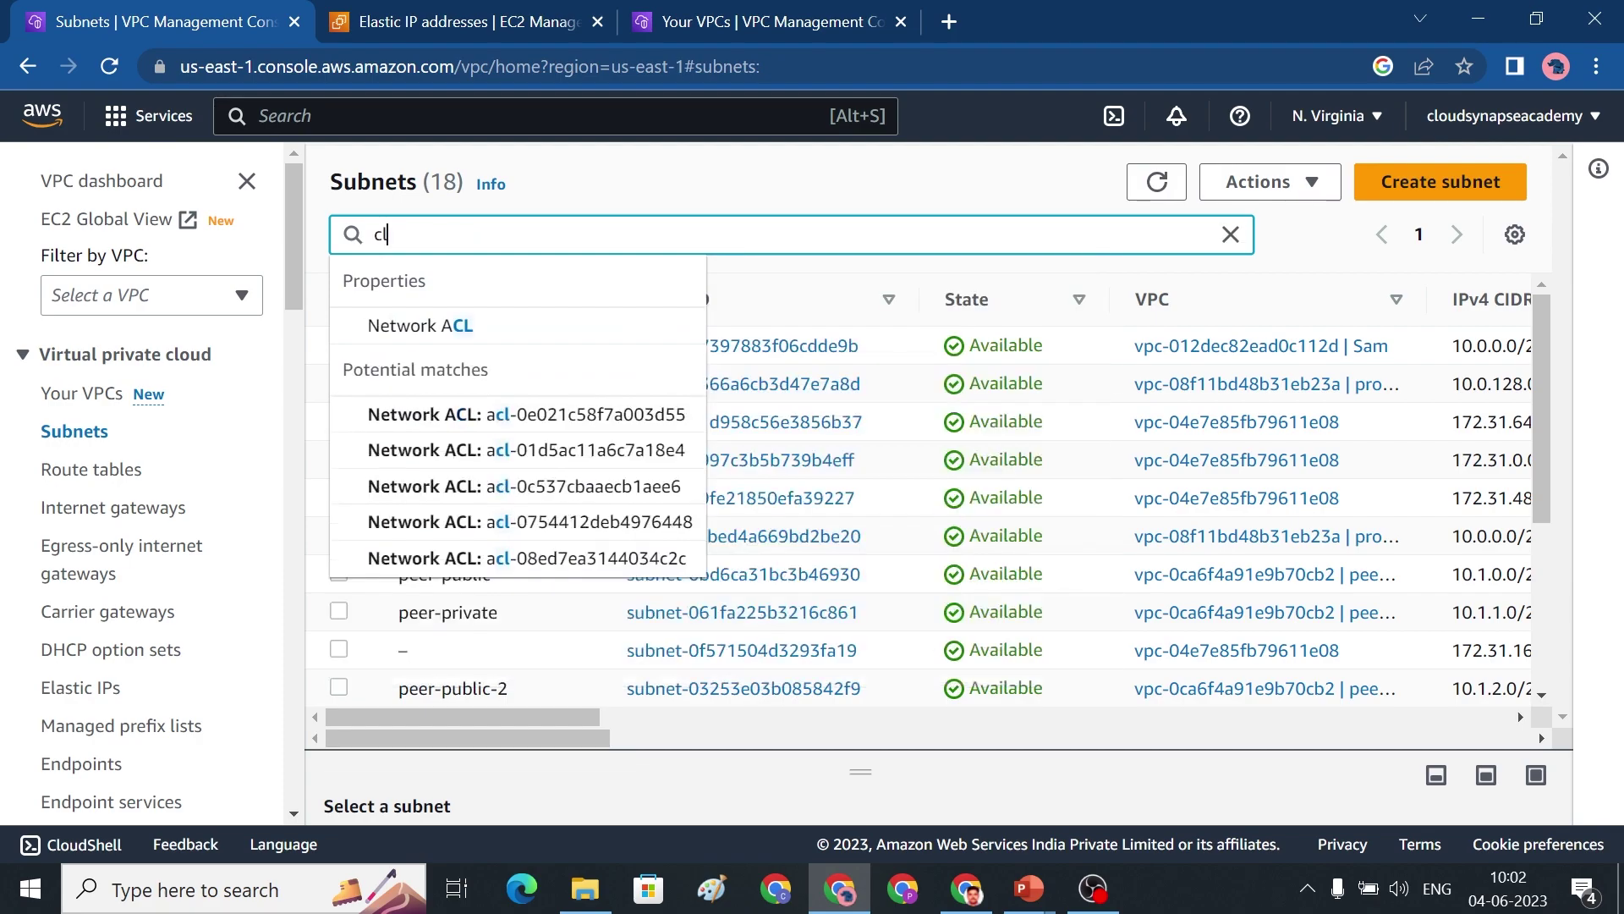
Step: Filter the subnets list by "cloud" to review the cloud-synapse-VPC subnets
key("Escape")
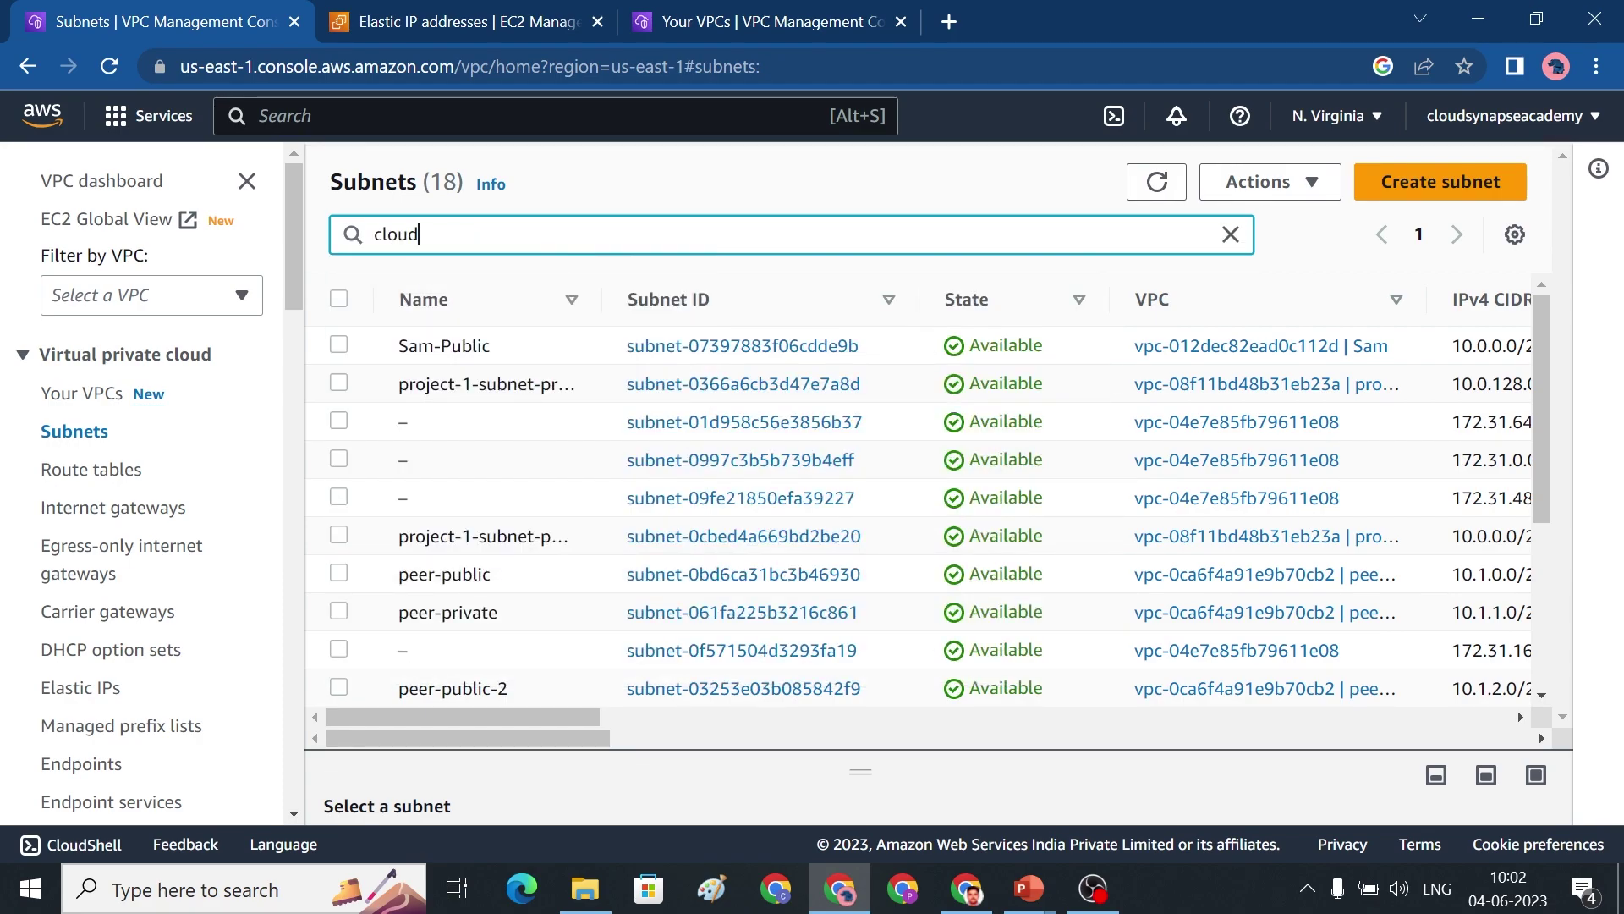
key("Return")
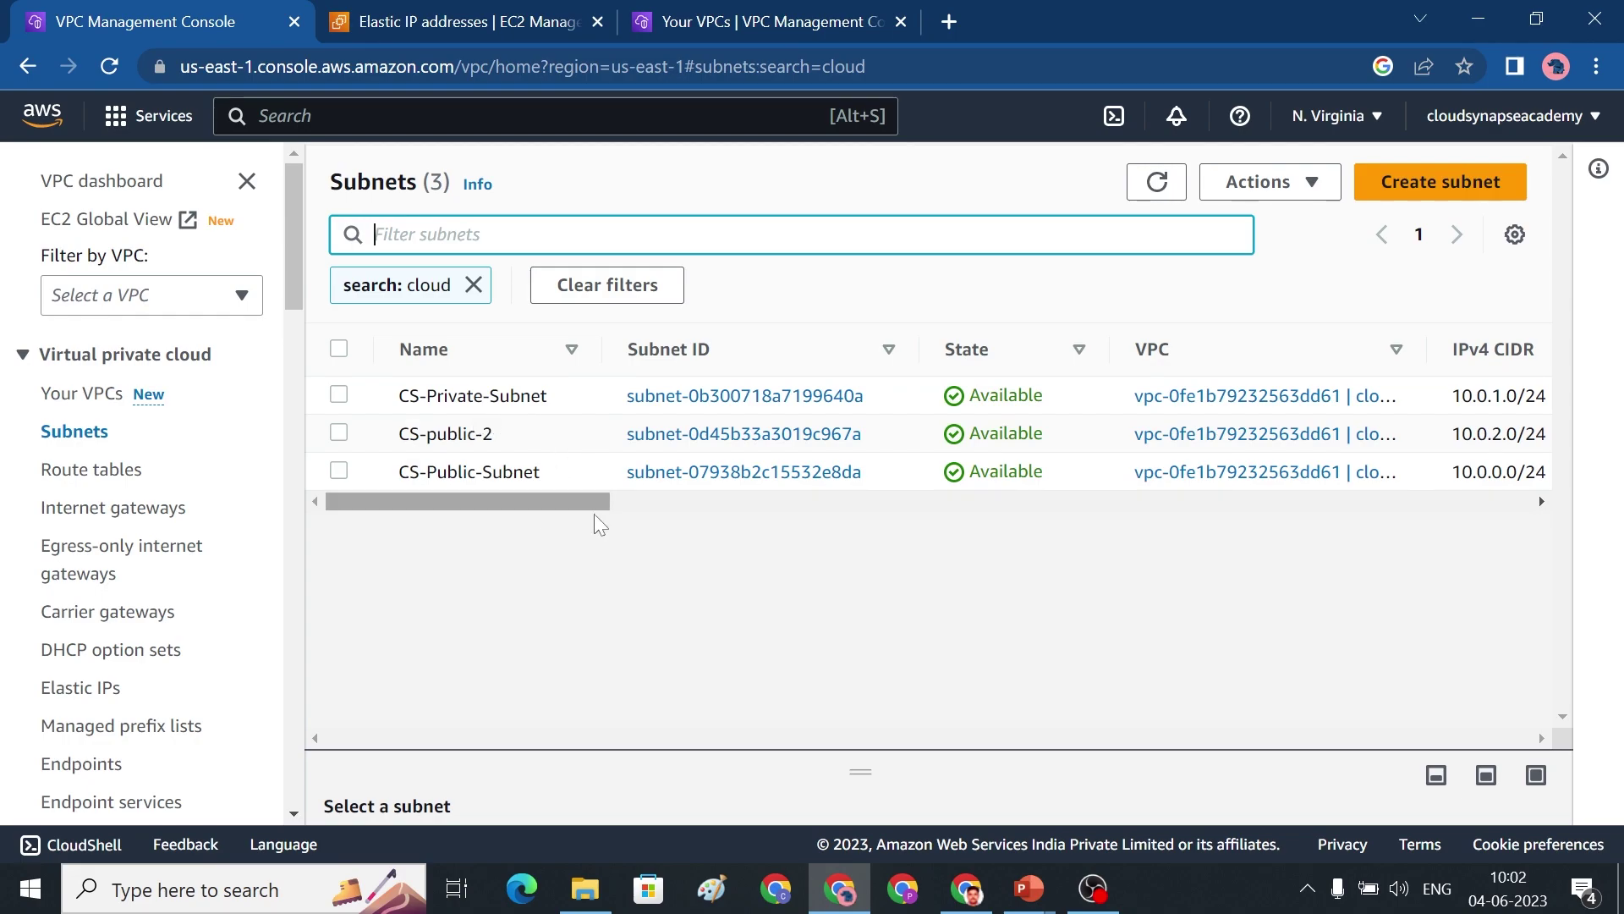
mouse_move(495, 499)
left_mouse_down()
mouse_move(559, 503)
mouse_move(467, 506)
left_mouse_up()
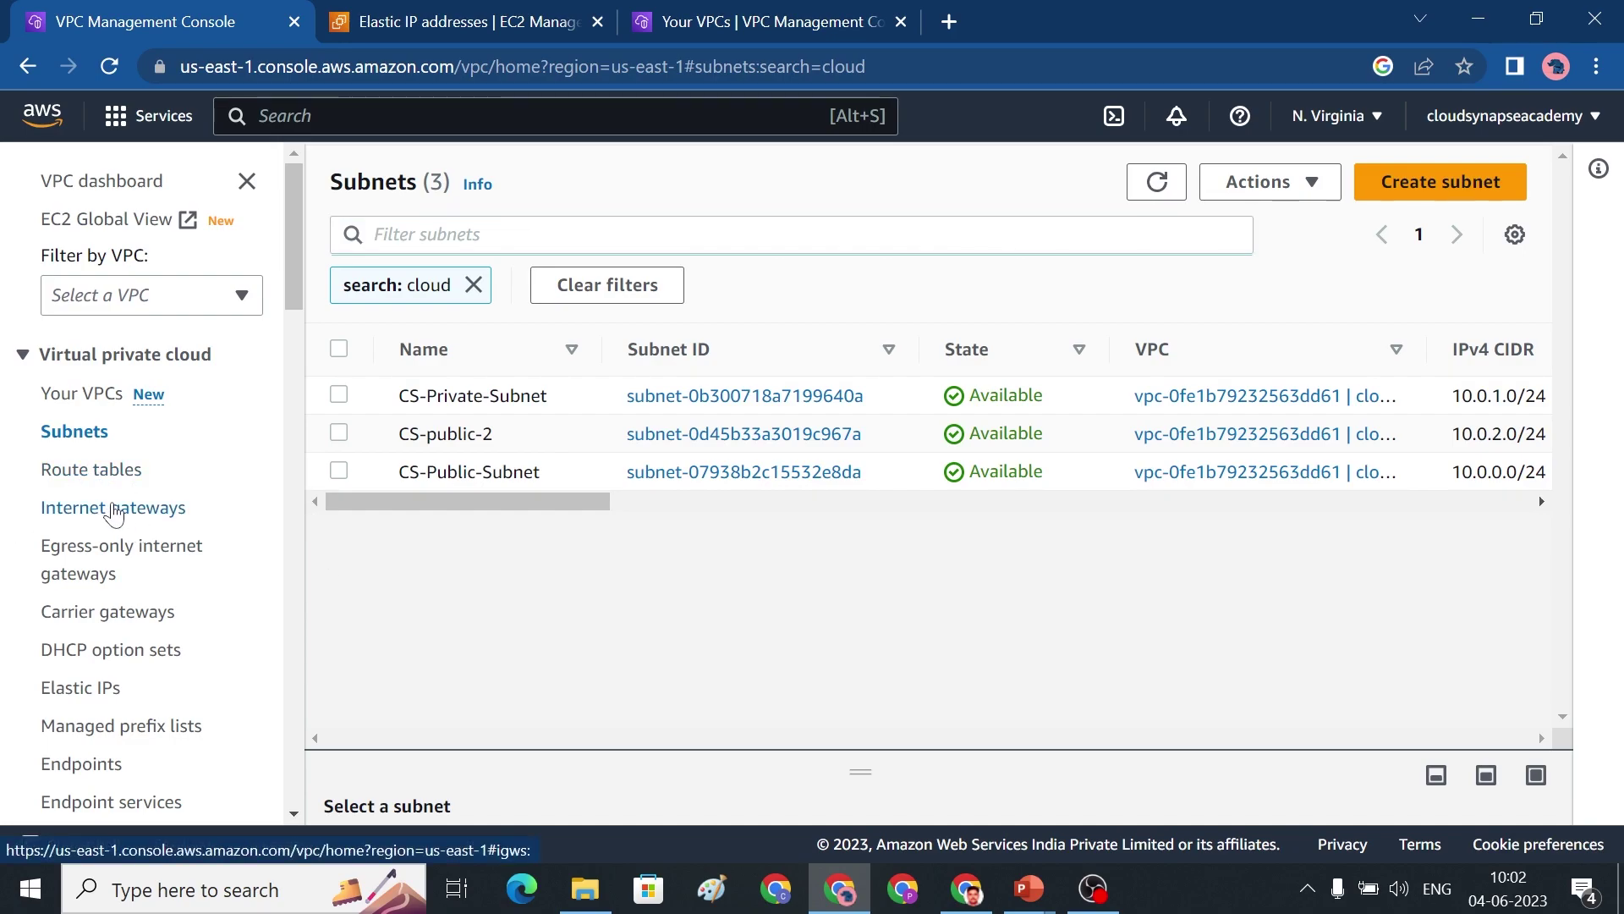
Step: Show the VPC route tables and filter them by "cs"
left_click(119, 470)
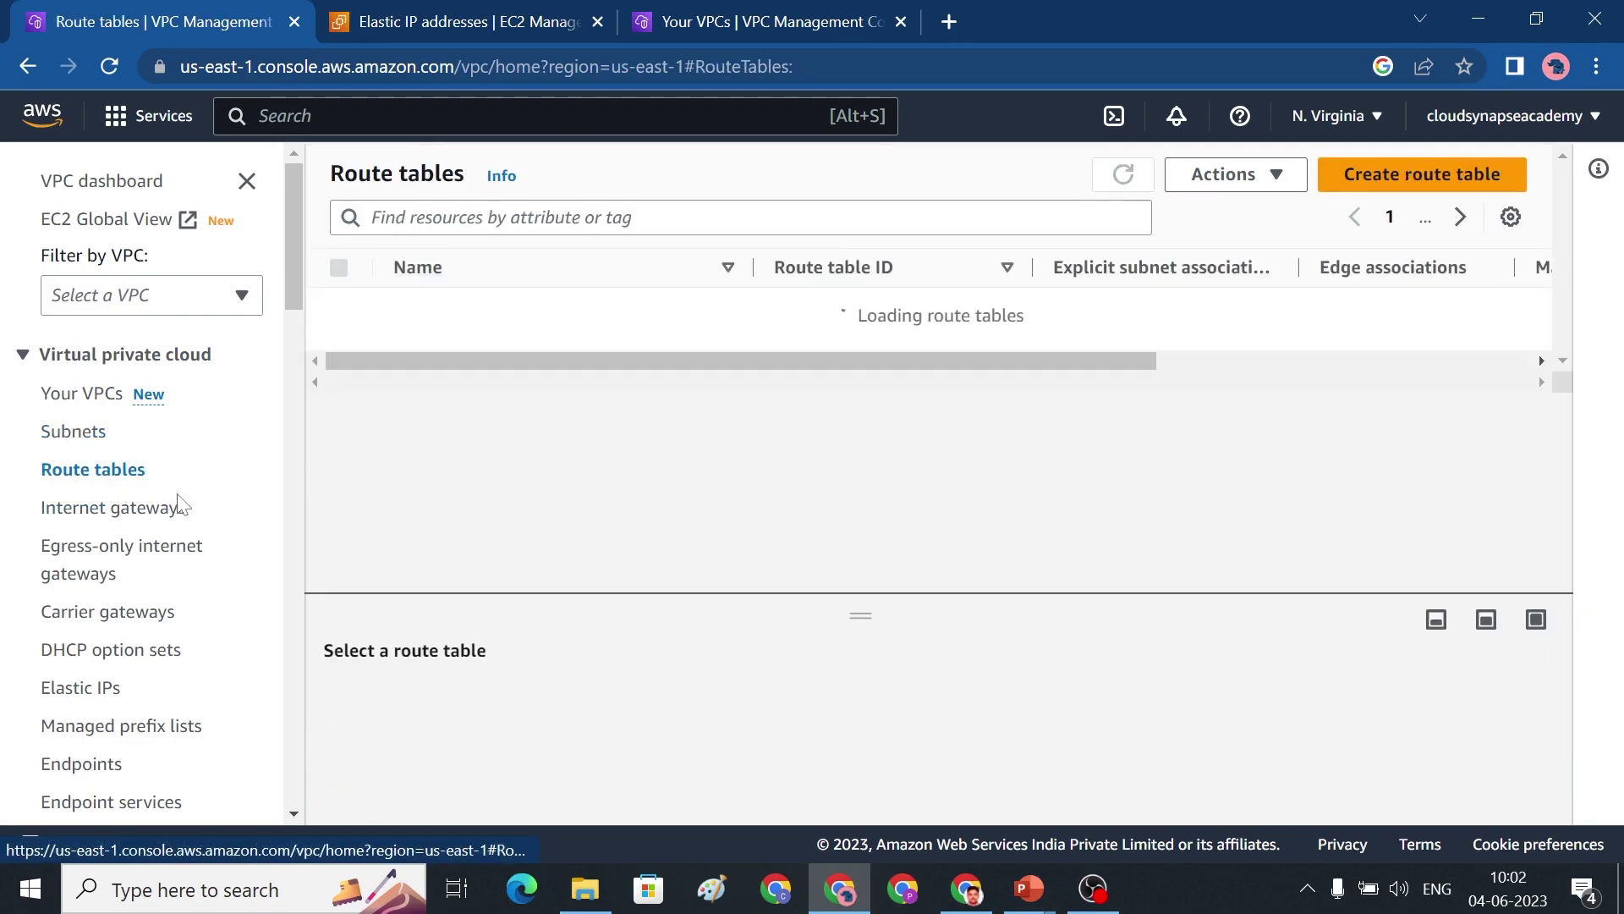
left_click(507, 218)
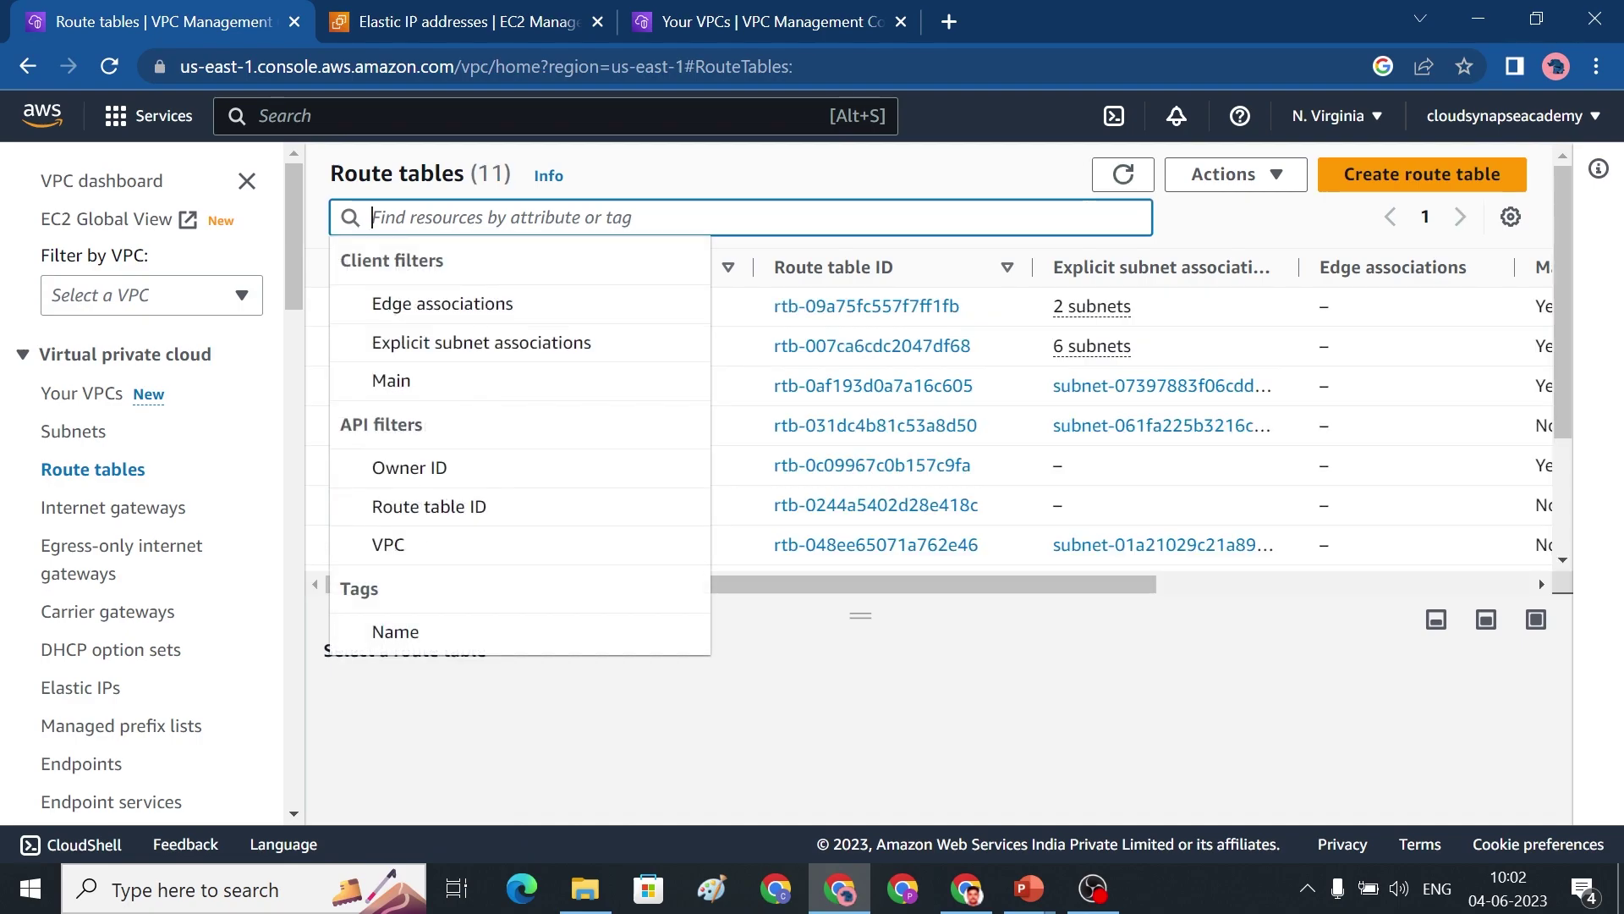
type("cs")
key("Return")
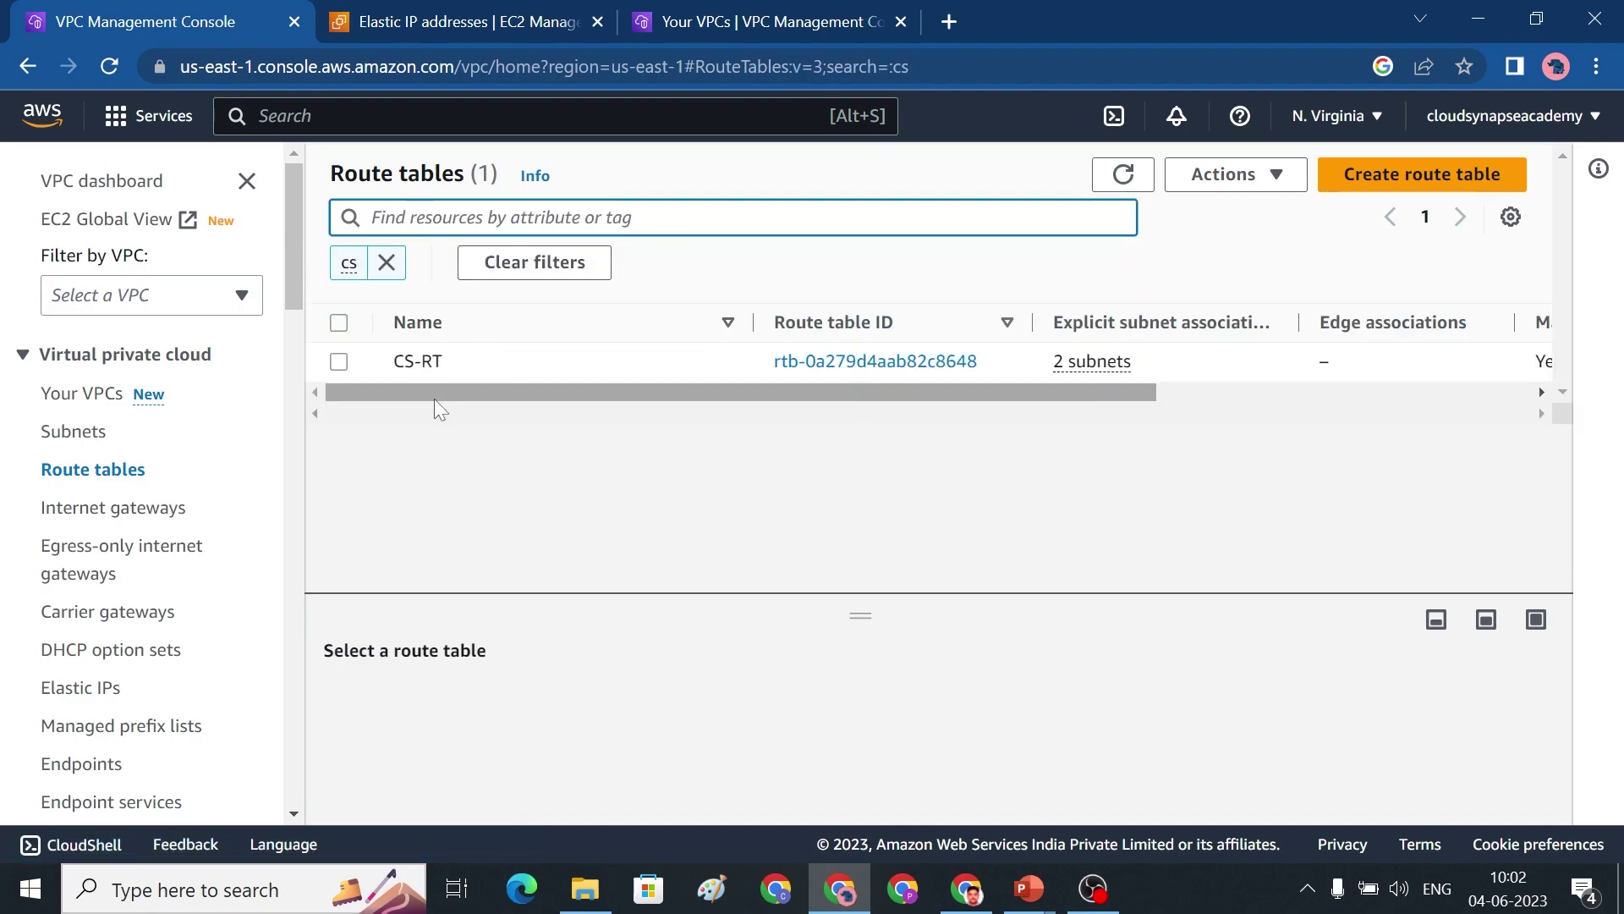
Step: Examine the routes and the explicit subnet associations of the CS-RT route table
left_click(356, 364)
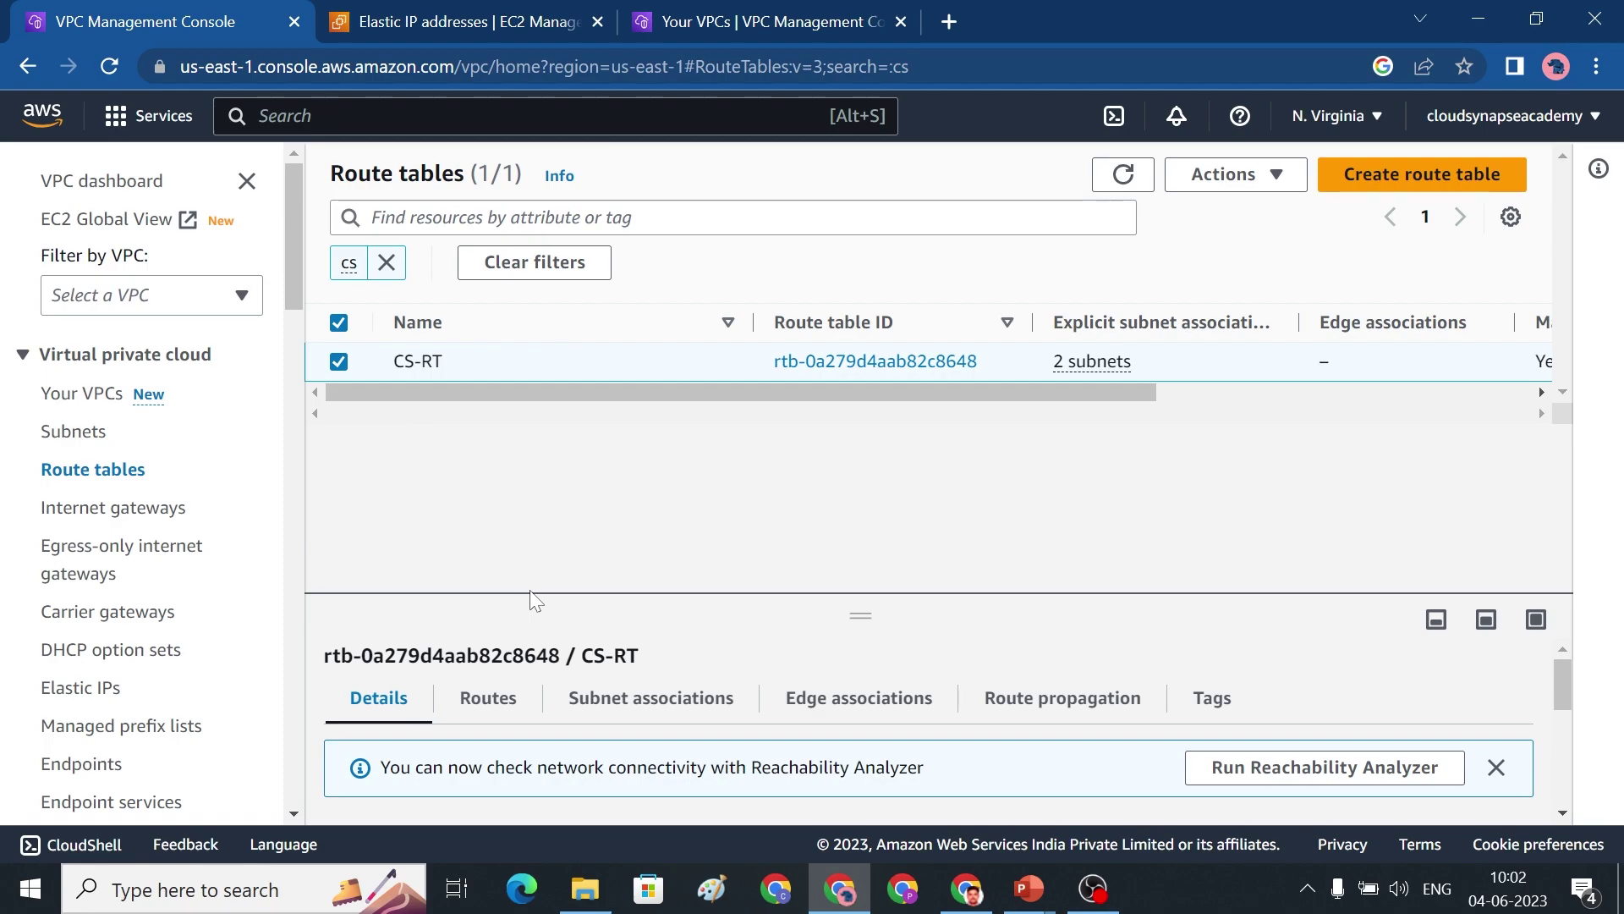
left_click(508, 702)
scroll(542, 702, "down", 3)
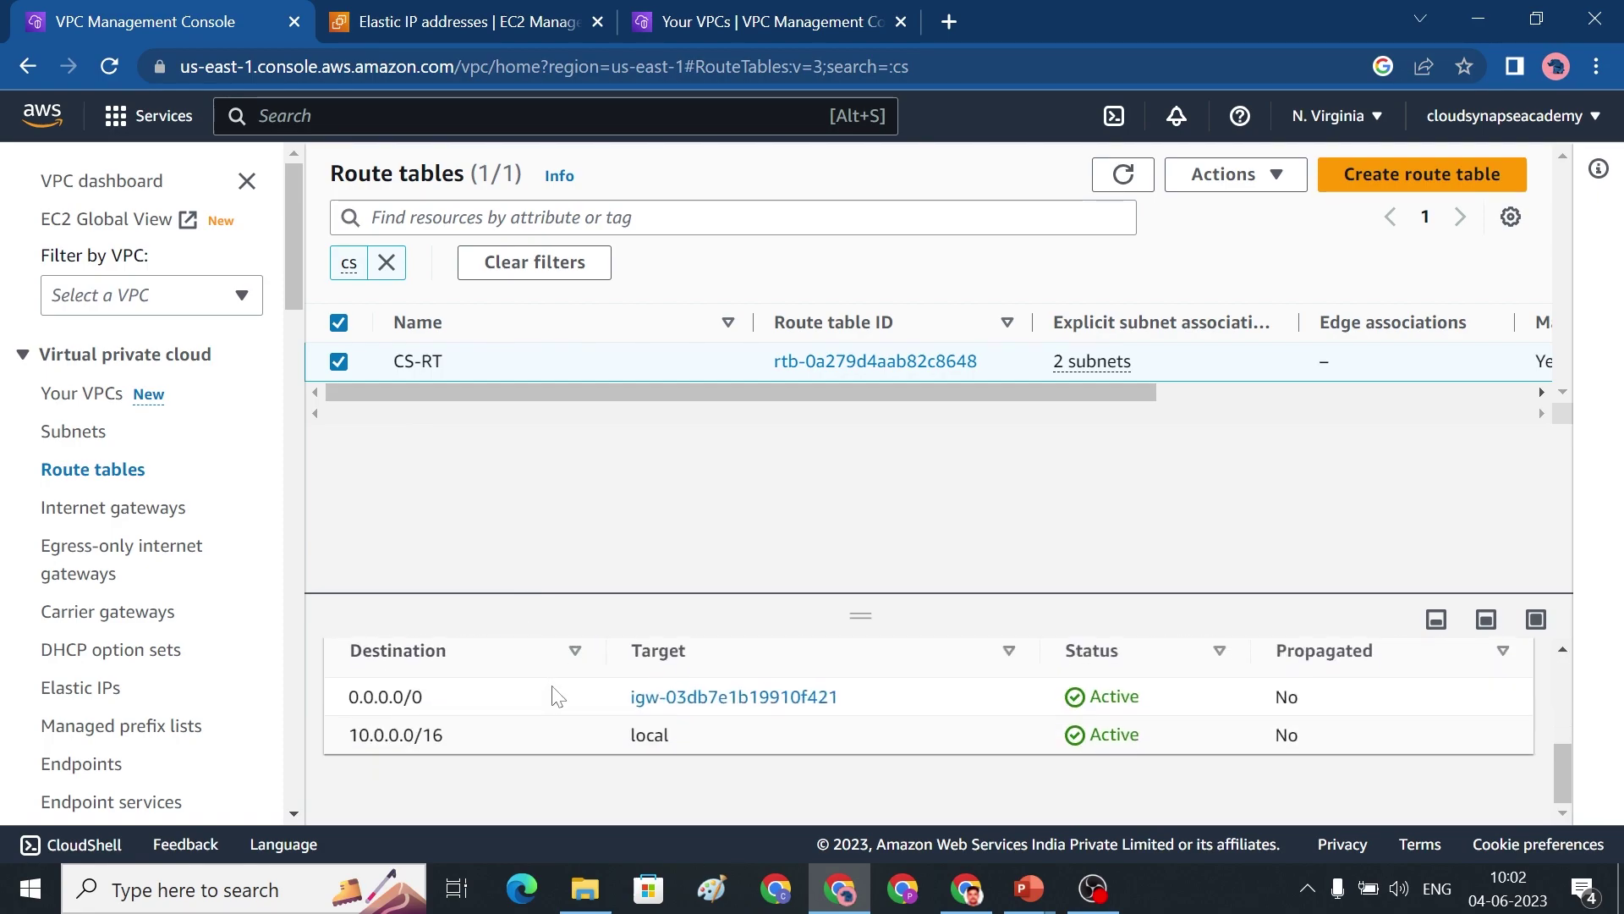
scroll(800, 666, "up", 3)
left_click(653, 699)
scroll(735, 712, "down", 5)
scroll(735, 712, "up", 4)
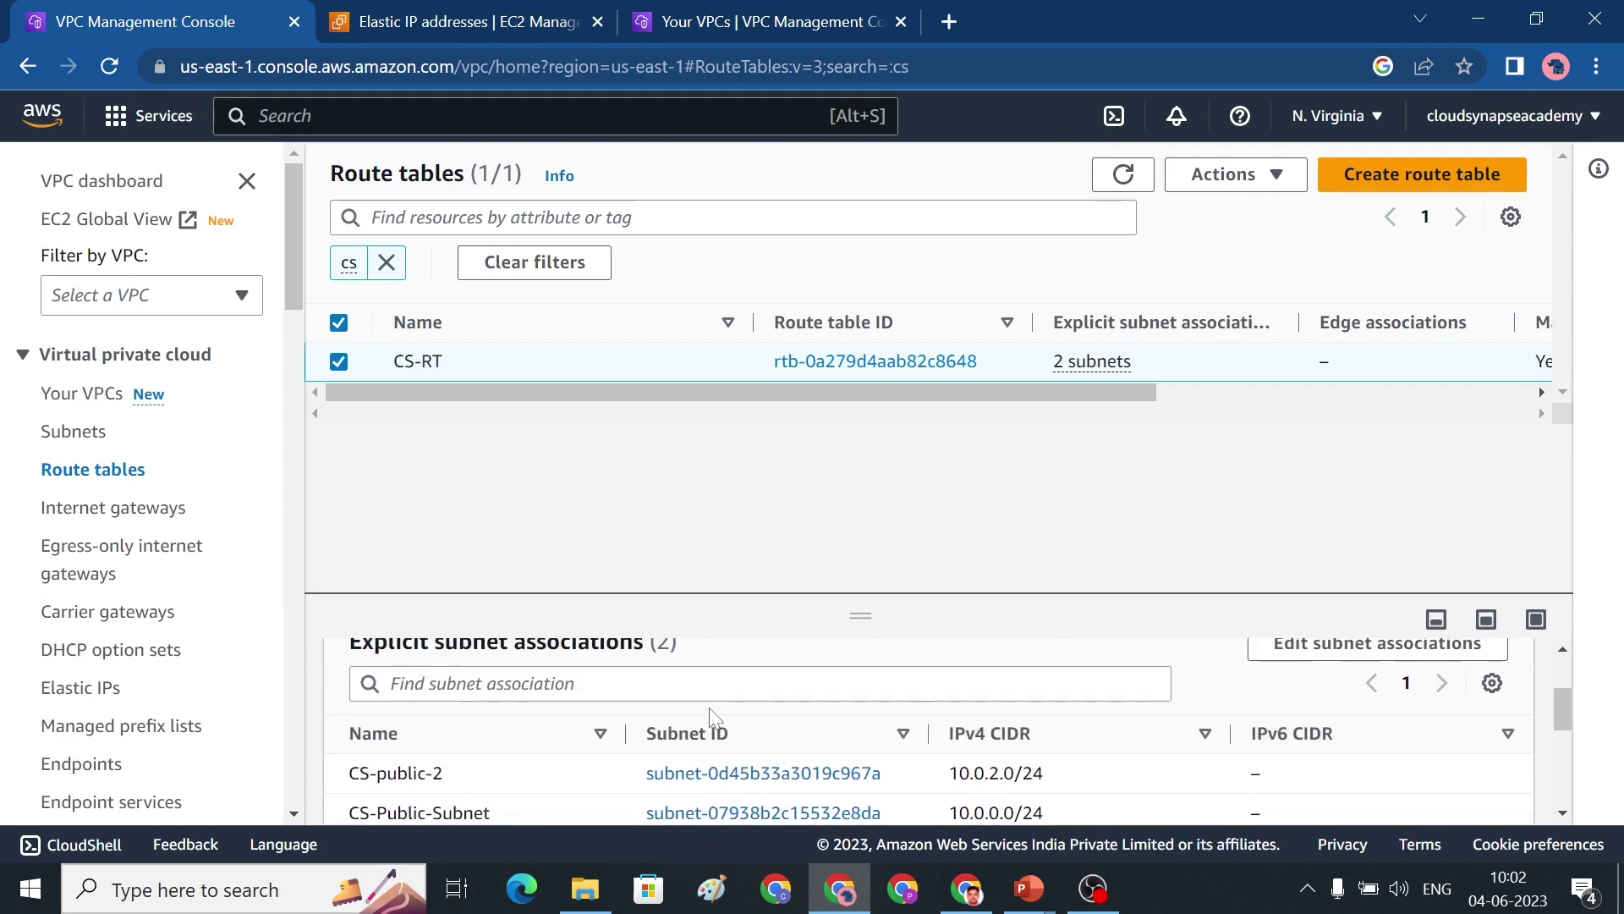
scroll(486, 723, "down", 3)
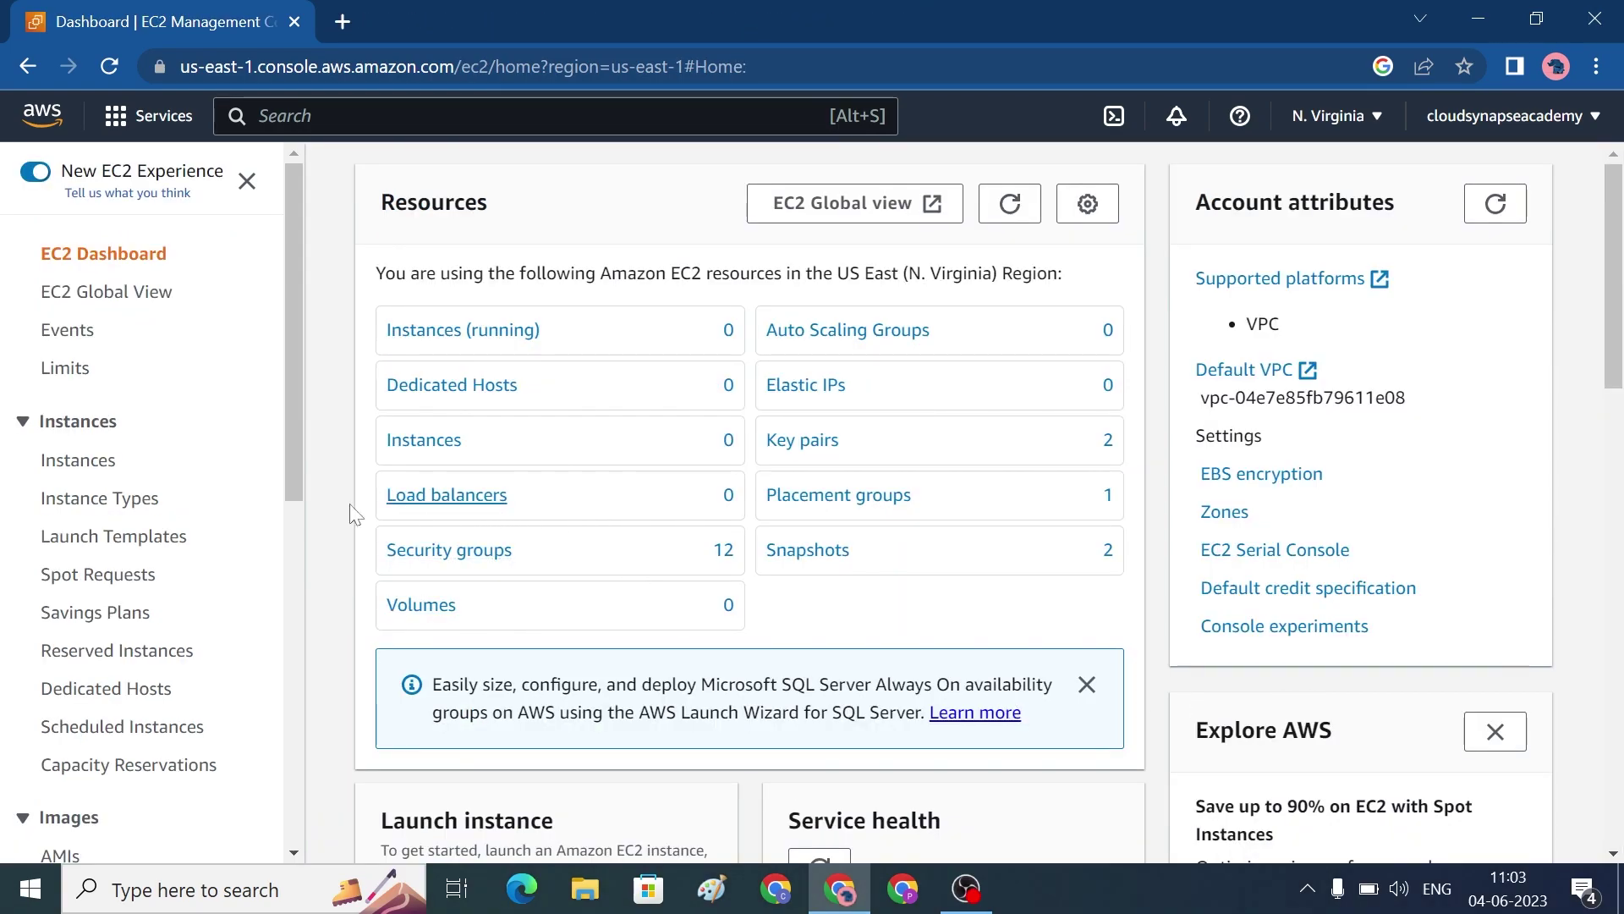
Step: Start a new instance launch from the EC2 instances list and name the instance Webserver
left_click(95, 471)
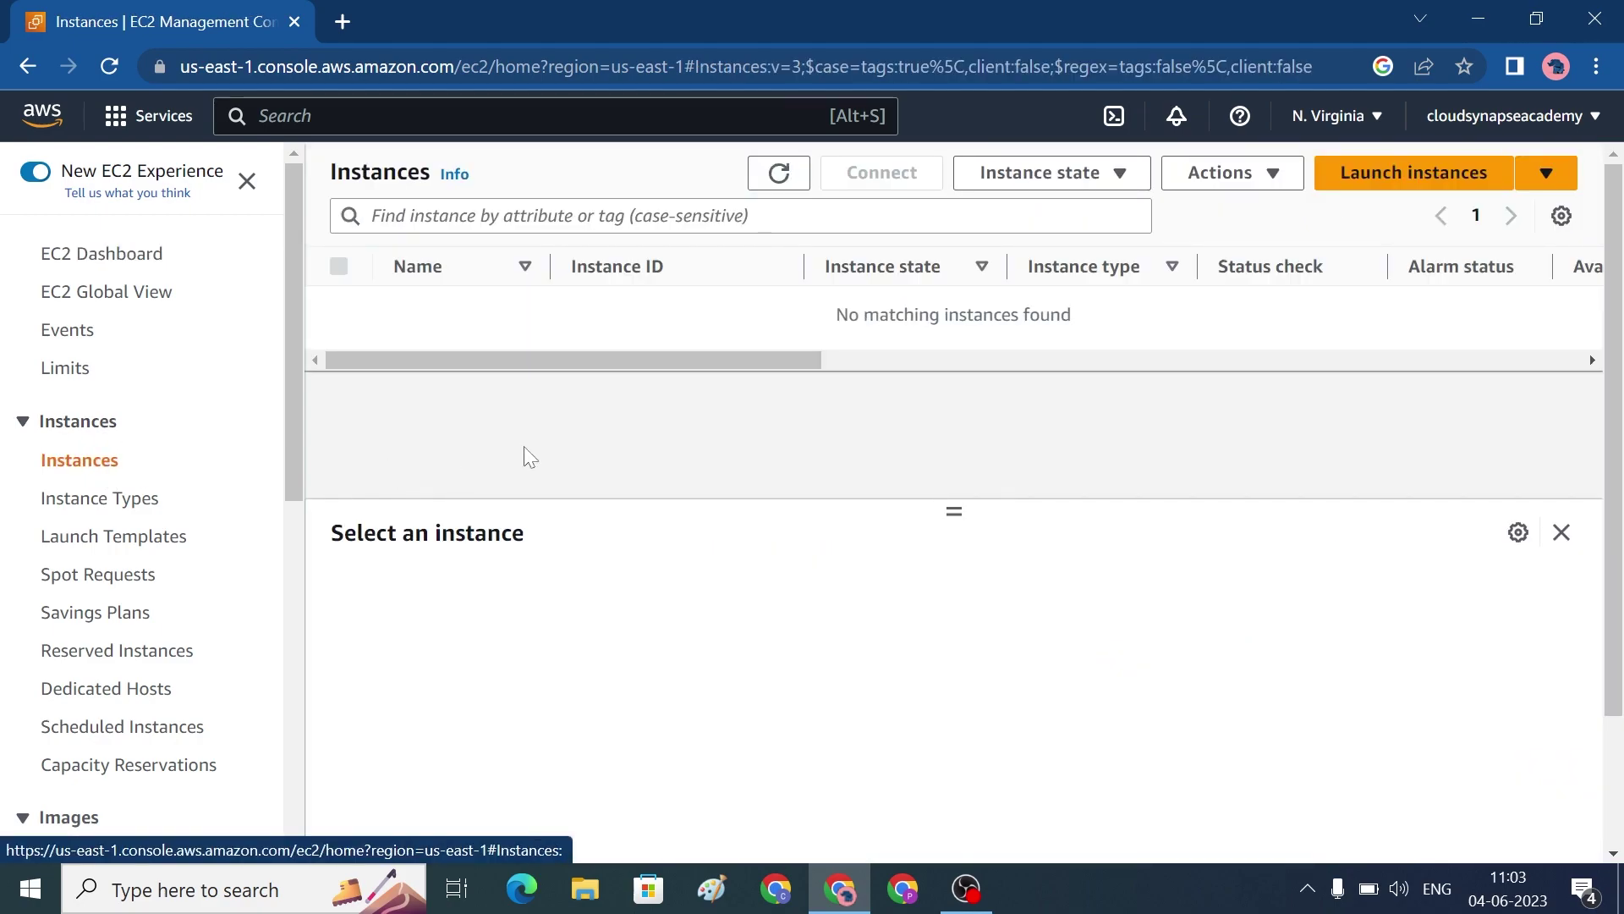
left_click(1370, 178)
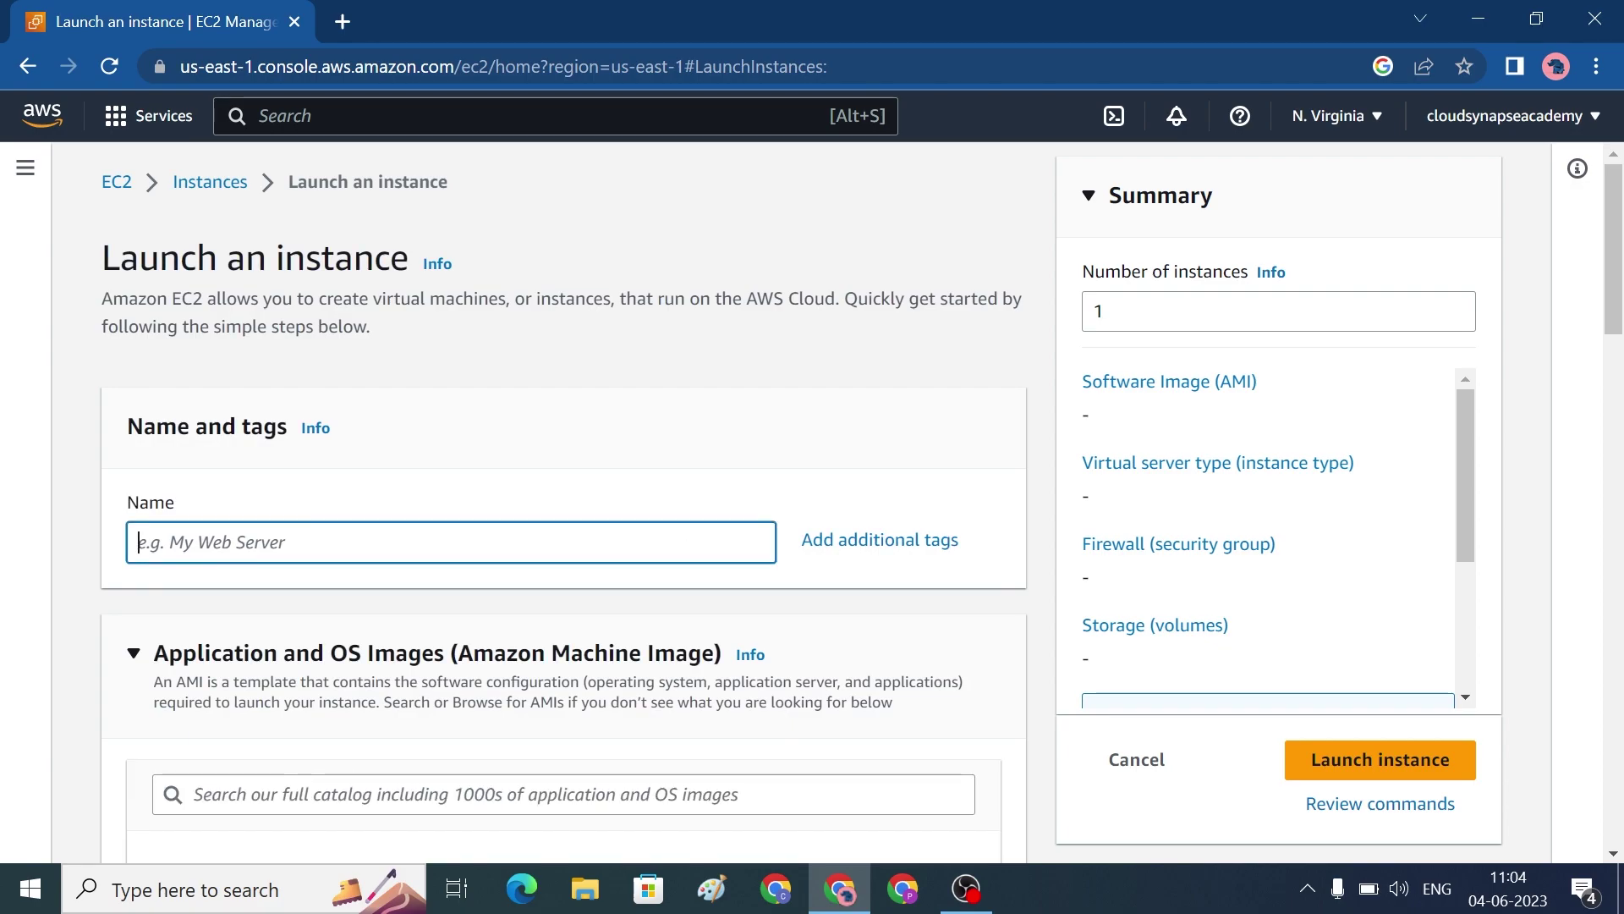
type("Webser")
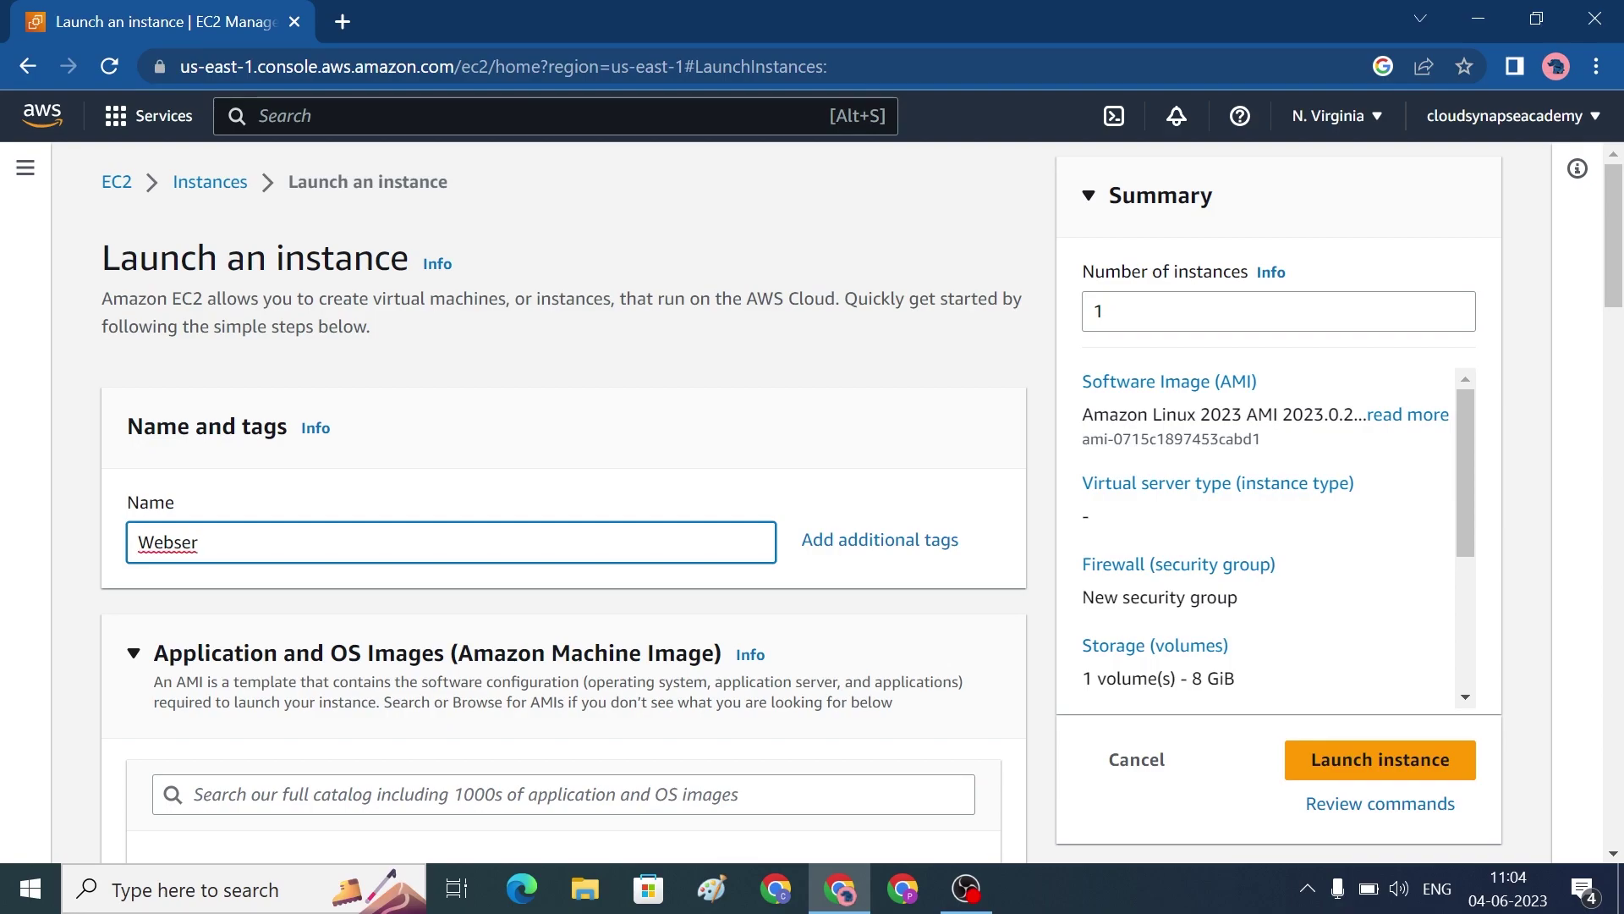
type("ver")
Step: Keep the default Amazon Linux 2023 image and t2.micro type, and choose the sam key pair for the Webserver instance
scroll(178, 662, "down", 6)
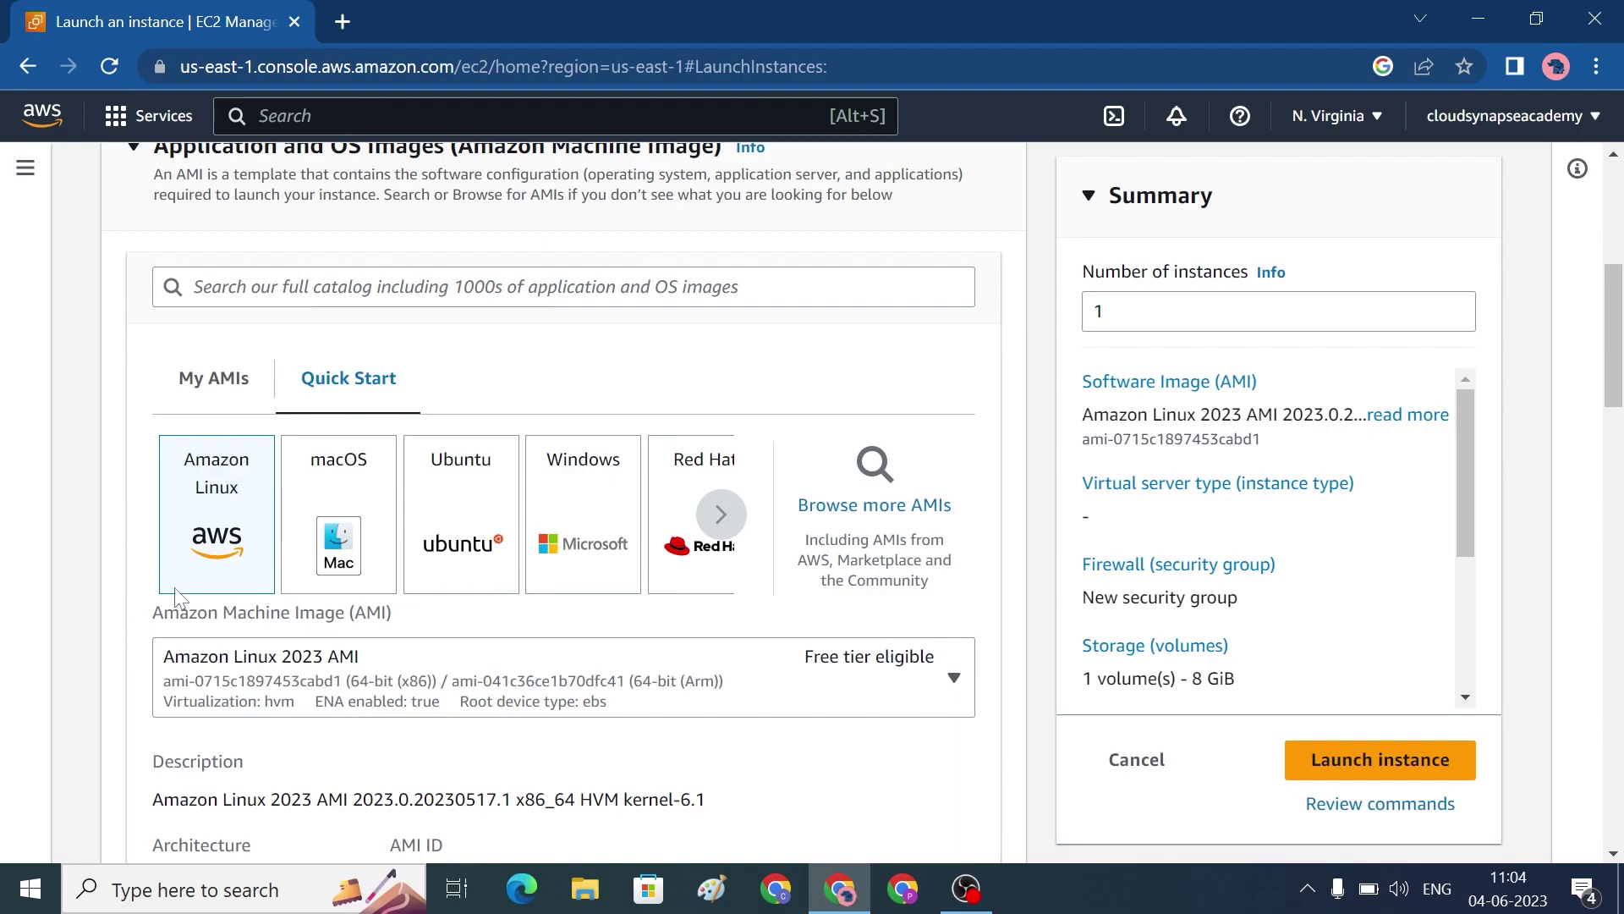
scroll(436, 755, "down", 6)
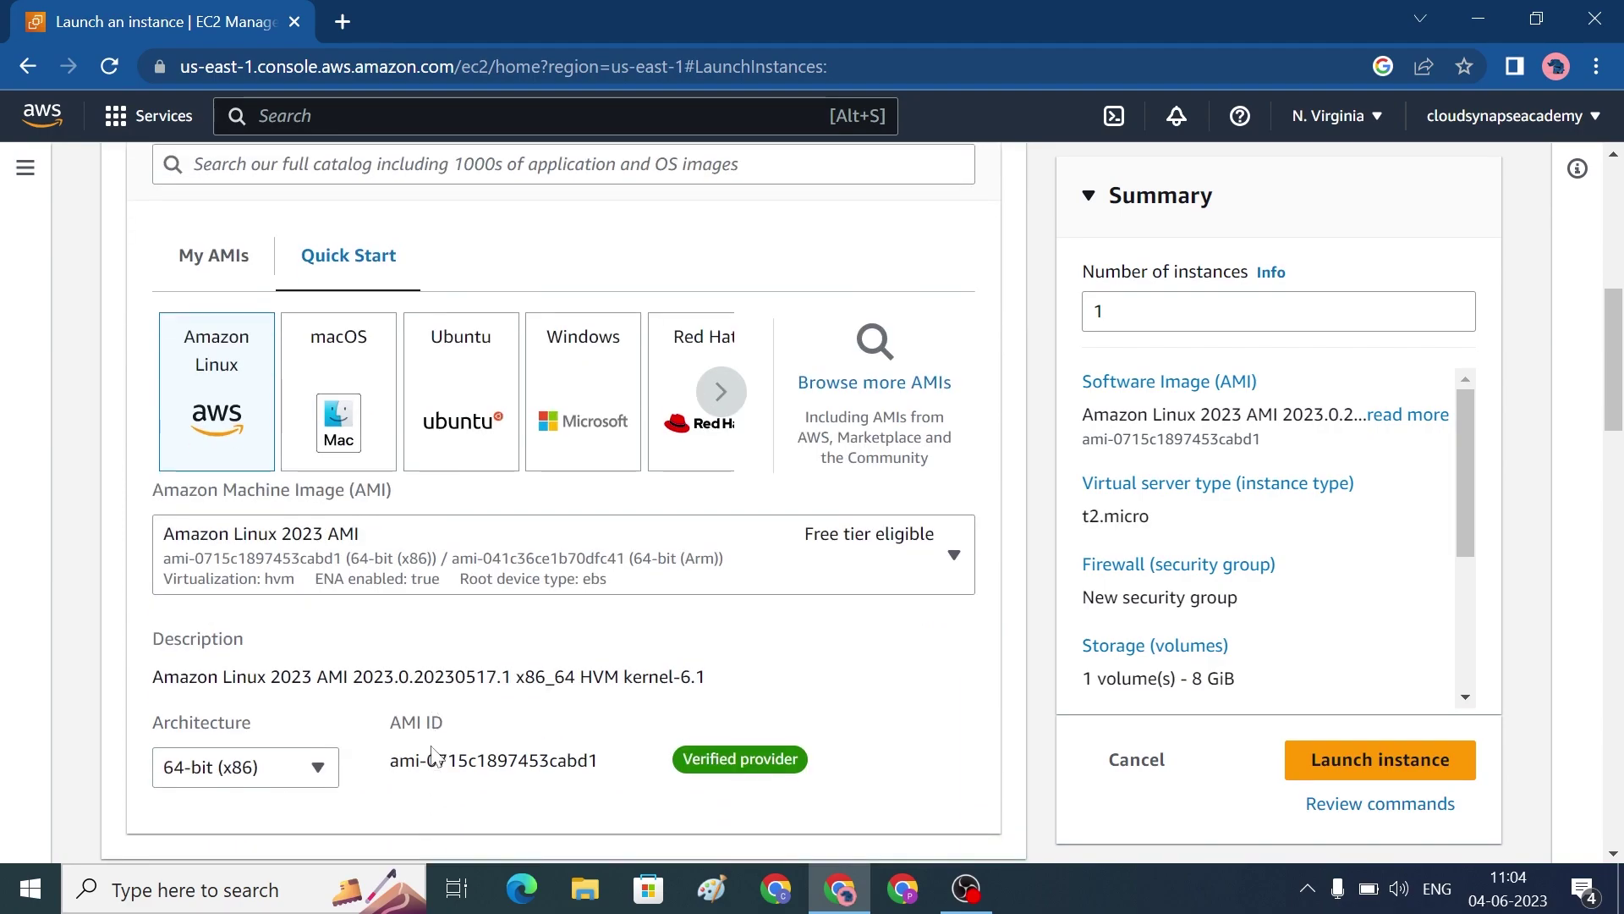
scroll(436, 755, "down", 1)
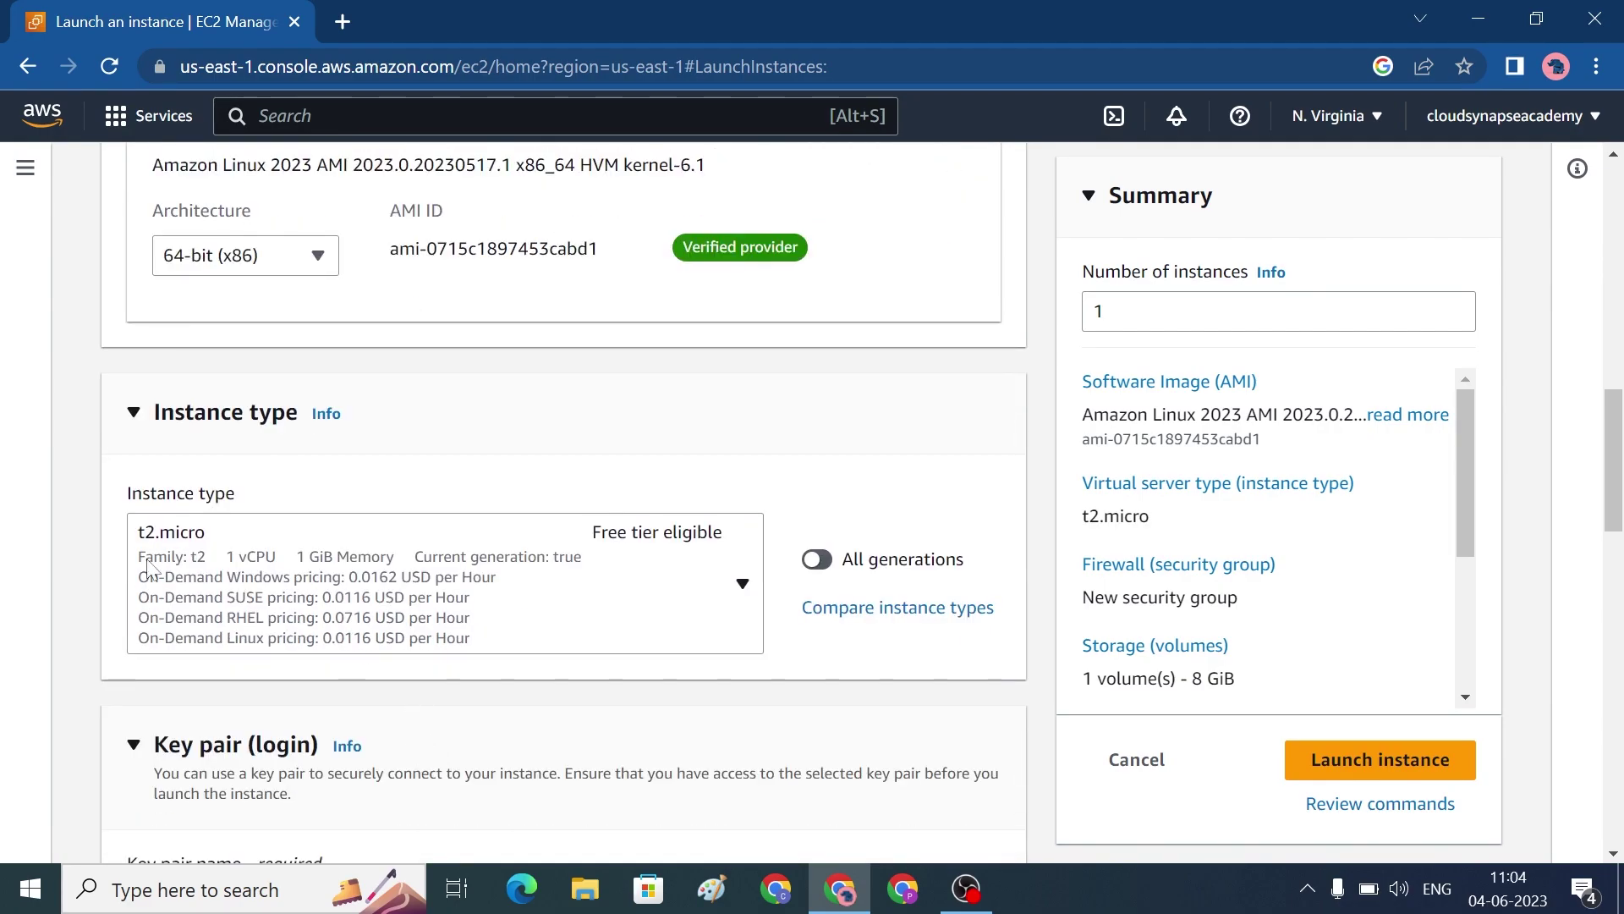
scroll(391, 666, "down", 1)
scroll(392, 665, "down", 3)
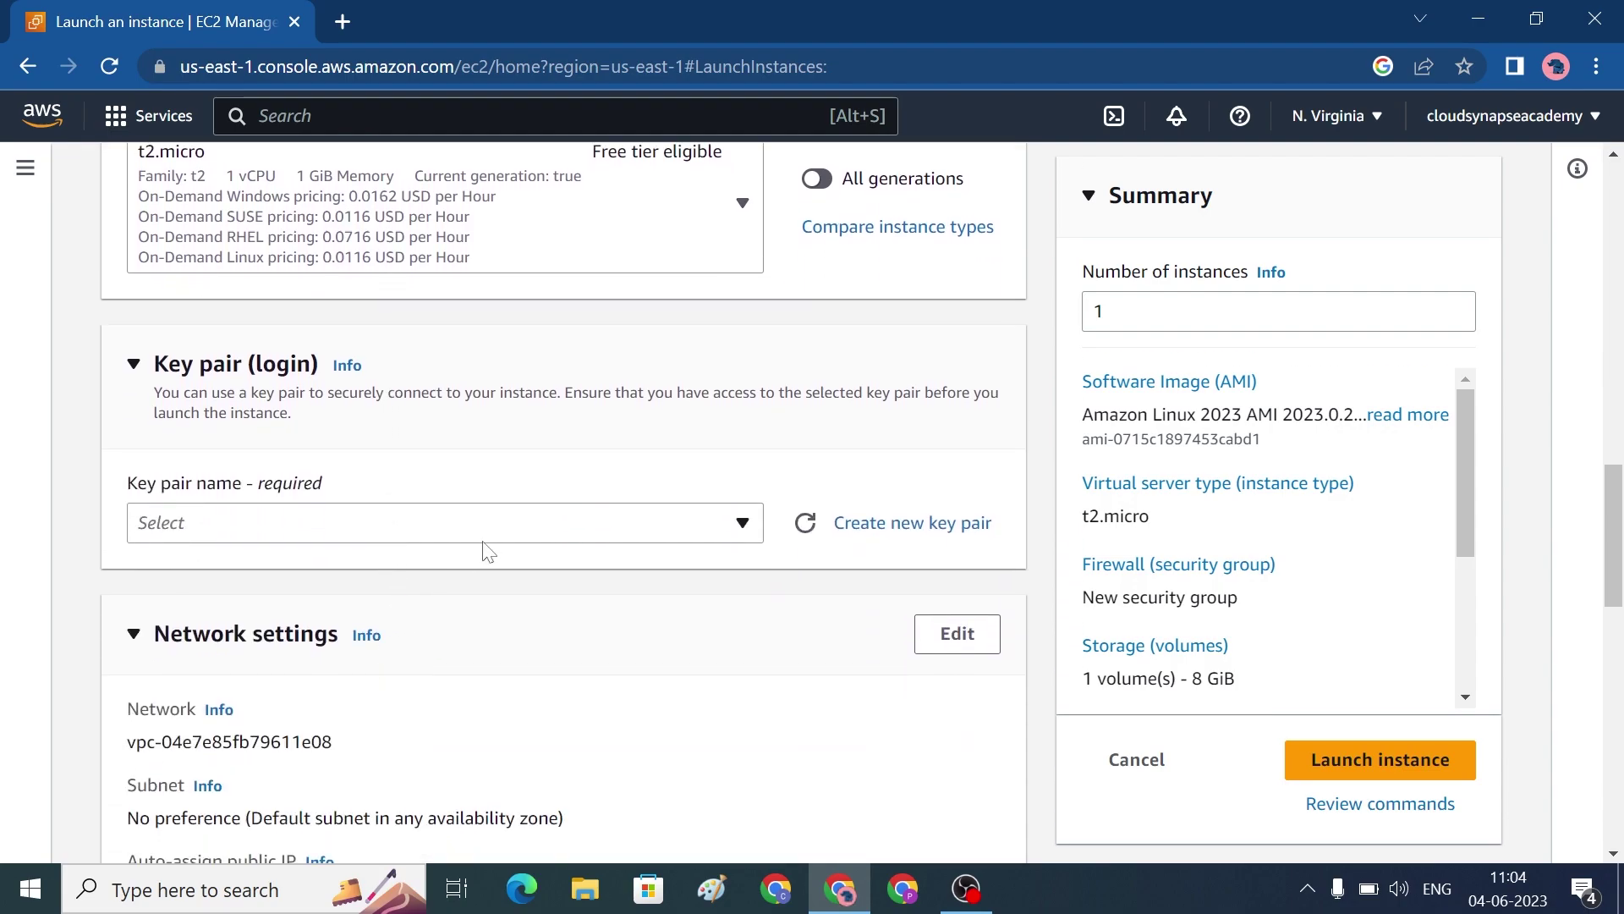
left_click(486, 537)
left_click(408, 719)
Step: Edit the Webserver network settings to use cloud-synapse-VPC and the CS-Public-Subnet subnet
scroll(453, 718, "down", 2)
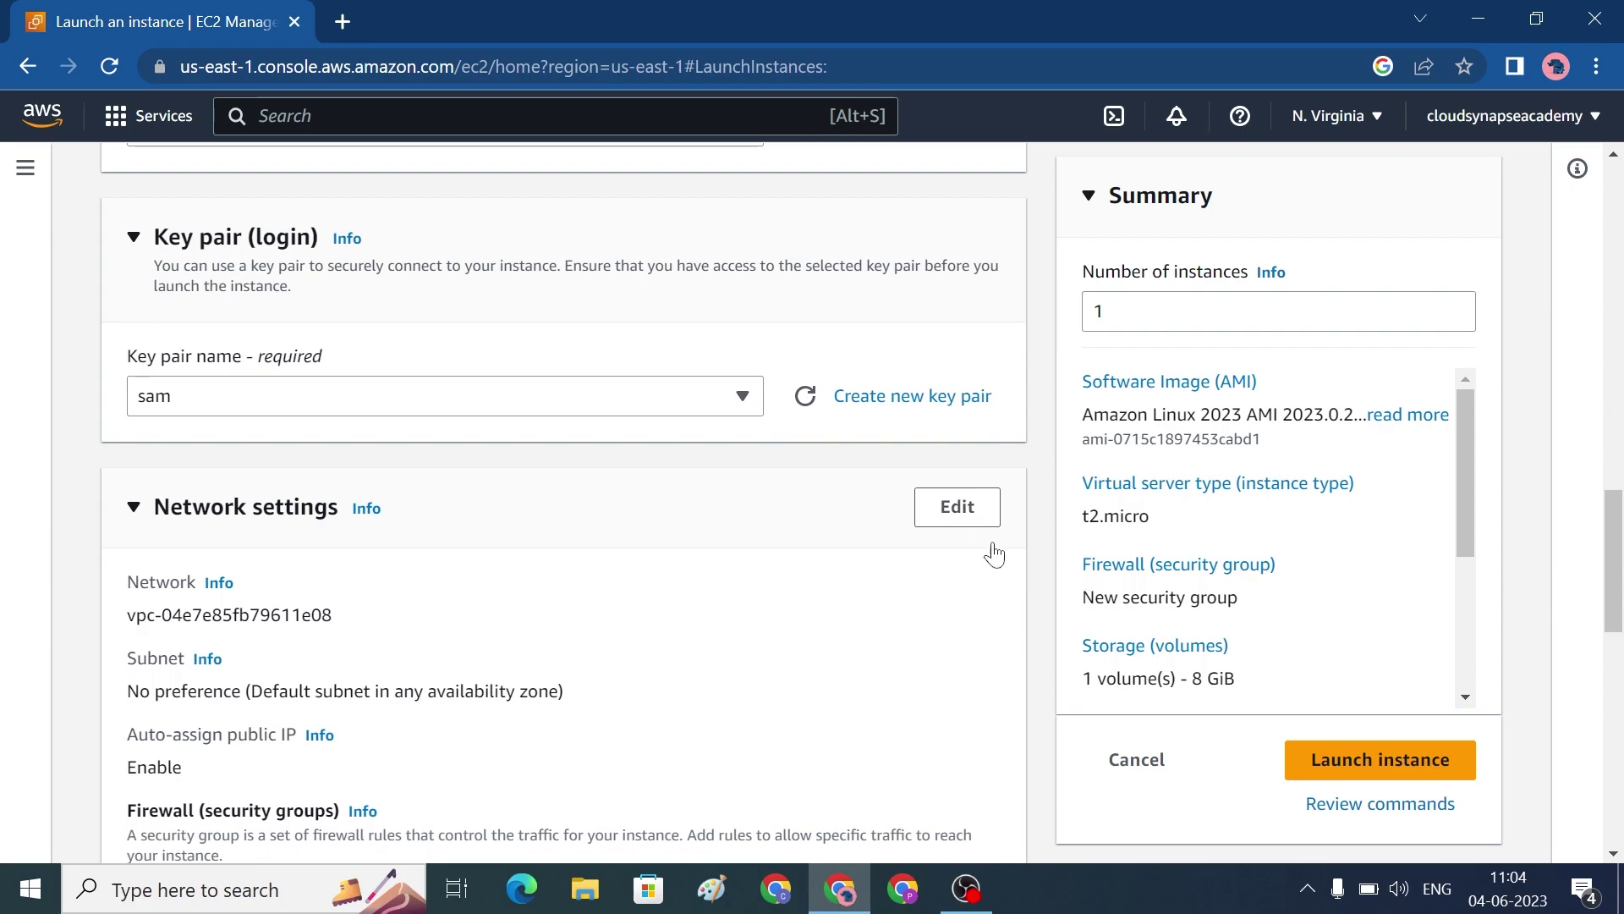
left_click(972, 529)
scroll(786, 624, "down", 3)
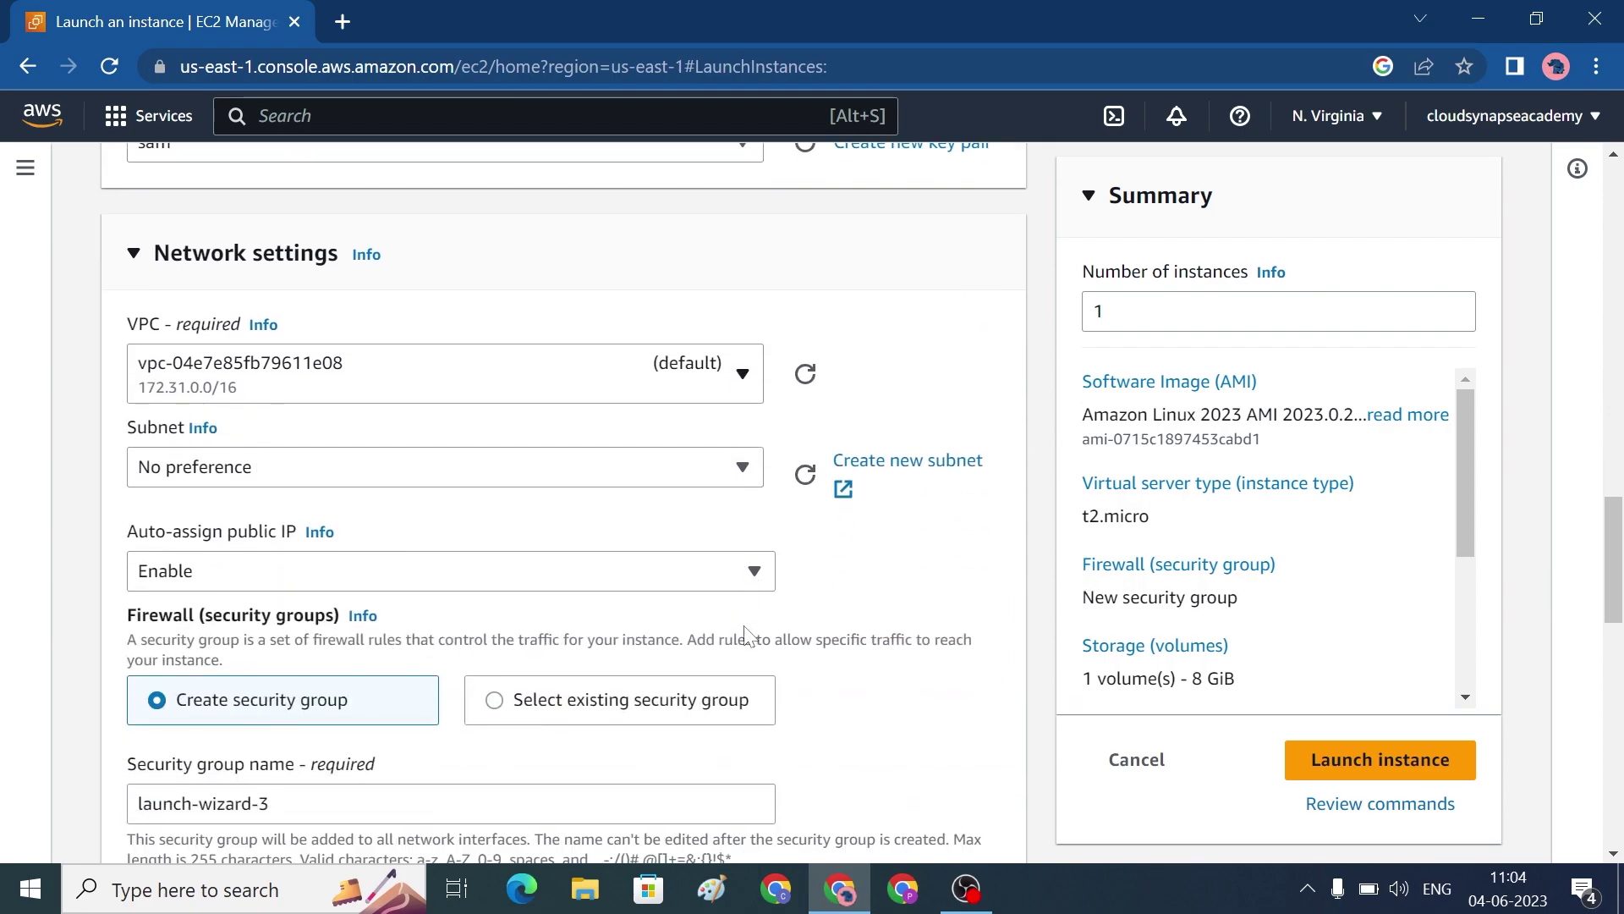
left_click(575, 389)
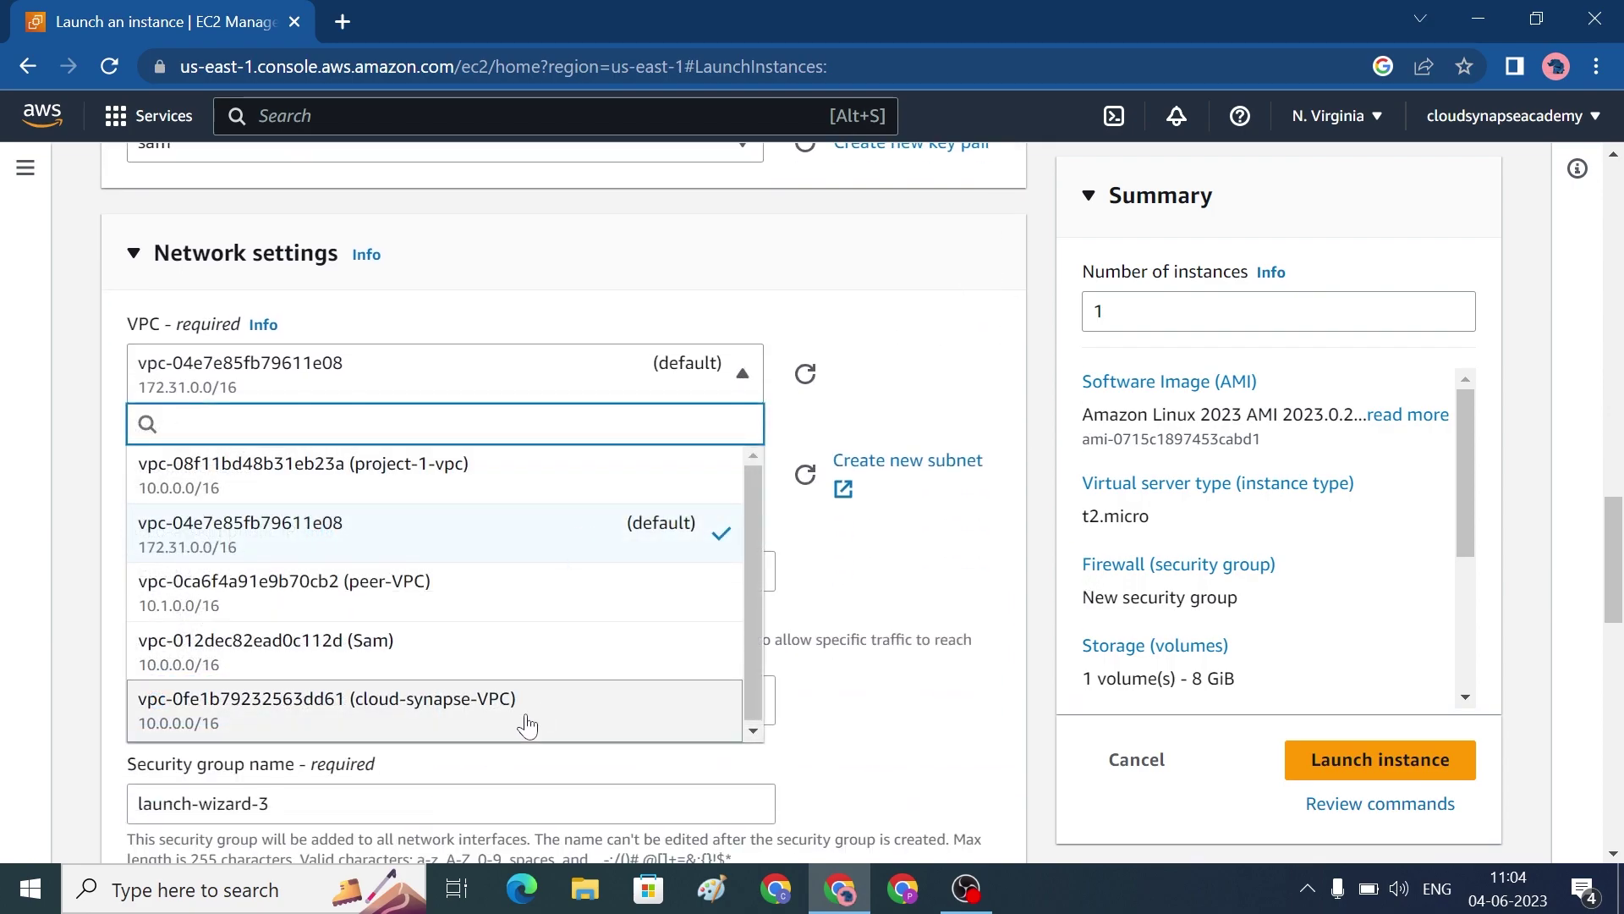
left_click(522, 719)
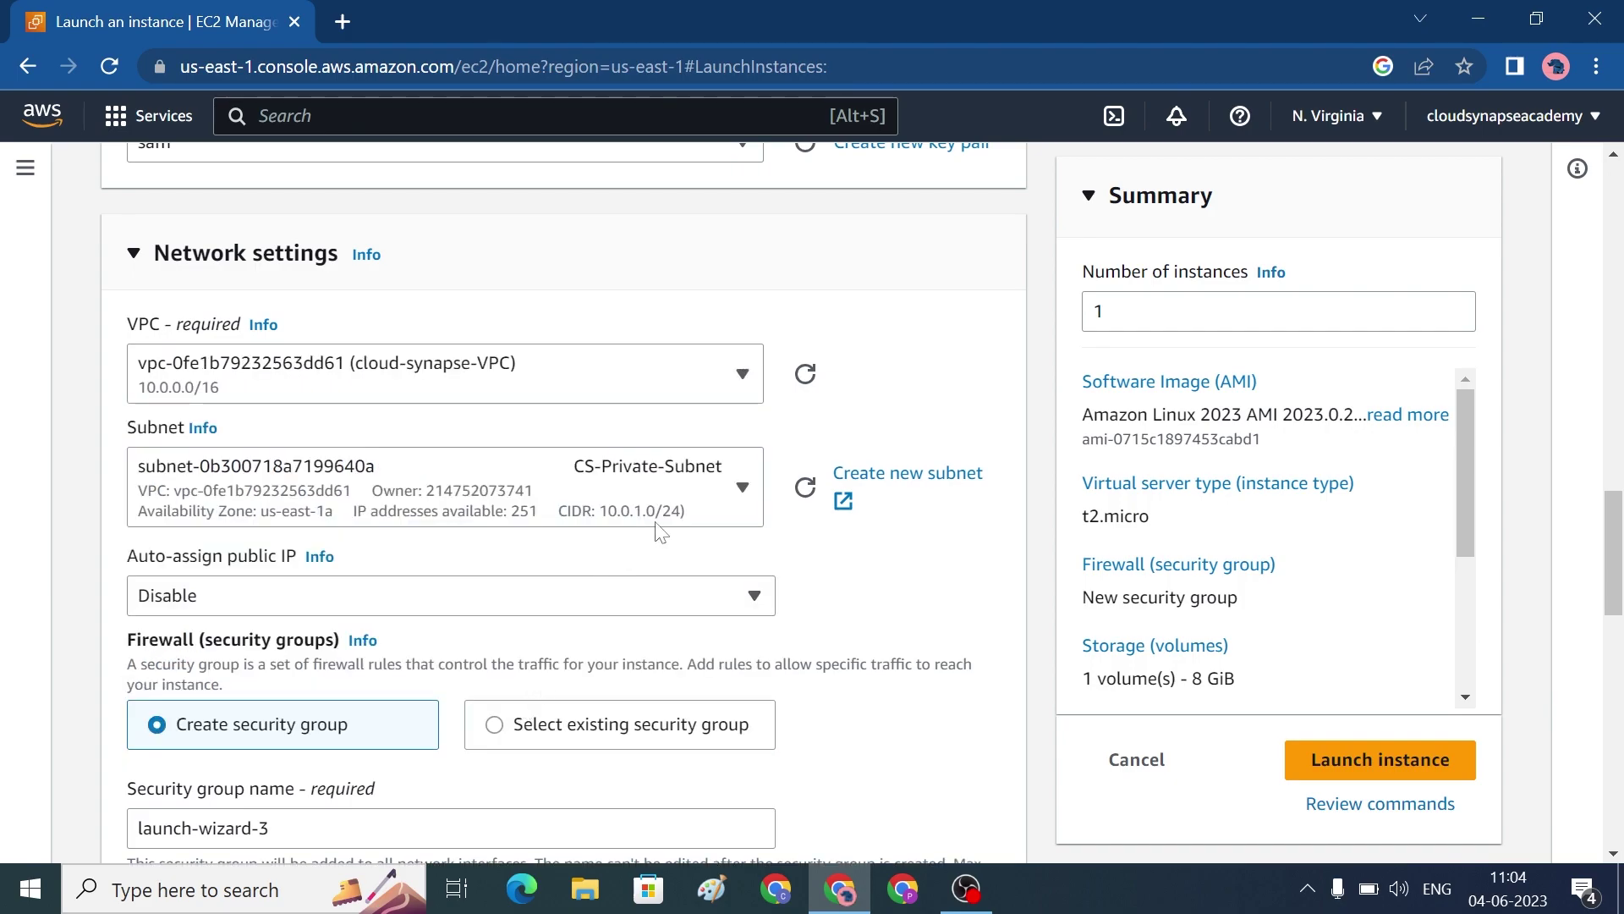
left_click(719, 499)
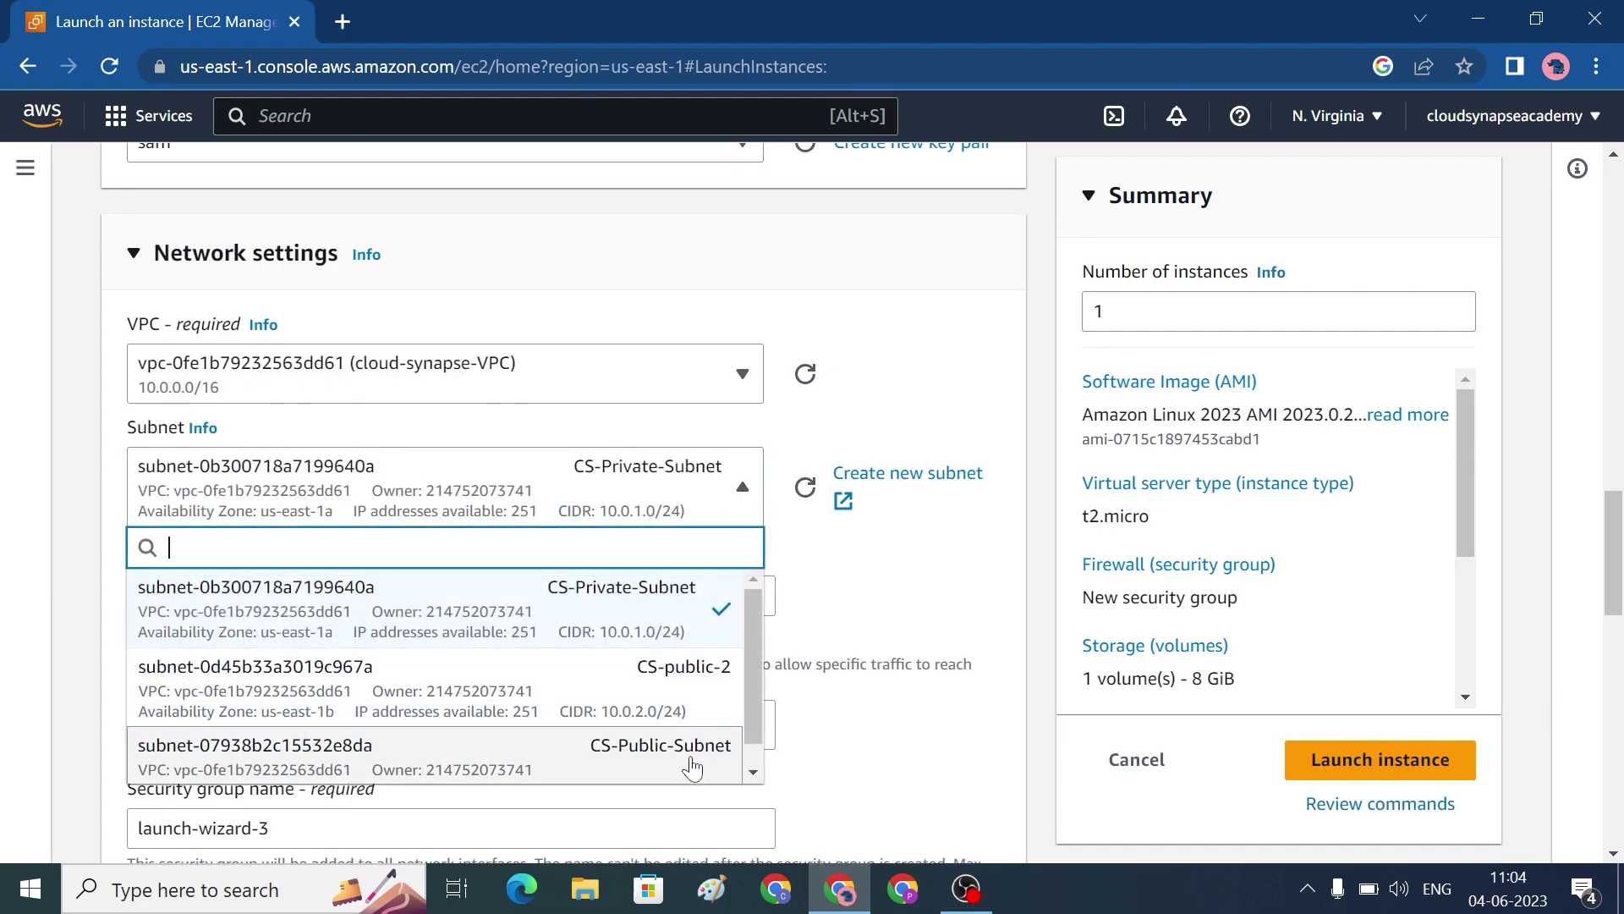
left_click(533, 771)
Step: Assign the existing webserver security group to the instance instead of creating a new one
scroll(533, 761, "down", 3)
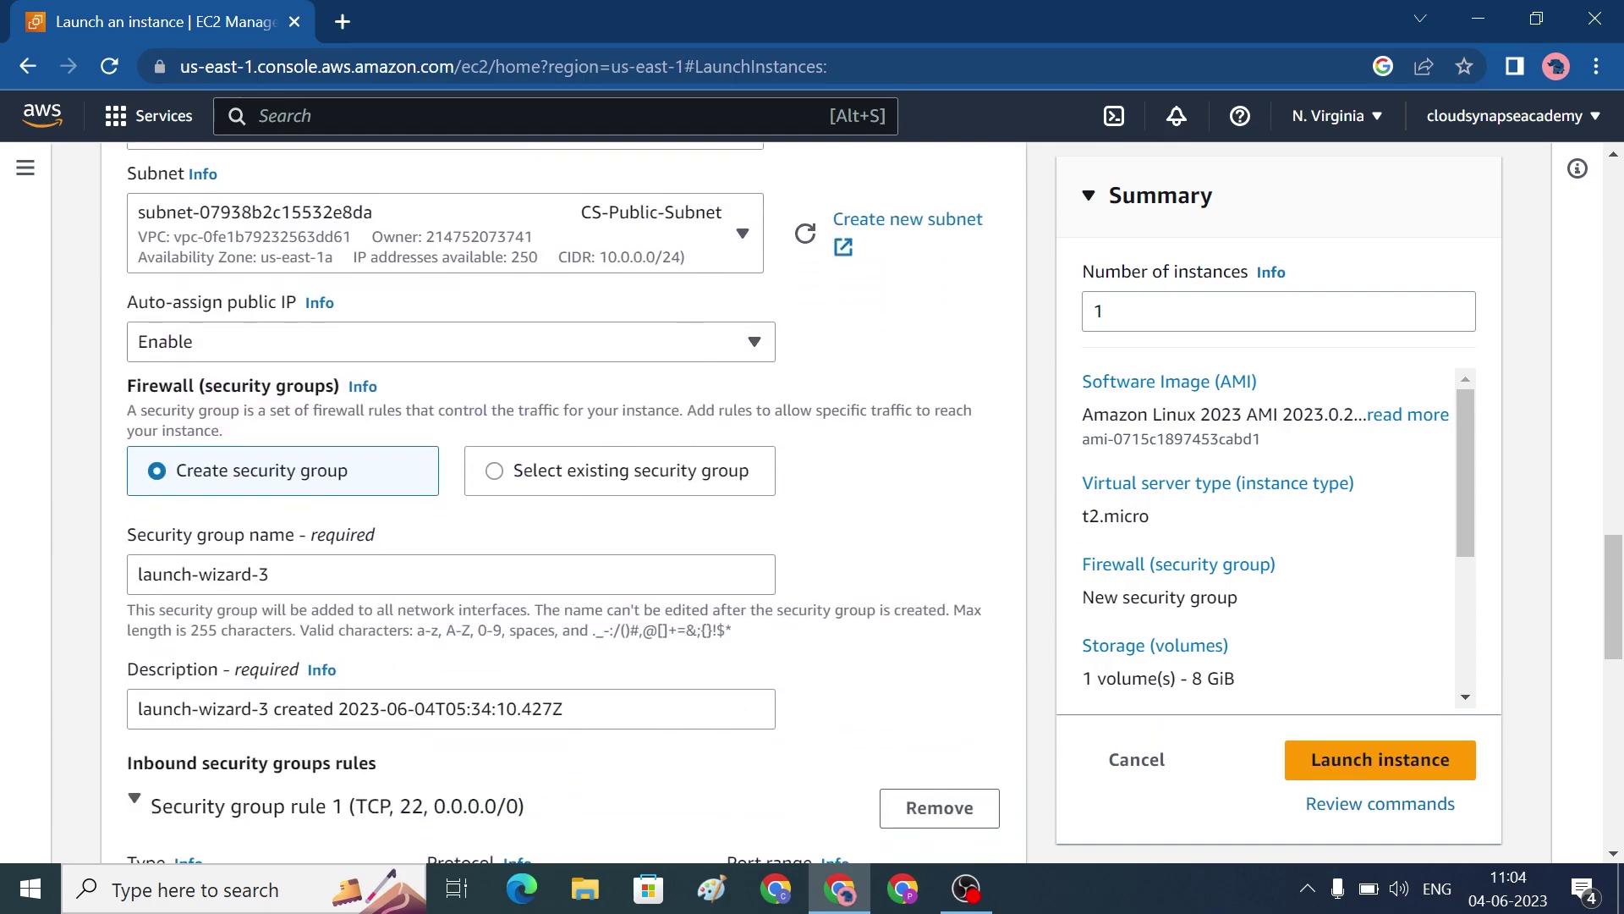
left_click(497, 473)
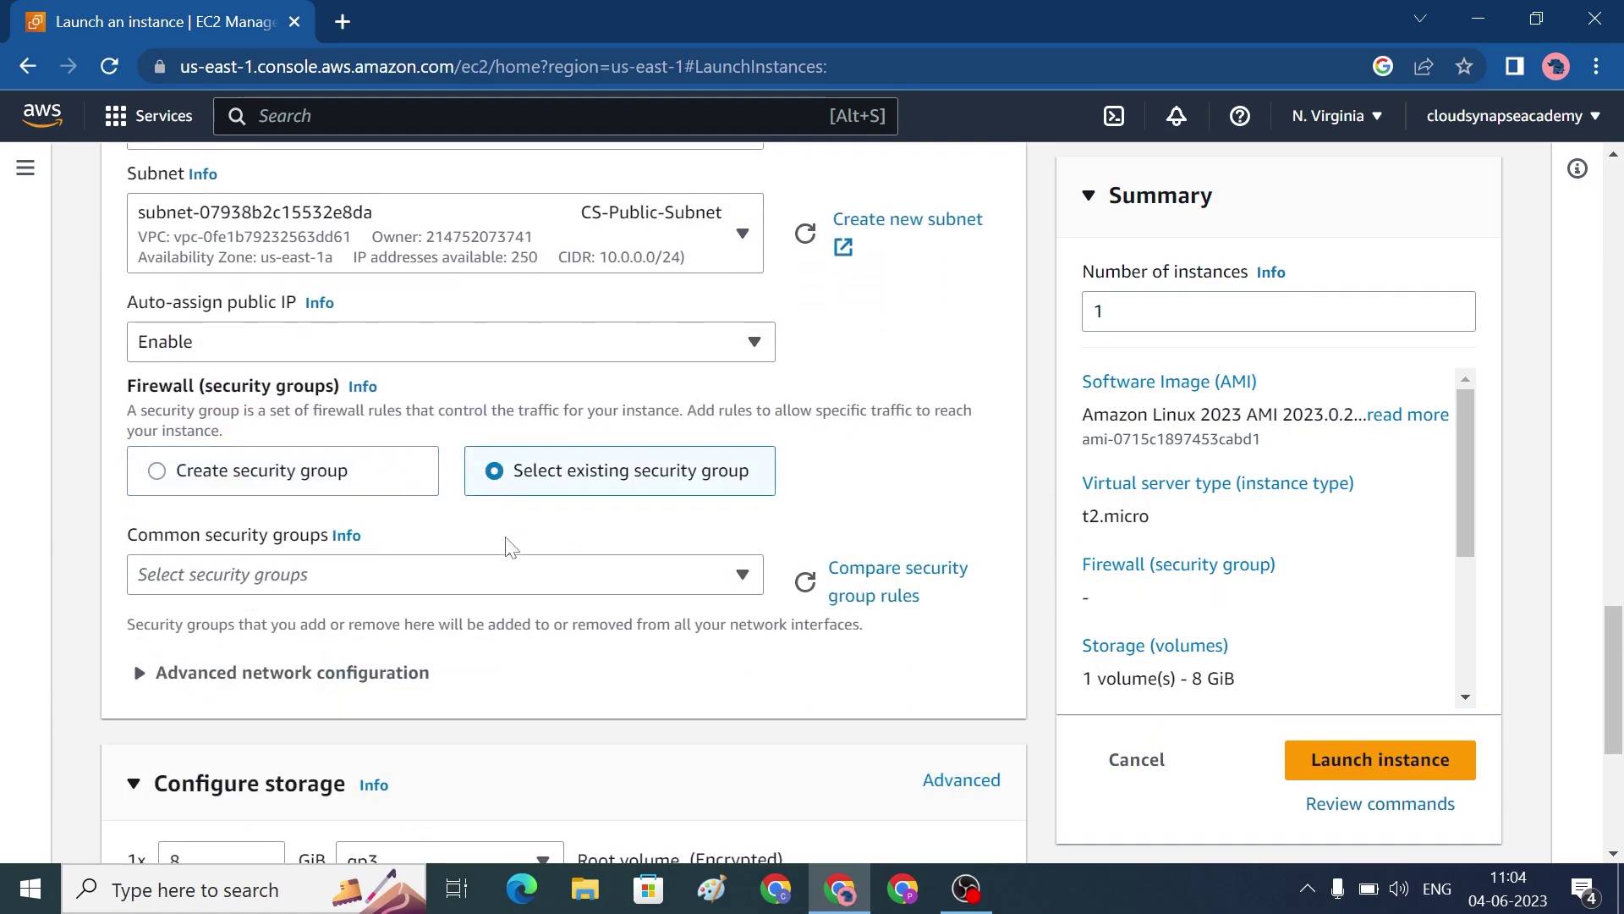
left_click(527, 582)
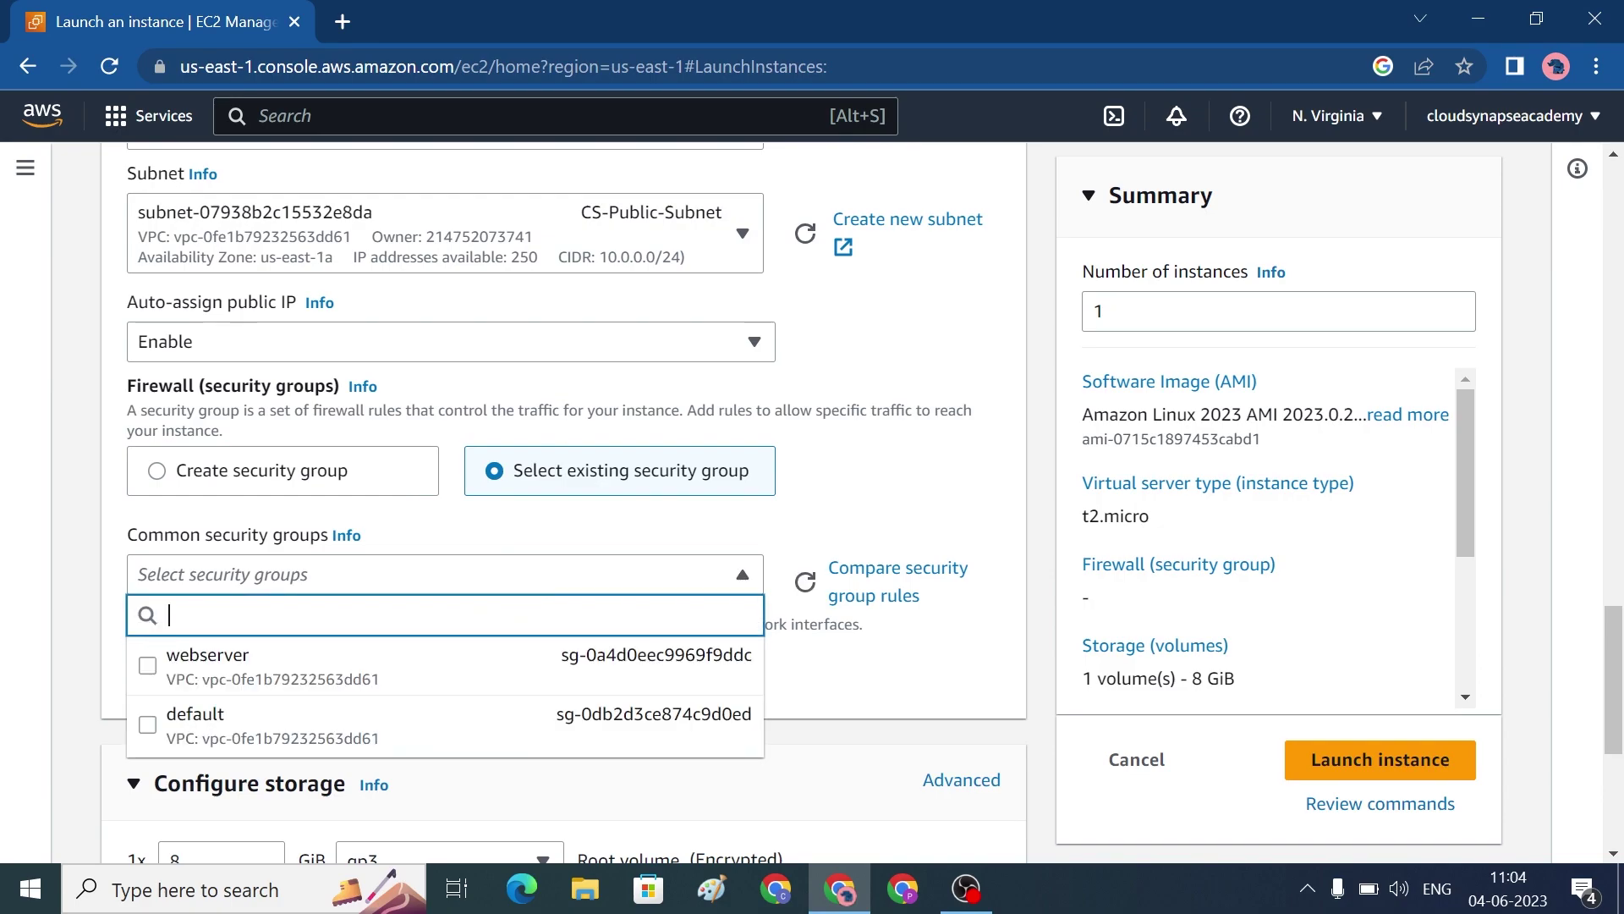
left_click(328, 668)
Step: Launch the Webserver instance with the default storage and return to the instances list
scroll(417, 712, "down", 5)
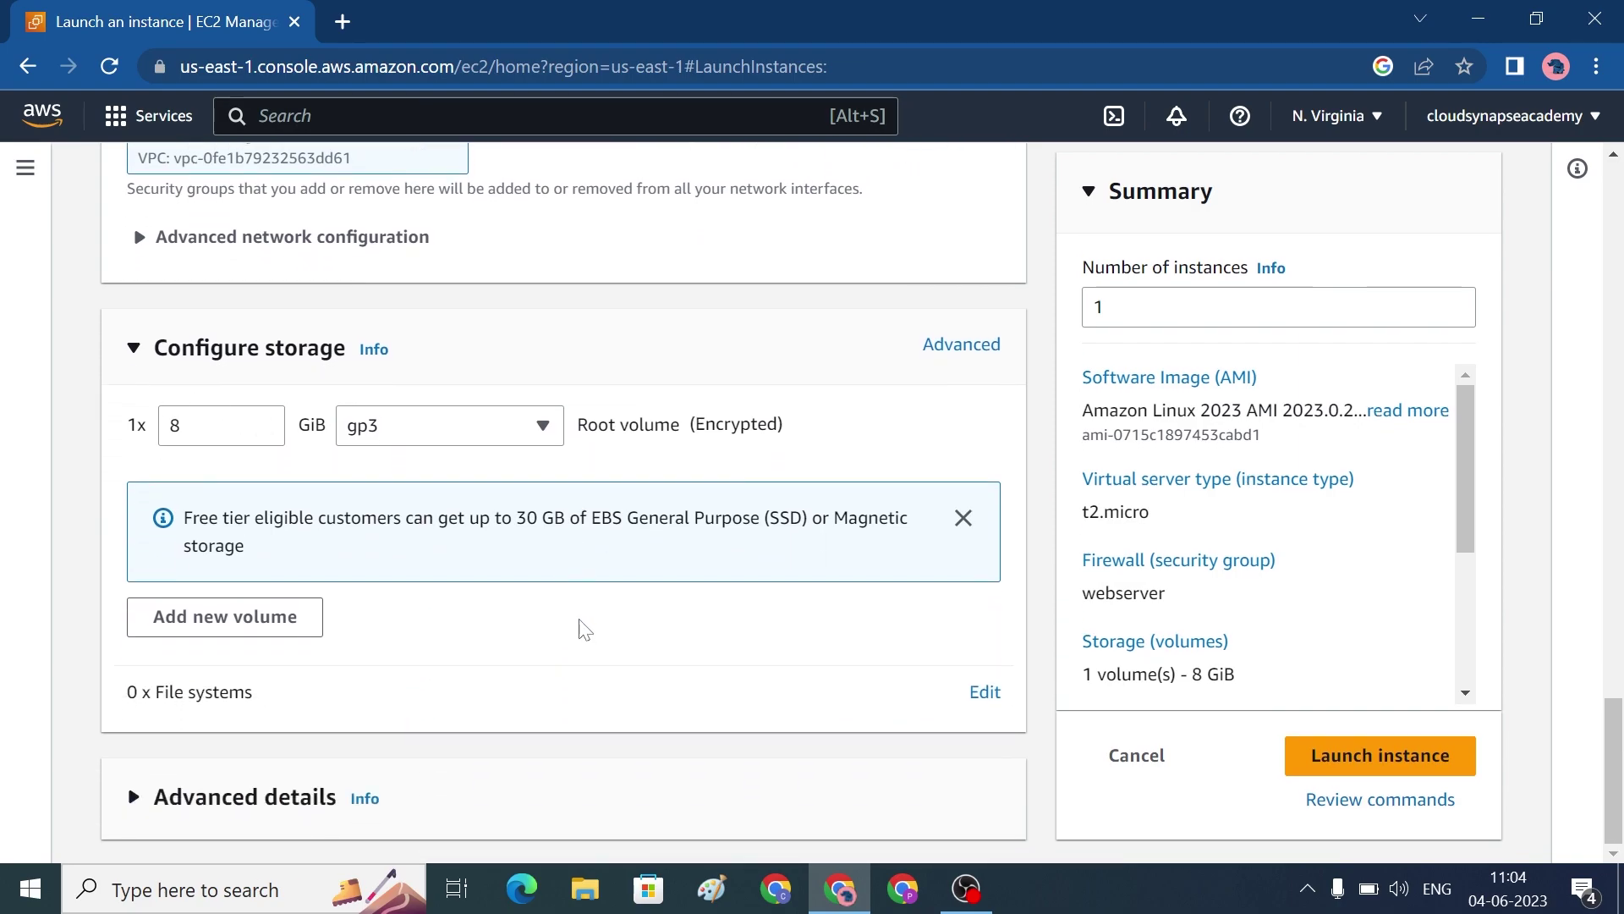
left_click(1436, 766)
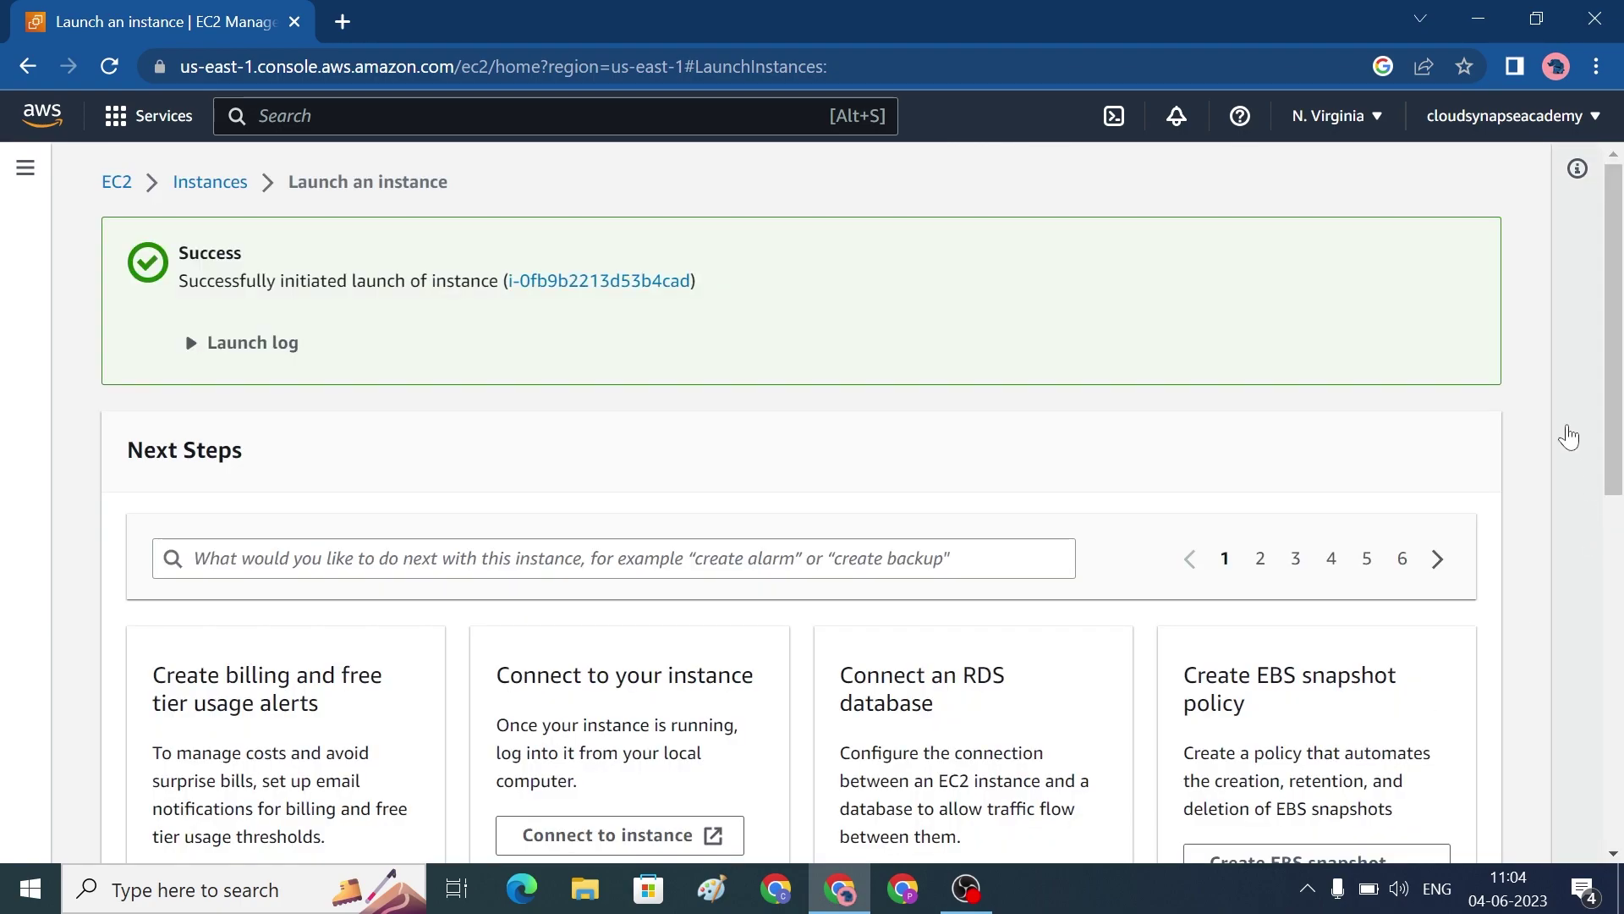
left_click(212, 193)
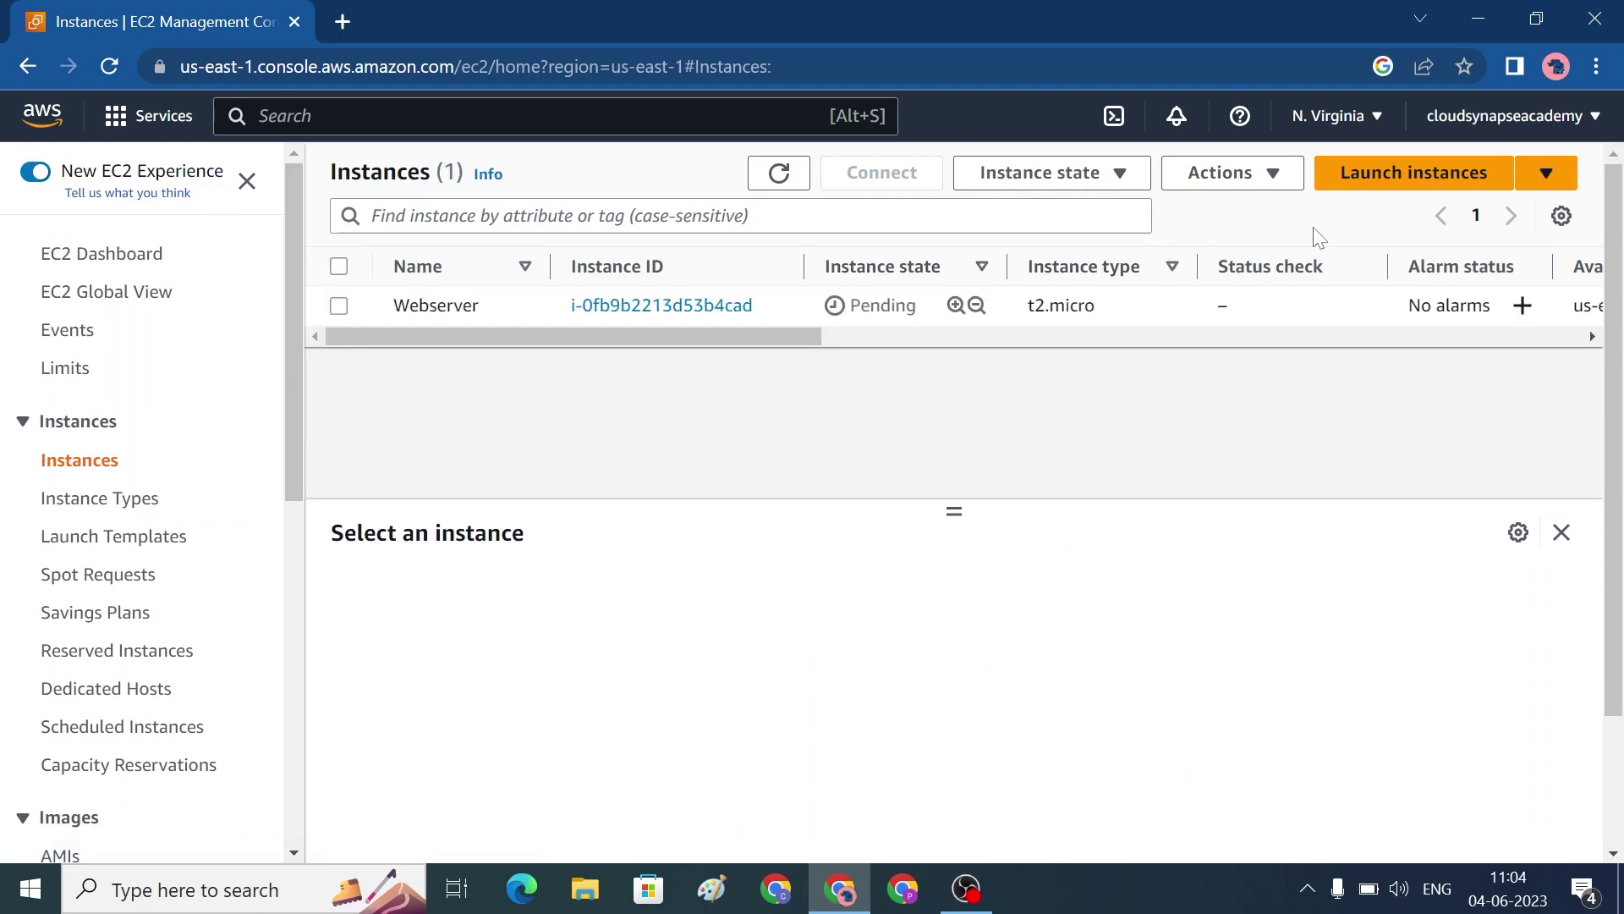
Step: Start another instance launch and name the instance Database
left_click(1407, 172)
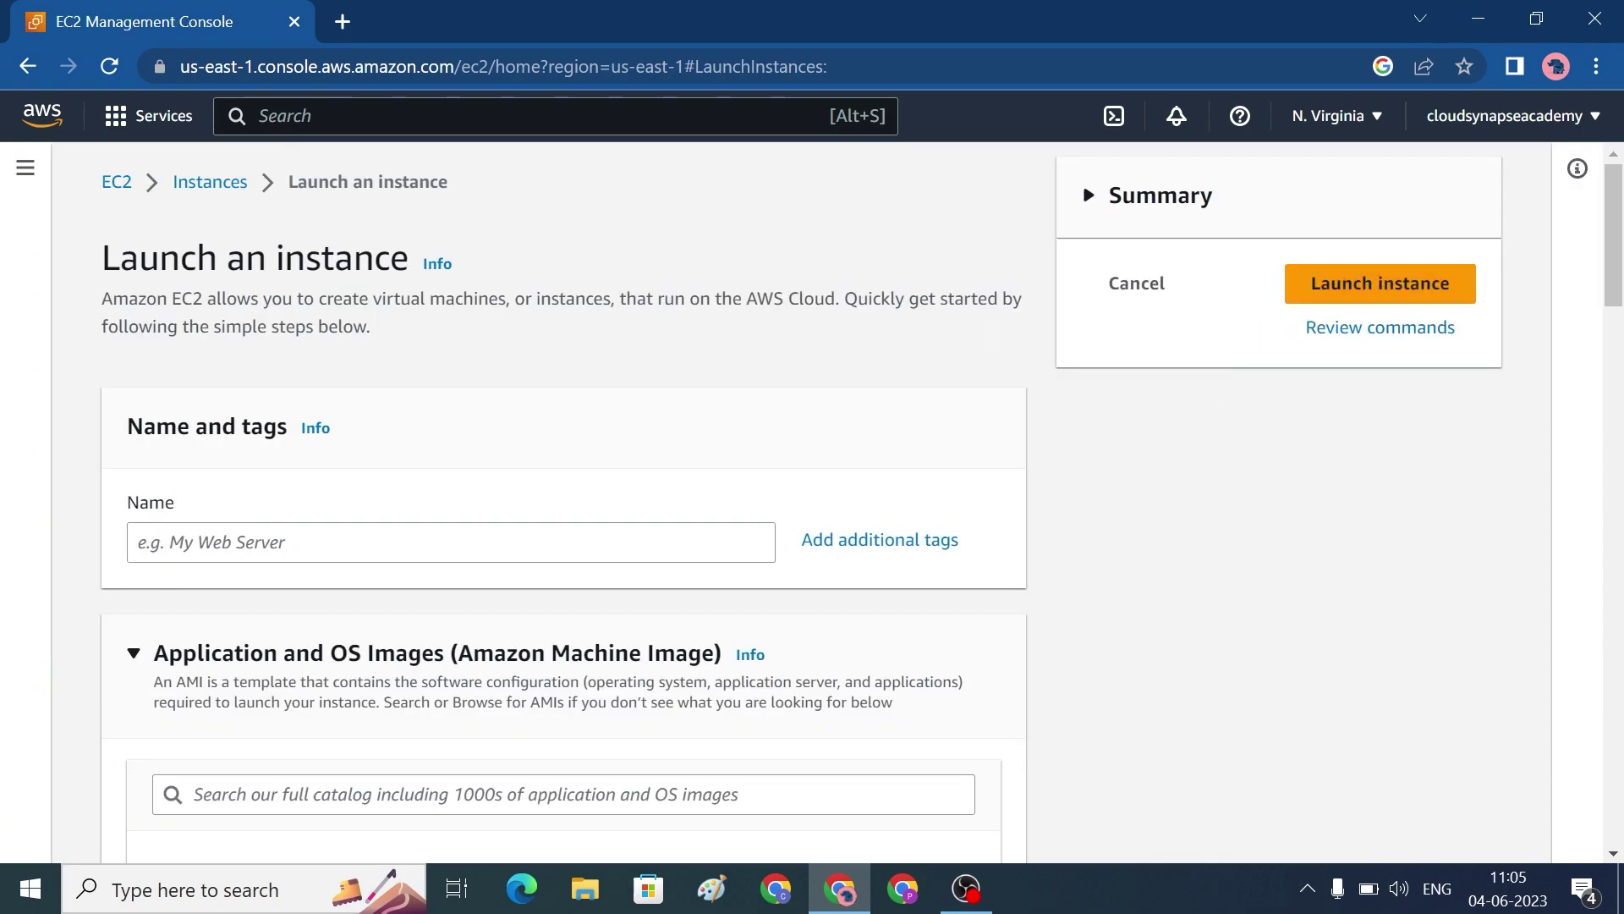
type("Da")
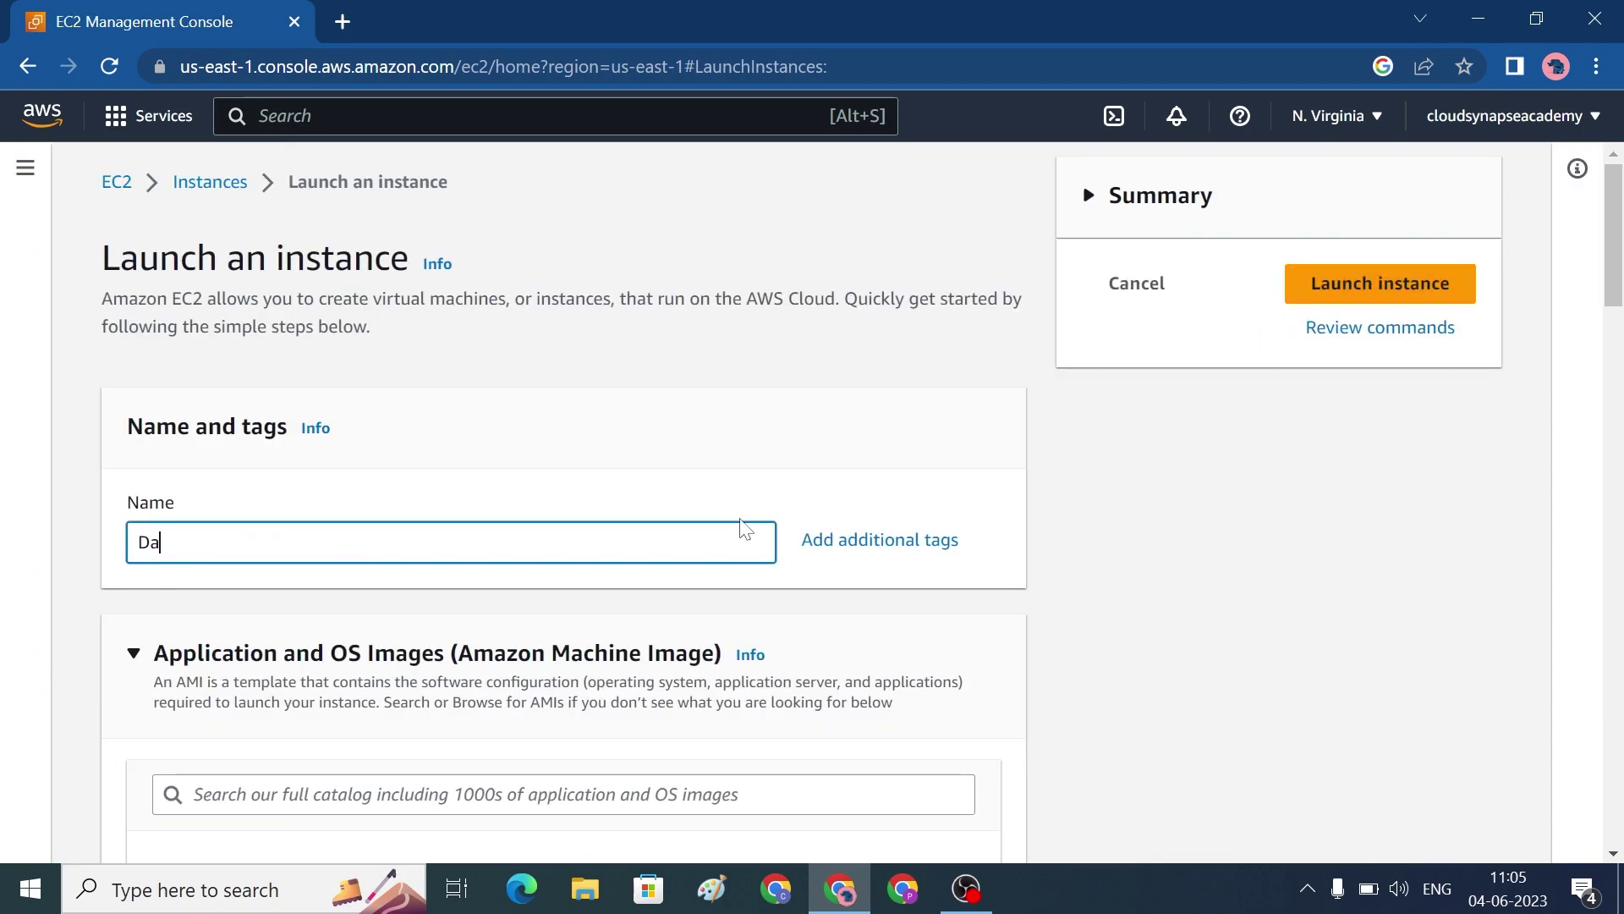
type("ta")
Step: Keep the default image and instance type for the Database instance and select the sam key pair
scroll(732, 527, "down", 5)
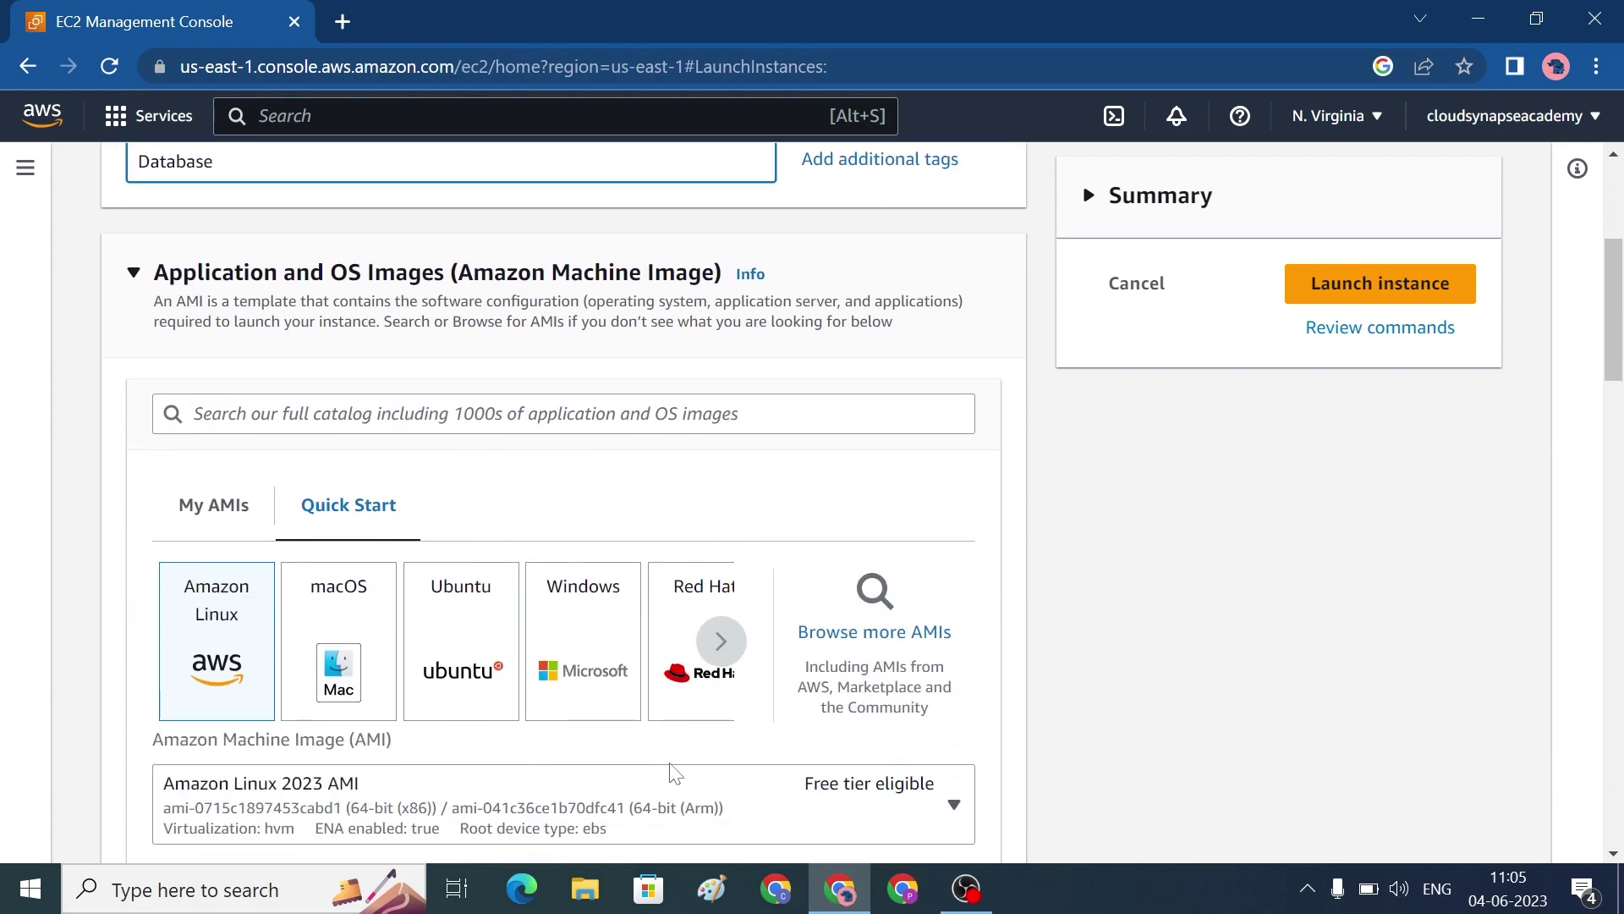
scroll(674, 773, "down", 4)
scroll(306, 667, "down", 3)
scroll(362, 630, "down", 4)
left_click(497, 662)
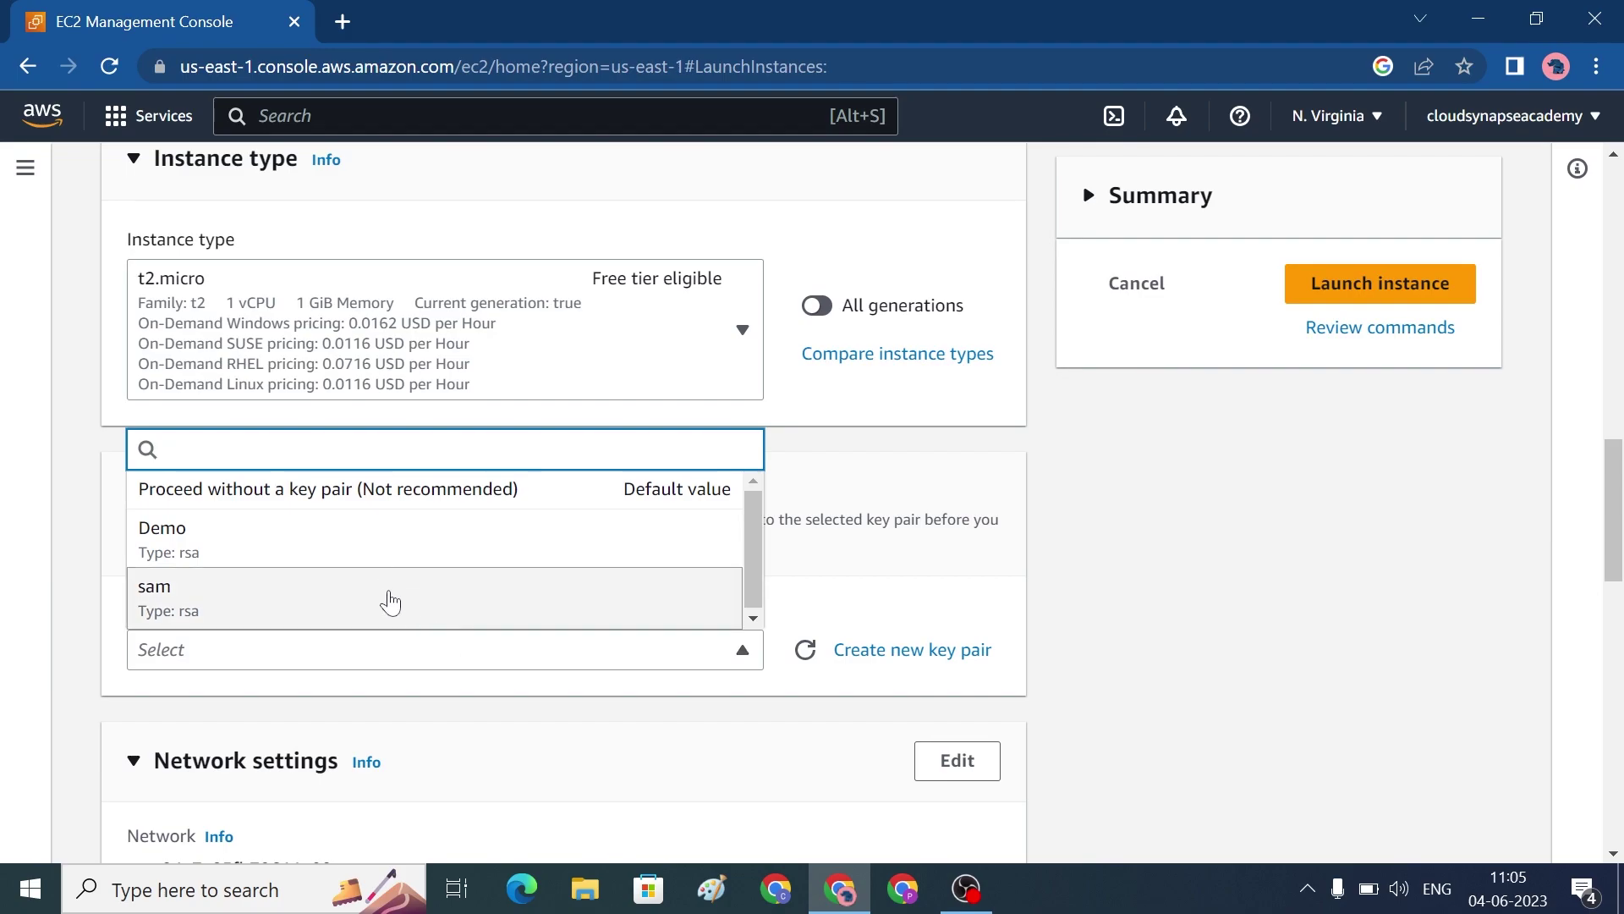
left_click(393, 603)
Step: Edit the Database instance's network settings and set its VPC to cloud-synapse-VPC
scroll(732, 442, "down", 4)
left_click(945, 394)
left_click(626, 516)
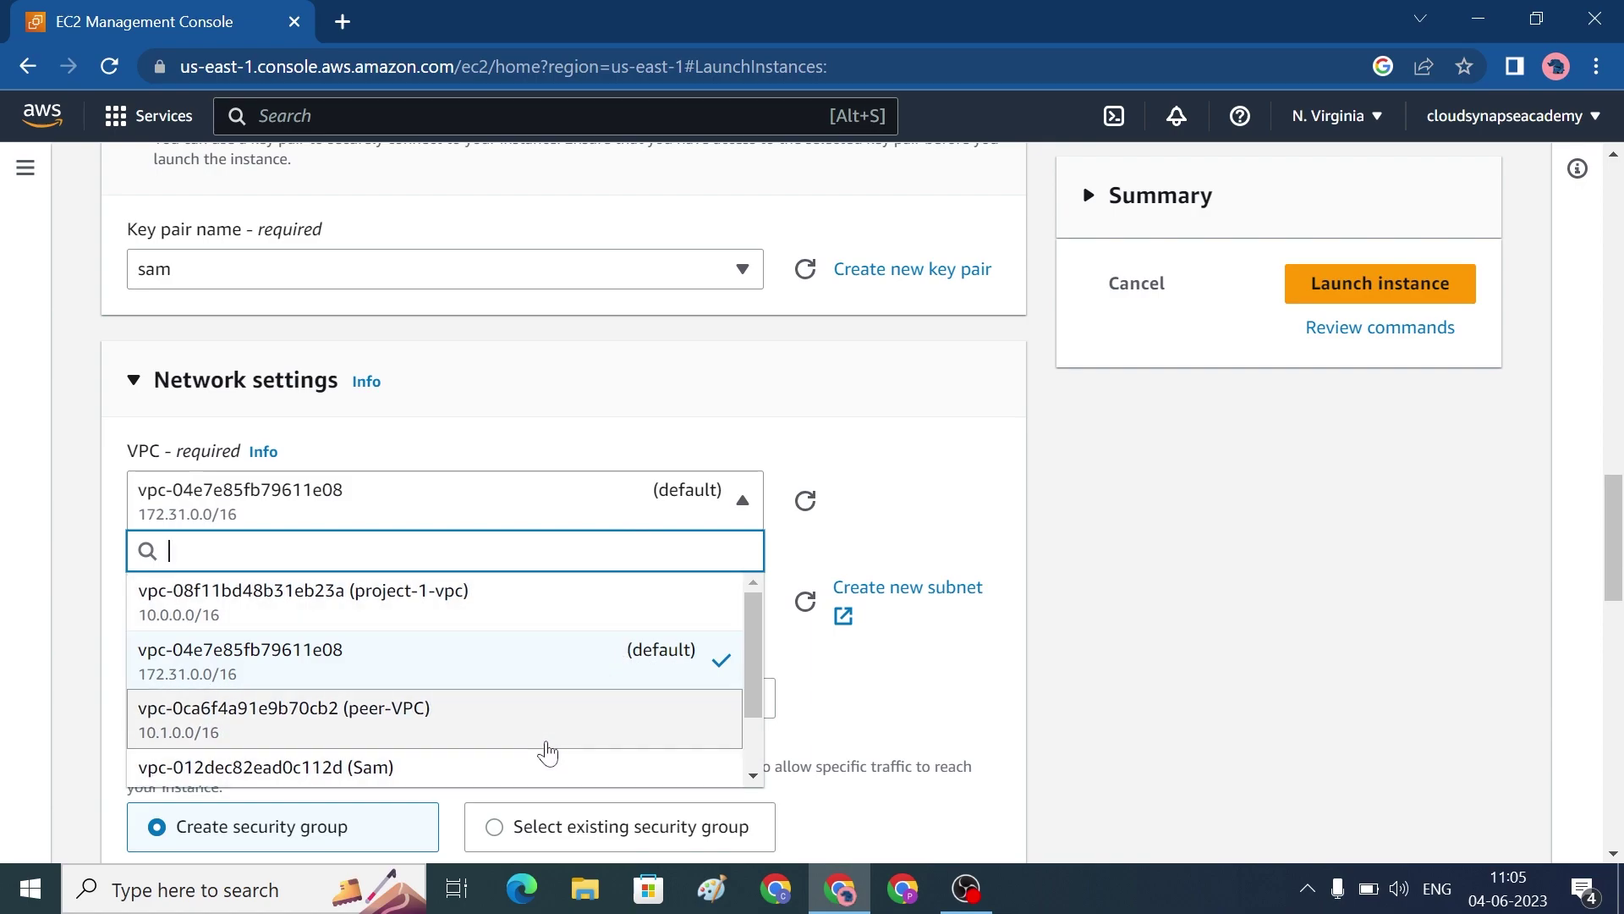
scroll(547, 754, "down", 1)
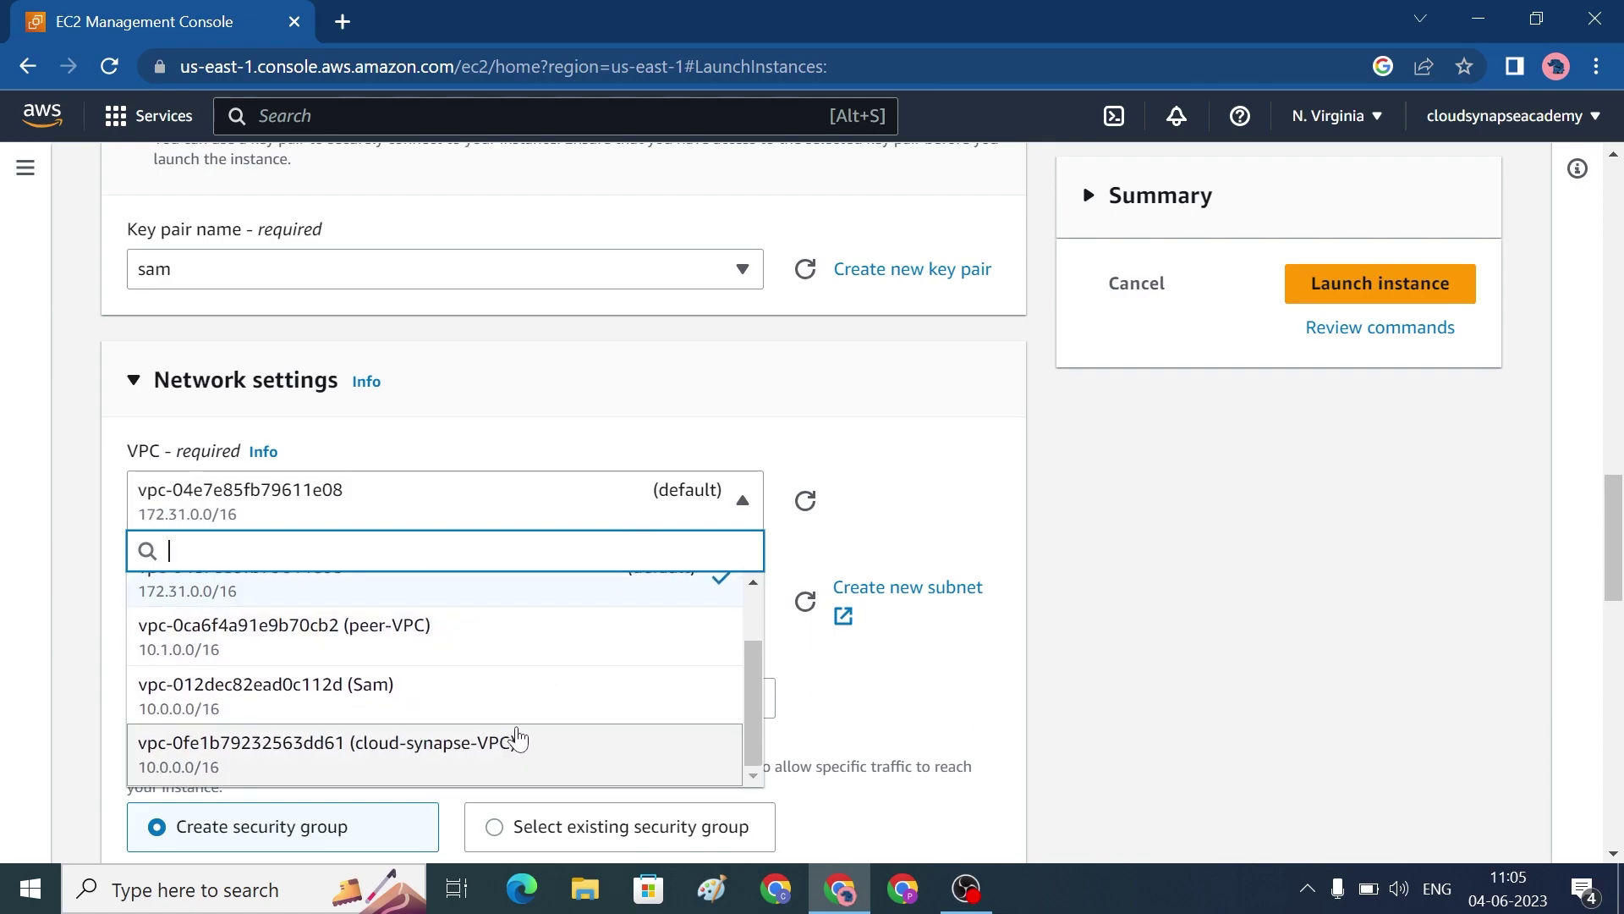
left_click(524, 740)
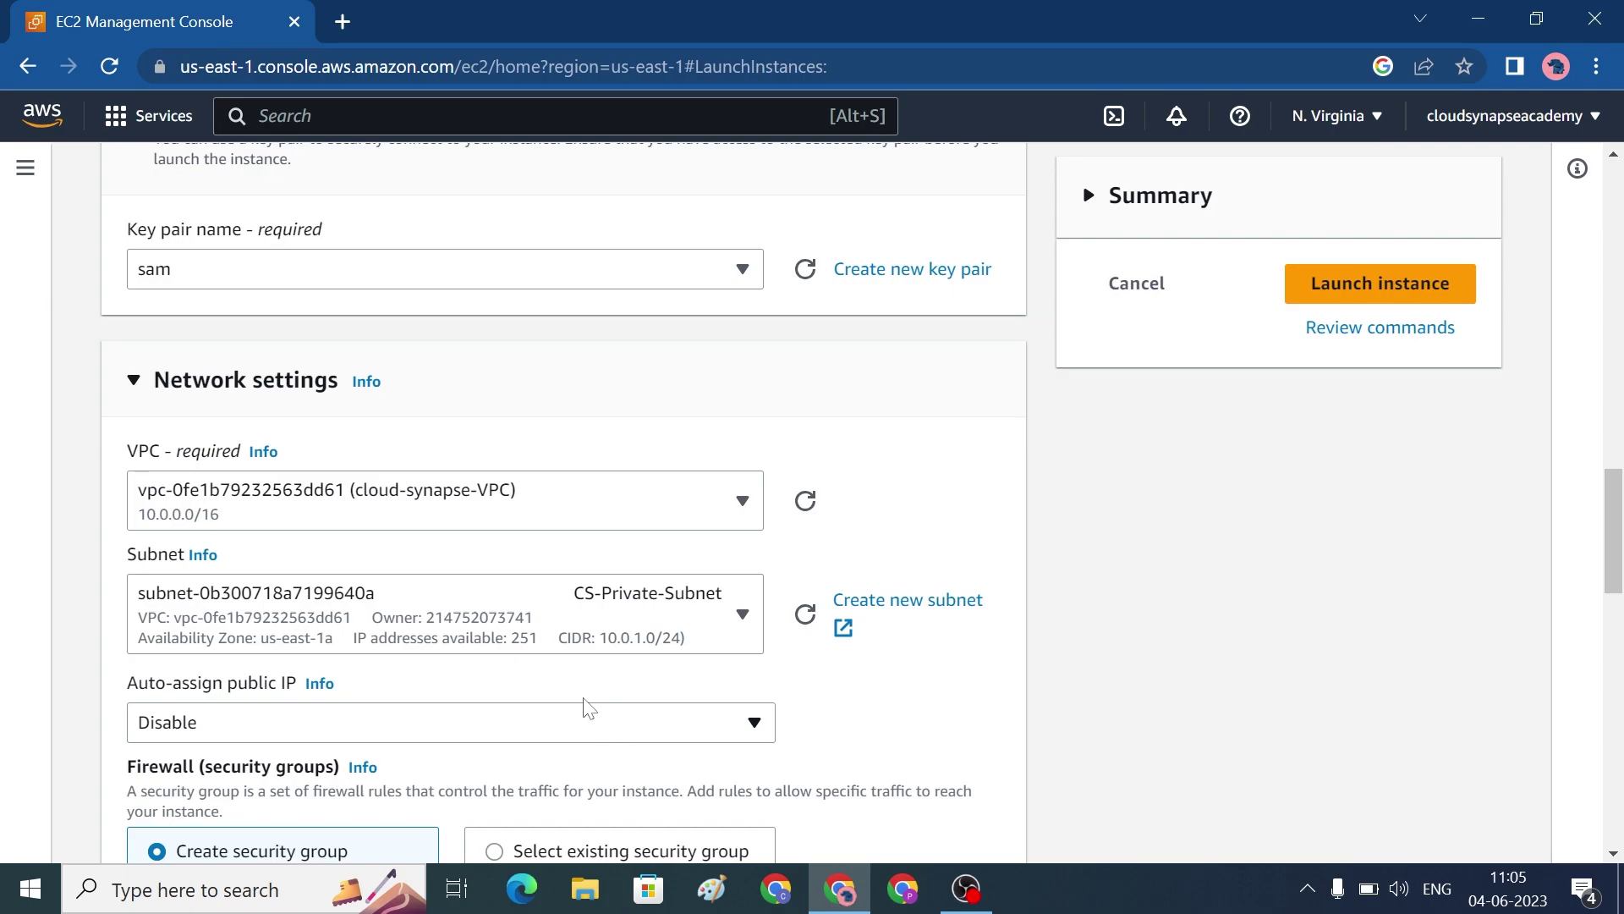
Step: Name the Database instance's new security group Database and replace the generated name in its description with Database
scroll(581, 719, "down", 3)
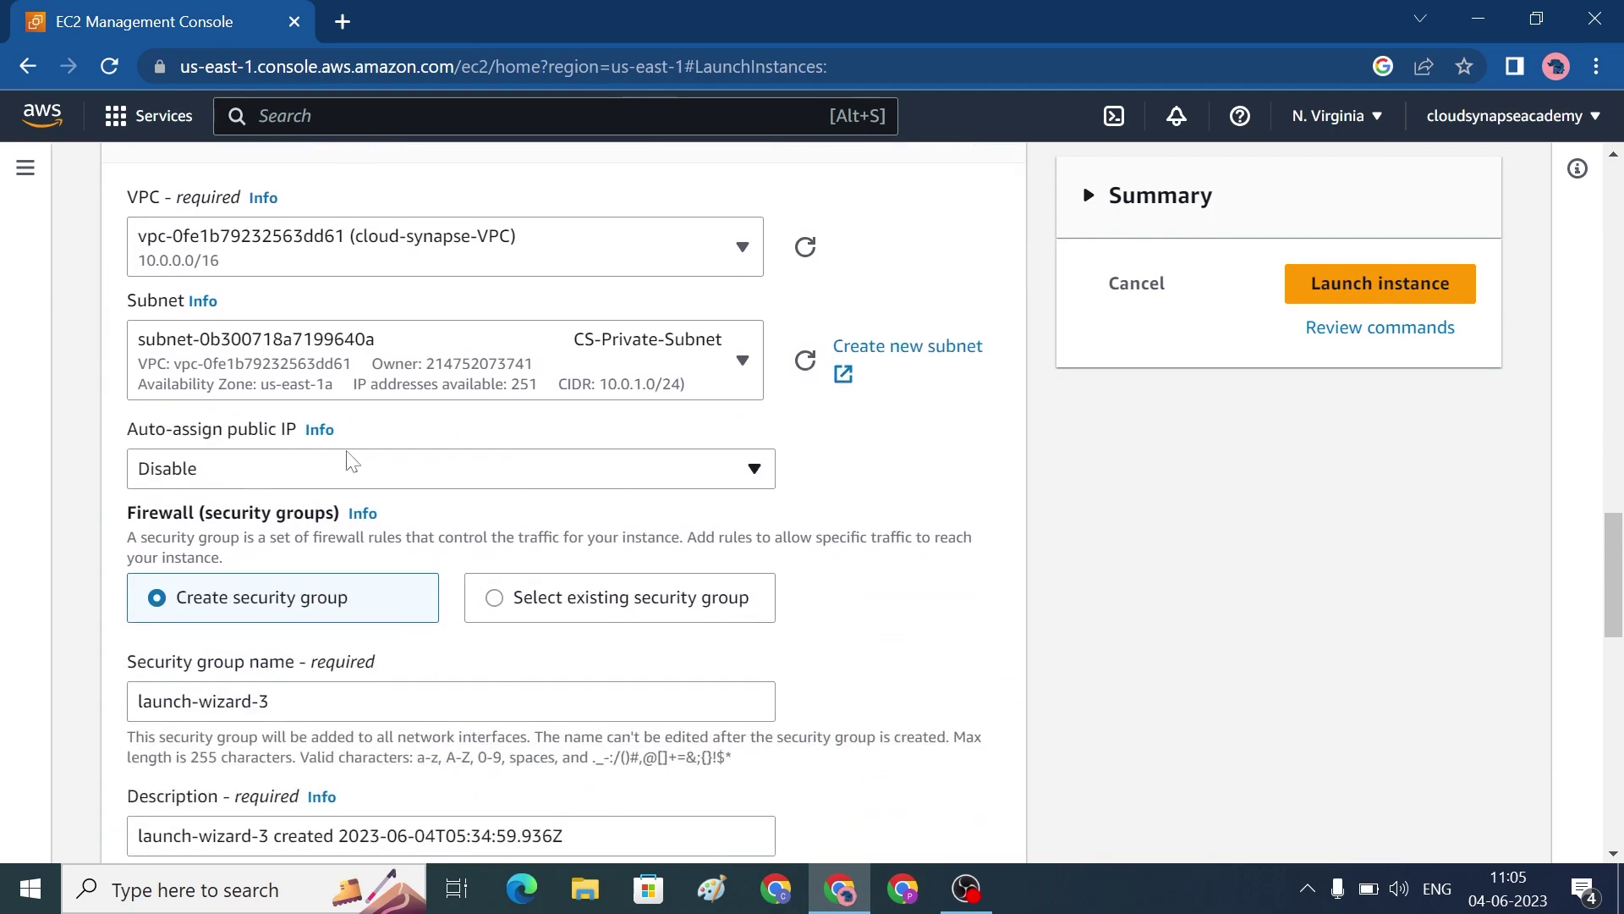
scroll(482, 556, "down", 2)
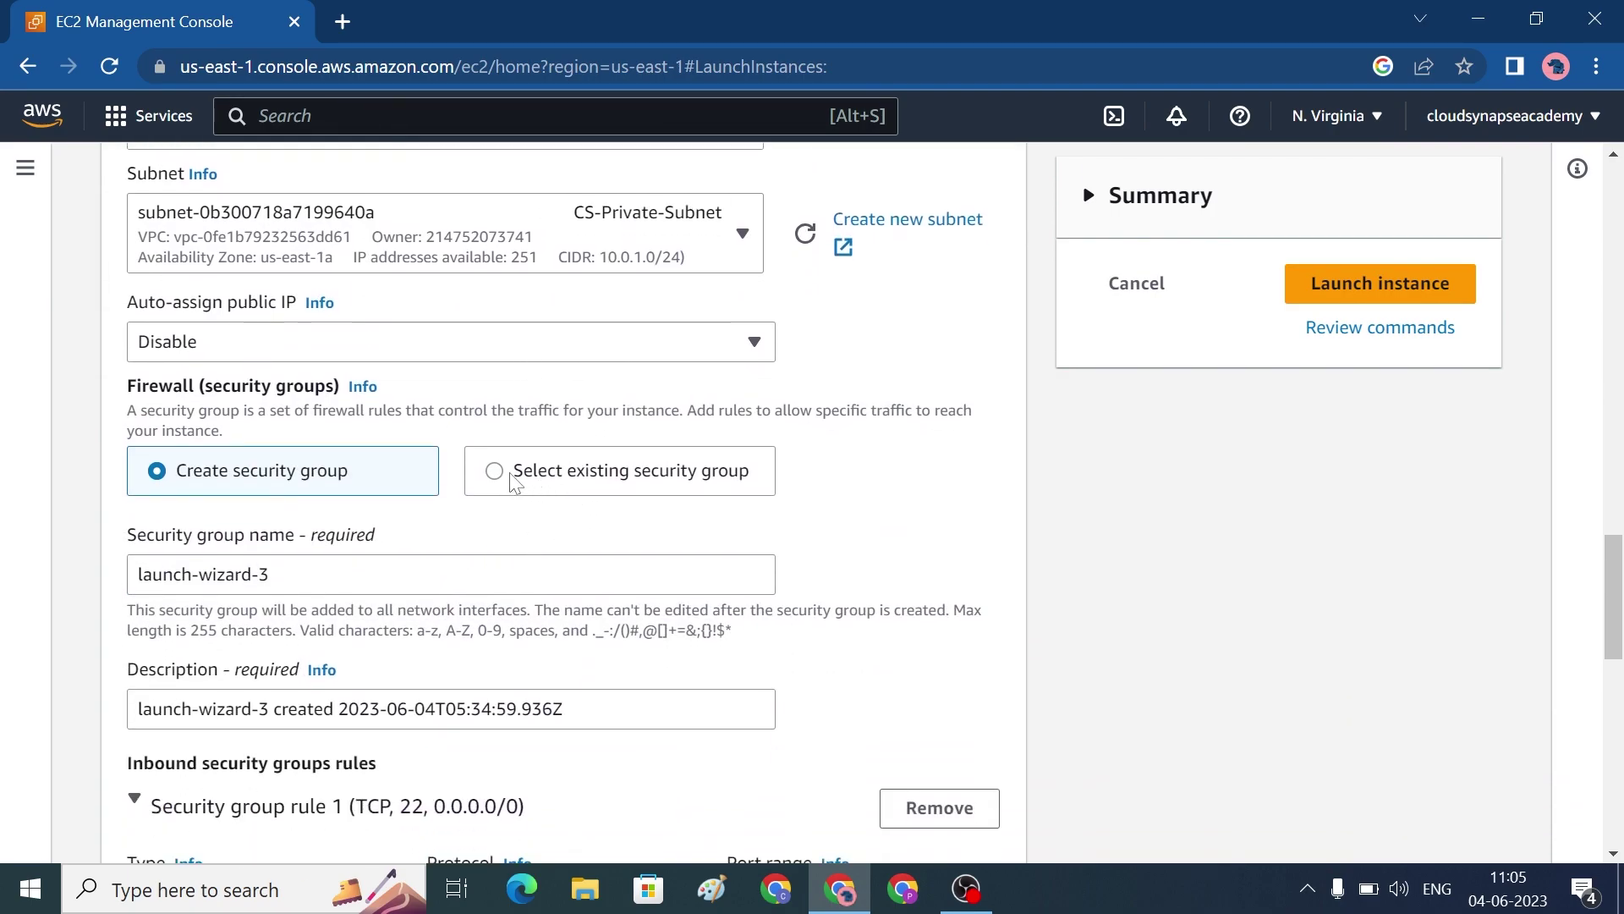
left_click_drag(279, 575, 112, 590)
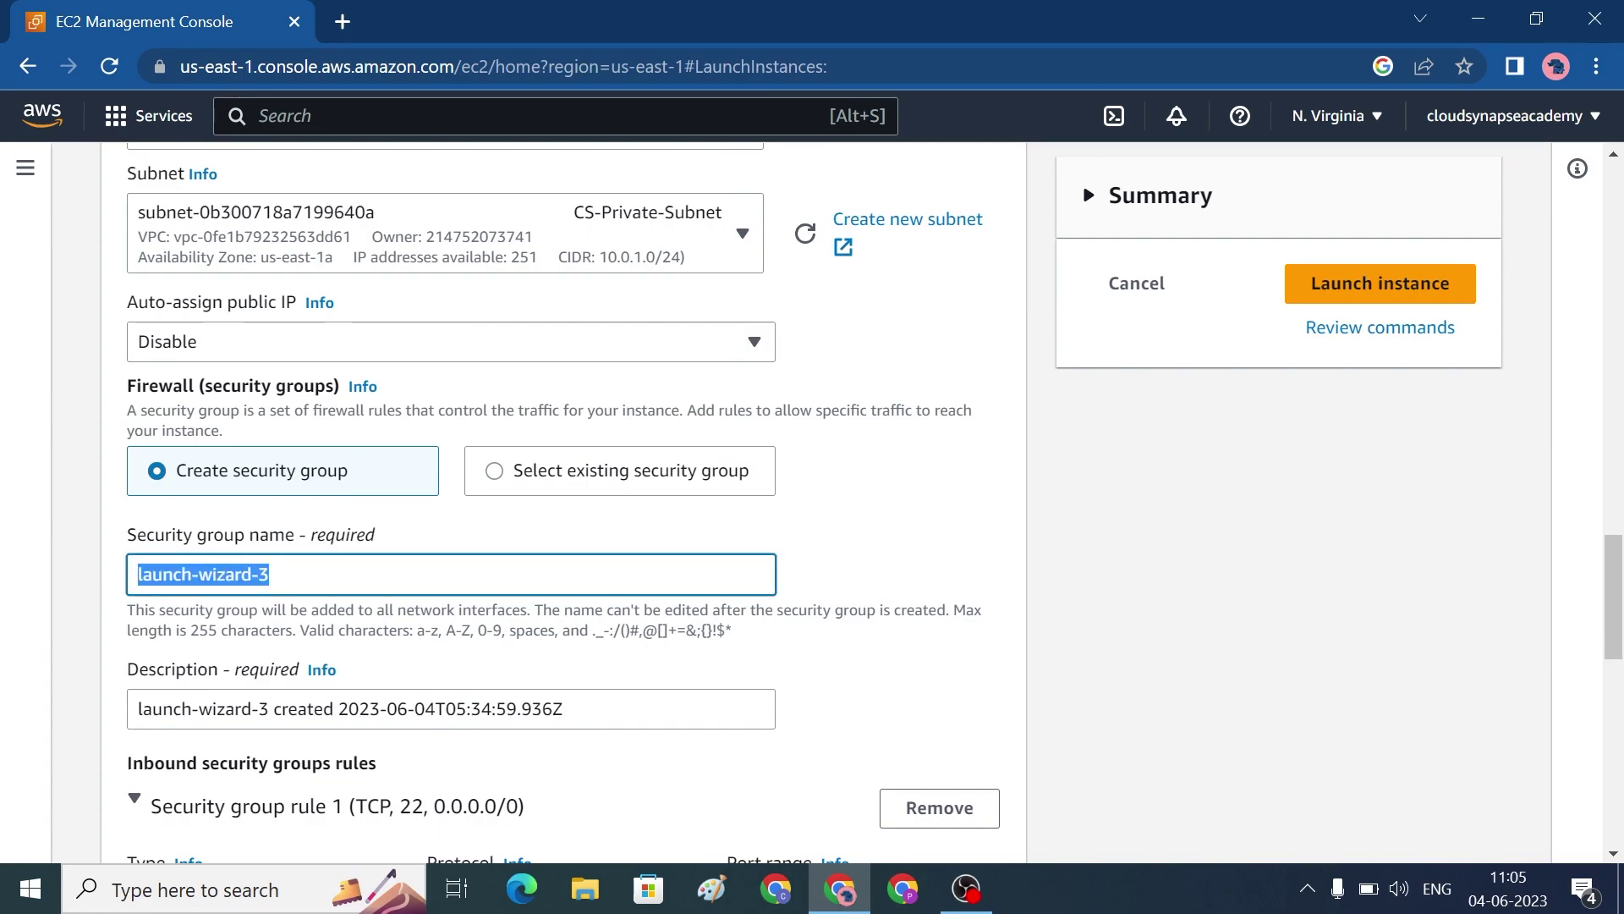
type("Database")
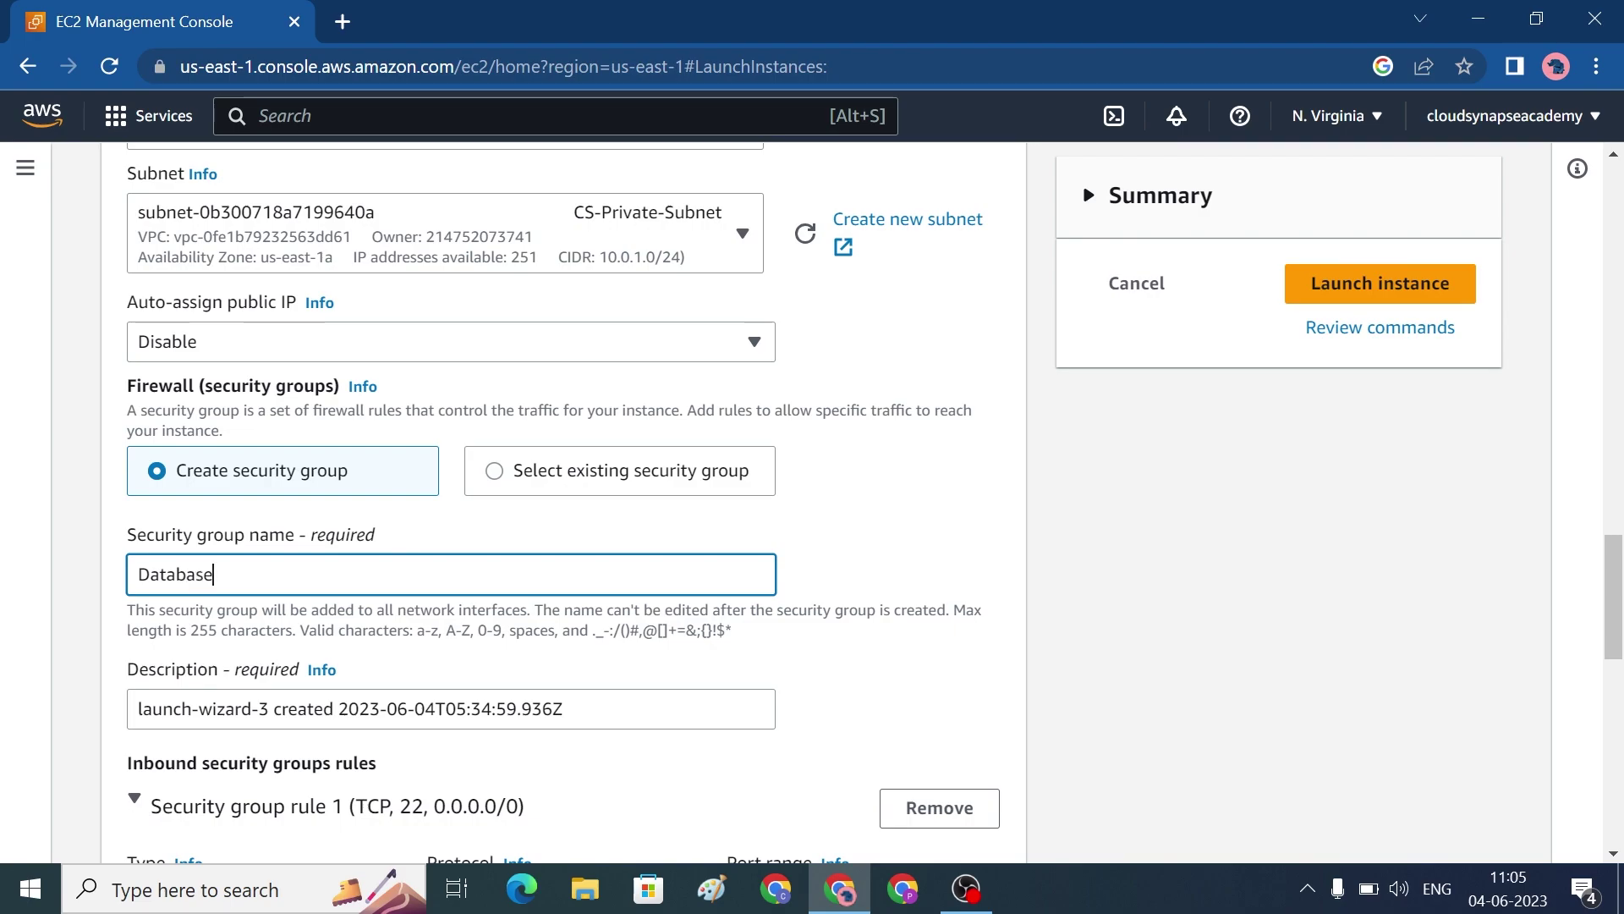
key("ctrl+a")
key("ctrl+c")
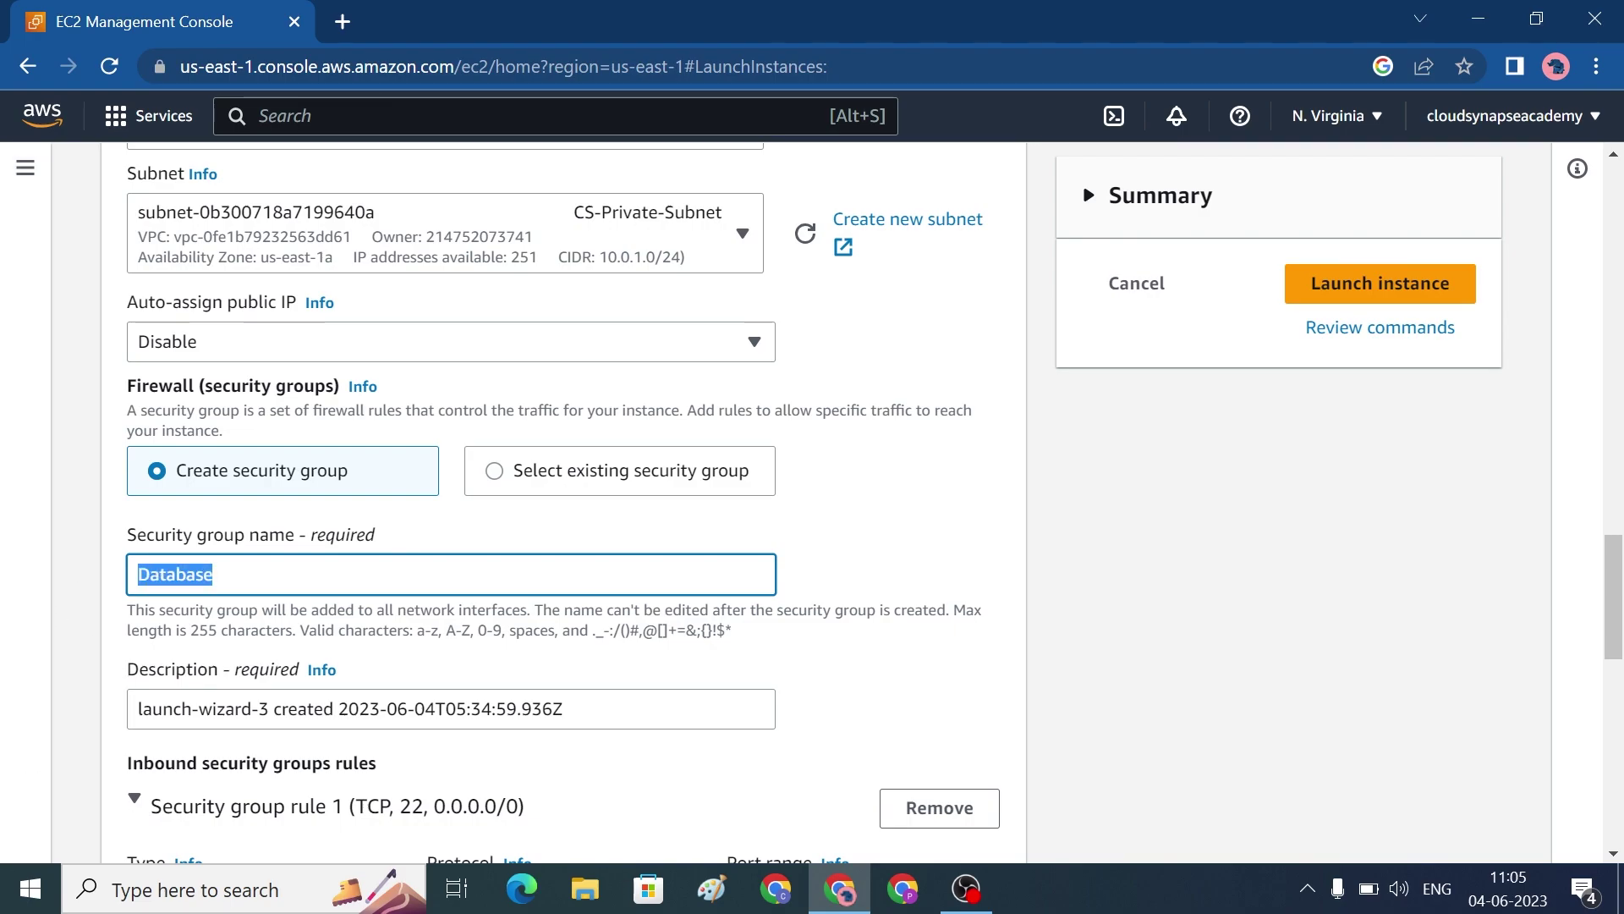
left_click_drag(269, 709, 95, 725)
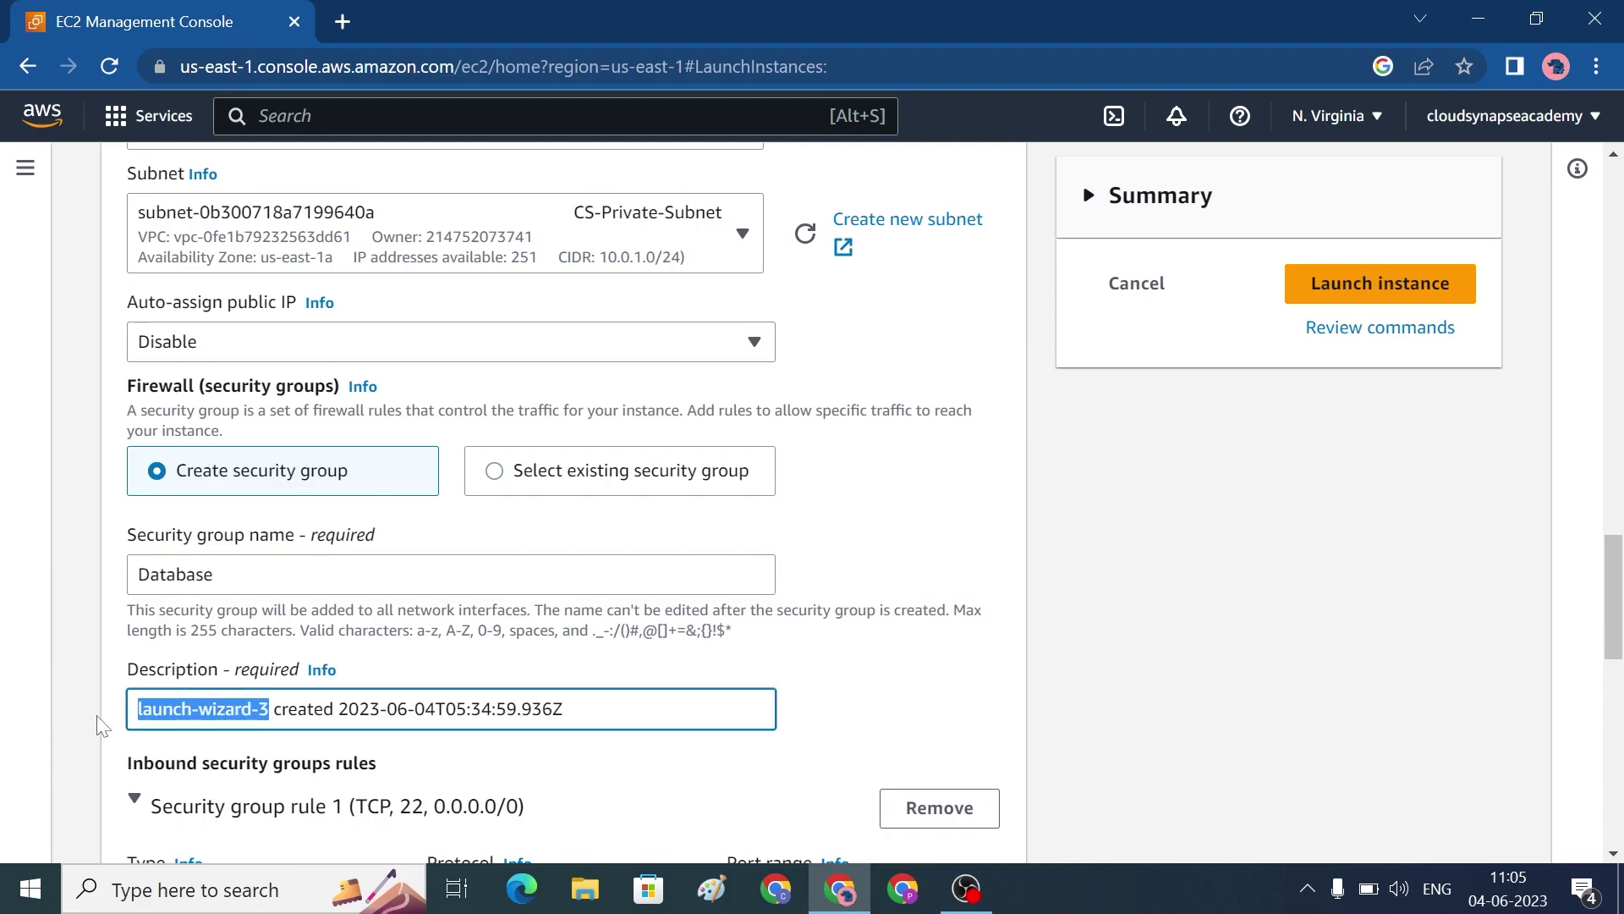
key("ctrl+v")
Step: Add a second inbound security group rule of type All ICMP - IPv4 with source 0.0.0.0/0
scroll(254, 778, "down", 5)
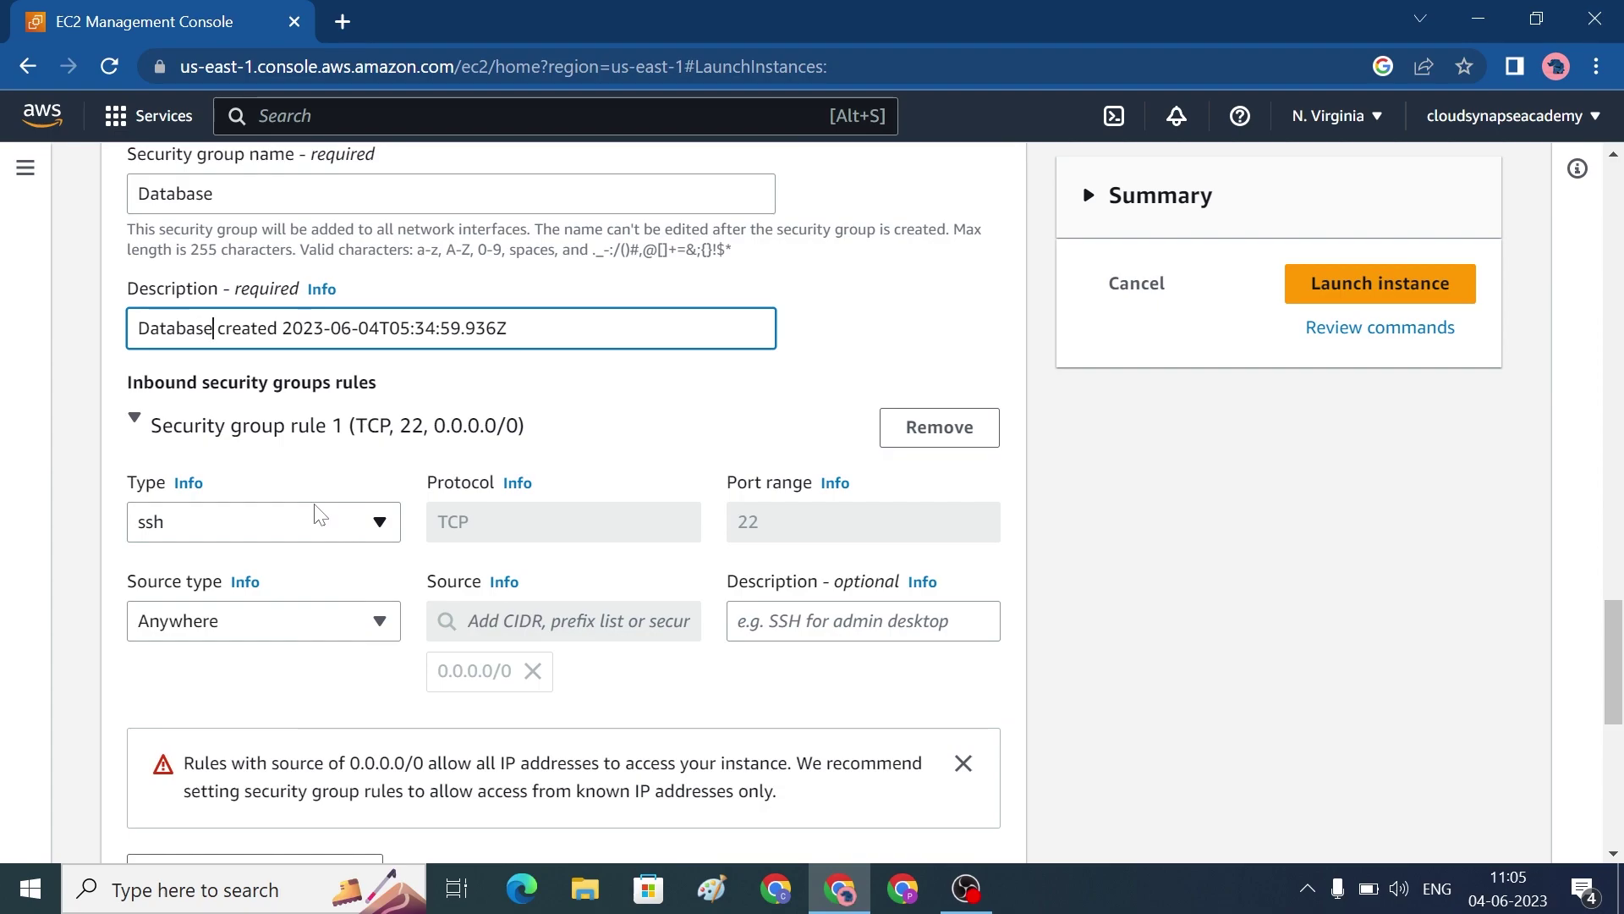
scroll(377, 658, "down", 2)
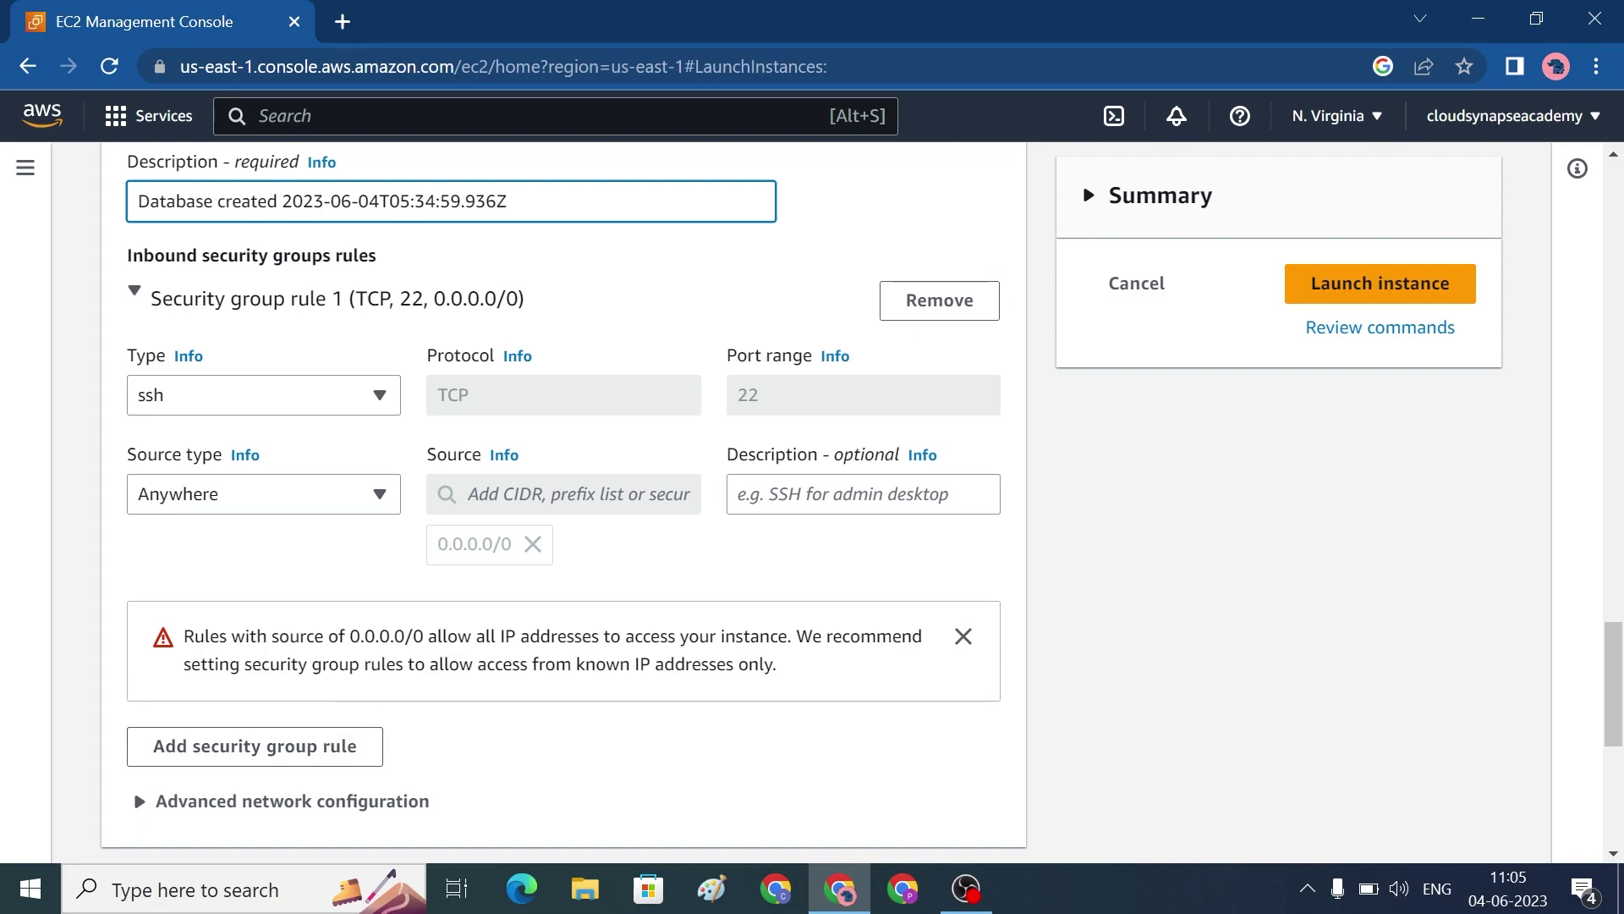
left_click(334, 736)
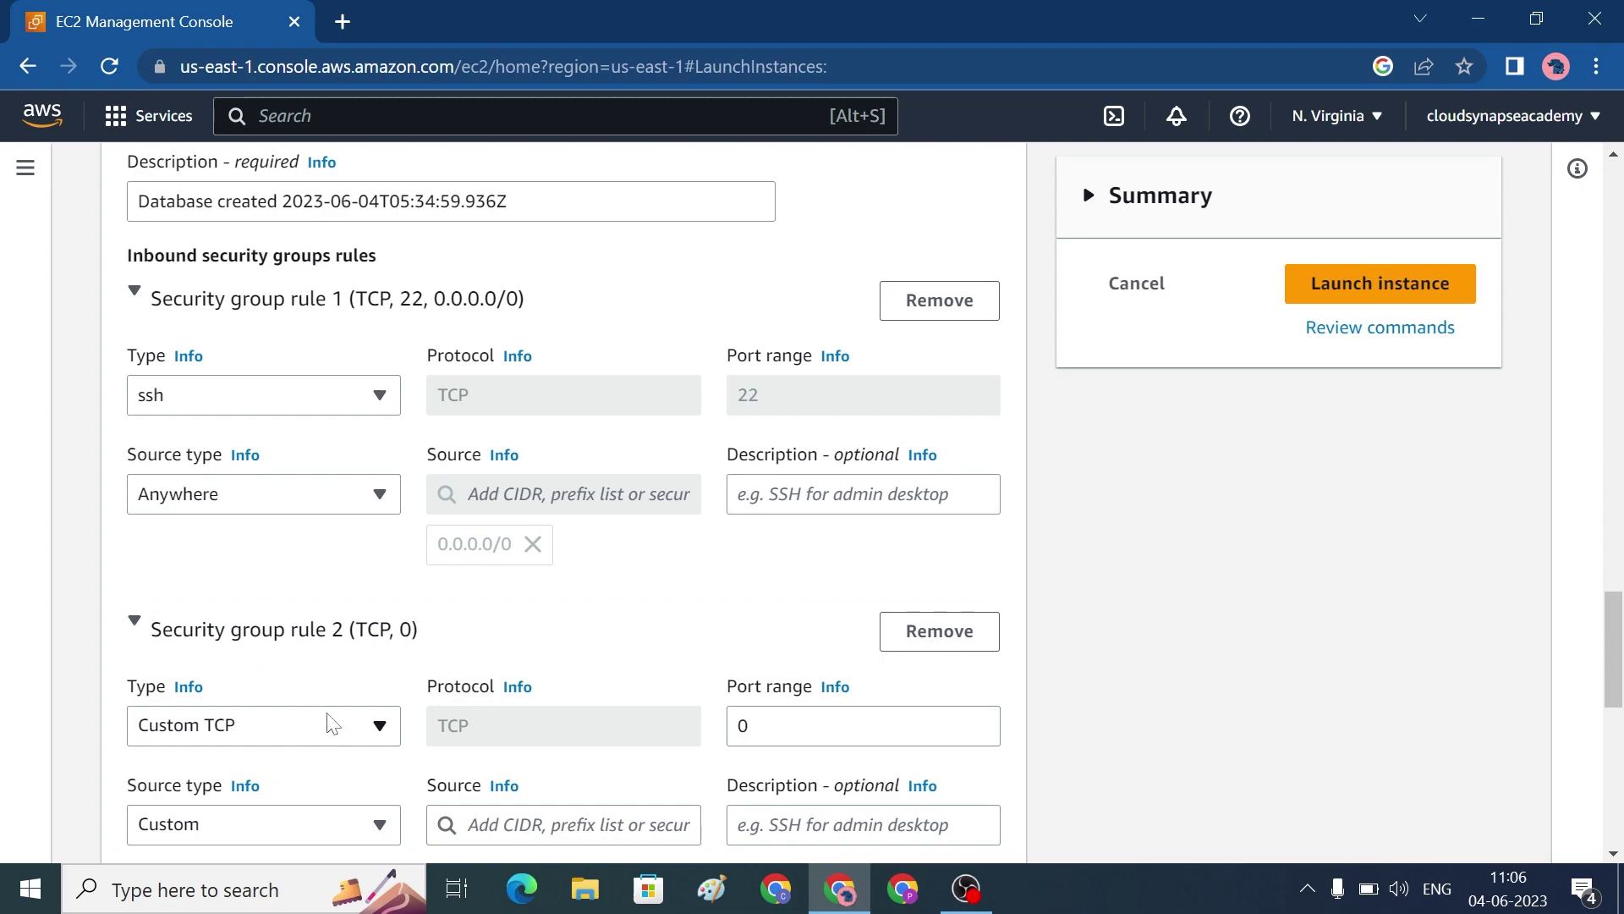
left_click(338, 736)
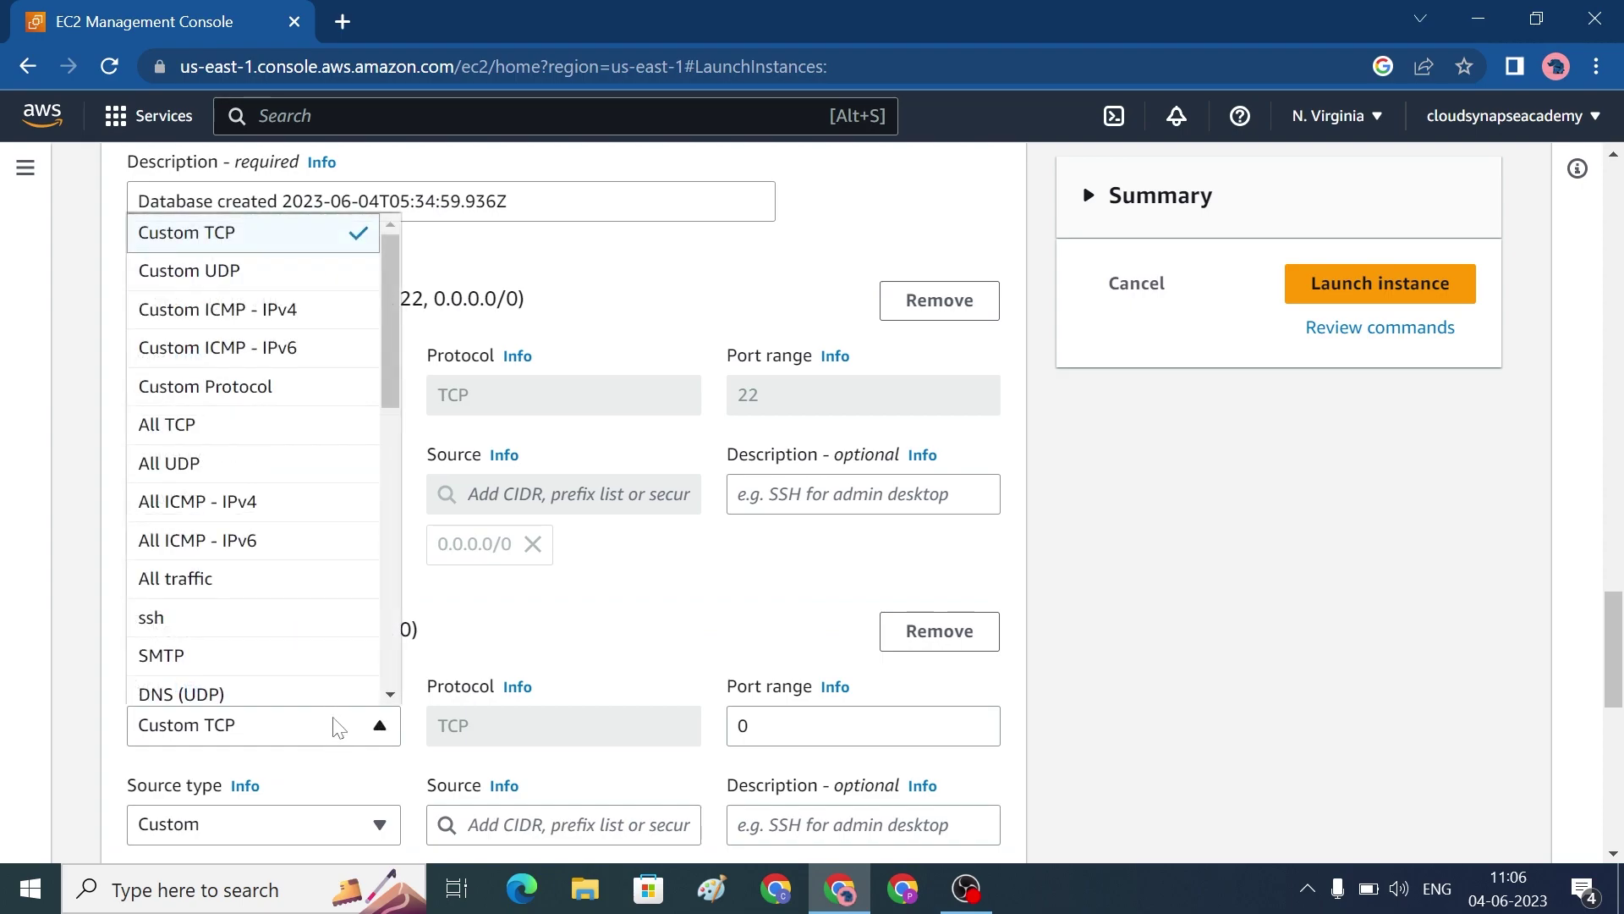
left_click(333, 550)
left_click(381, 749)
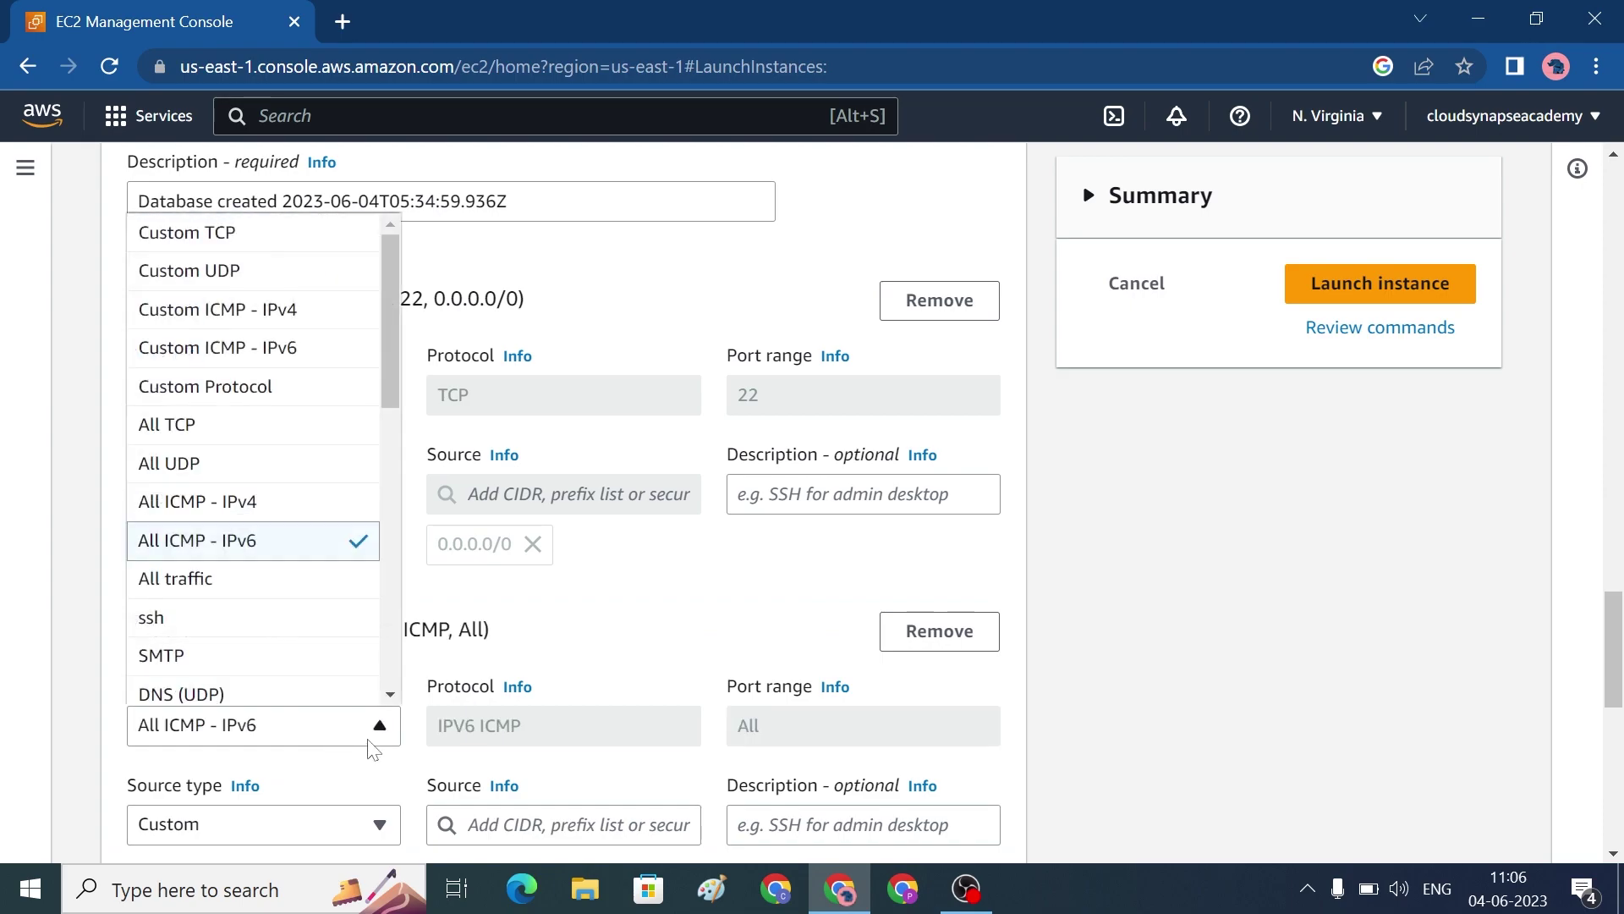
left_click(321, 503)
scroll(486, 778, "down", 3)
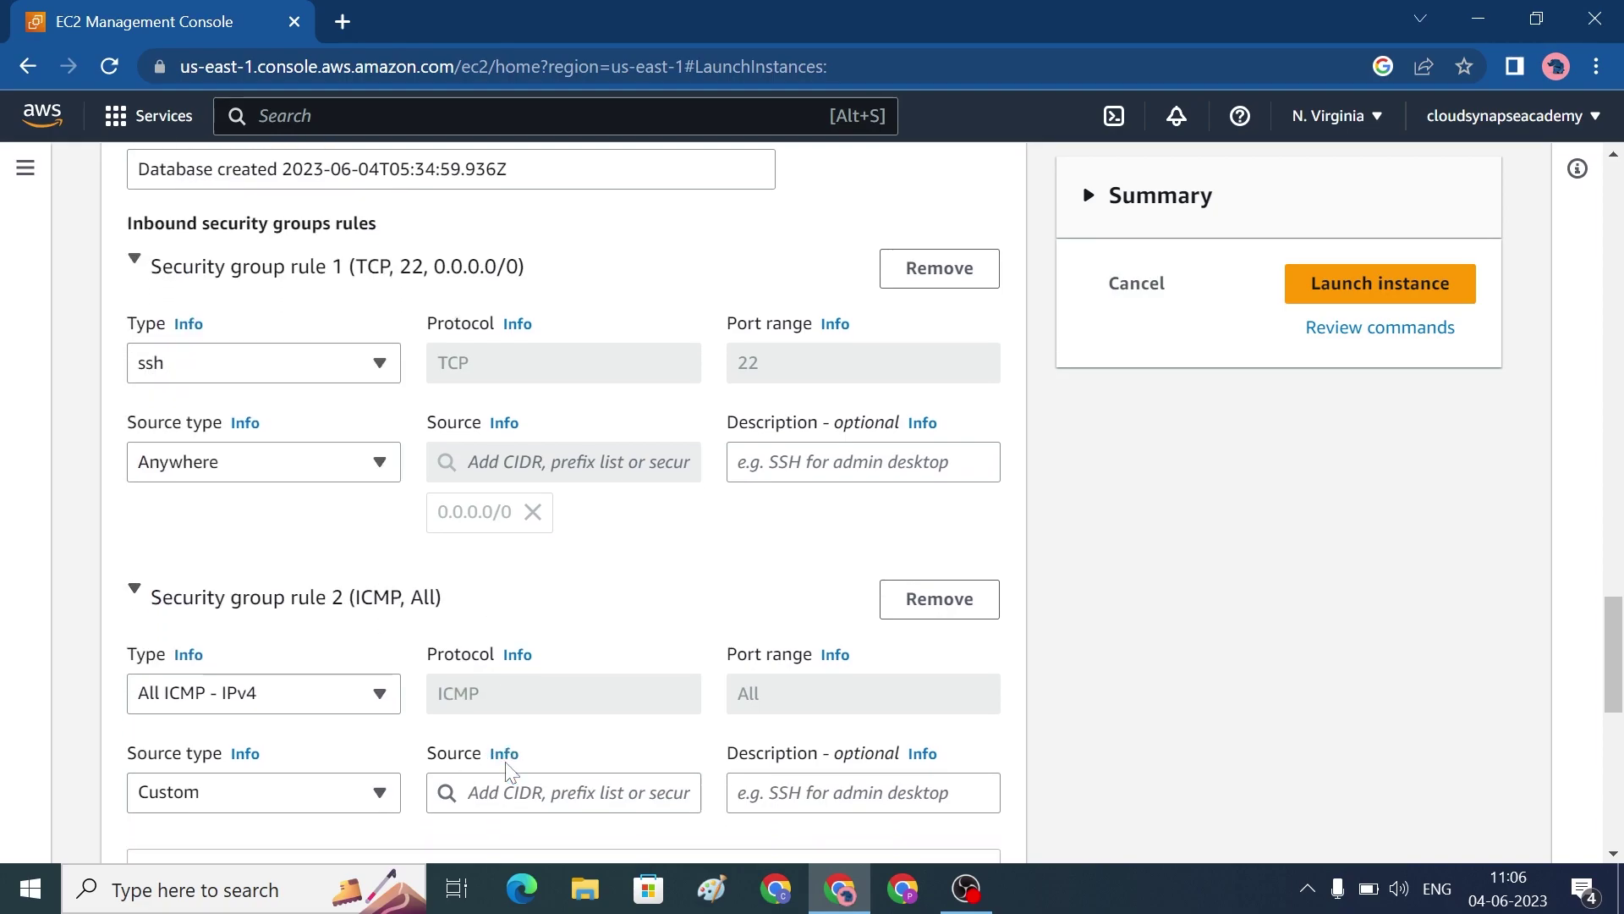
left_click(507, 571)
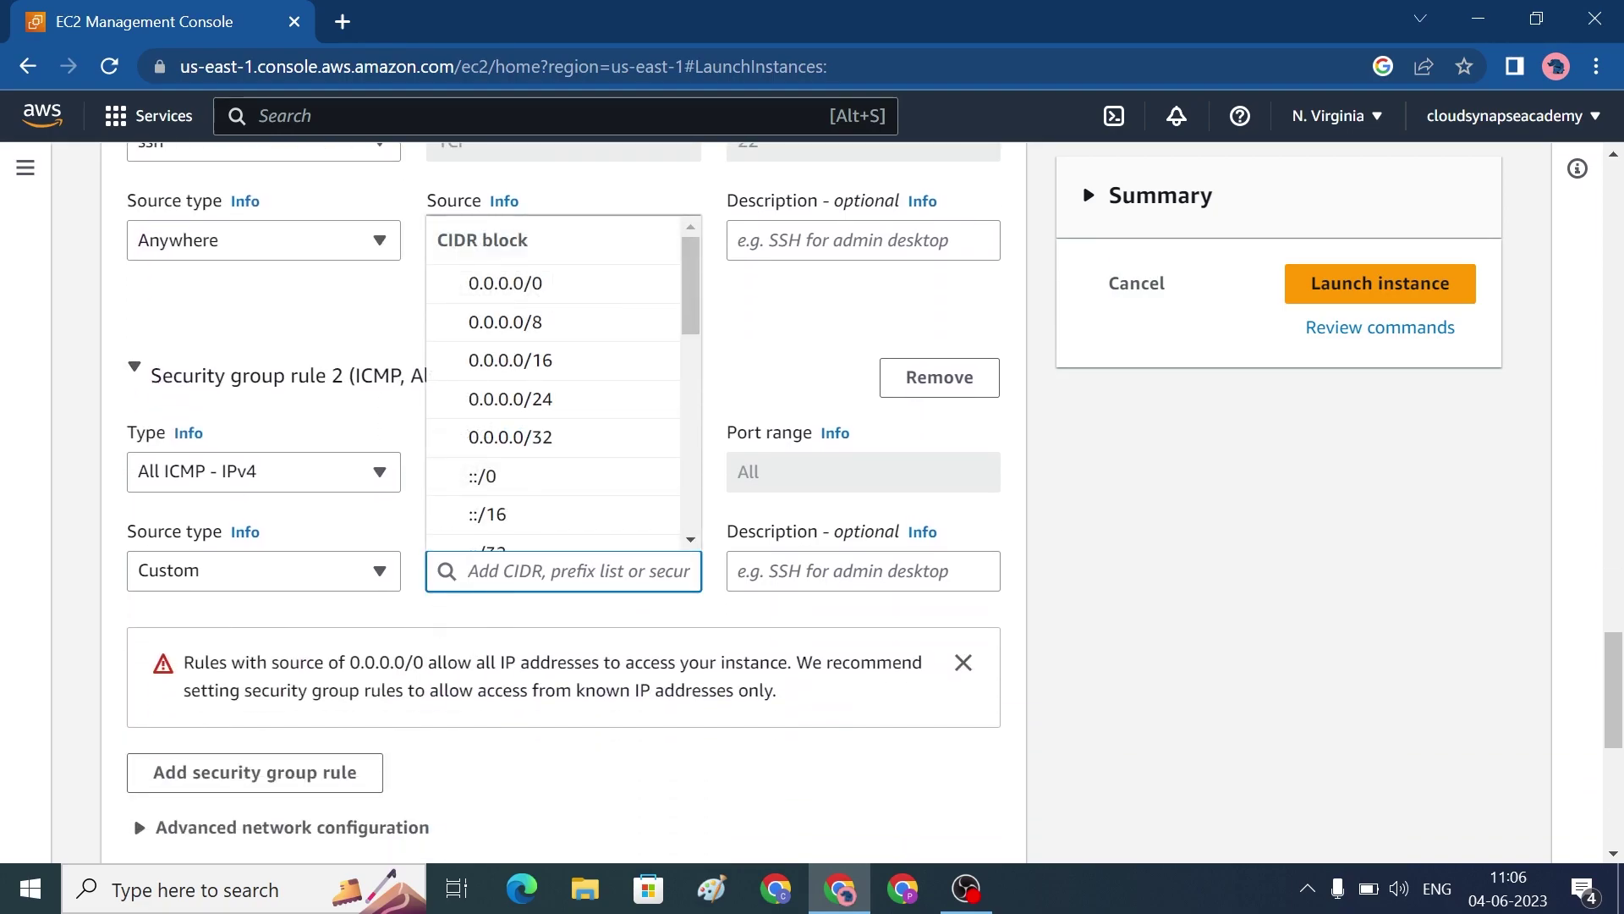
left_click(538, 292)
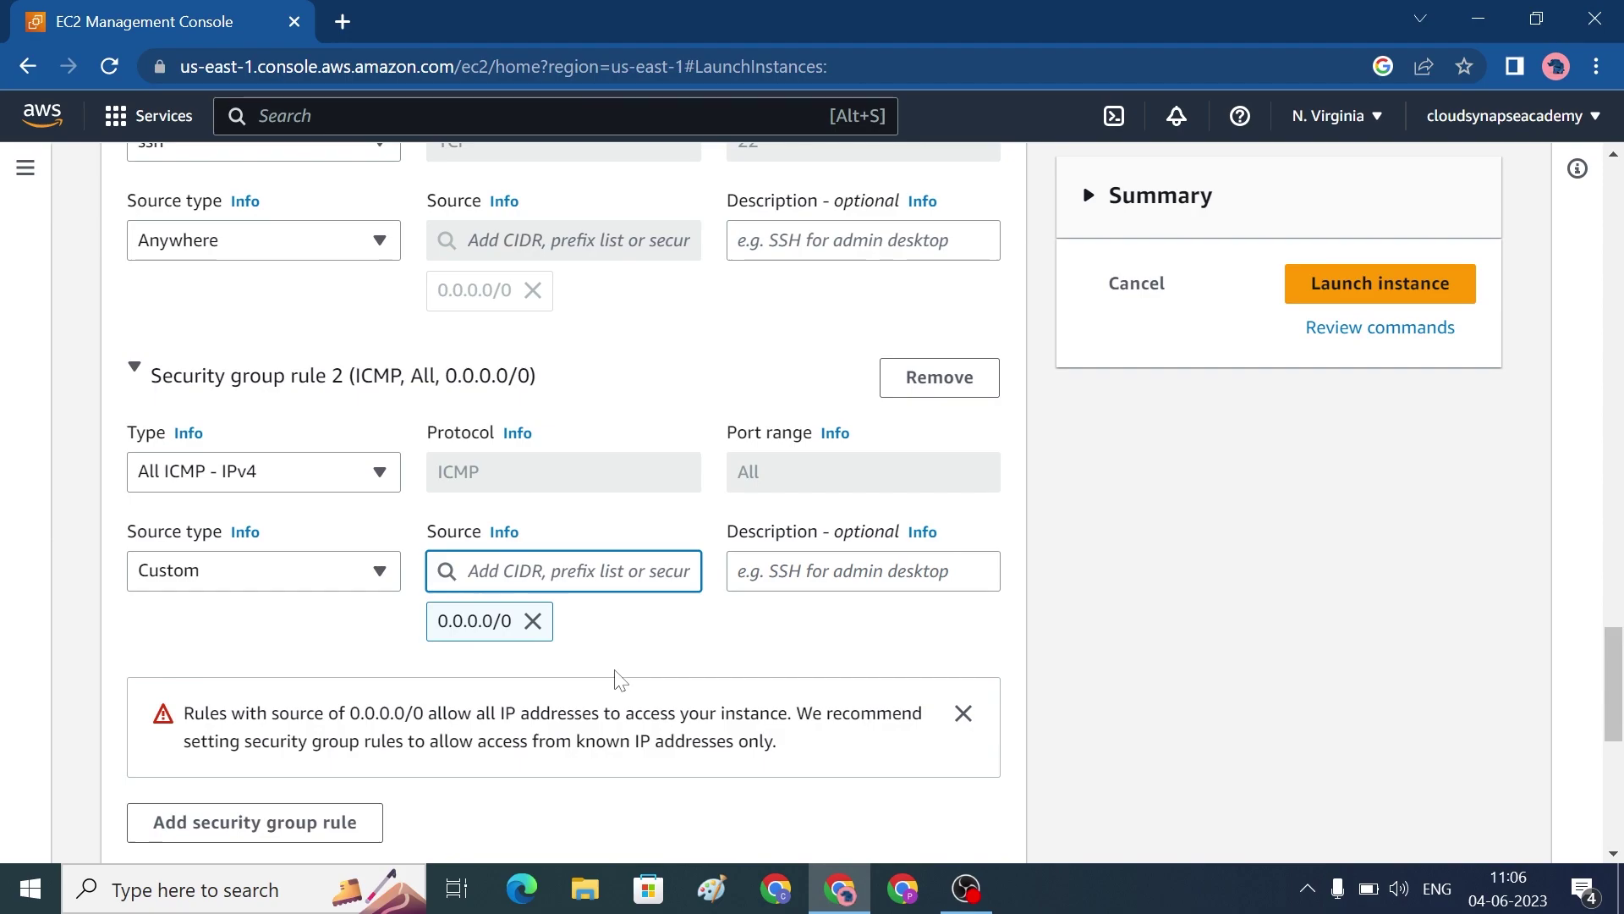
Step: Add a third inbound security group rule and set its type to MYSQL/Aurora
scroll(619, 680, "down", 3)
scroll(619, 679, "up", 5)
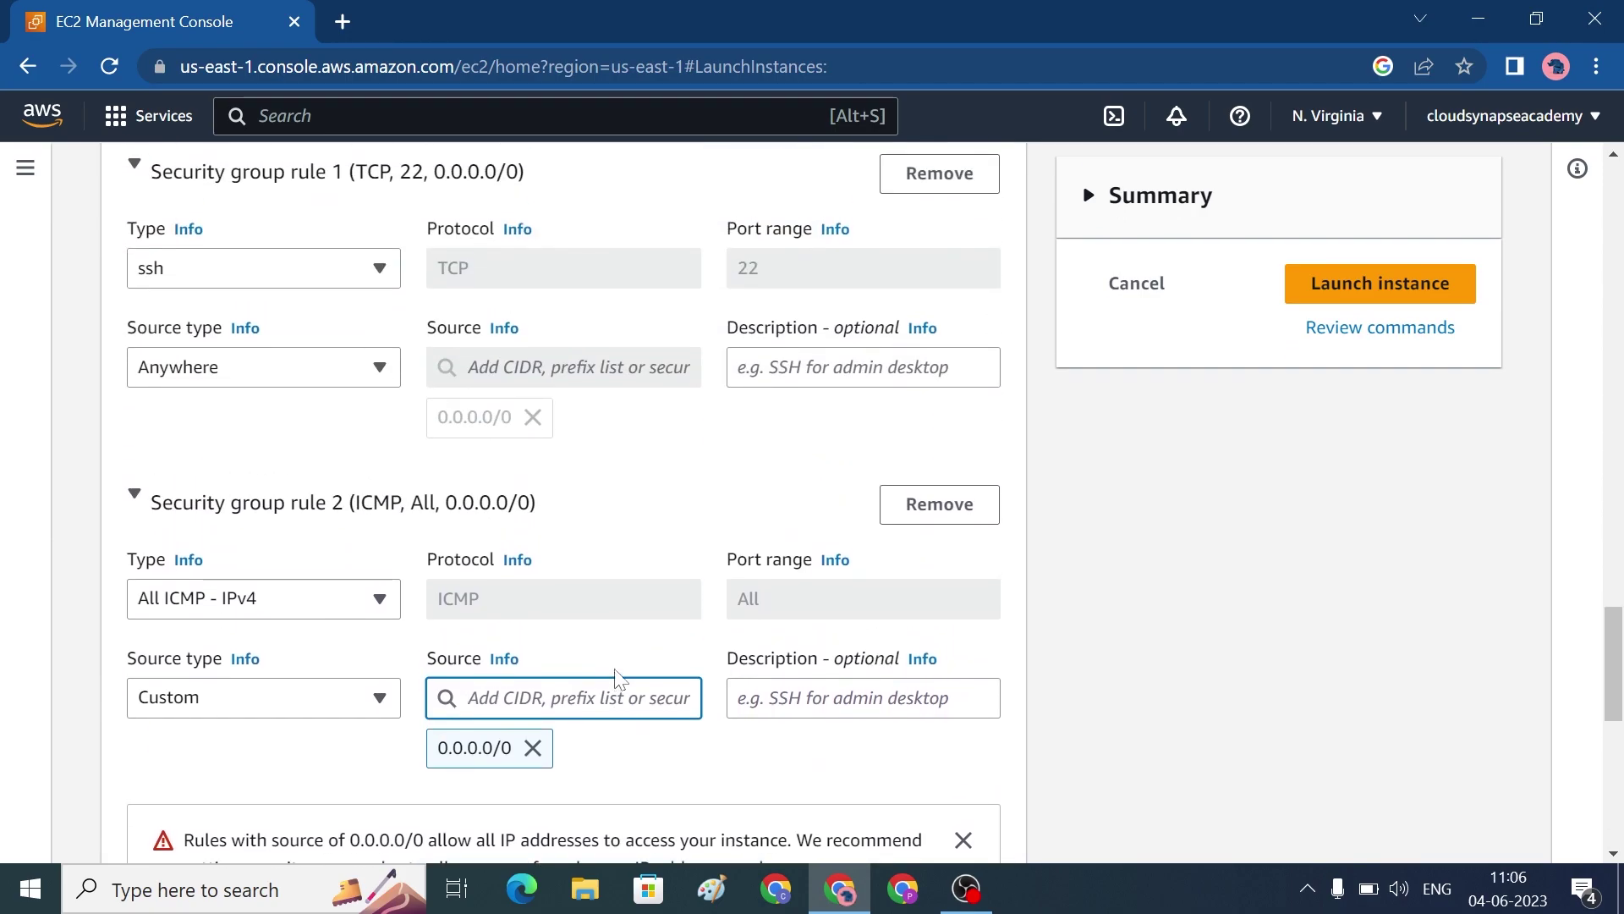
scroll(642, 738, "down", 5)
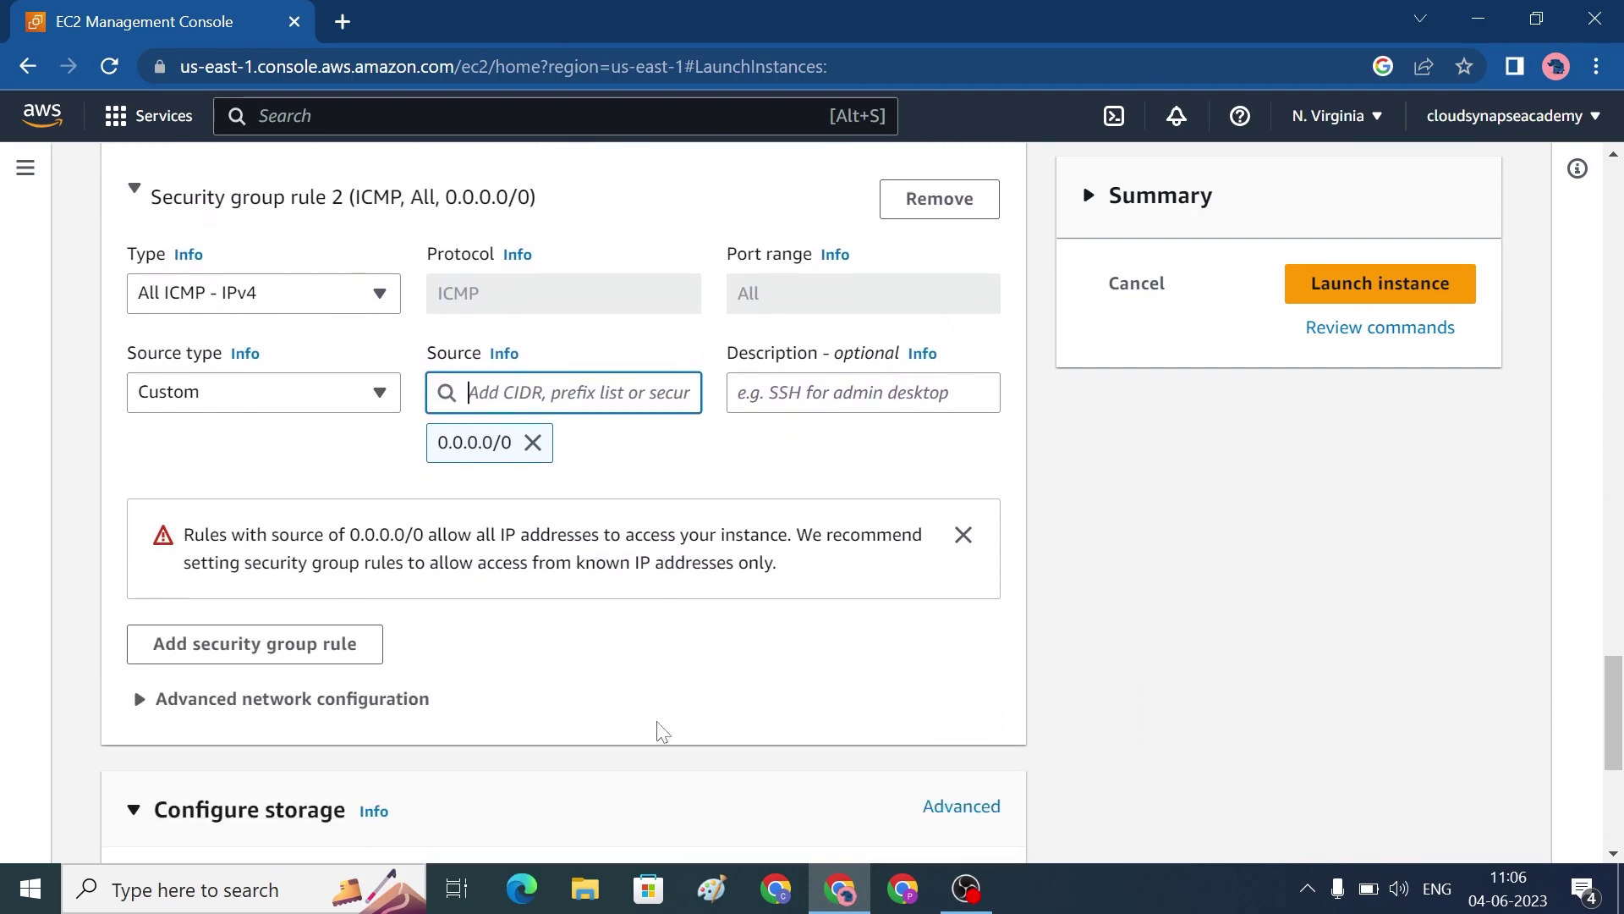
scroll(811, 679, "down", 5)
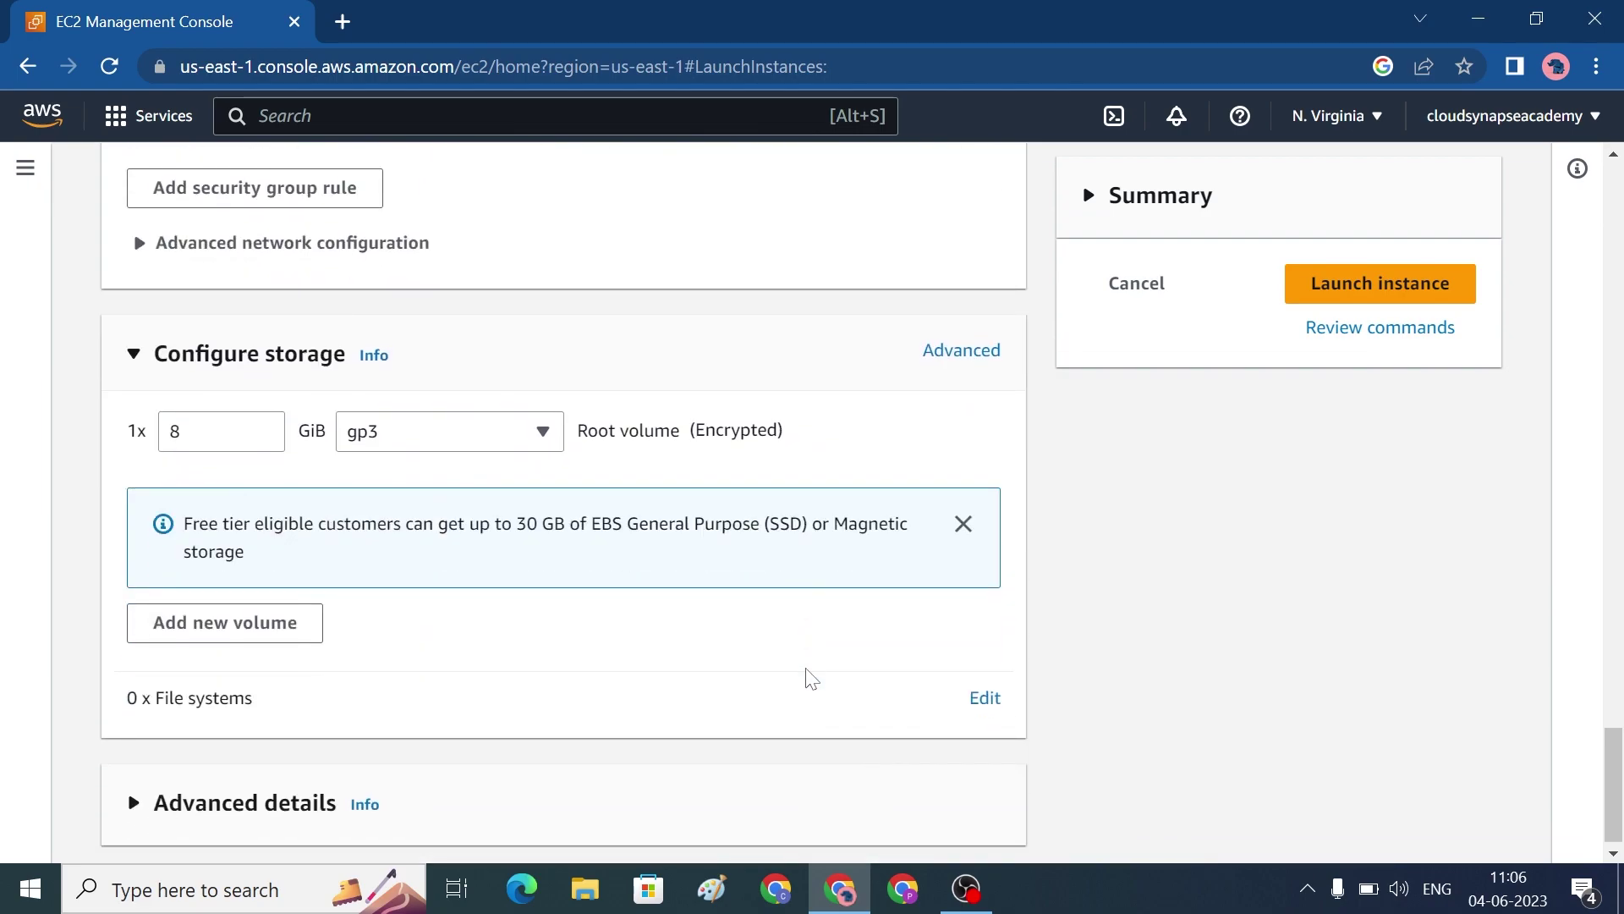
scroll(812, 678, "up", 5)
scroll(508, 728, "up", 3)
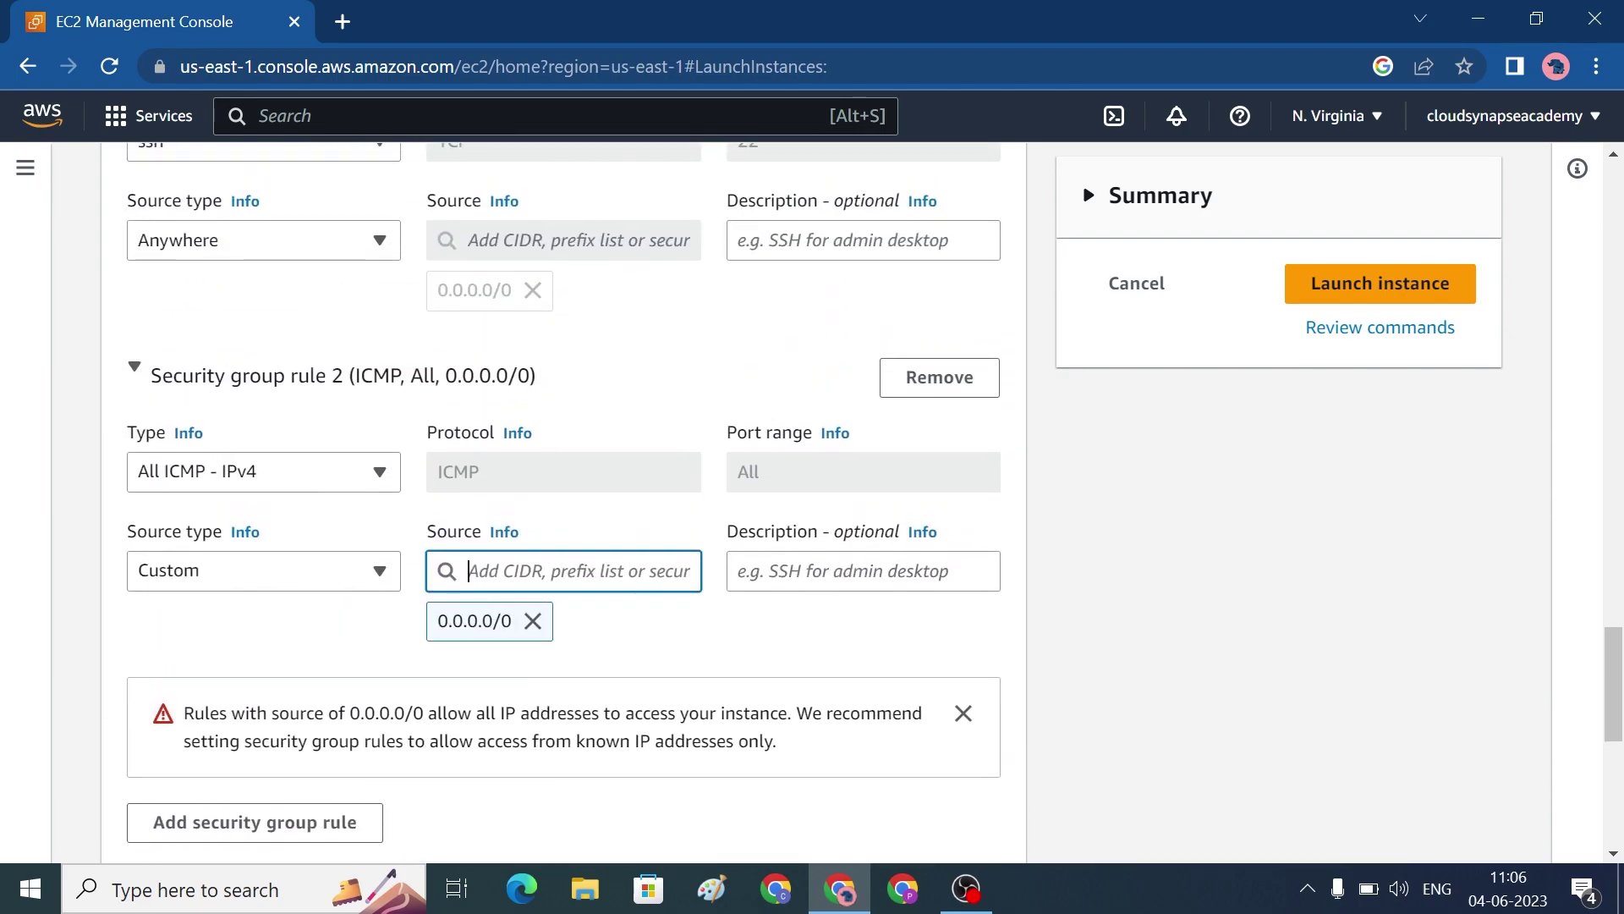
scroll(471, 751, "down", 1)
left_click(326, 714)
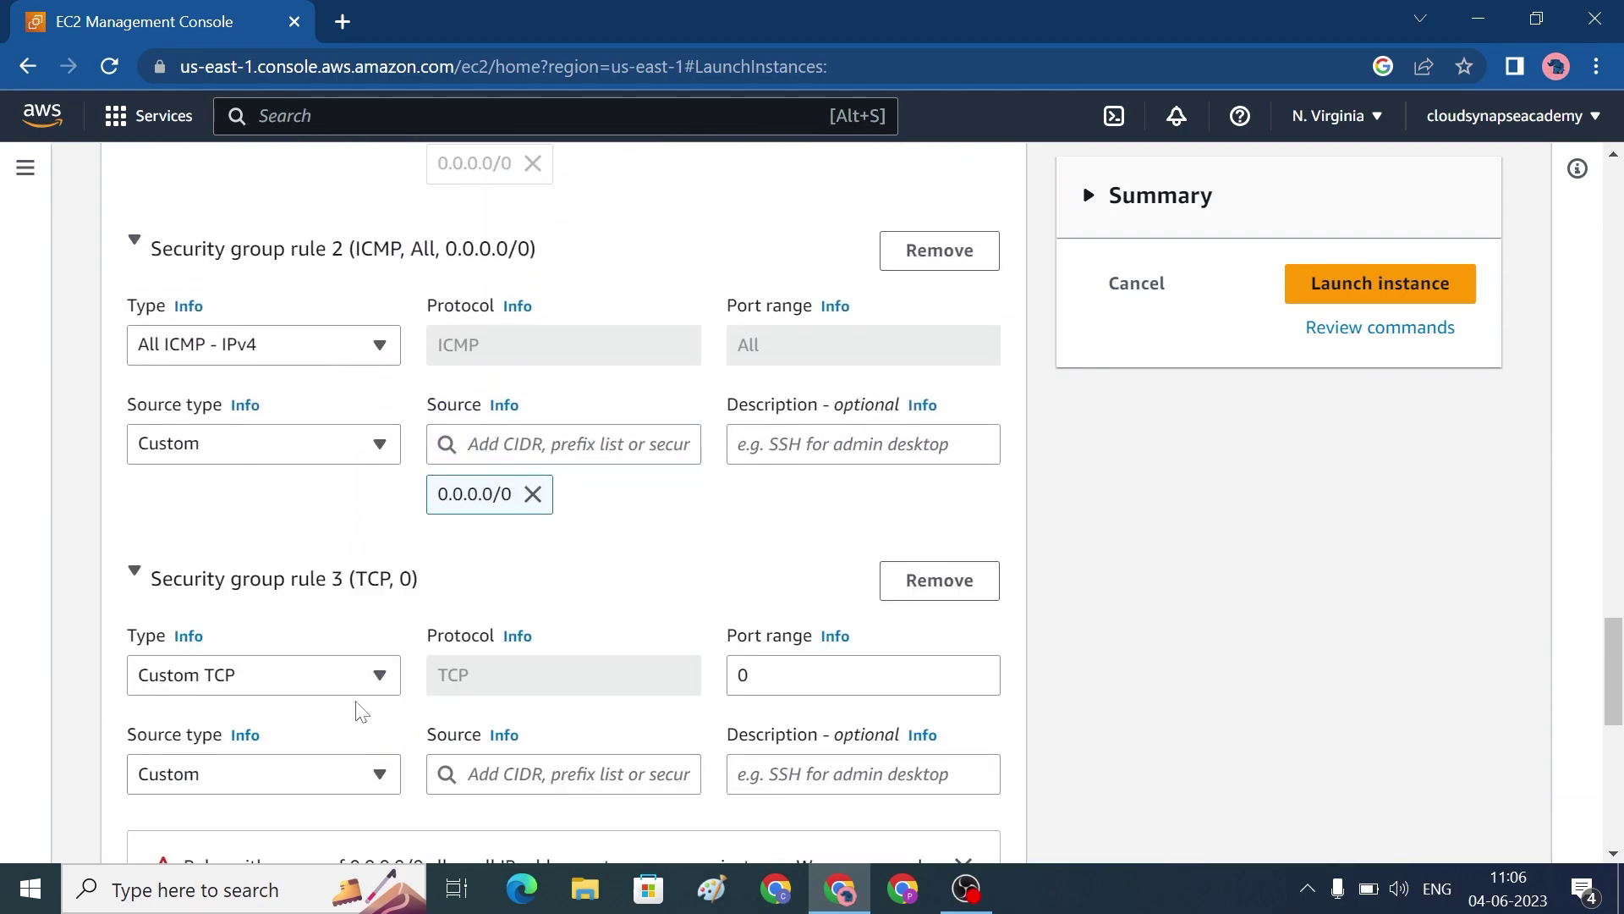
left_click(367, 683)
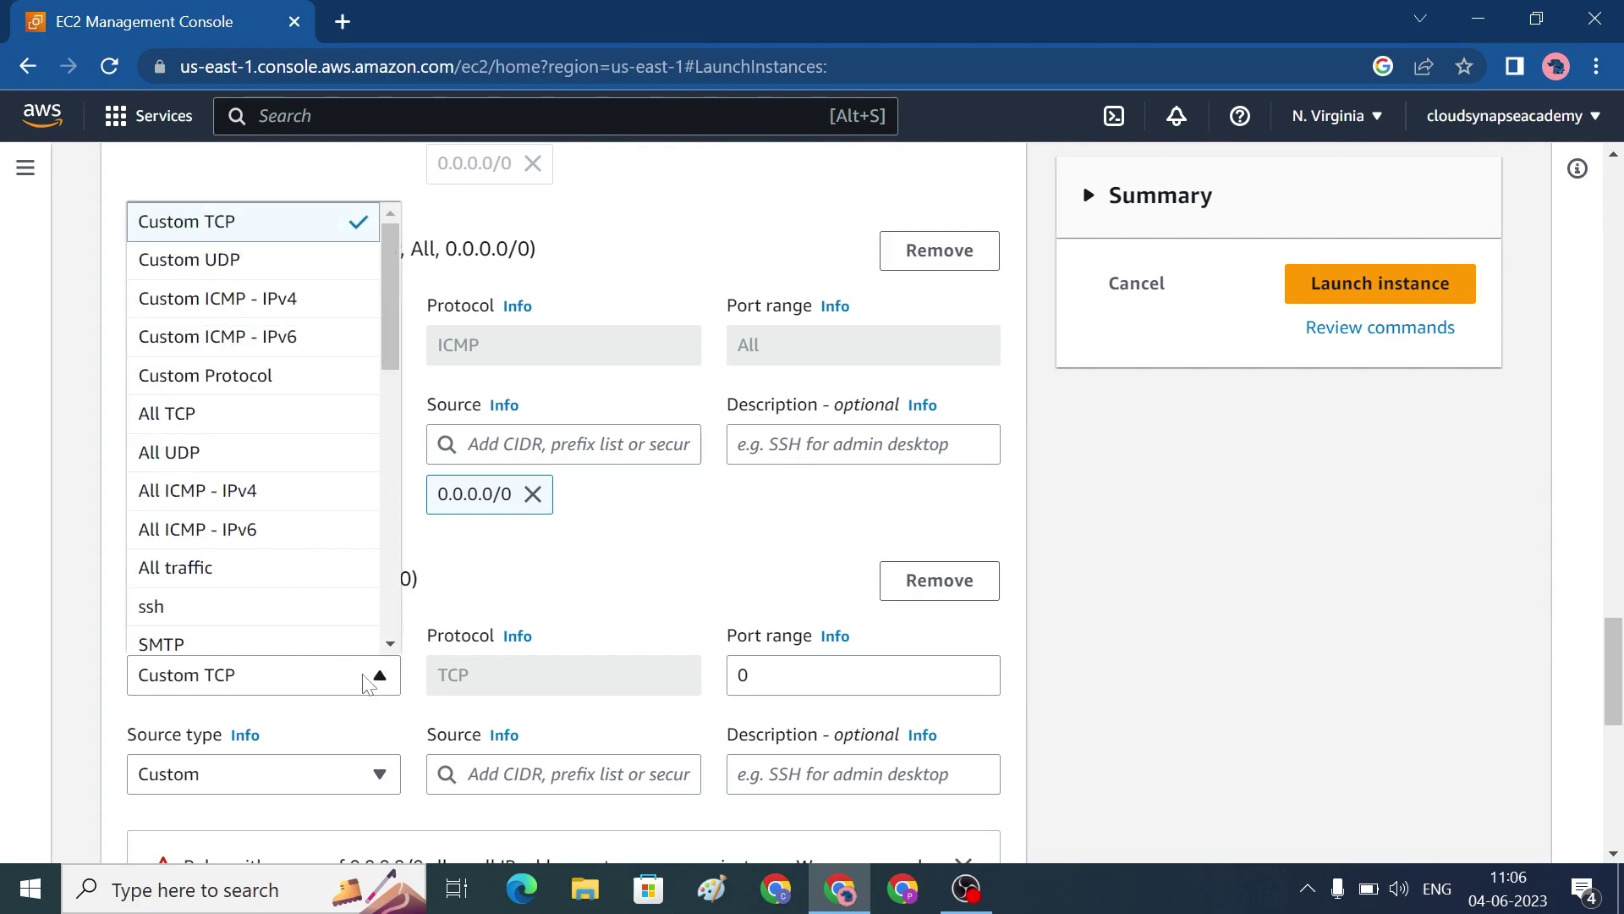
type("my")
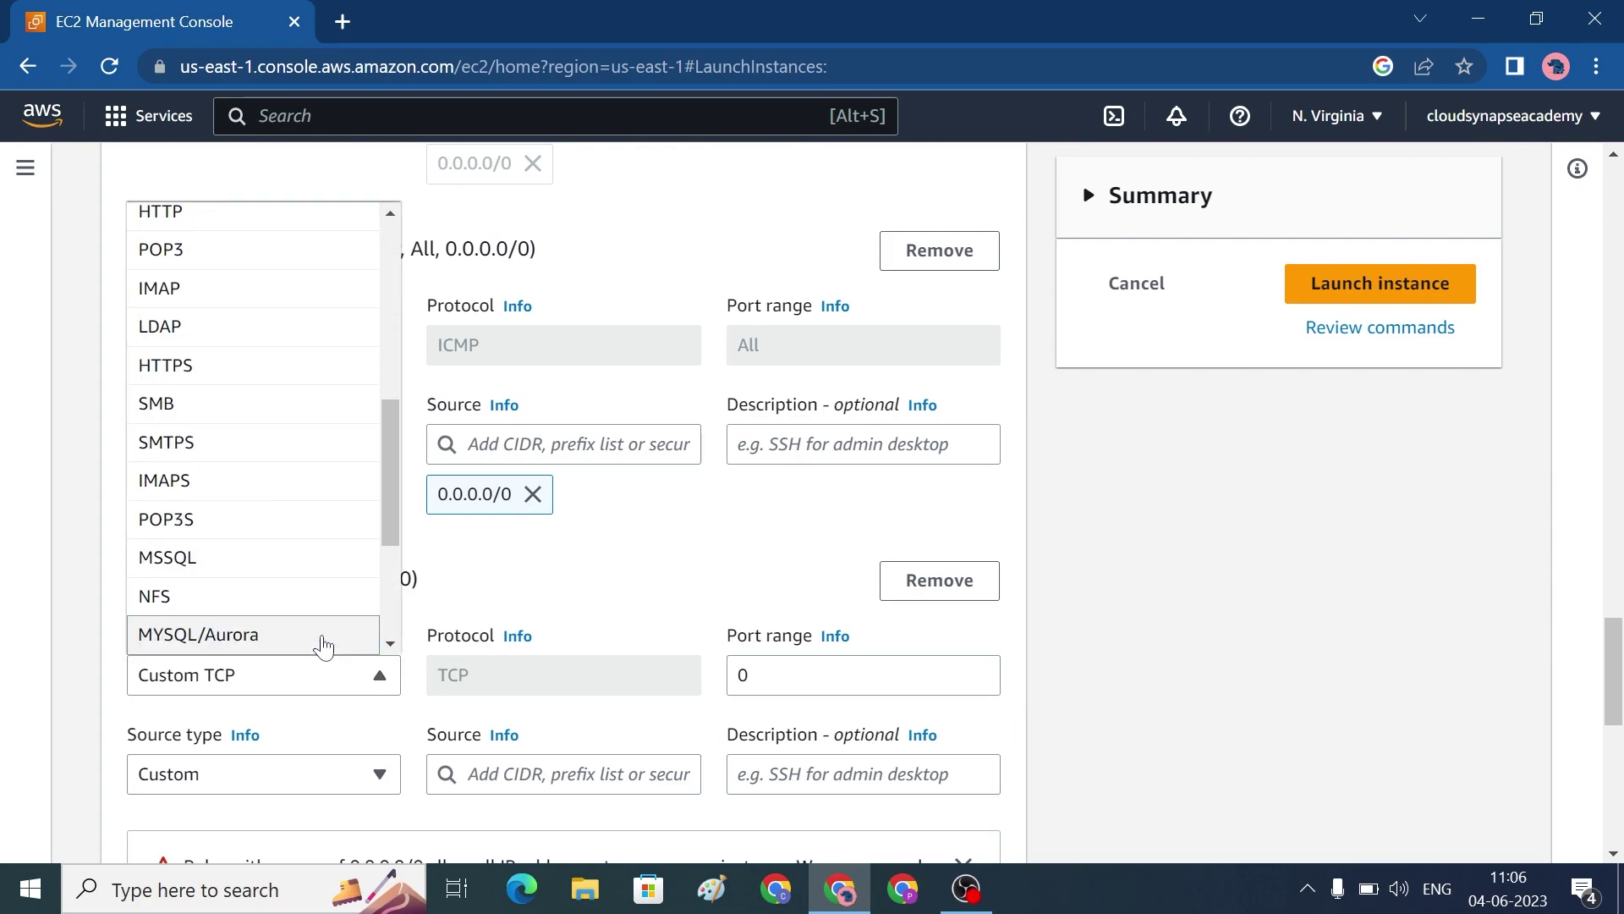
key("Return")
scroll(414, 685, "down", 1)
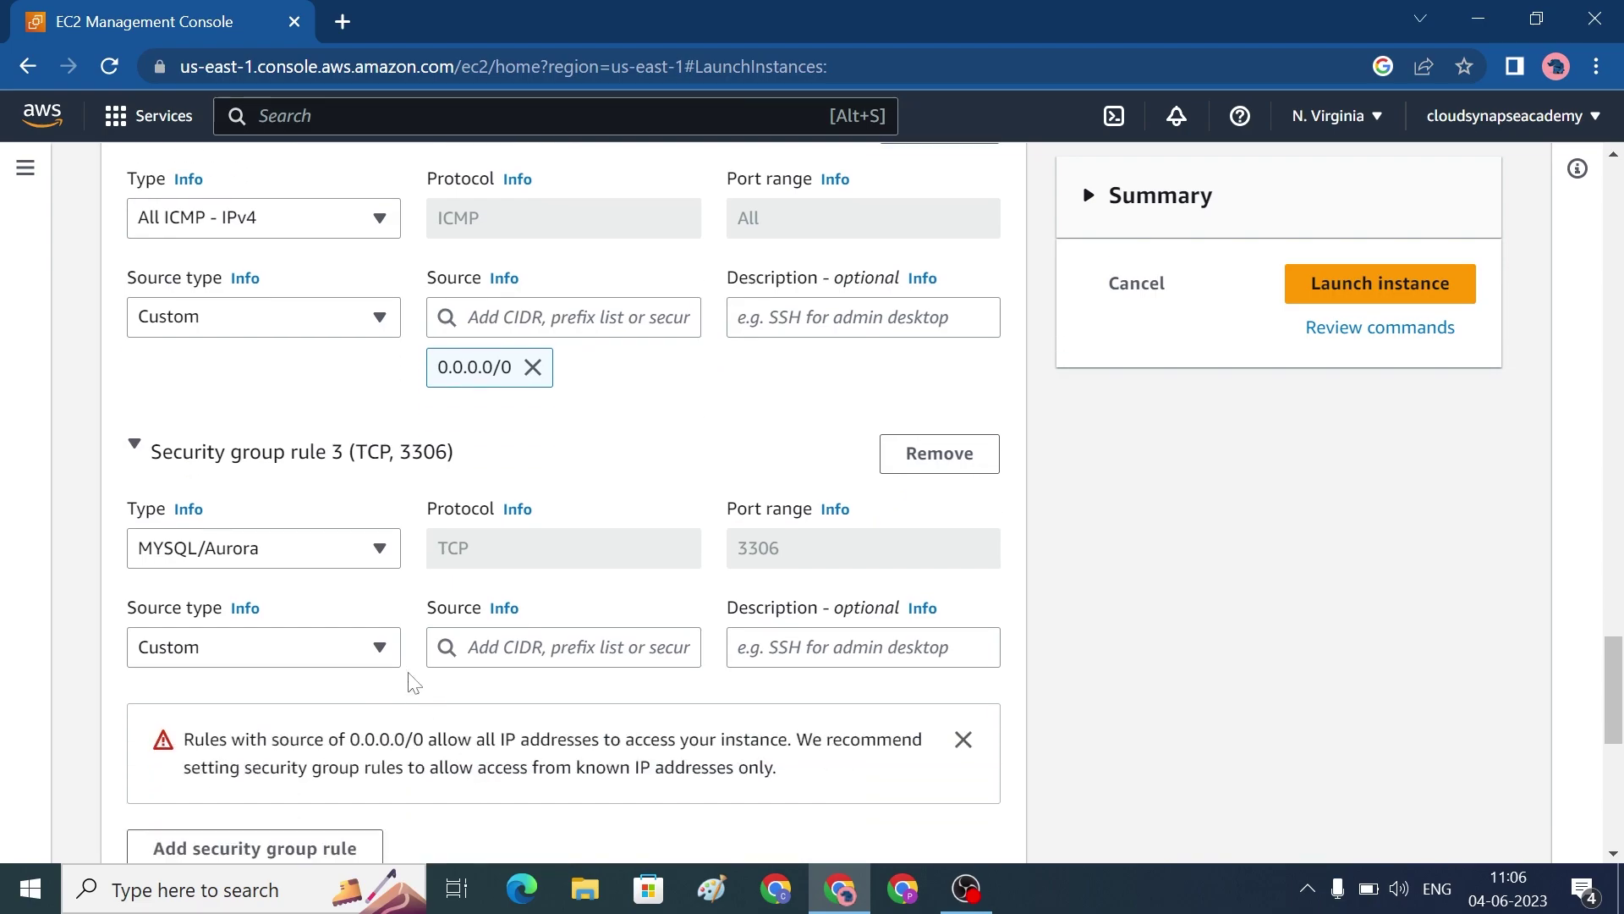
Step: Set the MYSQL/Aurora rule's source to the CIDR block 10.0.0.0/16
left_click(377, 659)
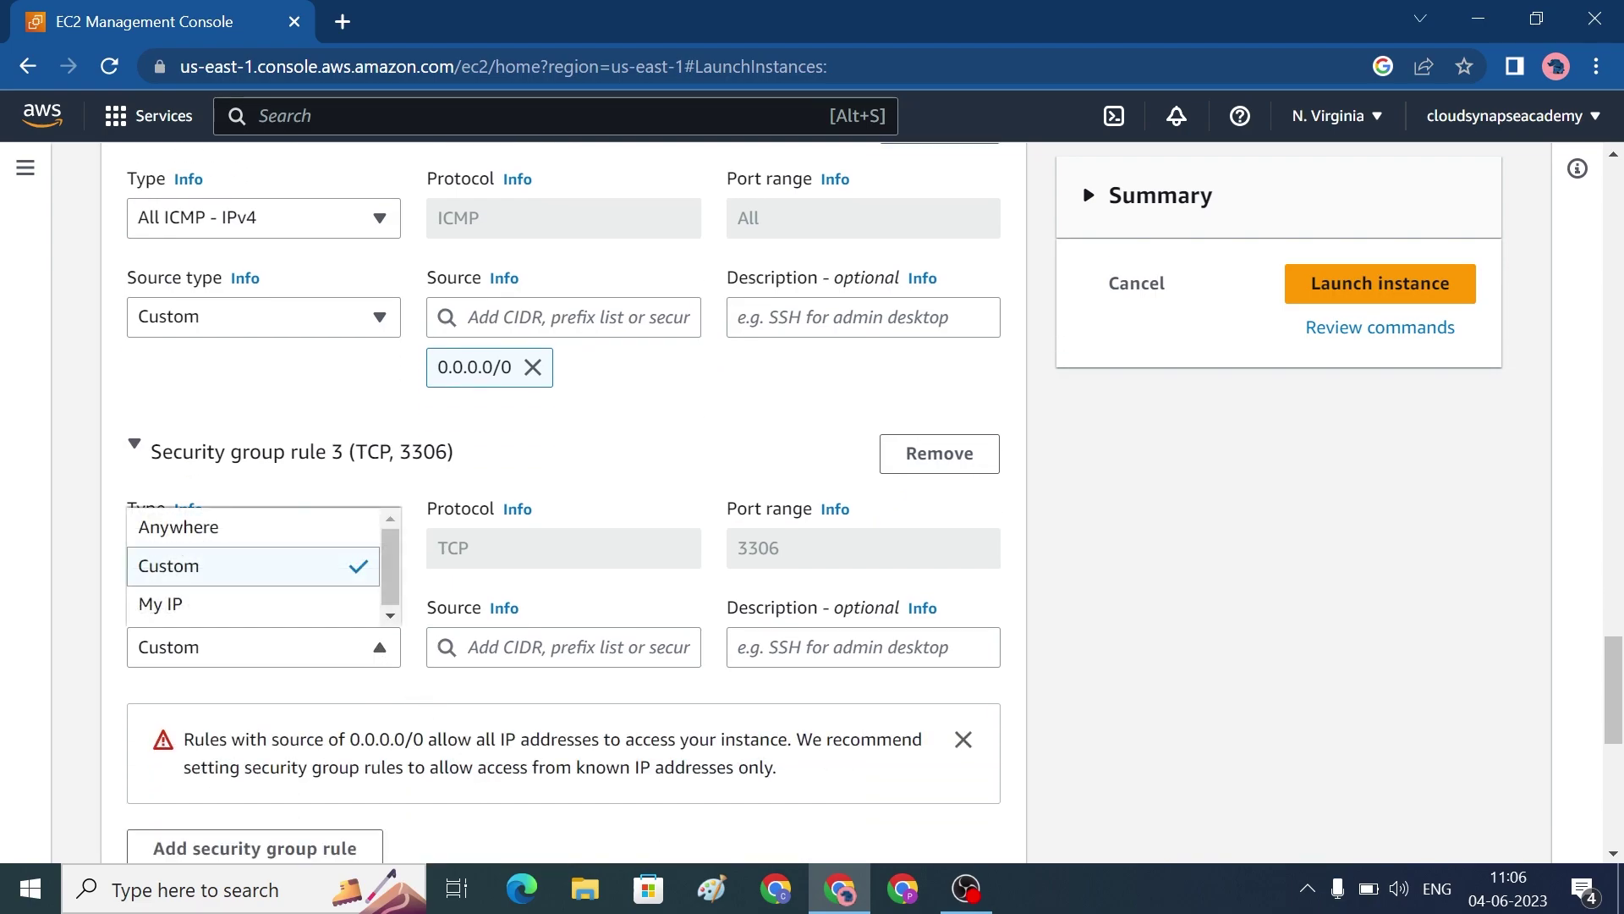
left_click(563, 647)
type("10")
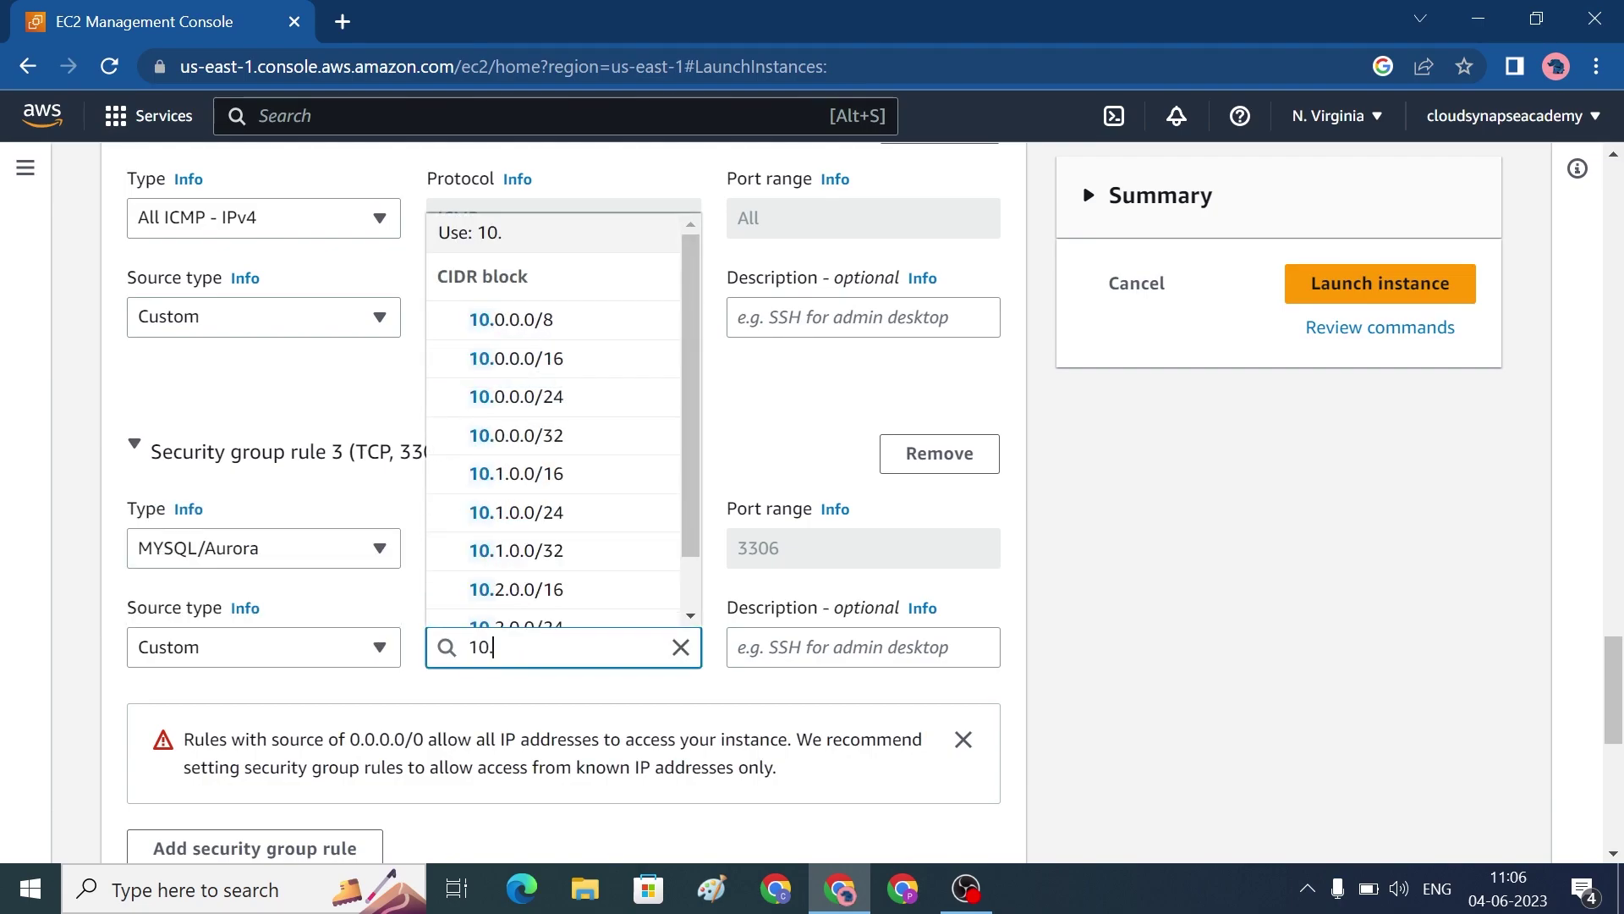
type(".0.0")
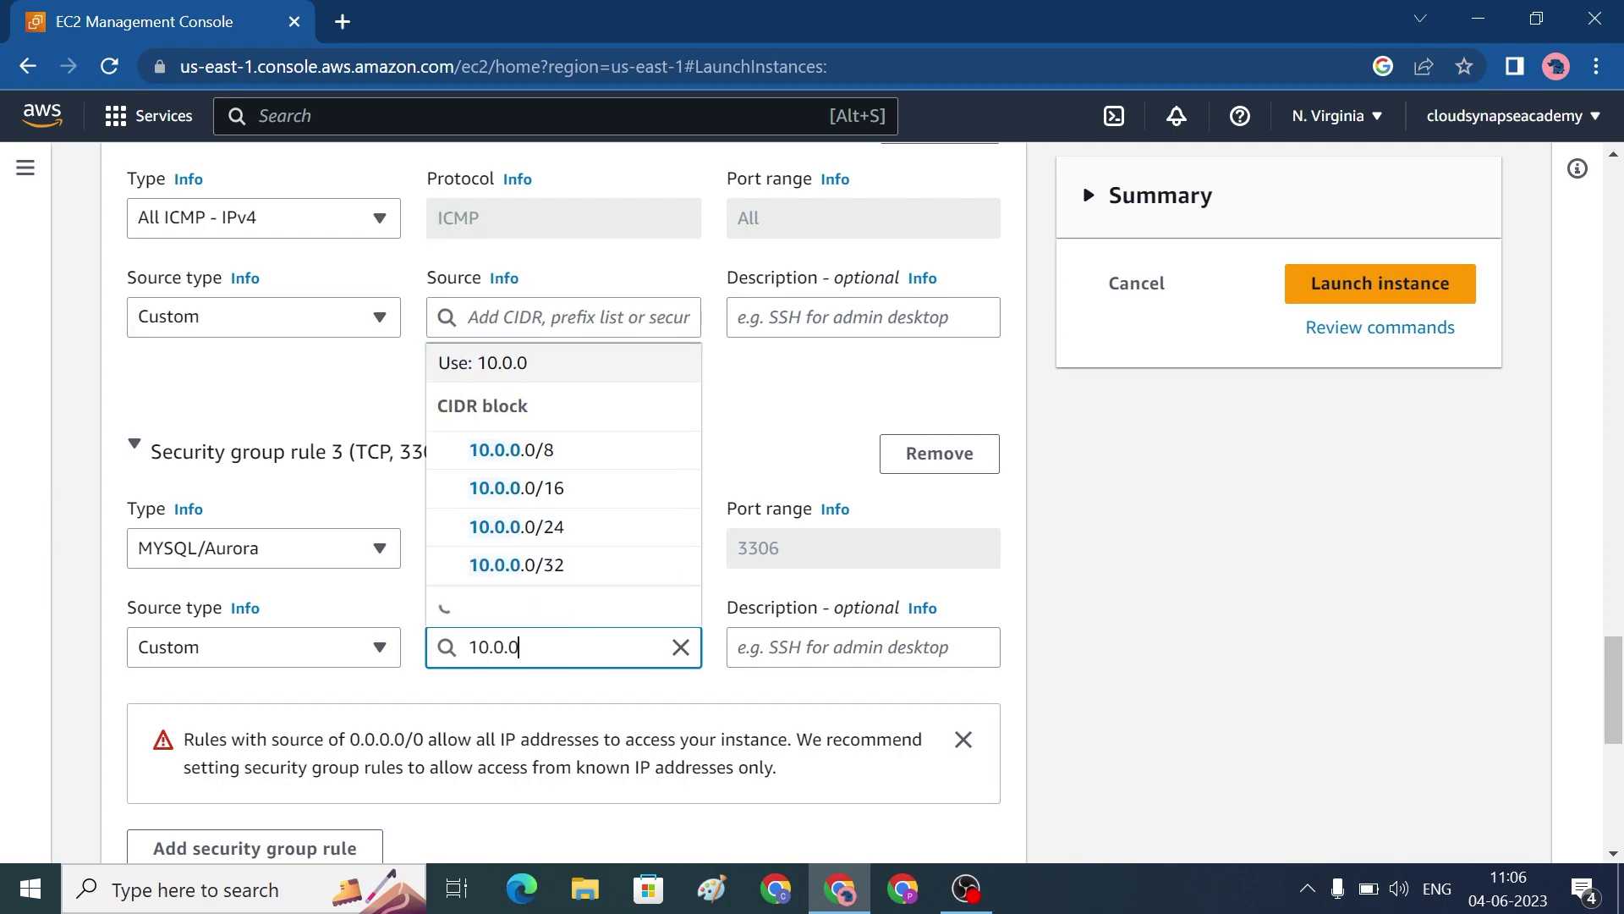
key("Up")
key("Up")
key("Up")
key("Return")
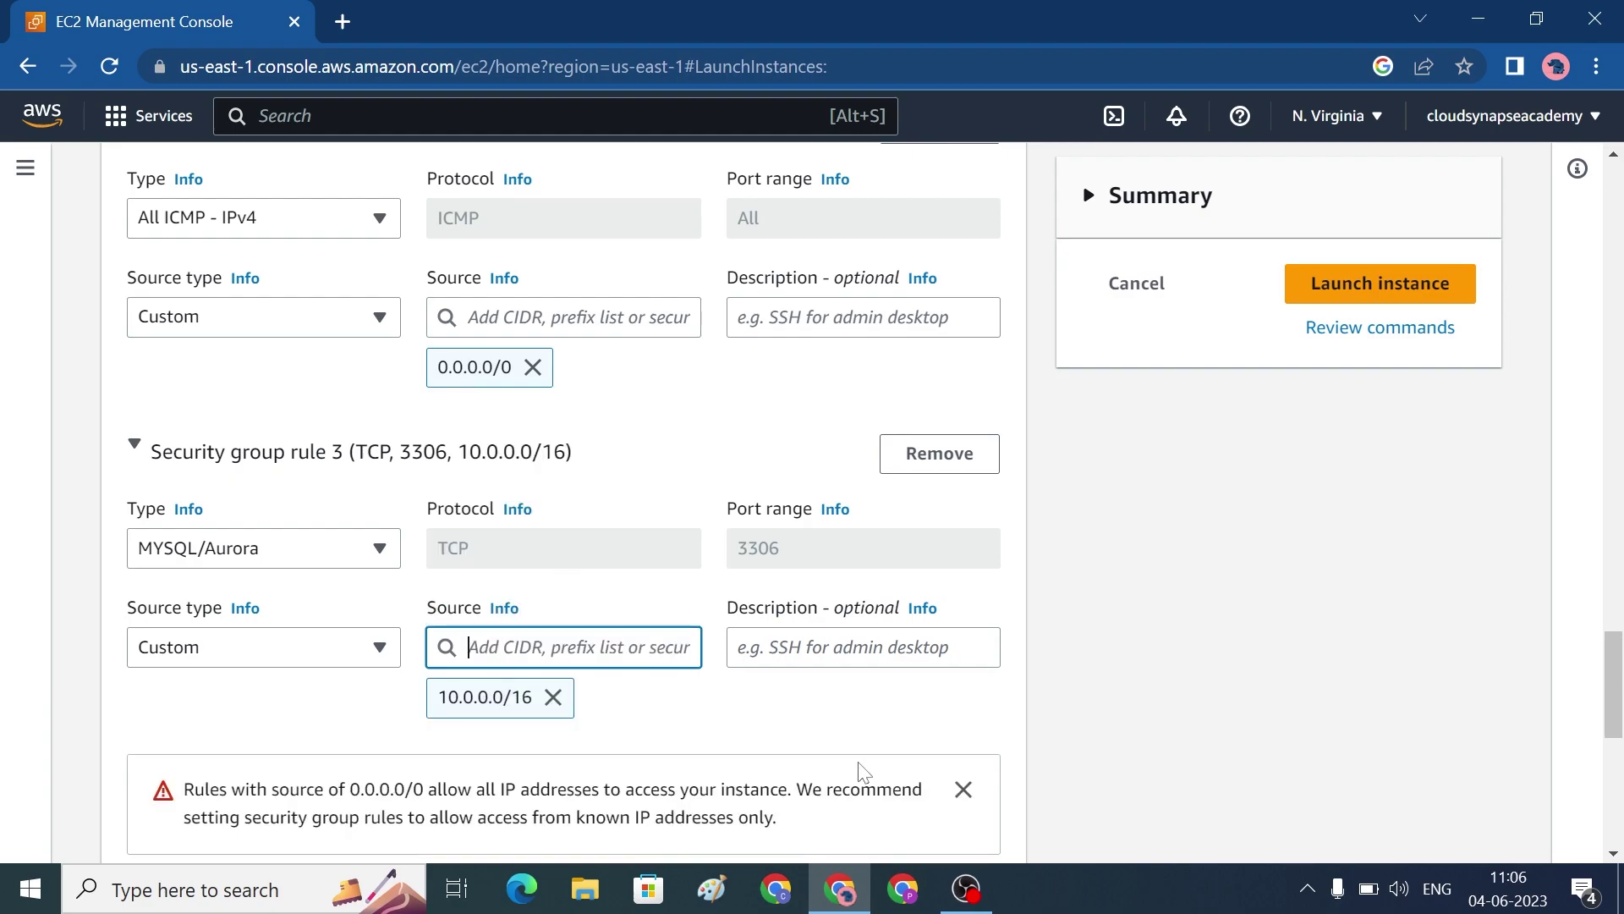
Step: Launch the Database instance with the default storage and return to the instances list
scroll(862, 774, "down", 5)
left_click(1280, 328)
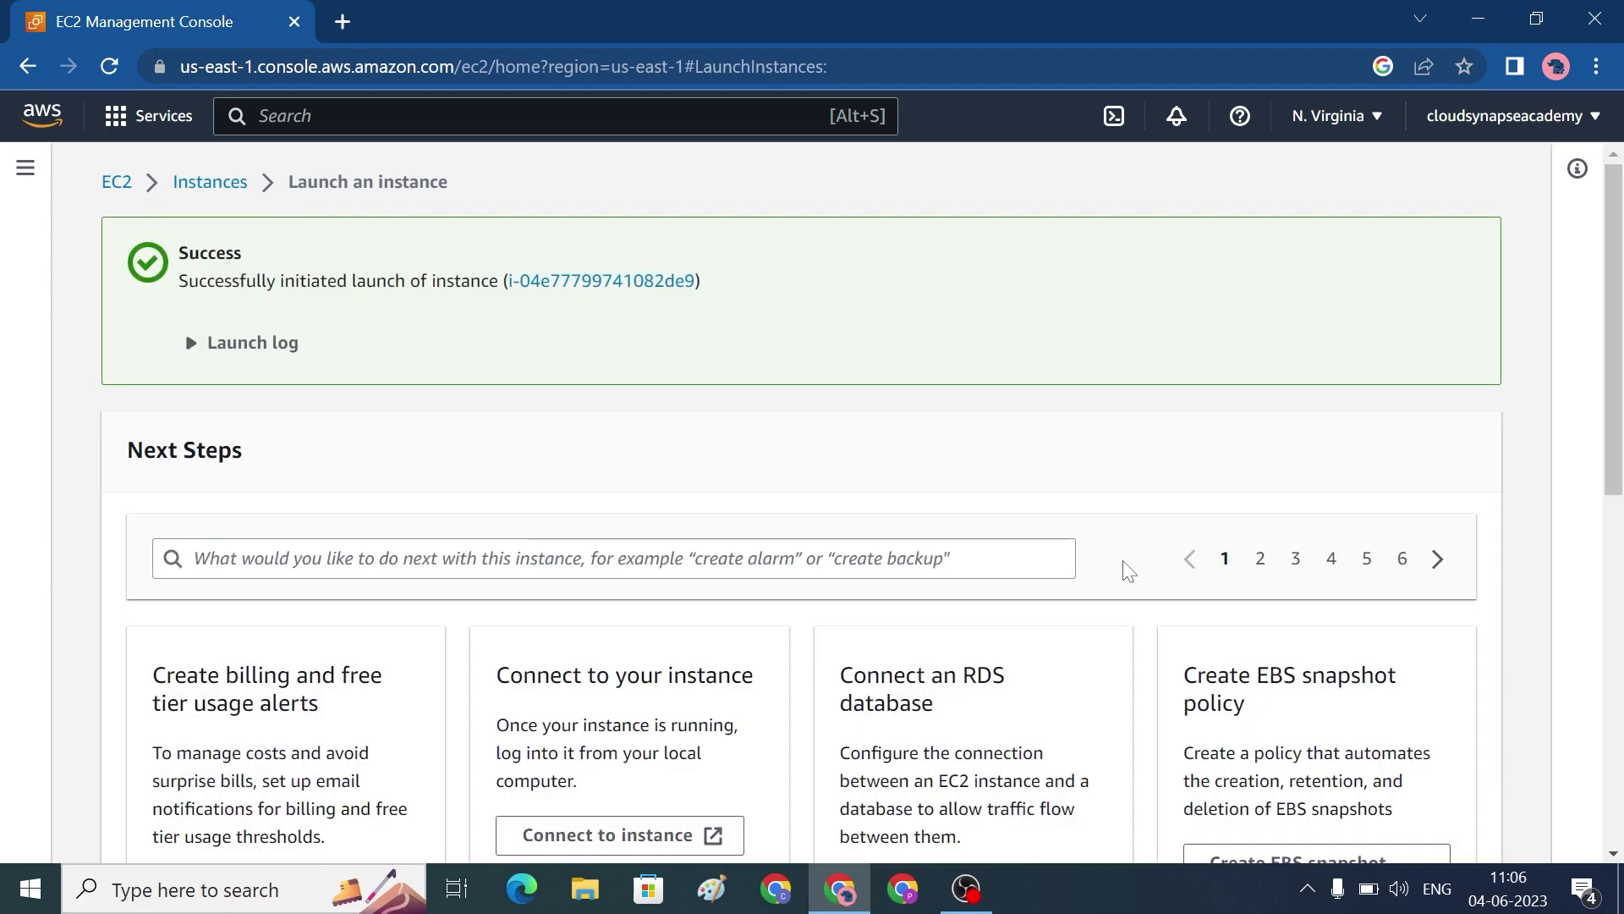
left_click_drag(1619, 390, 1620, 795)
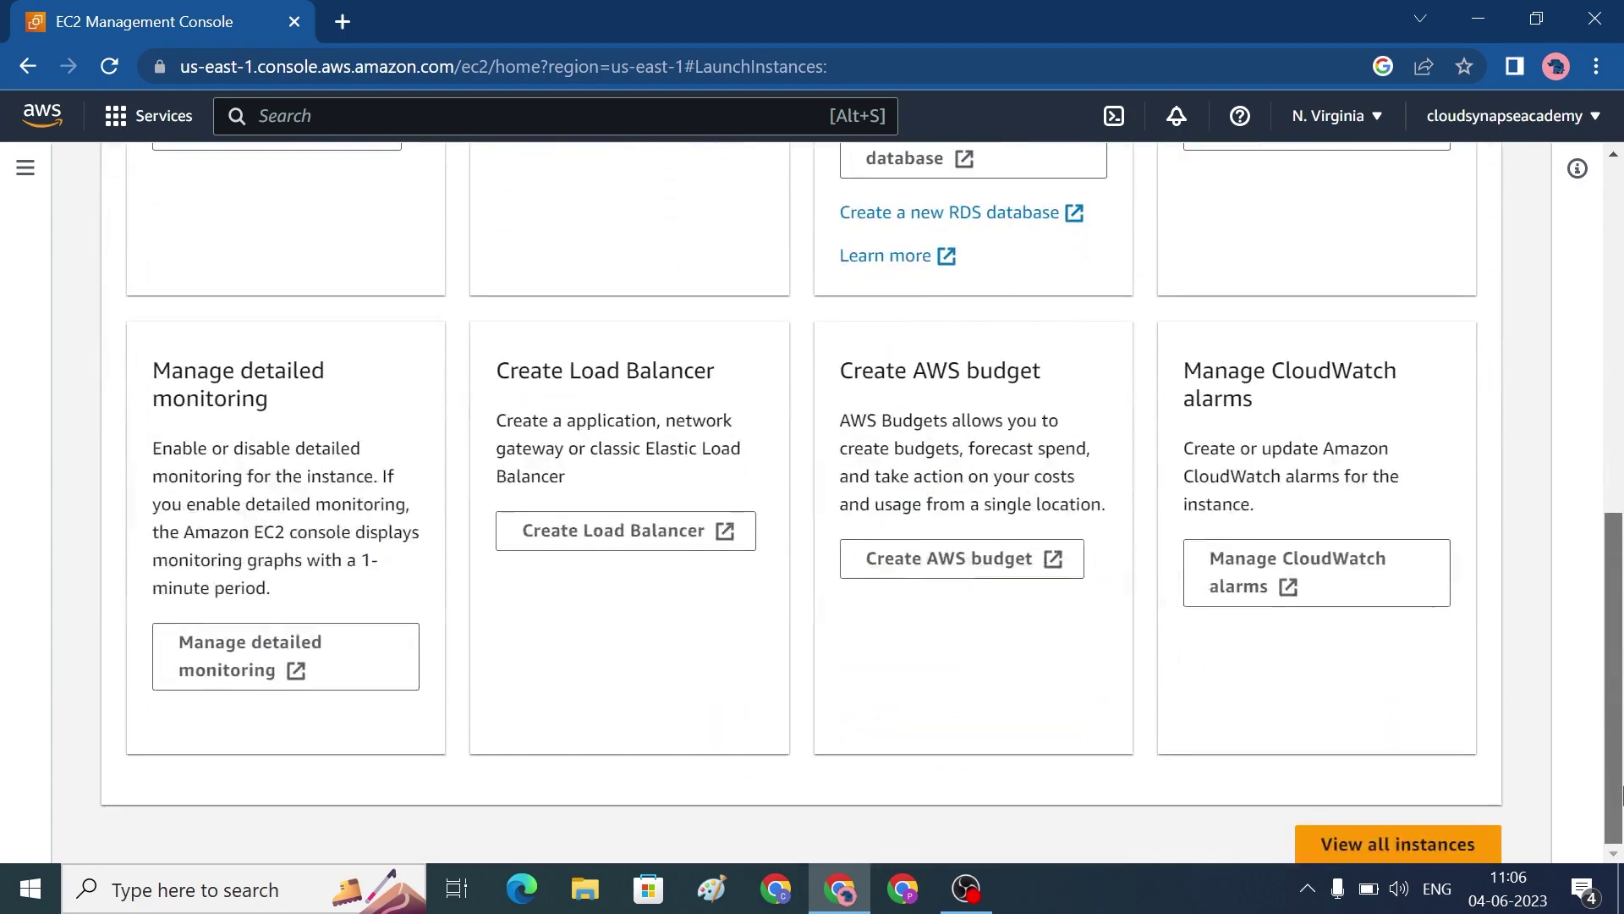
left_click(1455, 845)
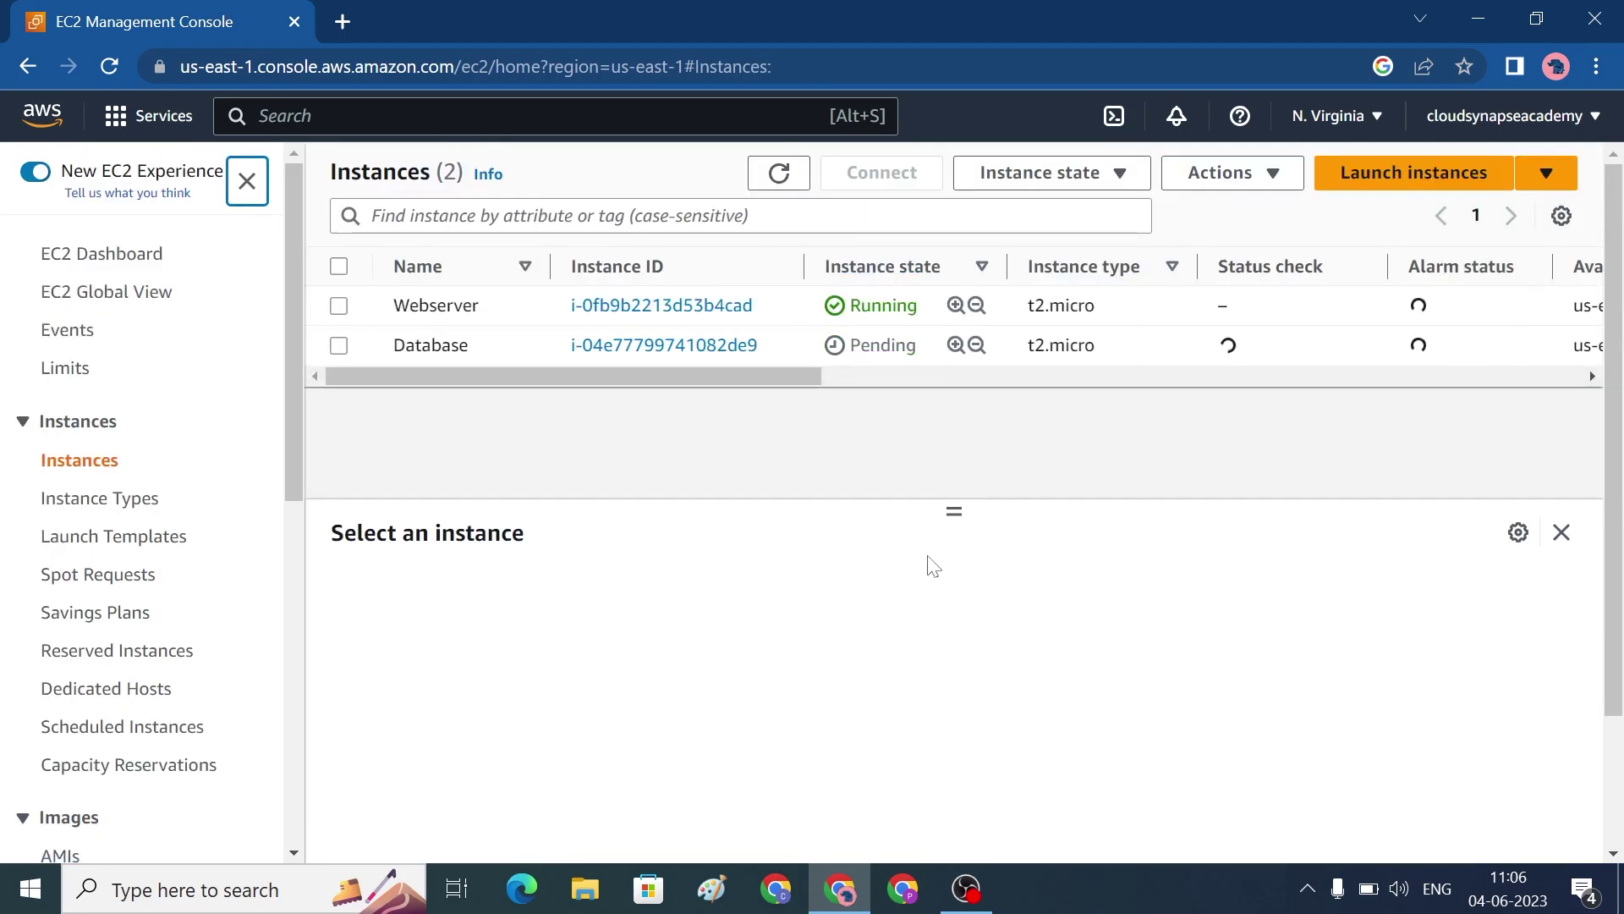
Step: Copy the Webserver instance's public IPv4 address and connect to it through EC2 Instance Connect as ec2-user
left_click(339, 306)
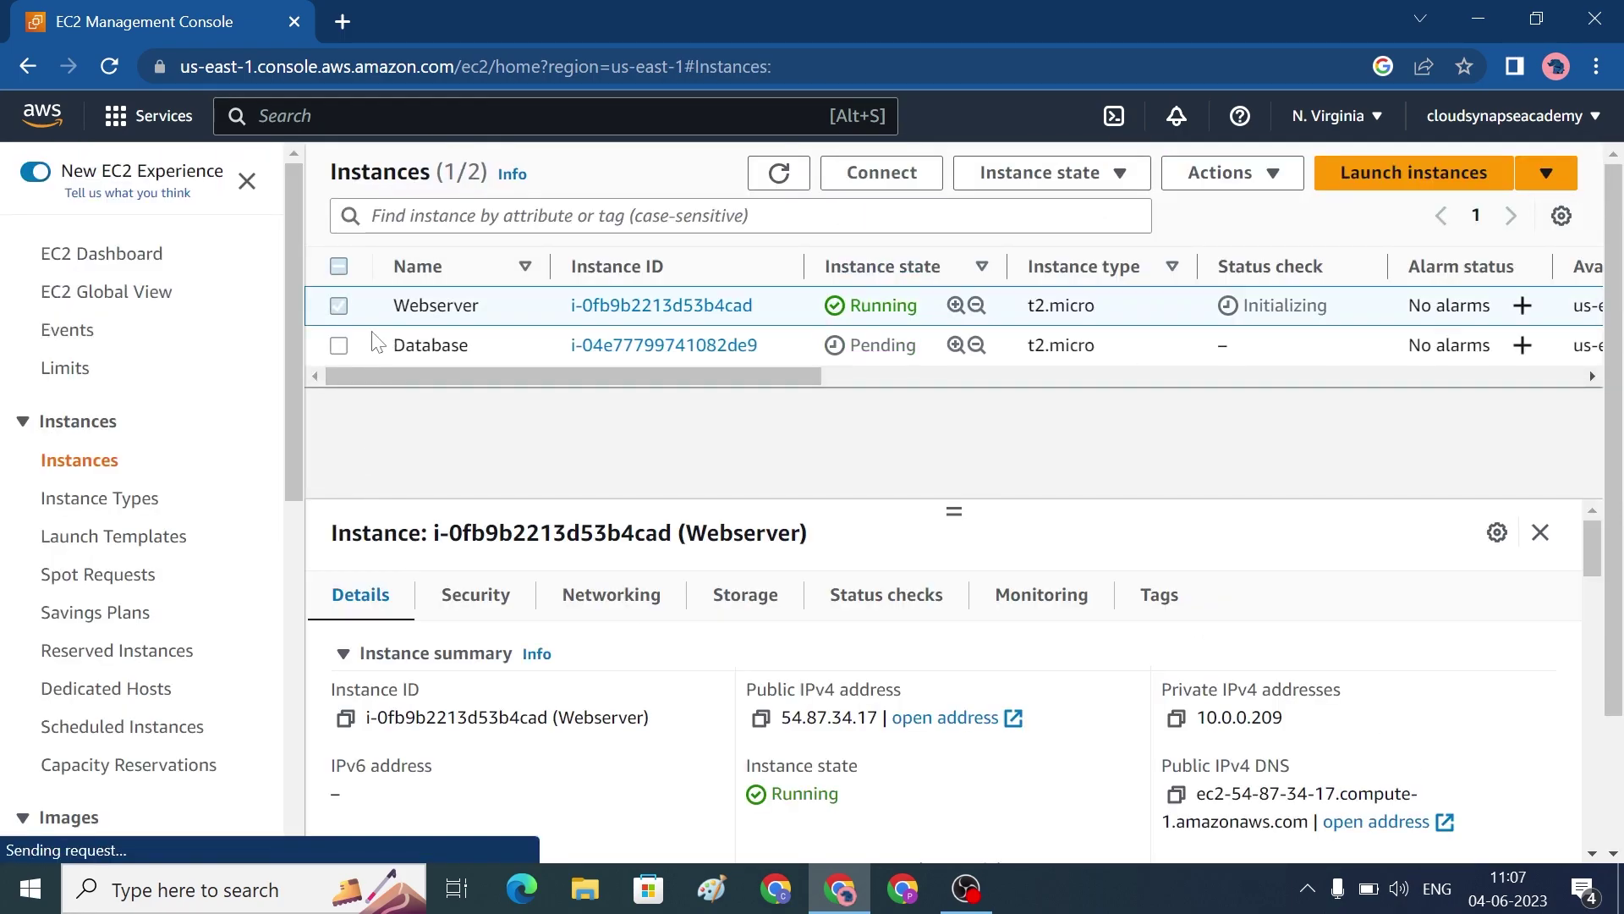
left_click(761, 719)
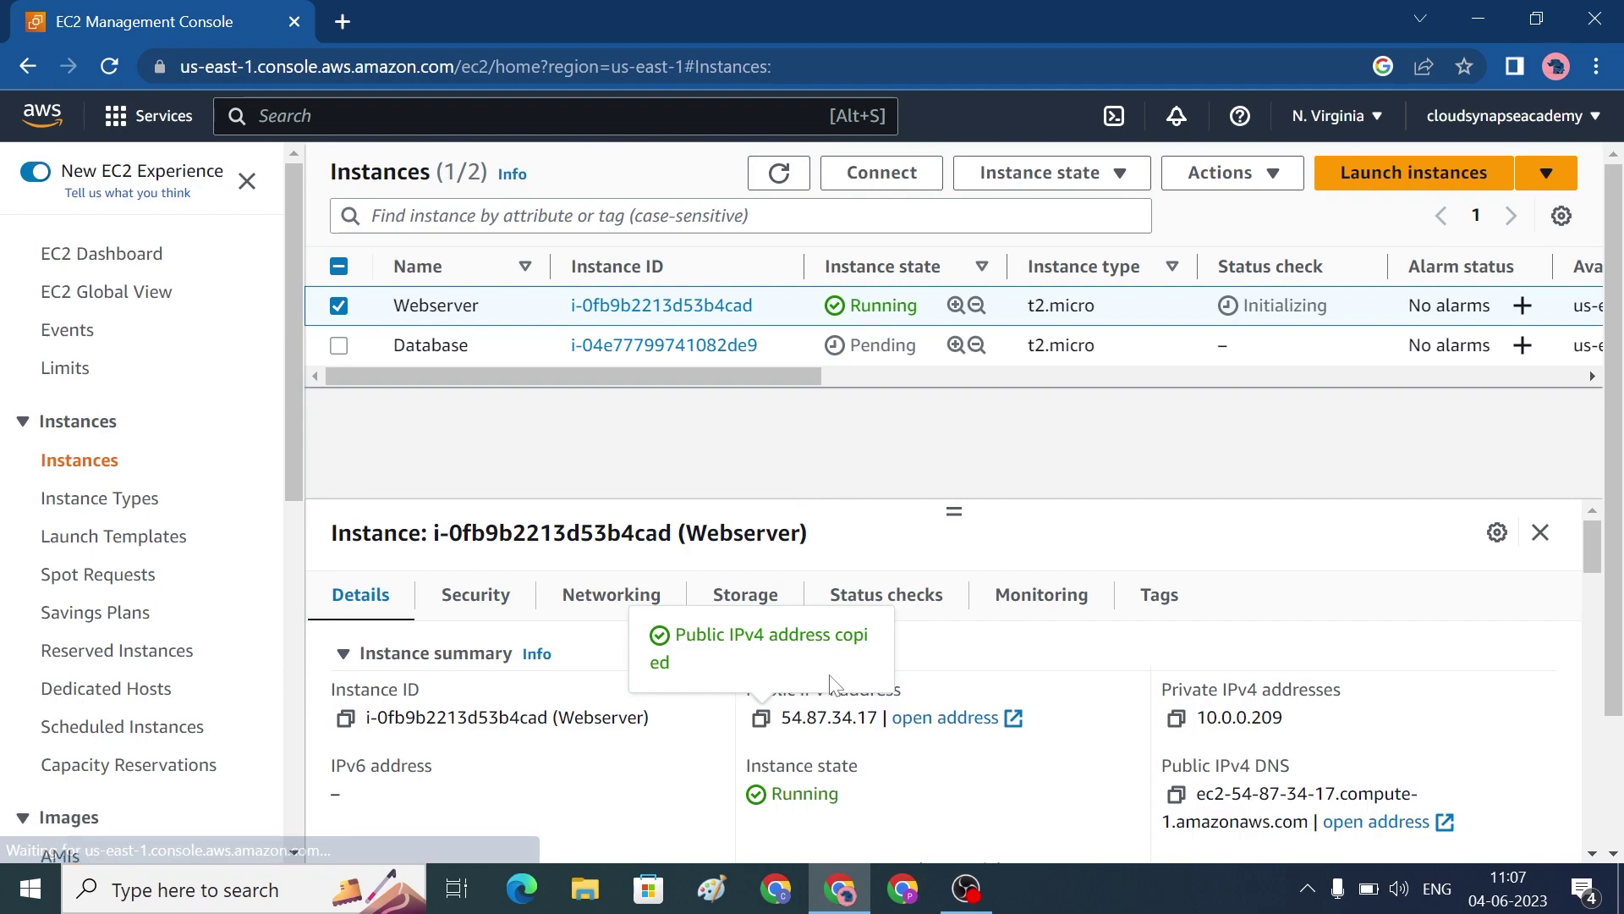
left_click(914, 180)
scroll(924, 671, "down", 1)
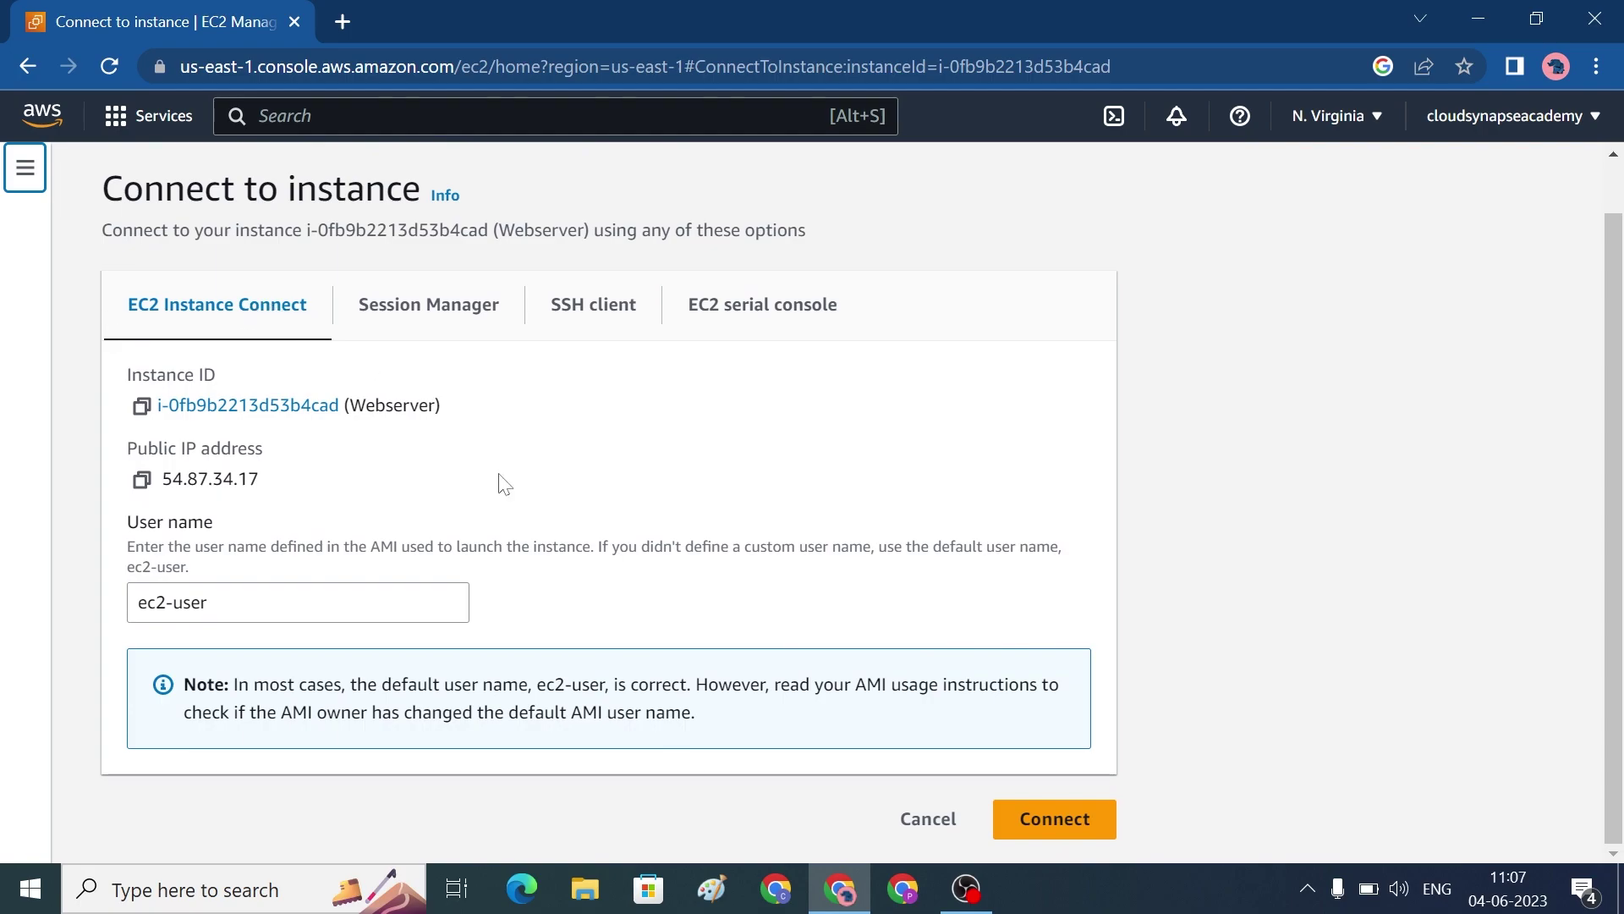
left_click(1095, 828)
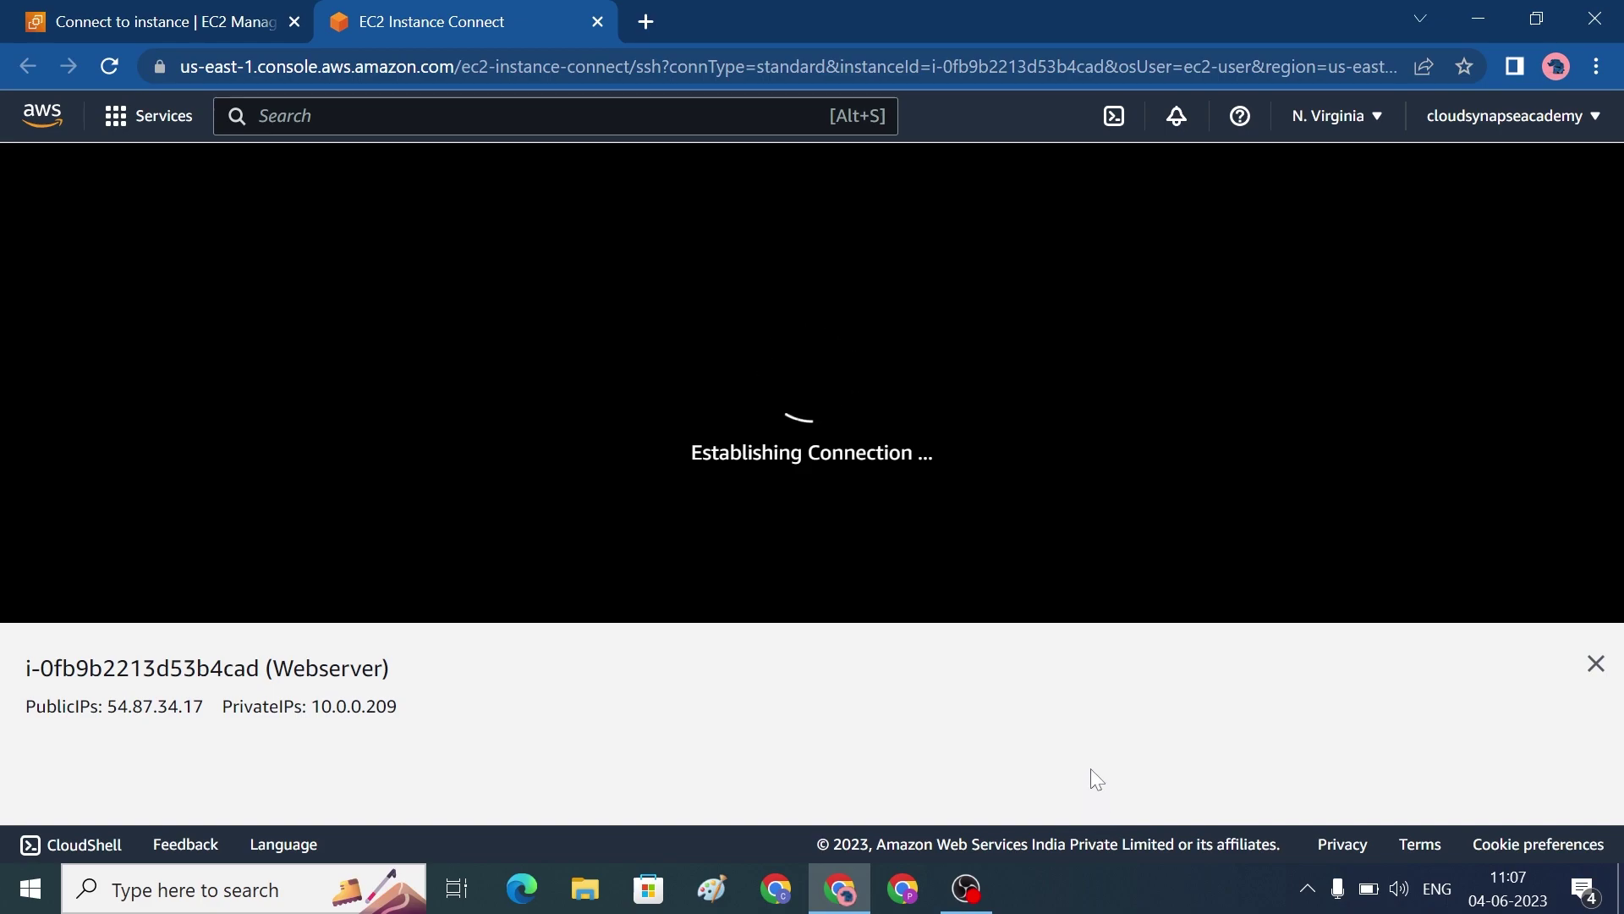
Step: Open the sam key file from the Downloads folder in Notepad, copy its entire private key, and return to the Webserver terminal in Chrome
left_click(598, 909)
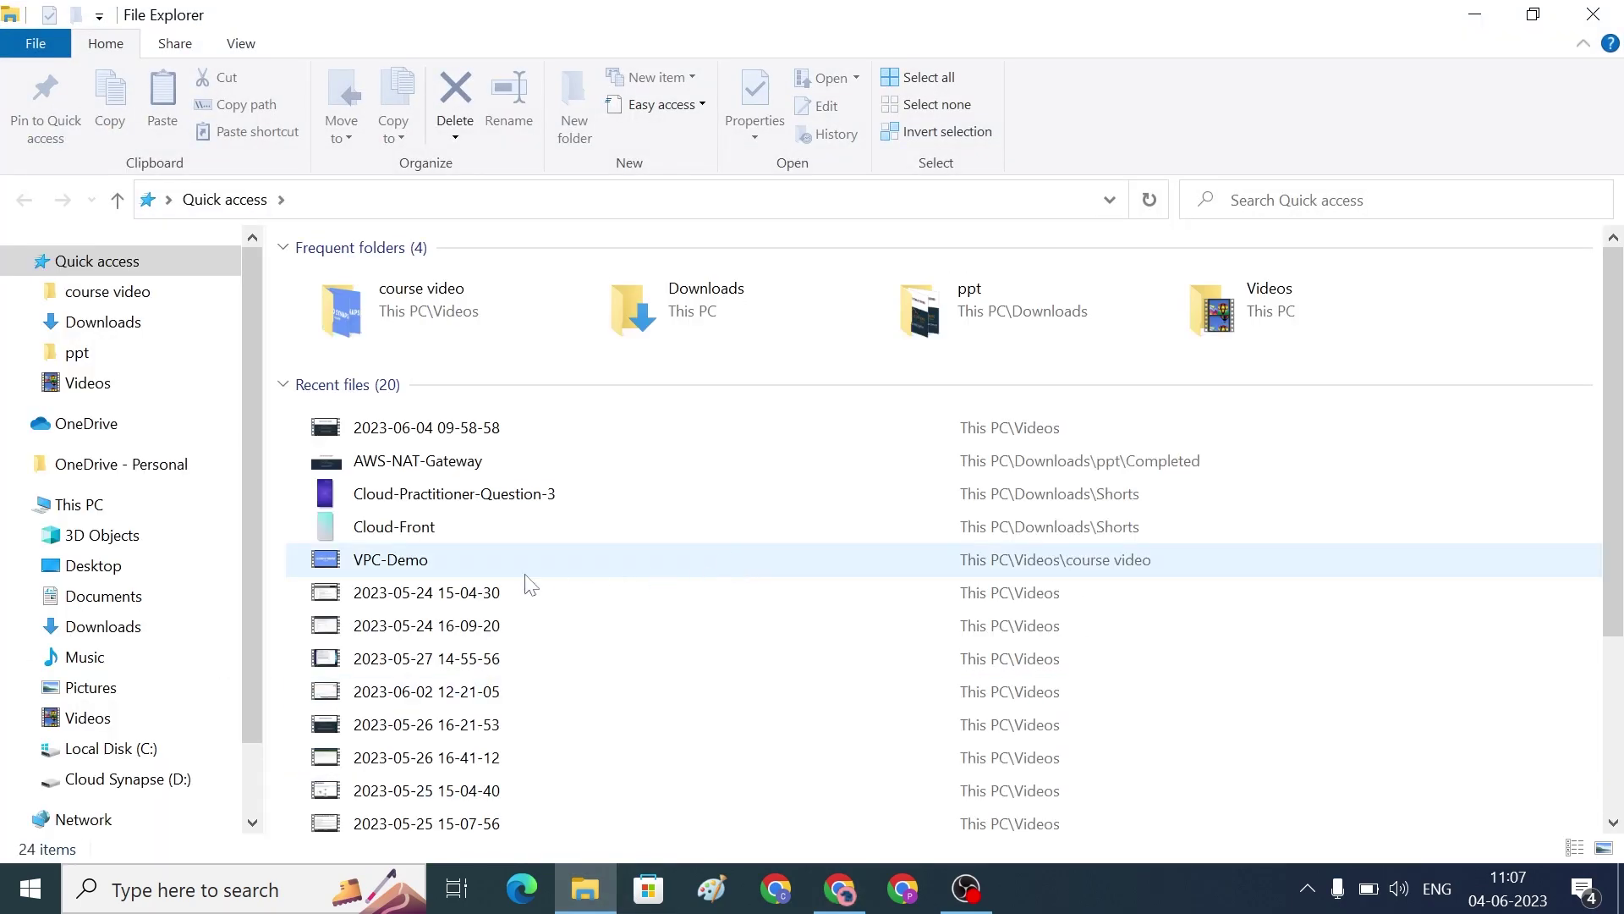
left_click(106, 628)
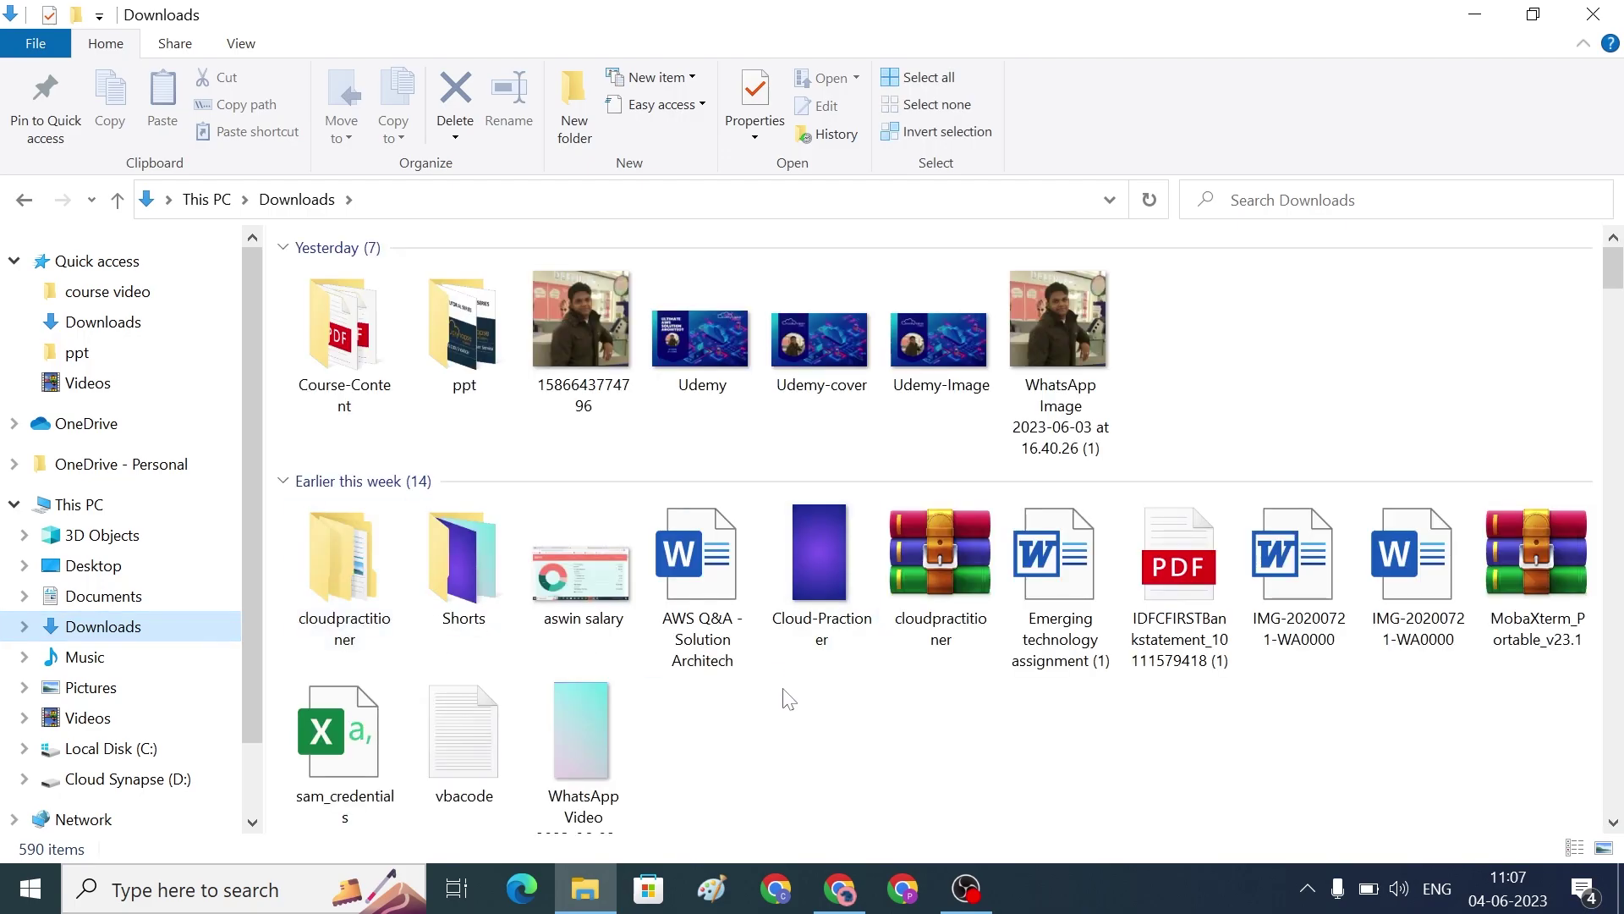
scroll(785, 694, "down", 8)
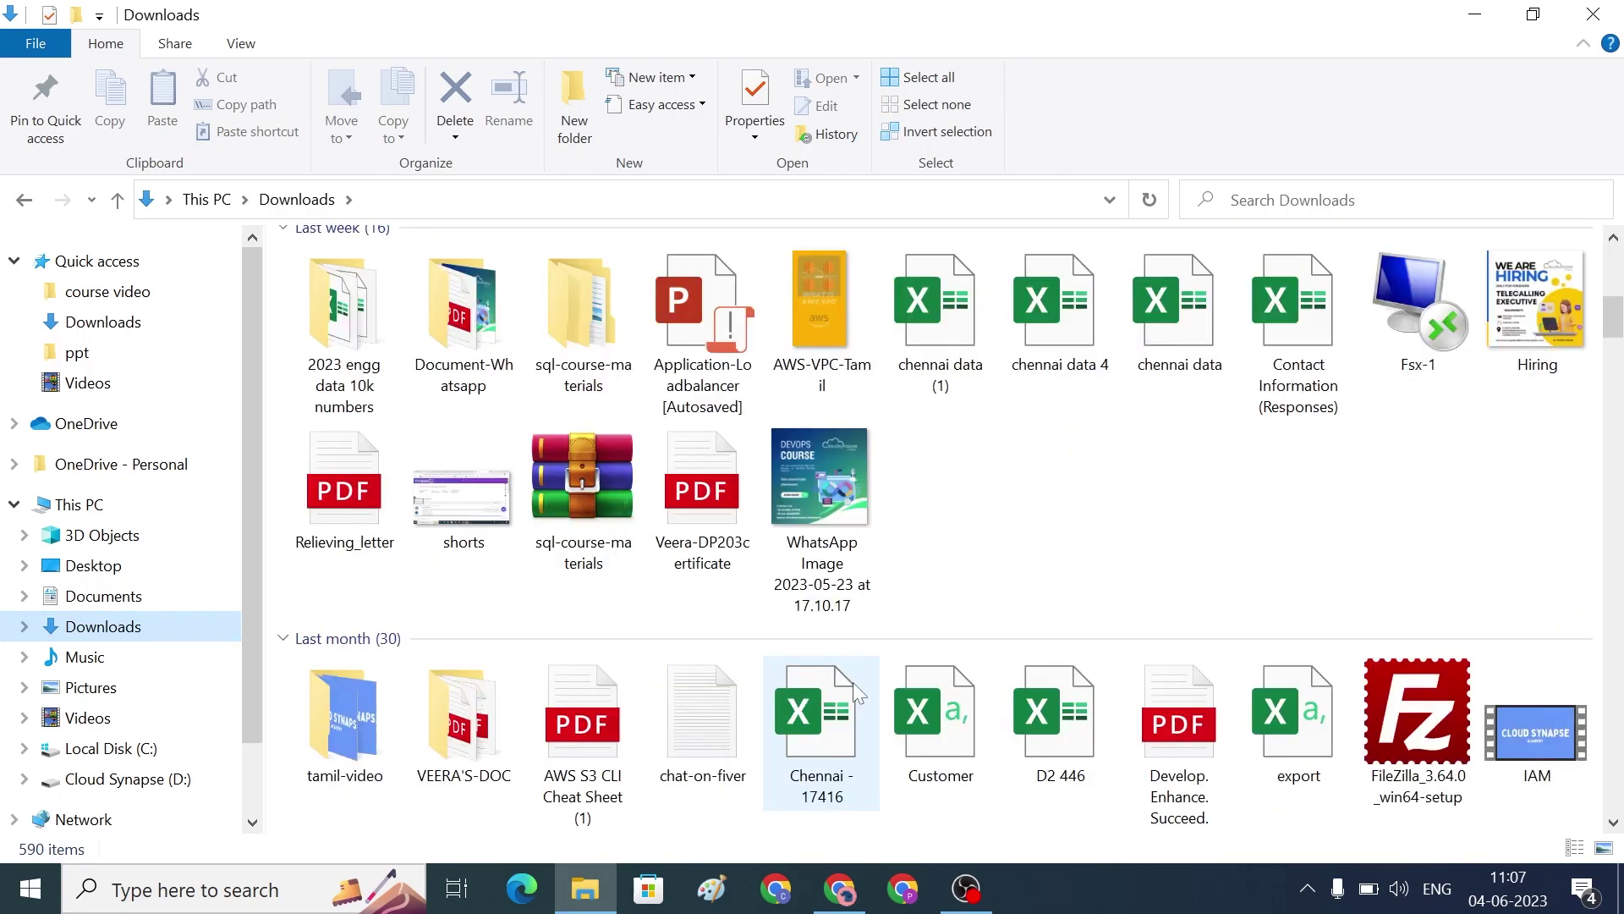
scroll(853, 682, "down", 4)
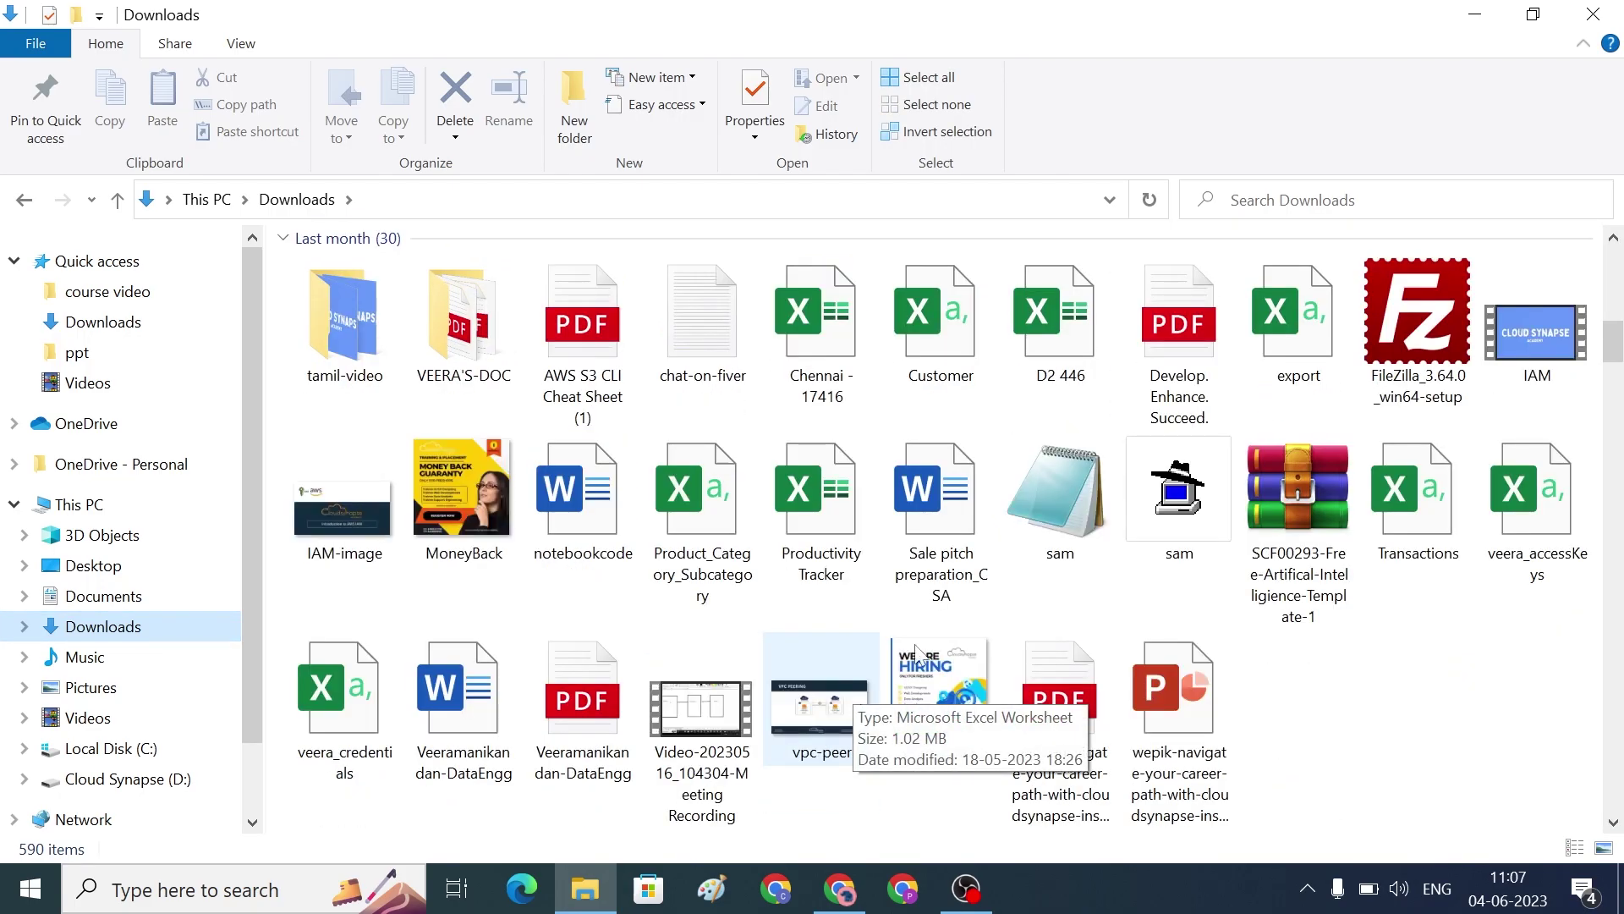
double_click(1084, 510)
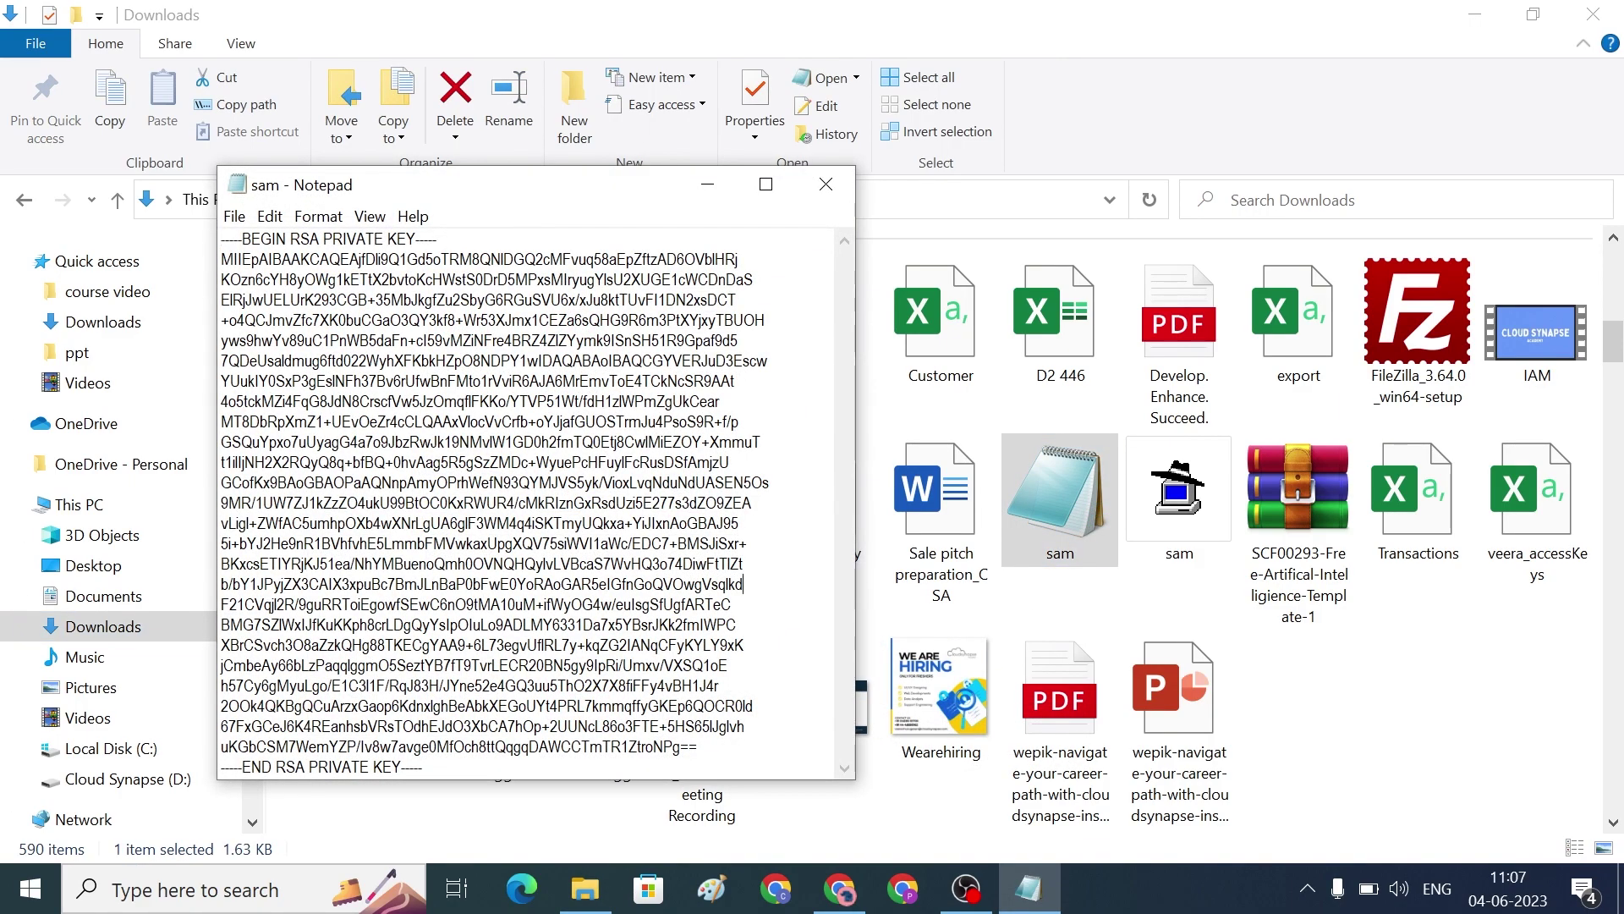
key("ctrl+a")
key("ctrl+v")
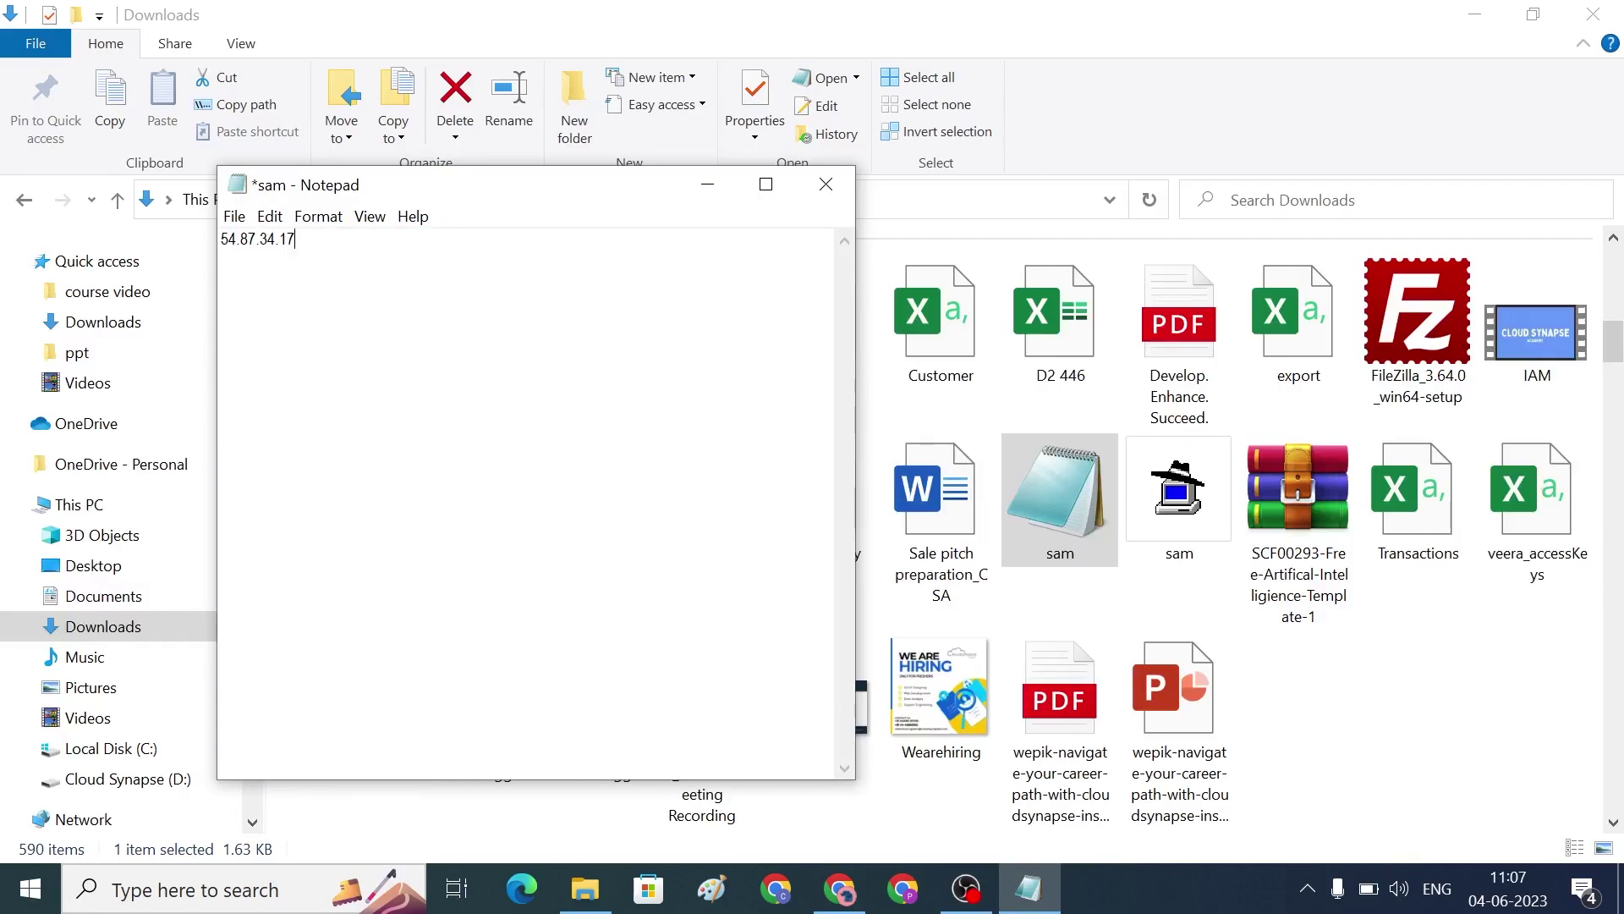
key("ctrl+z")
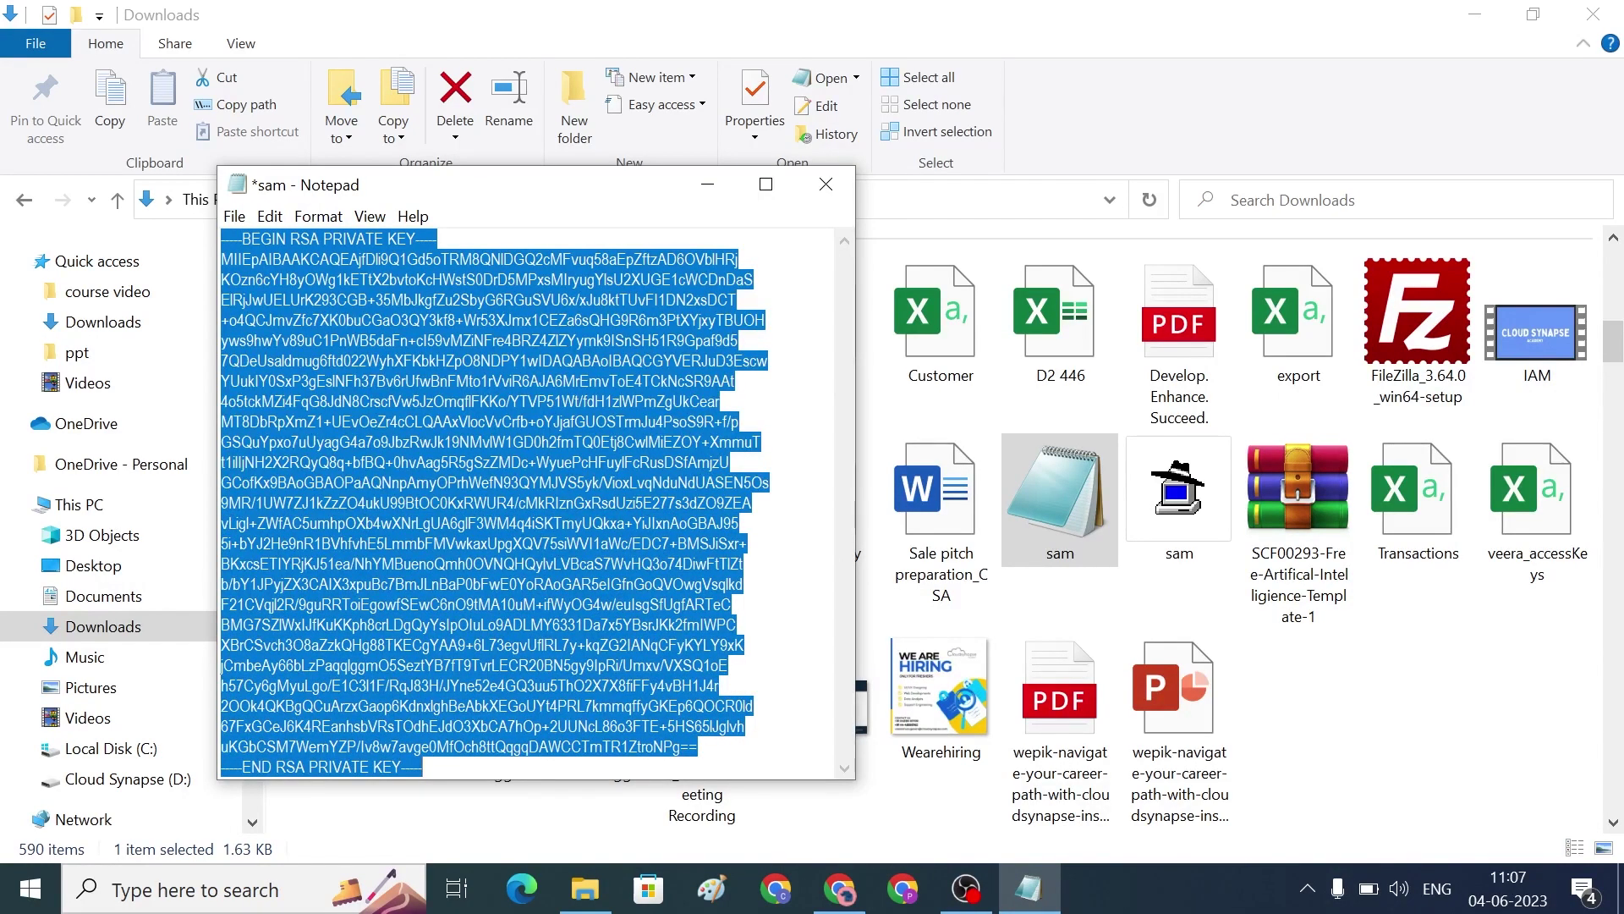
key("alt+Tab")
key("alt+Tab")
key("alt+Tab")
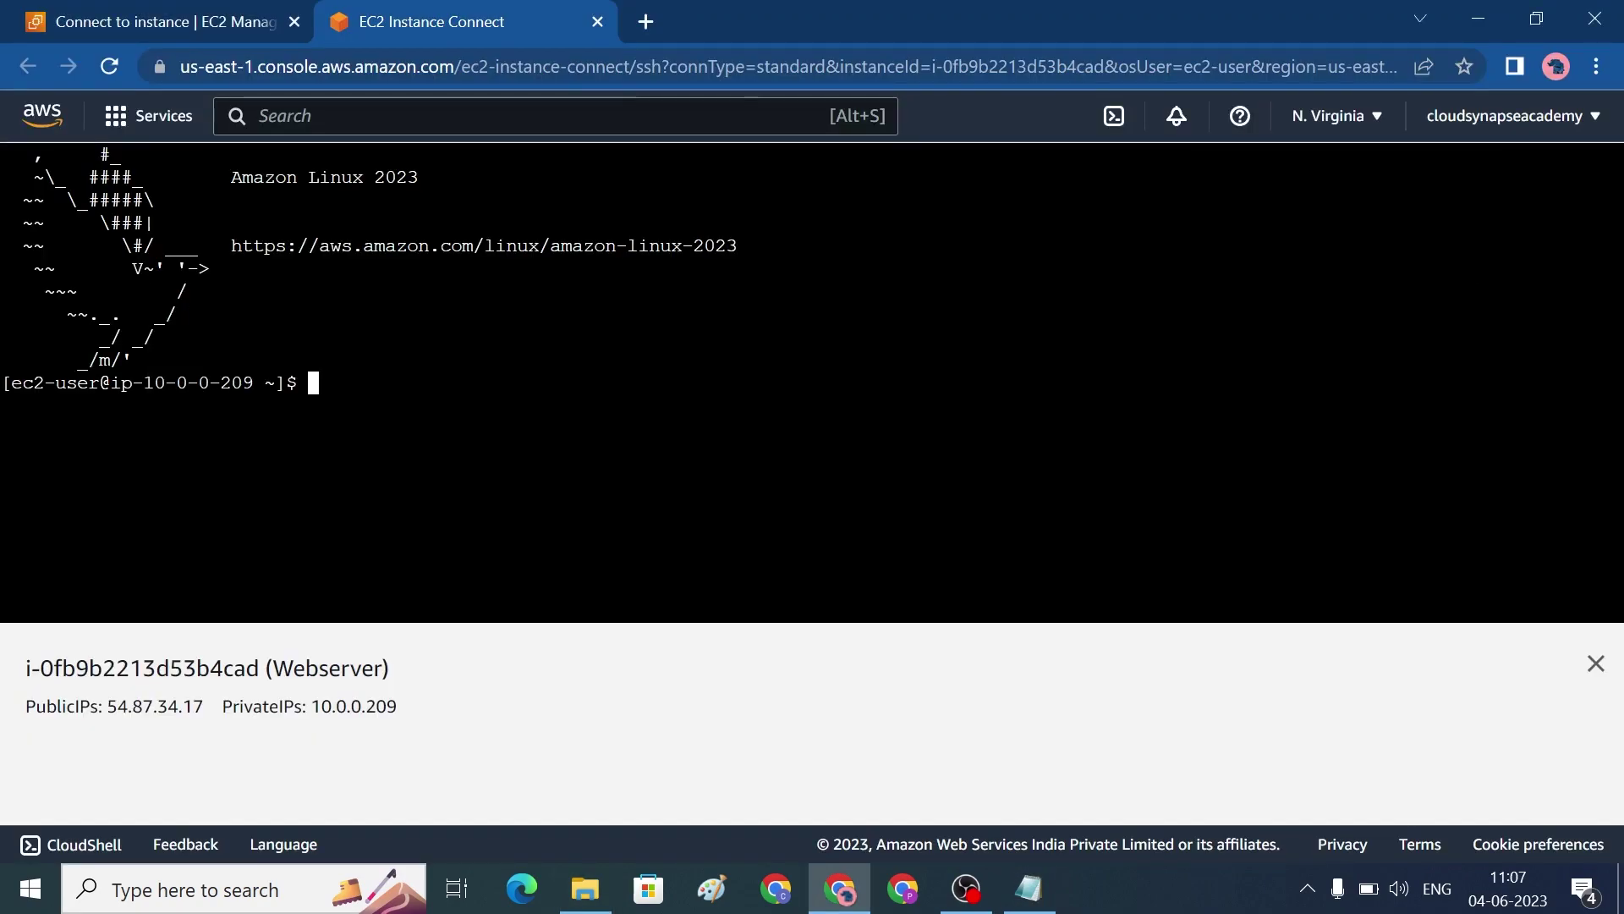
Step: Switch to the root user on the Webserver with sudo su
type("sudo s")
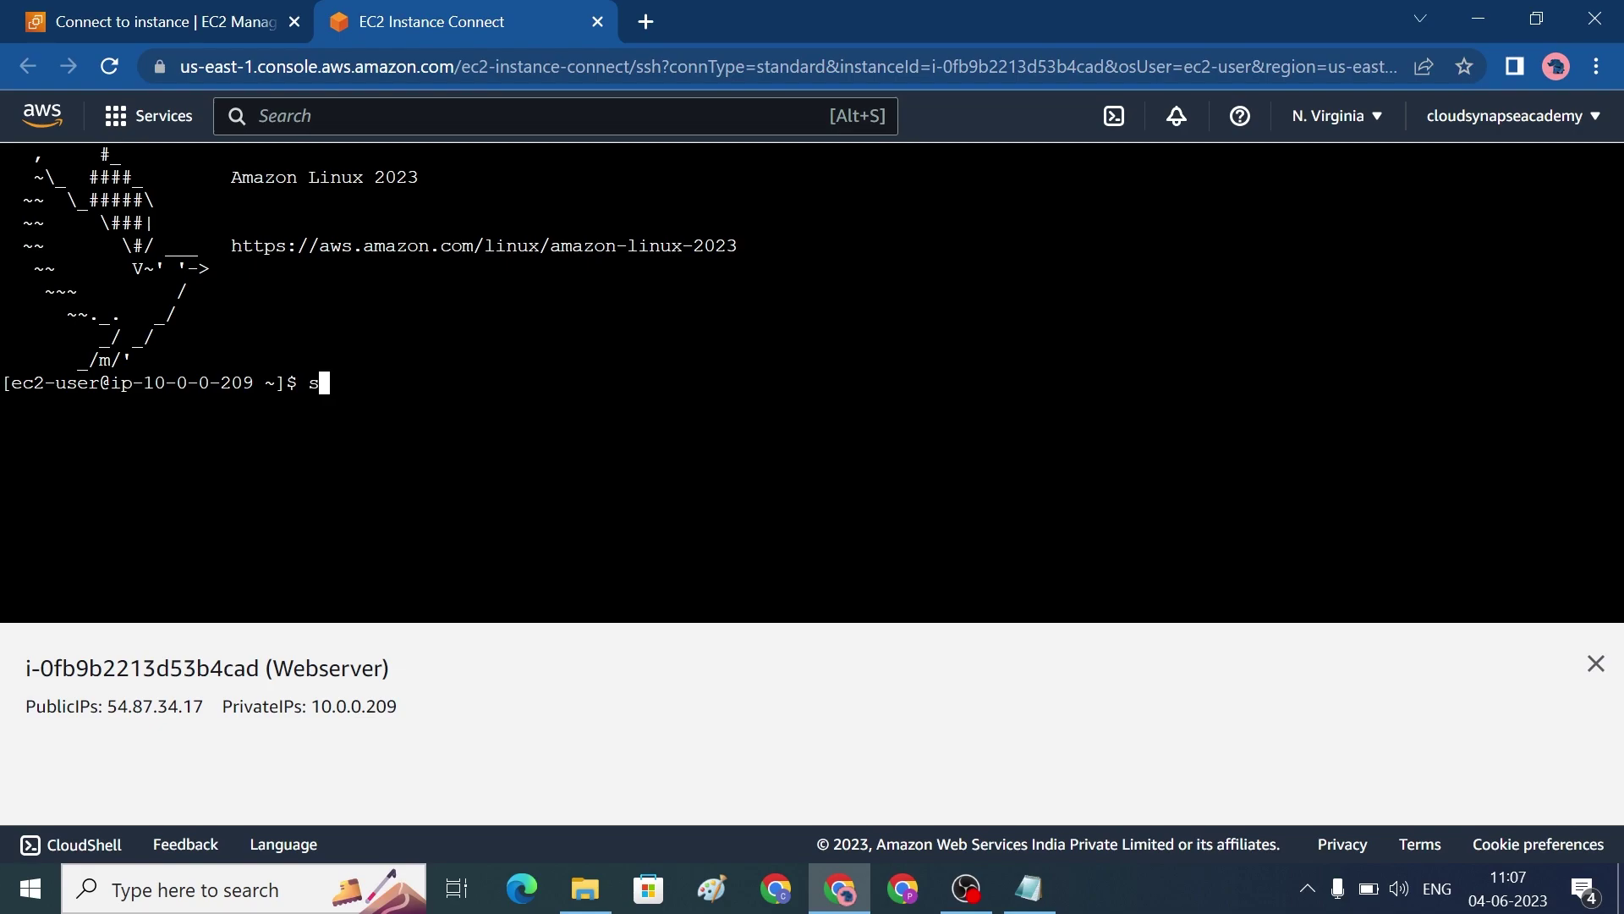
type("u")
key("Return")
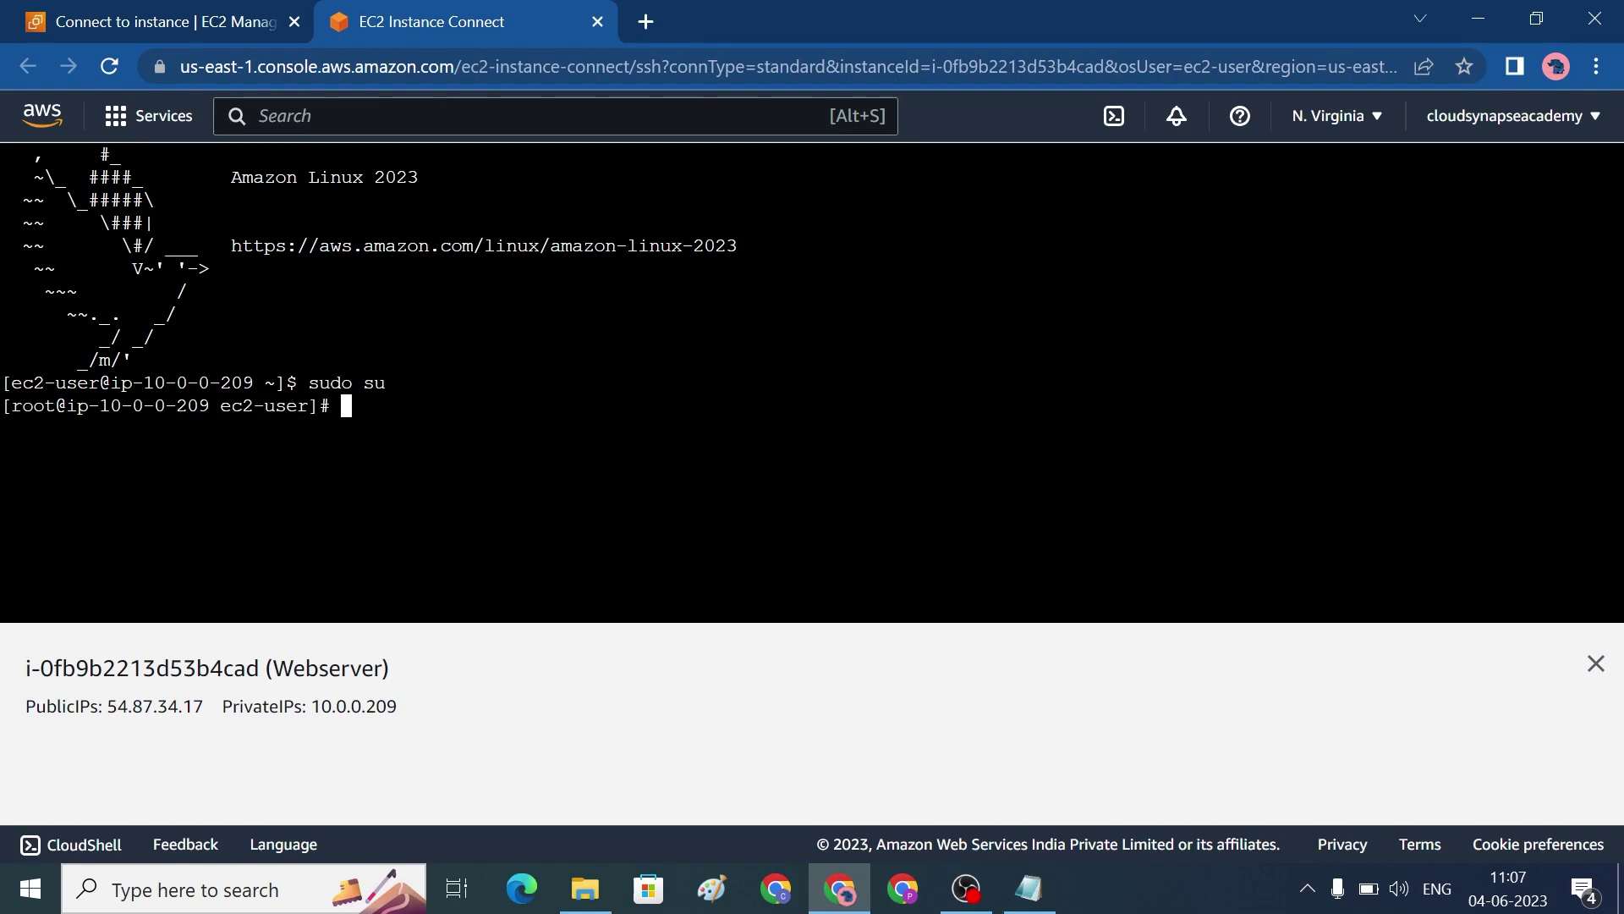
Step: Test the Webserver's internet access by pinging google.com, and stop the ping after several replies
type("ping google.com")
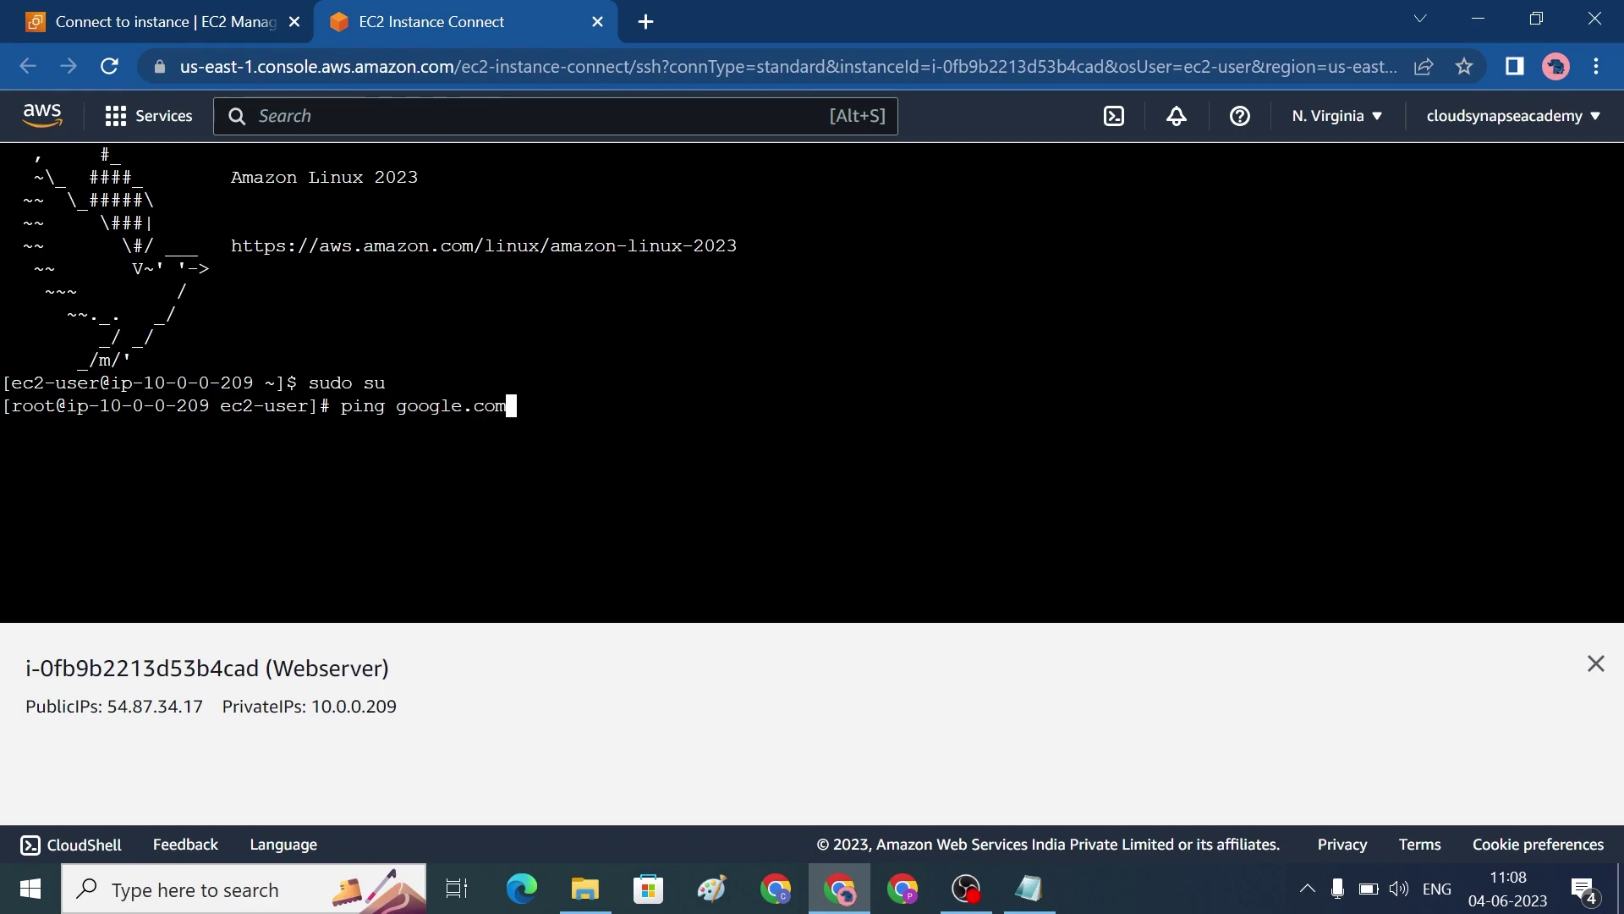
key("Return")
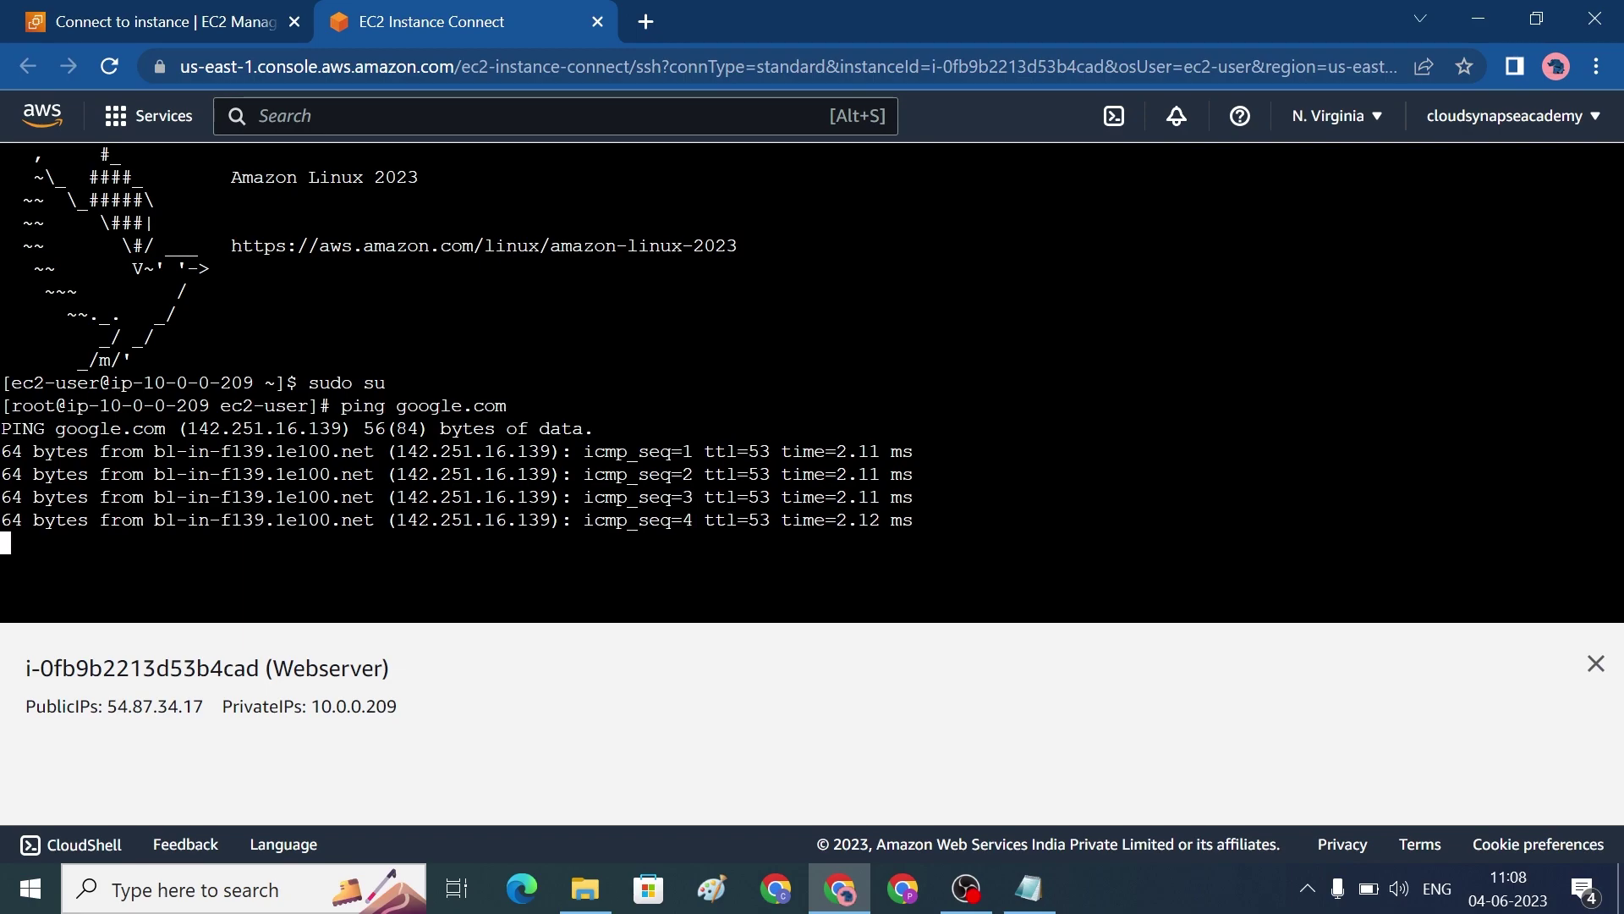
key("ctrl+x")
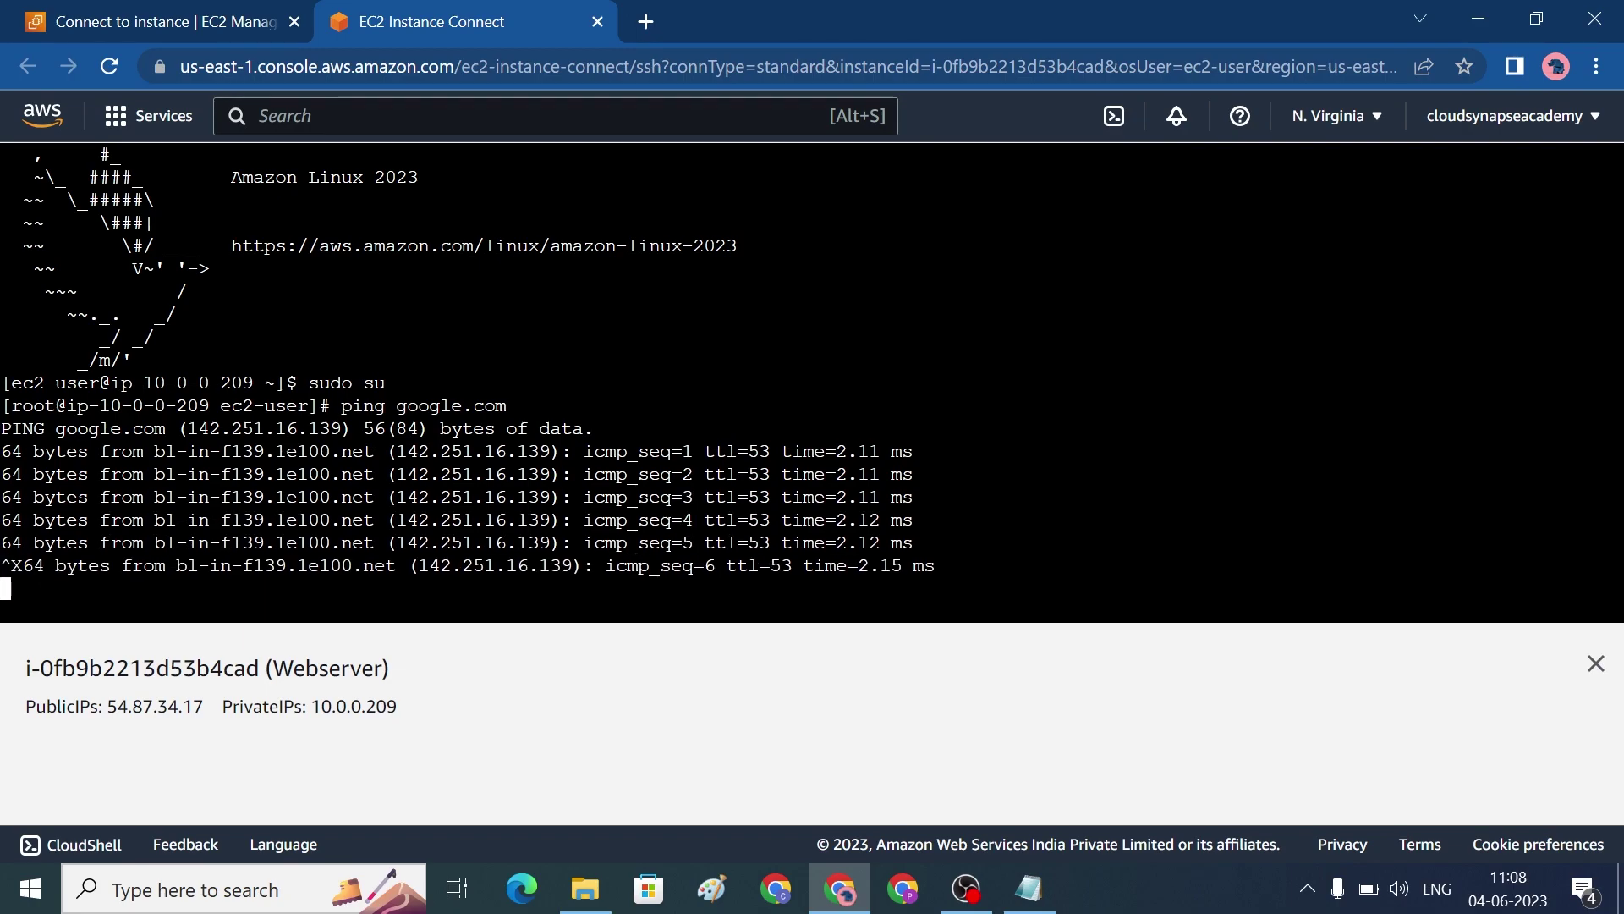
key("ctrl+c")
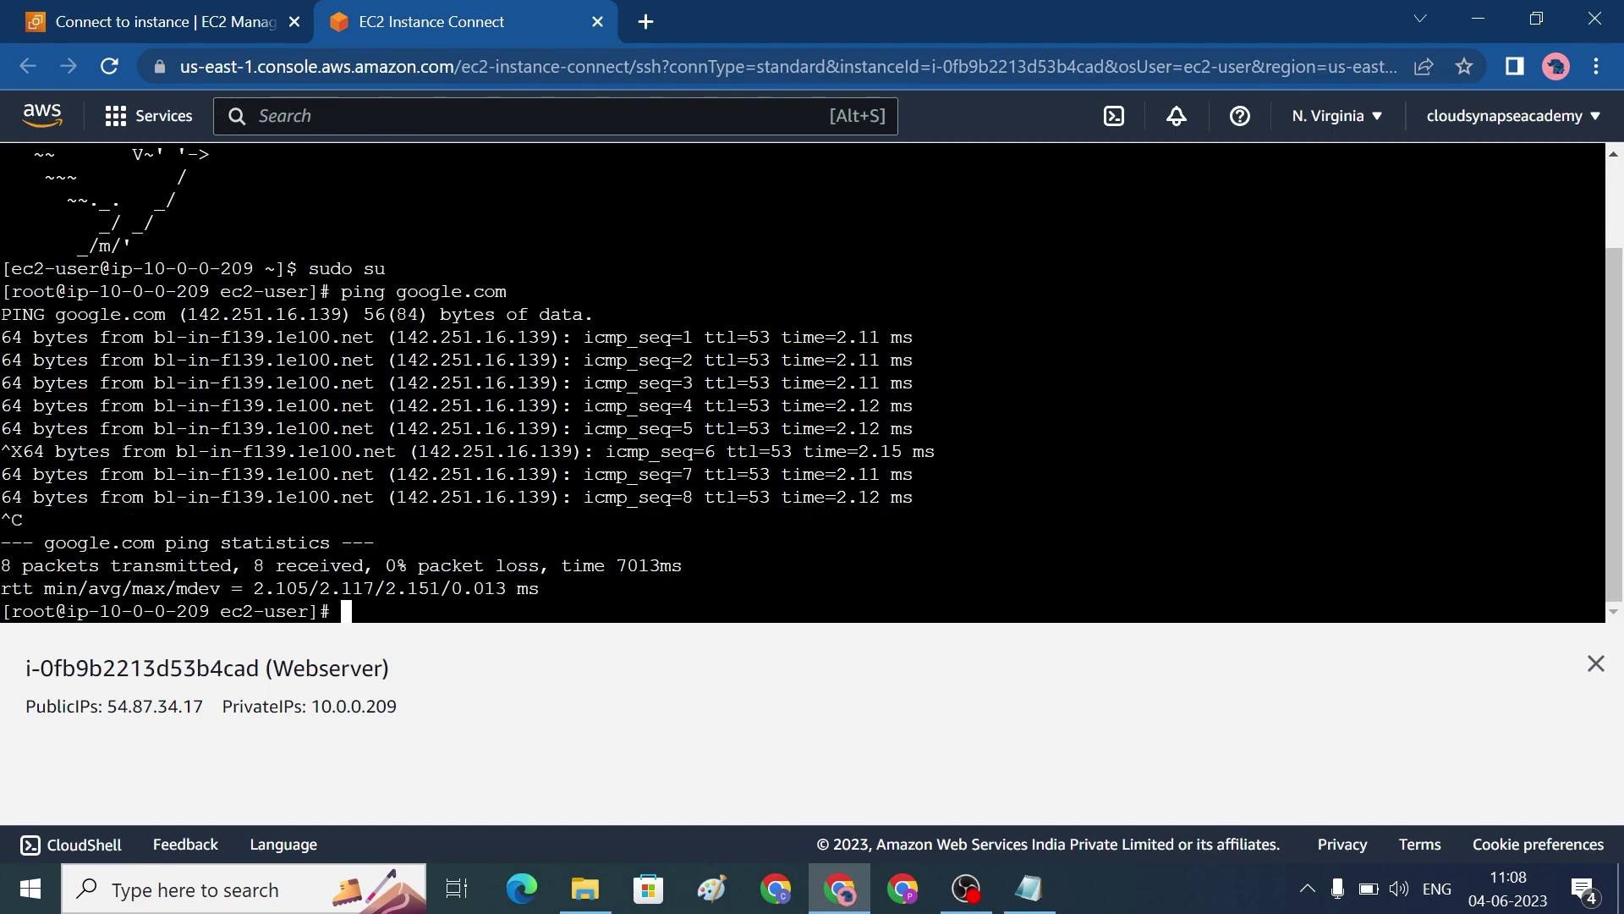
left_click(163, 21)
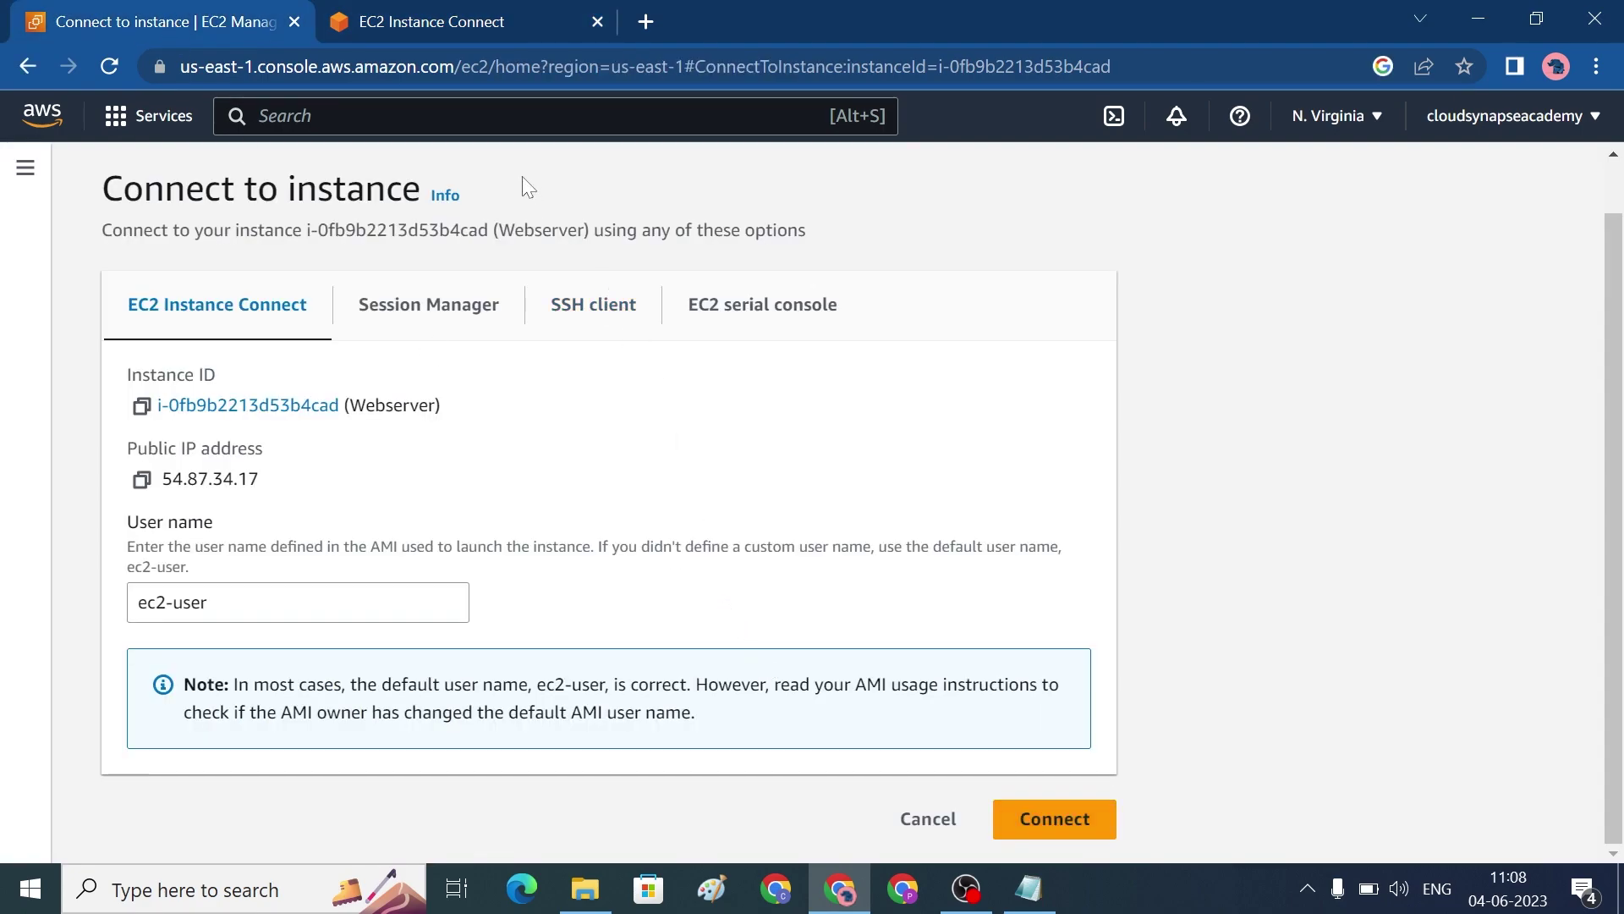
left_click(444, 33)
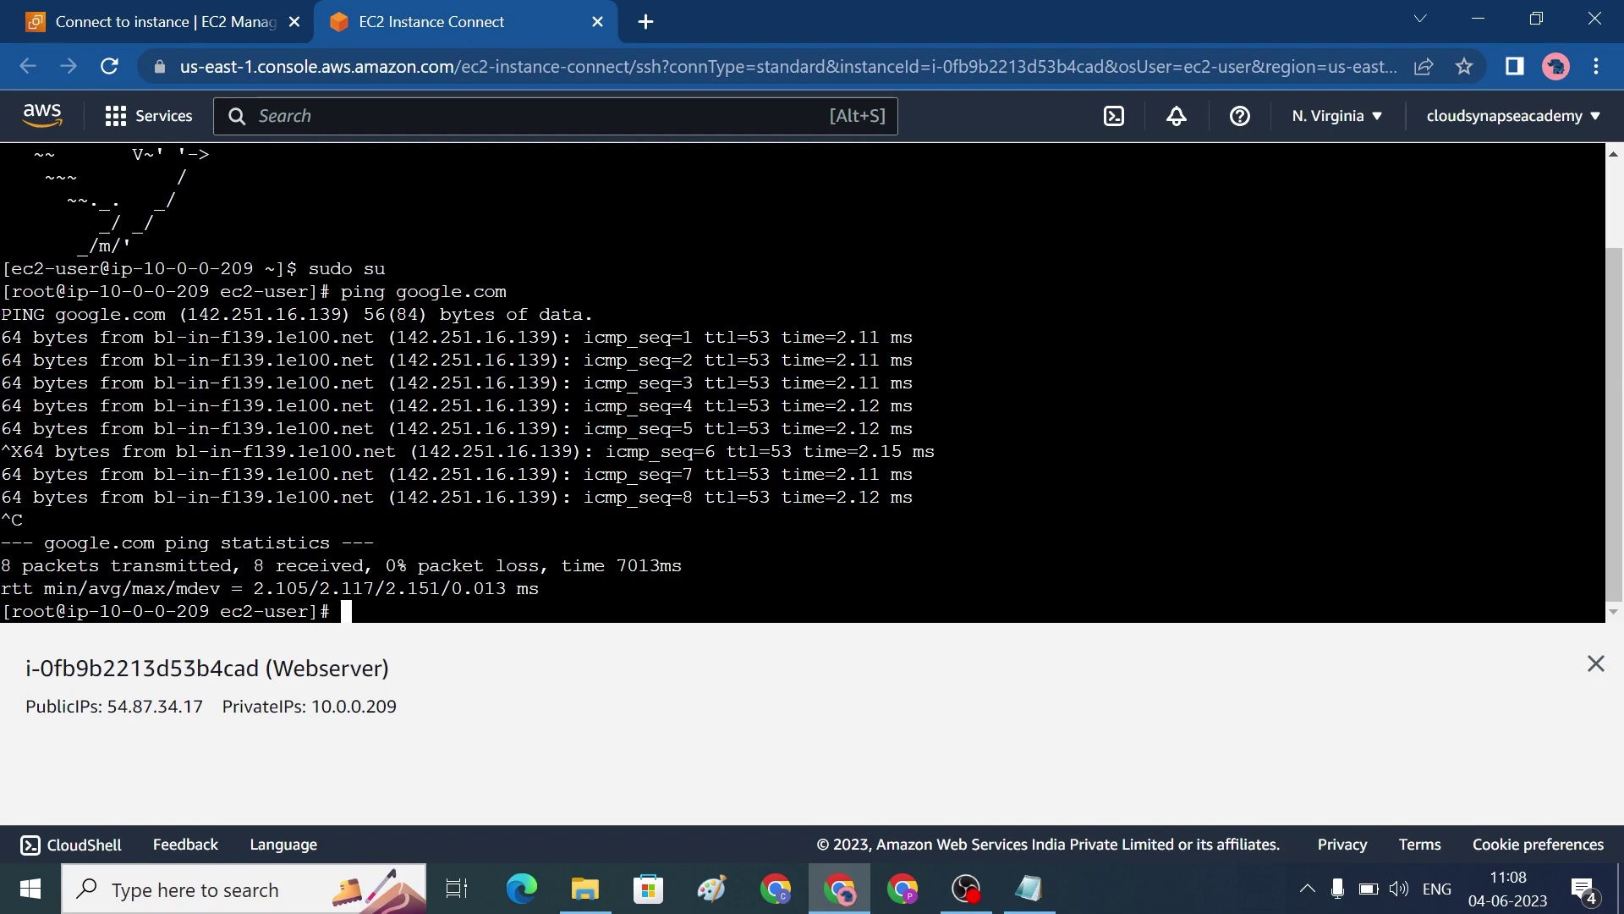
type("nanp sam.pem")
key("Return")
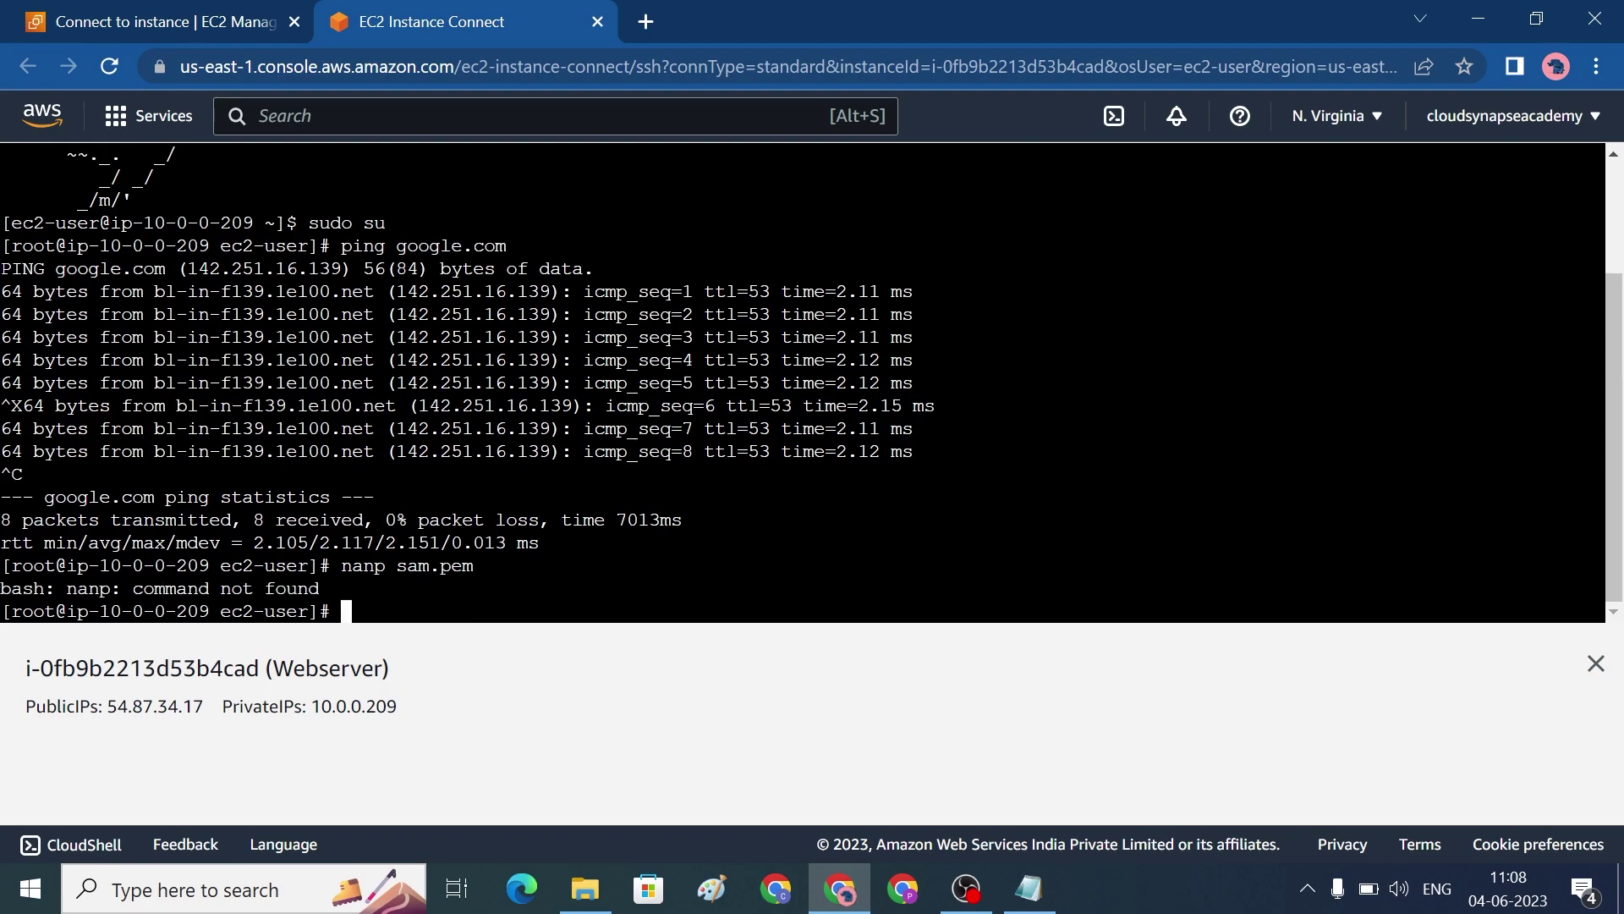
Step: Create sam.pem in nano with the copied private key pasted in, save it, and set its permissions to 400 with chmod
type("nano sam.pem")
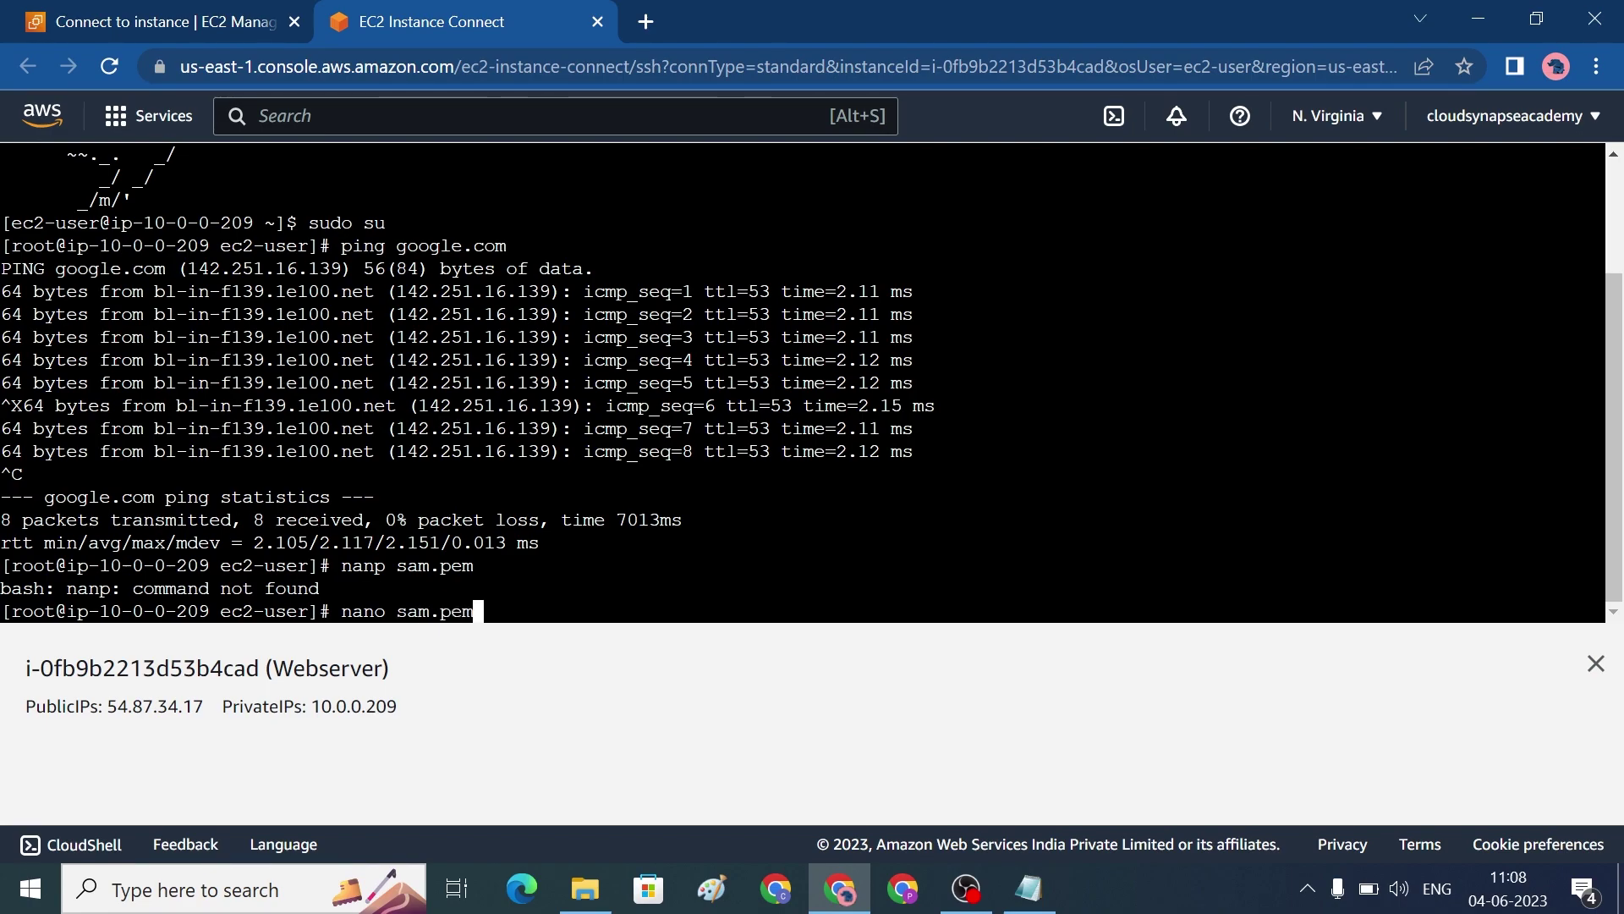
key("Return")
right_click(354, 225)
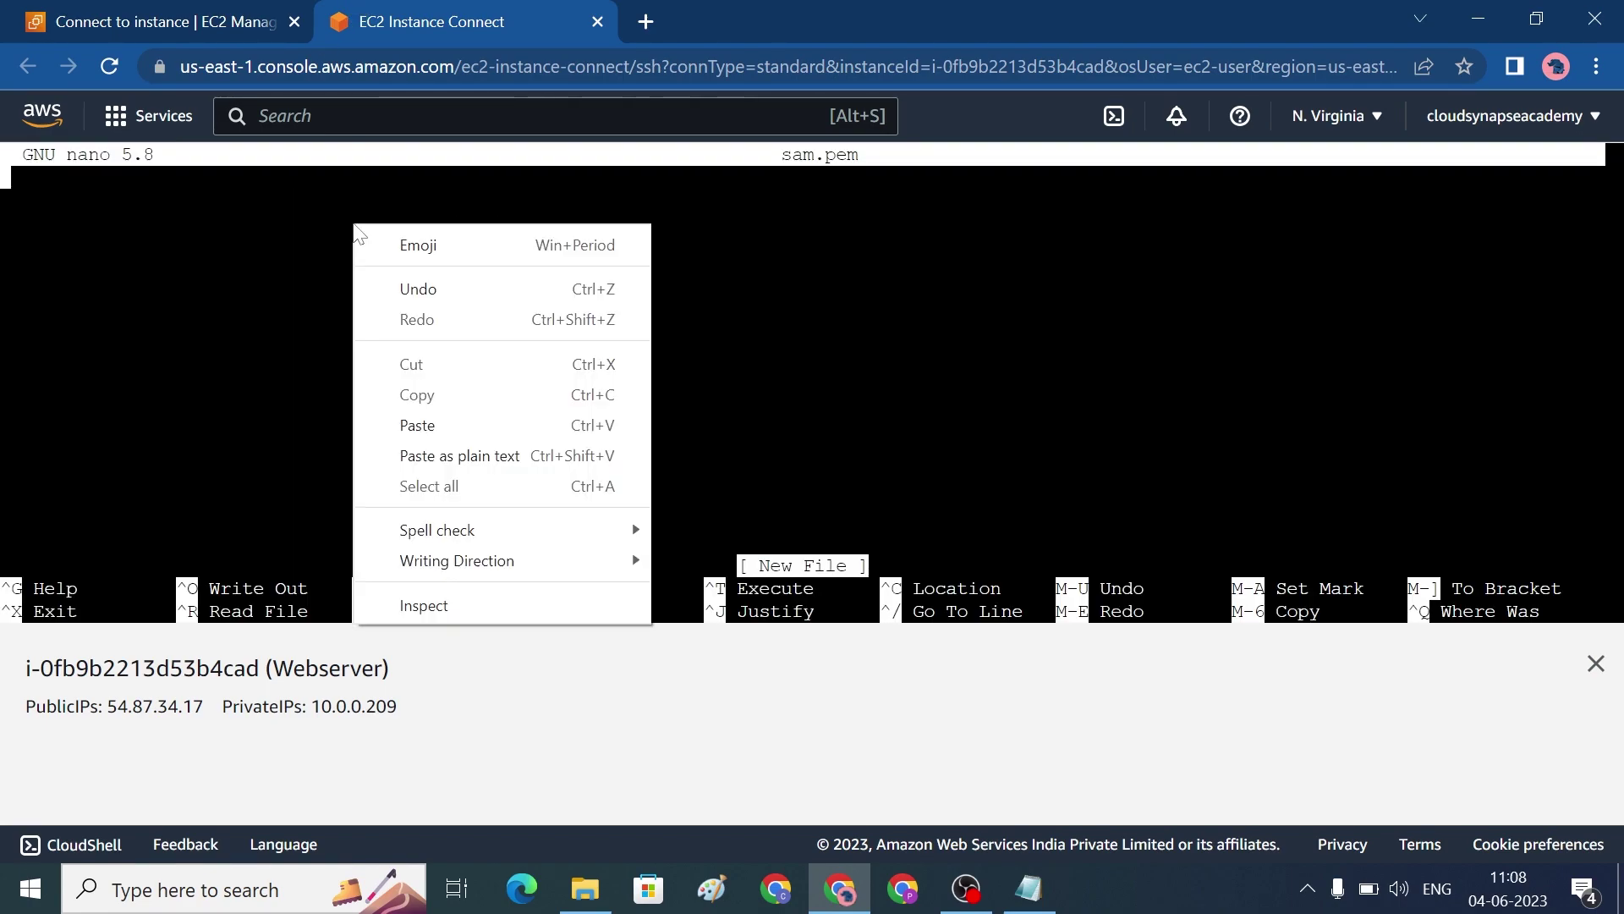
left_click(436, 425)
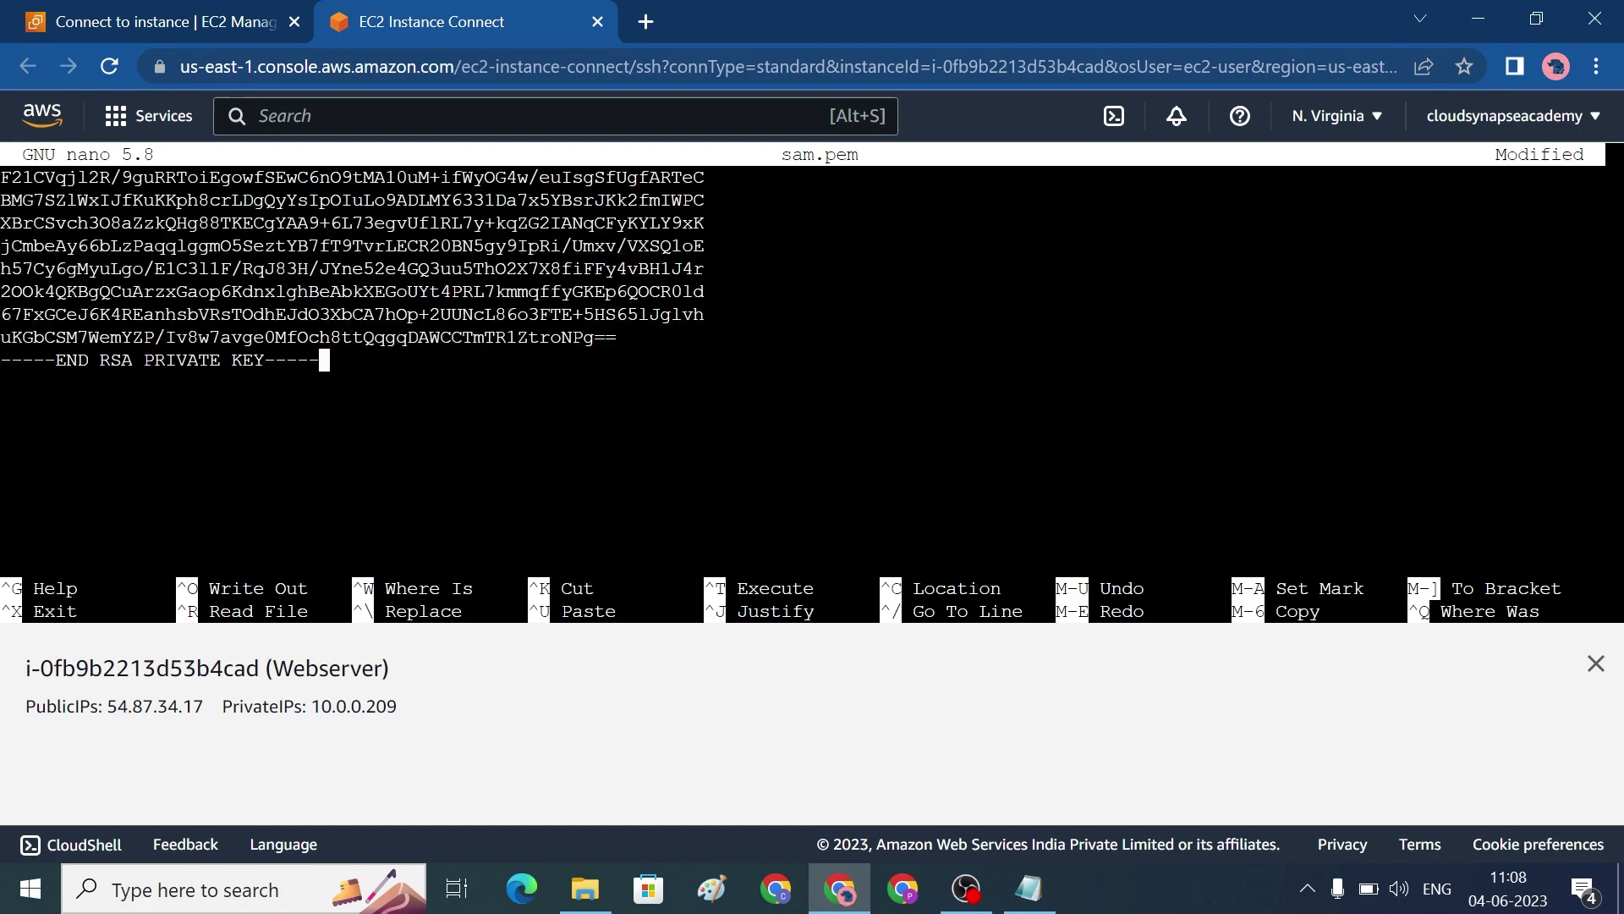
key("ctrl+x")
key("y")
key("Return")
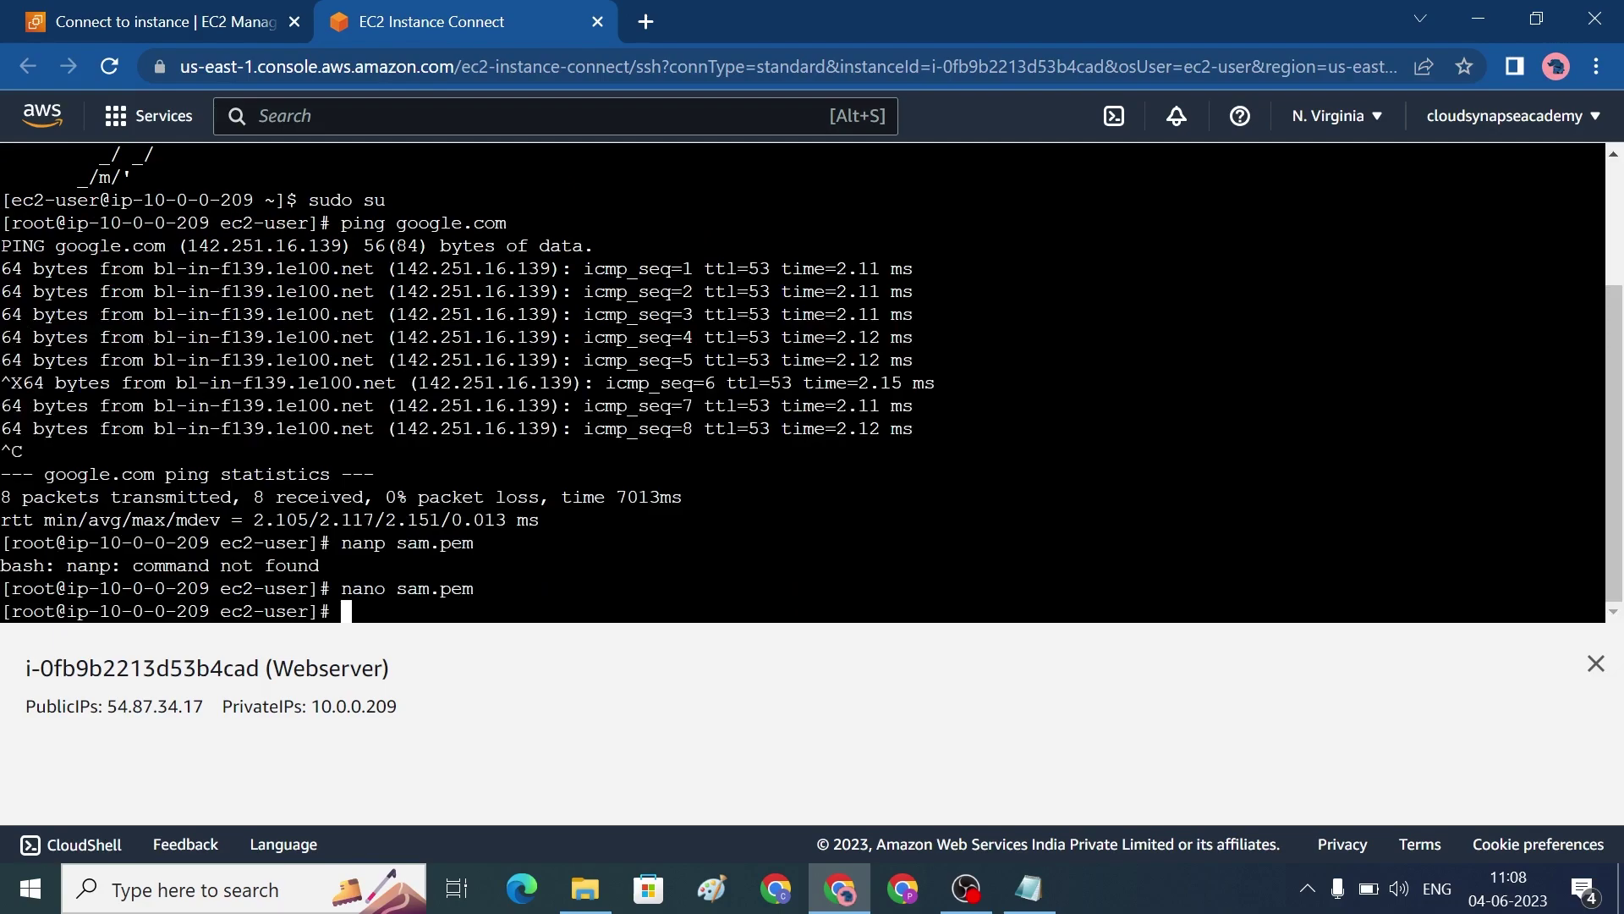
type("chmod 400 sam.pem")
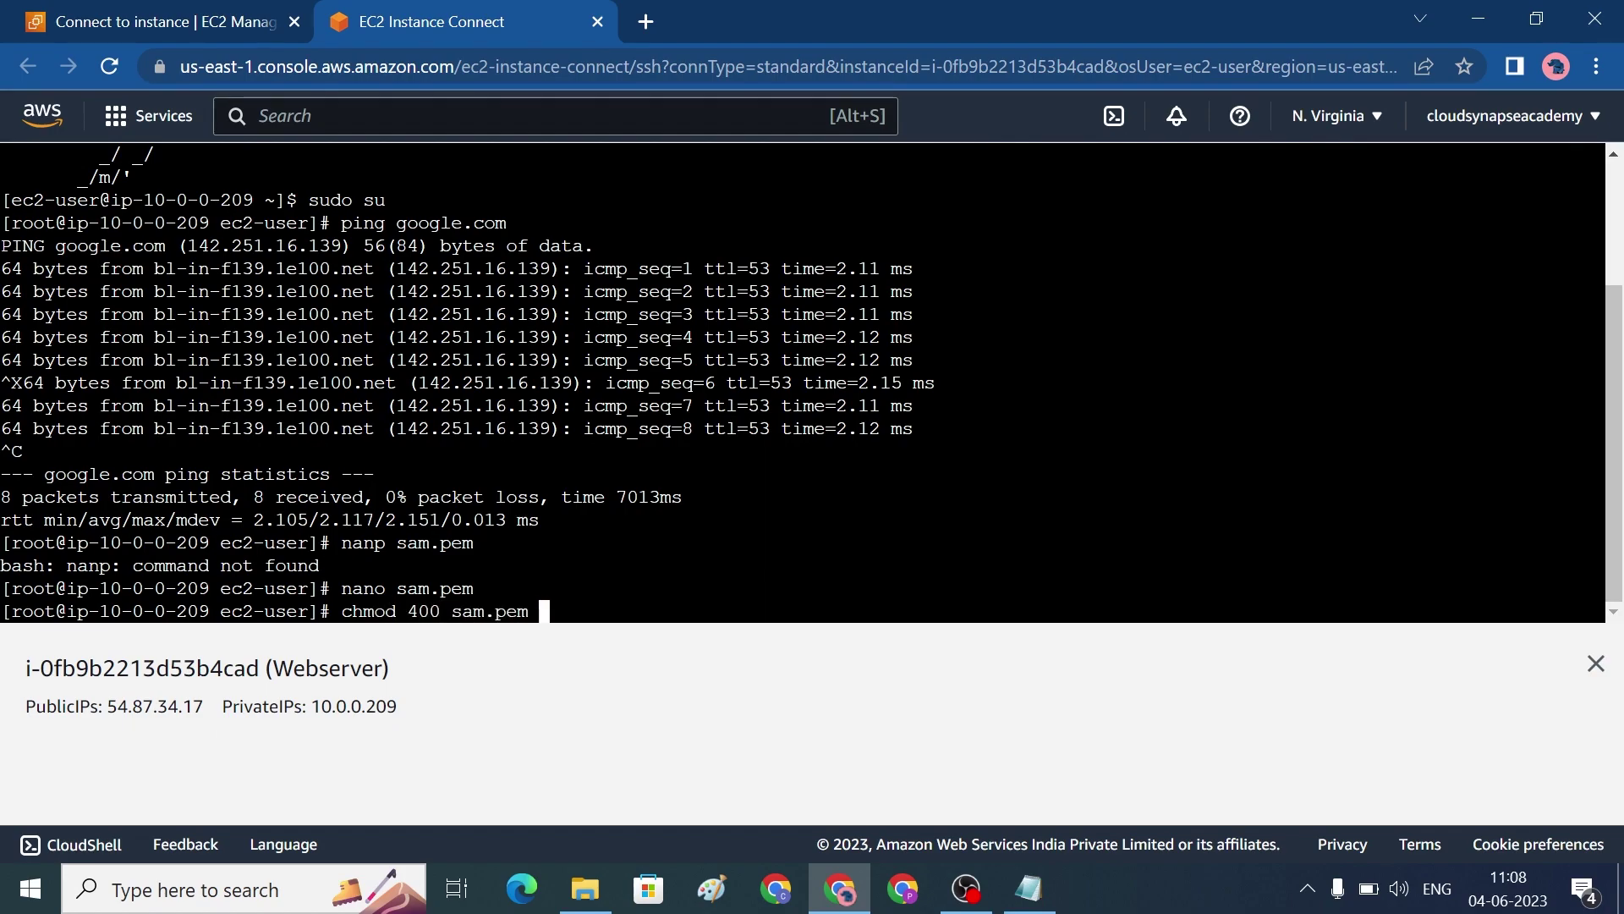
key("Return")
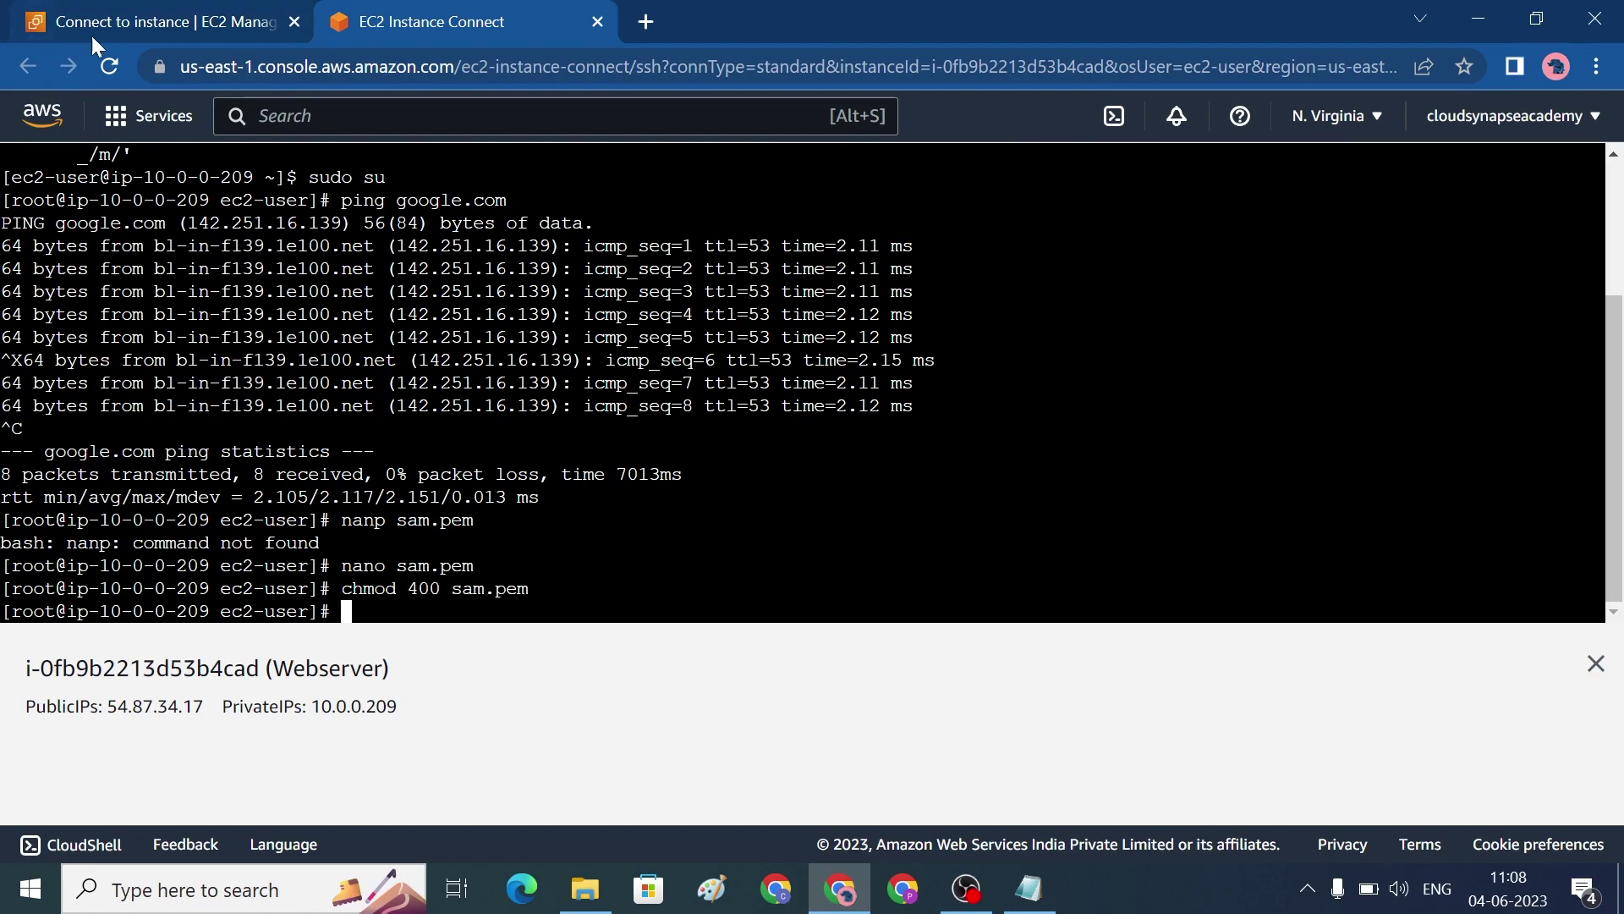
Step: Return to the EC2 instances list and copy the Database instance's private IPv4 address
left_click(145, 24)
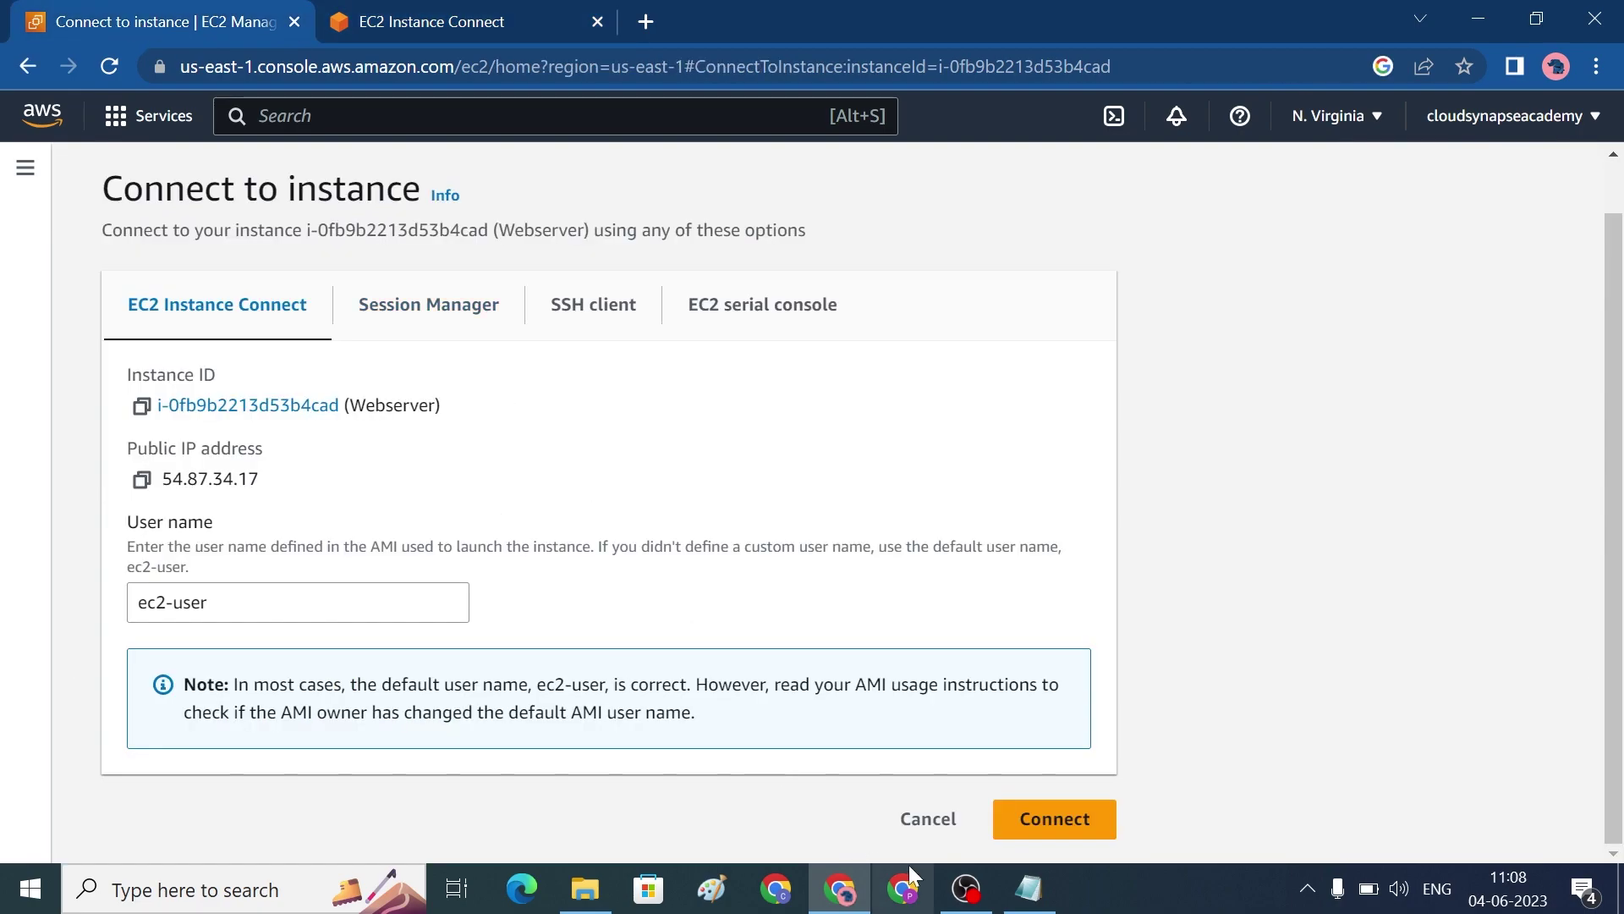
left_click(926, 823)
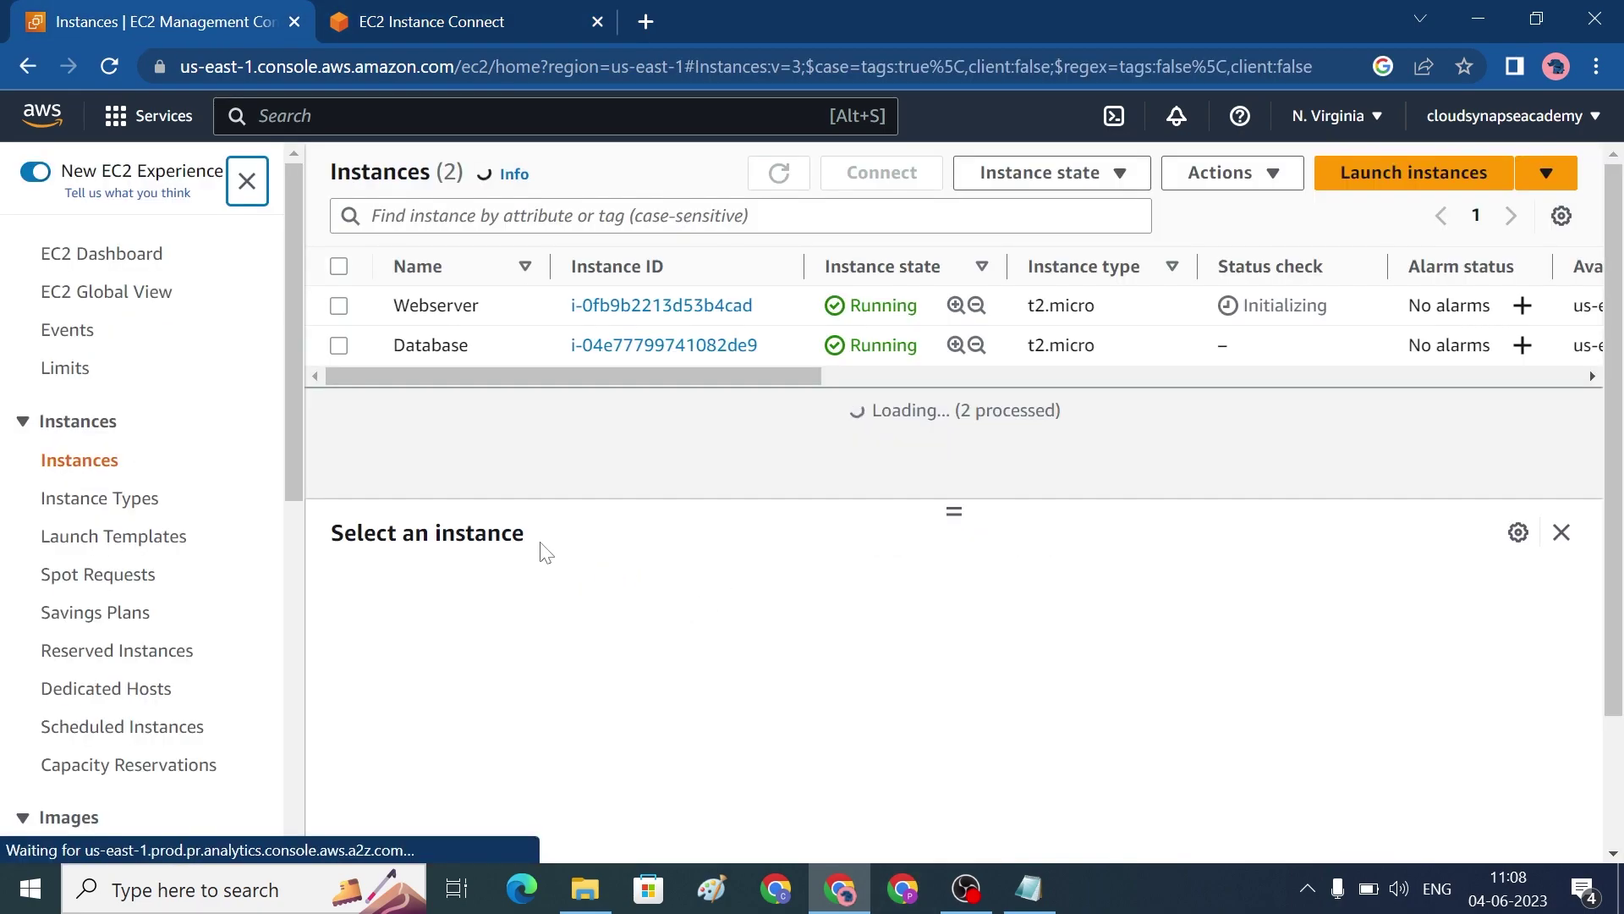
left_click(340, 346)
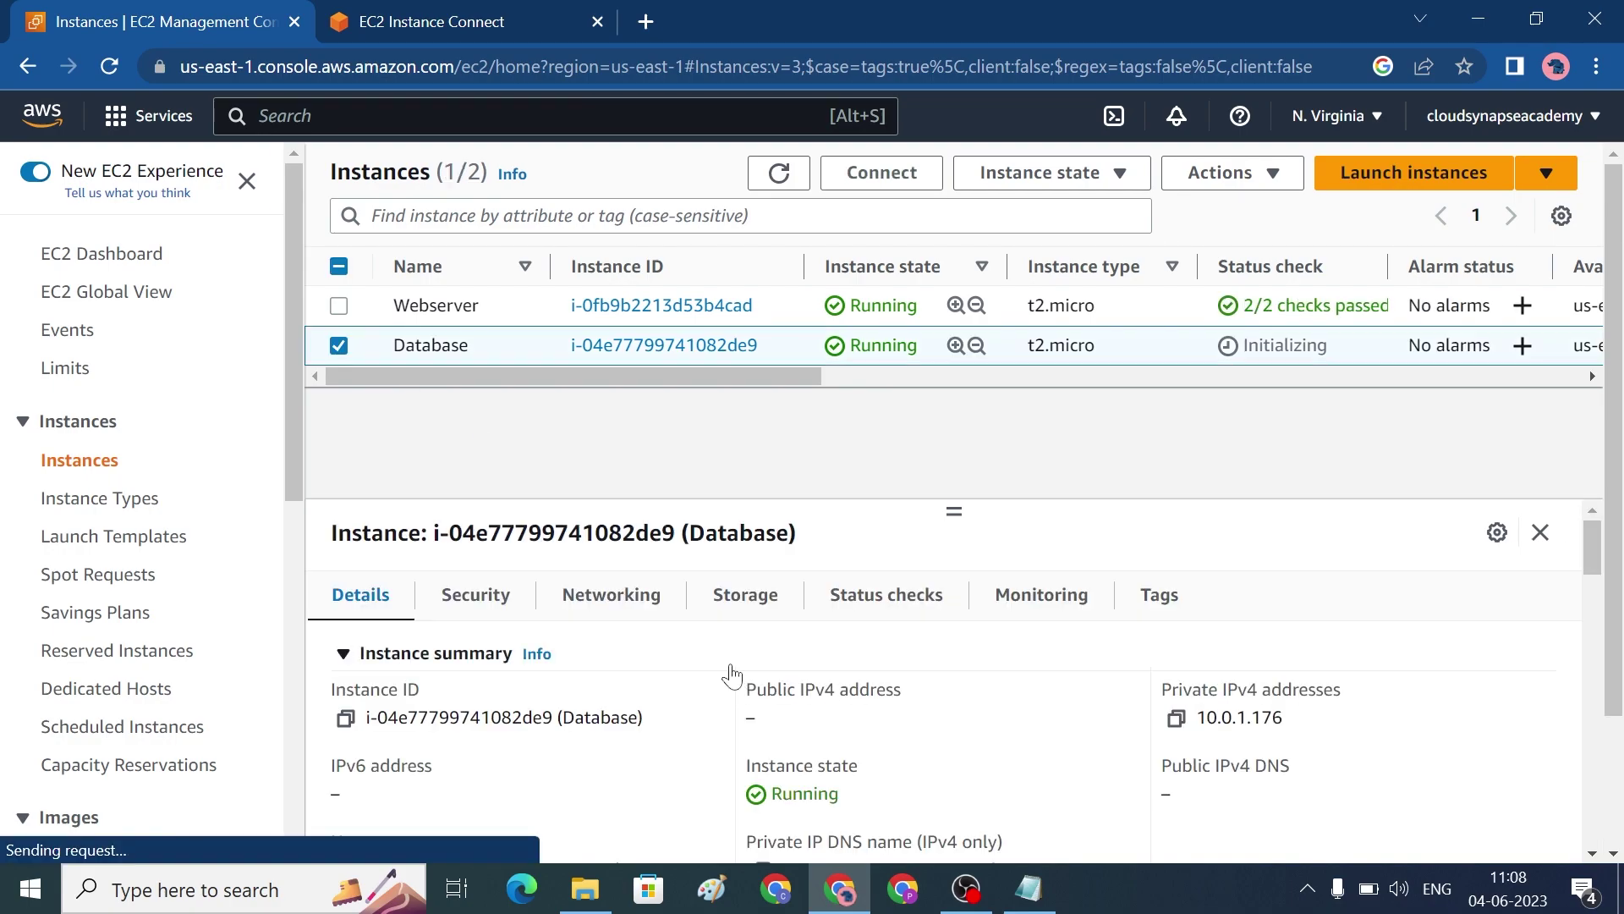
left_click(1176, 718)
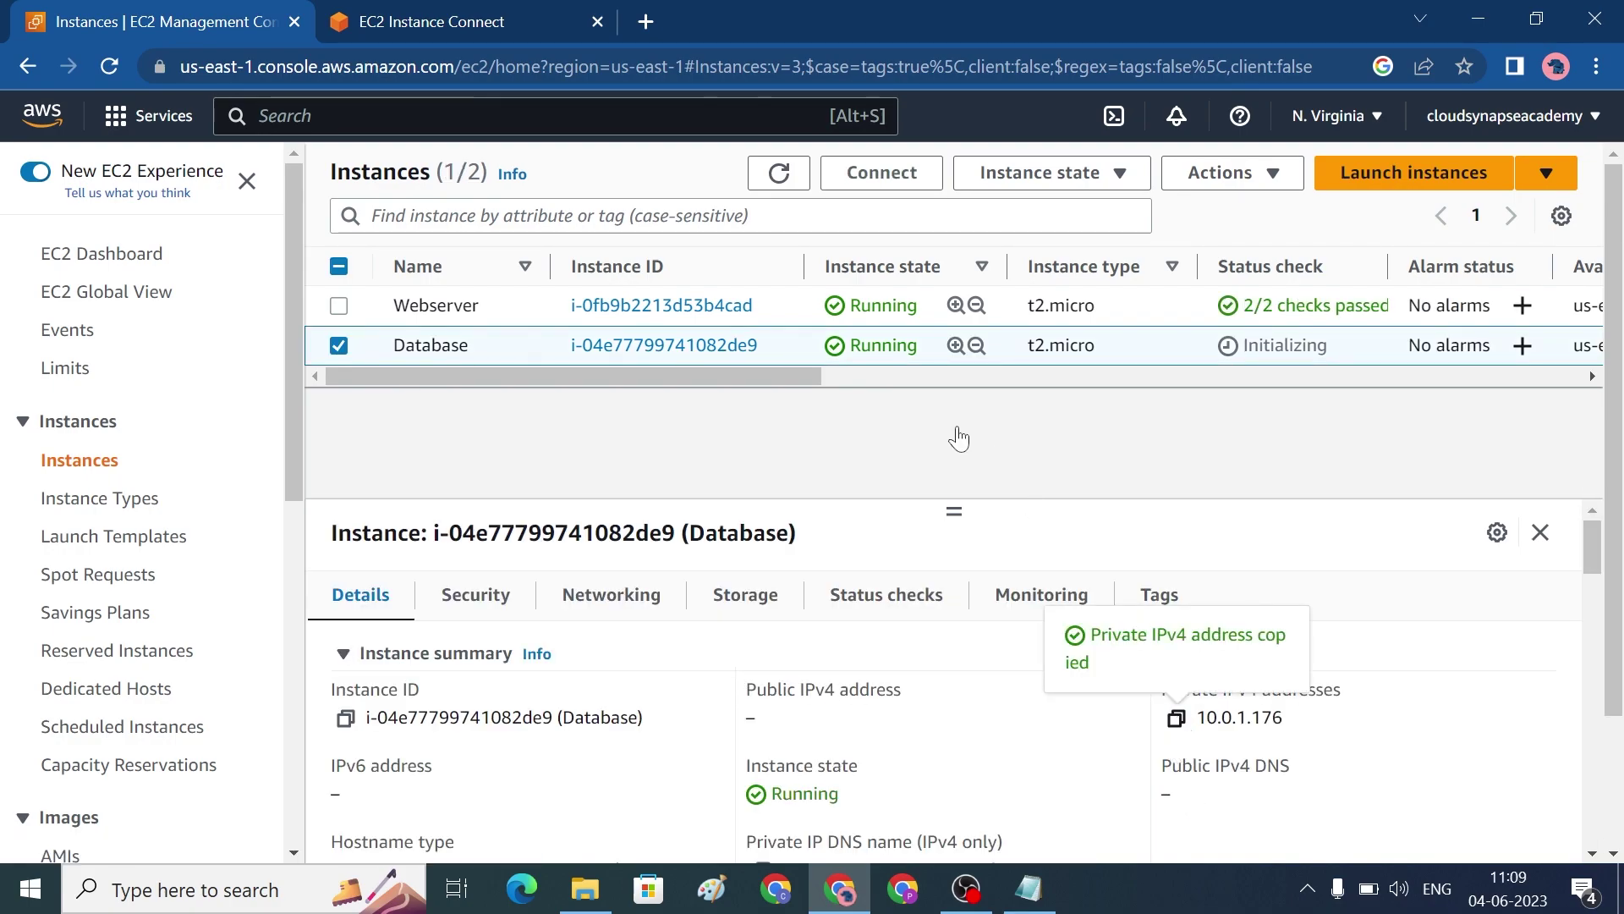
key("ctrl+Tab")
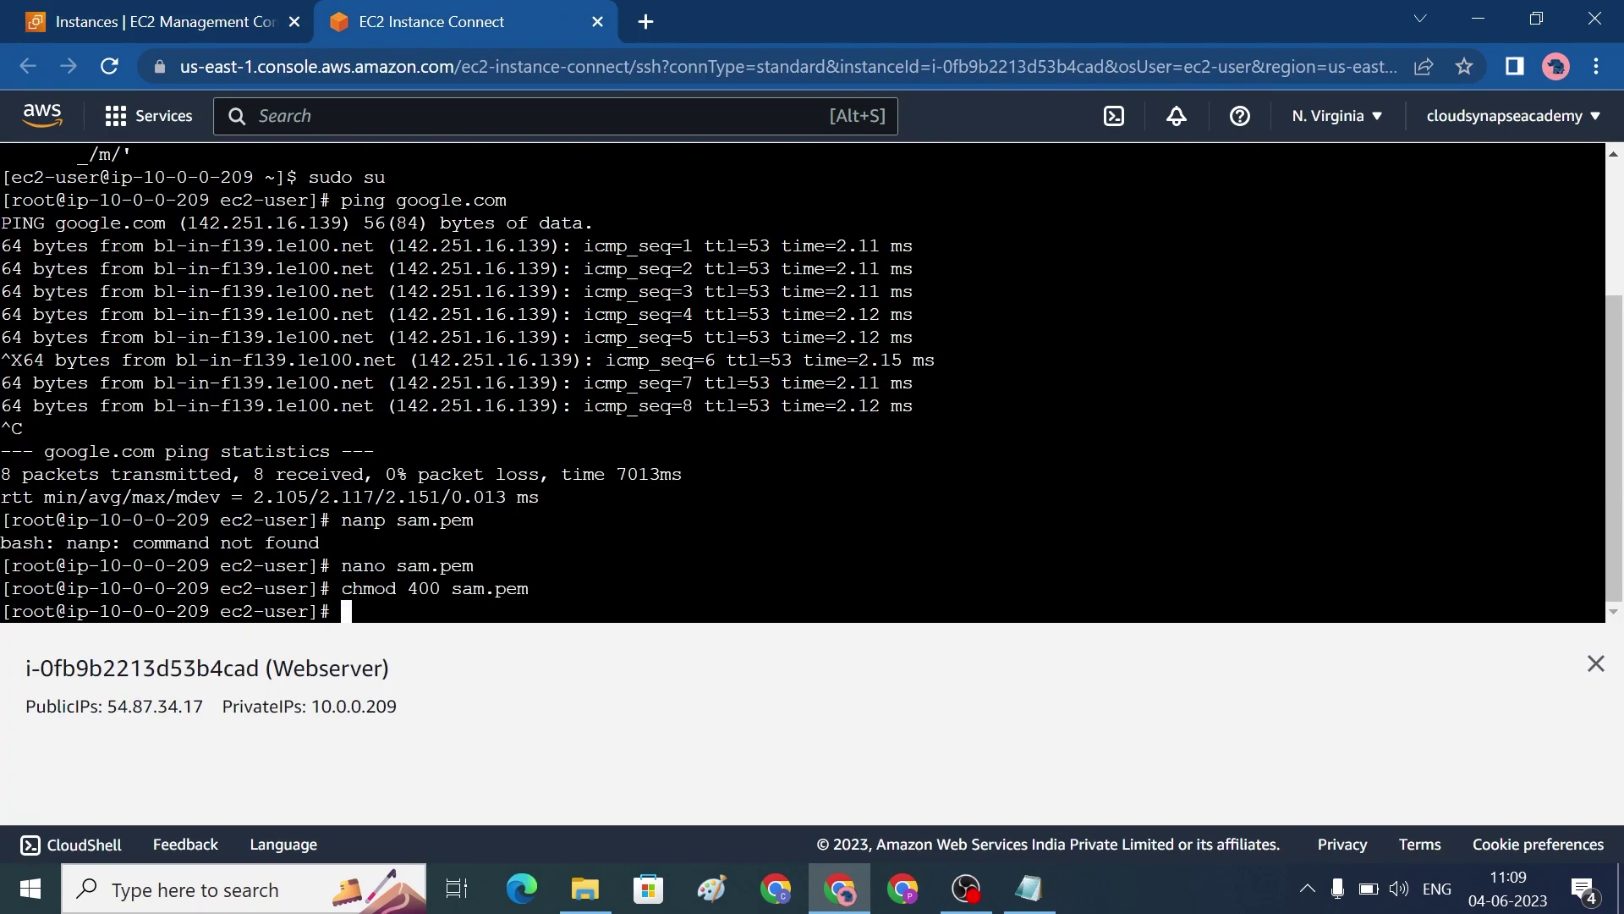
type("ssh -i sam.pem ")
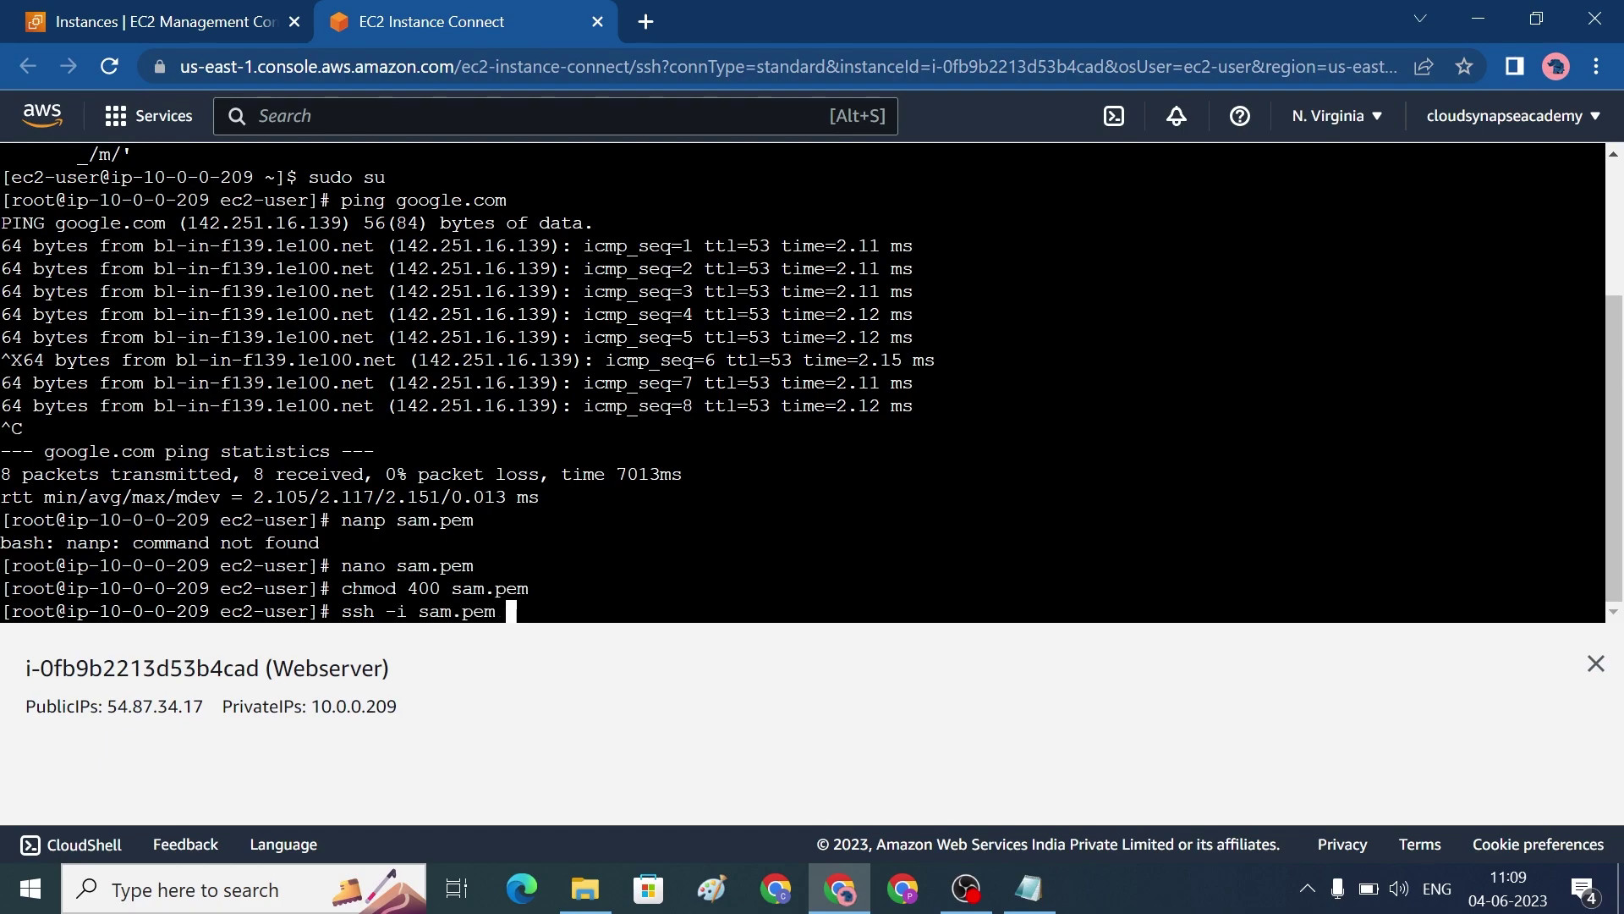
type("ec2")
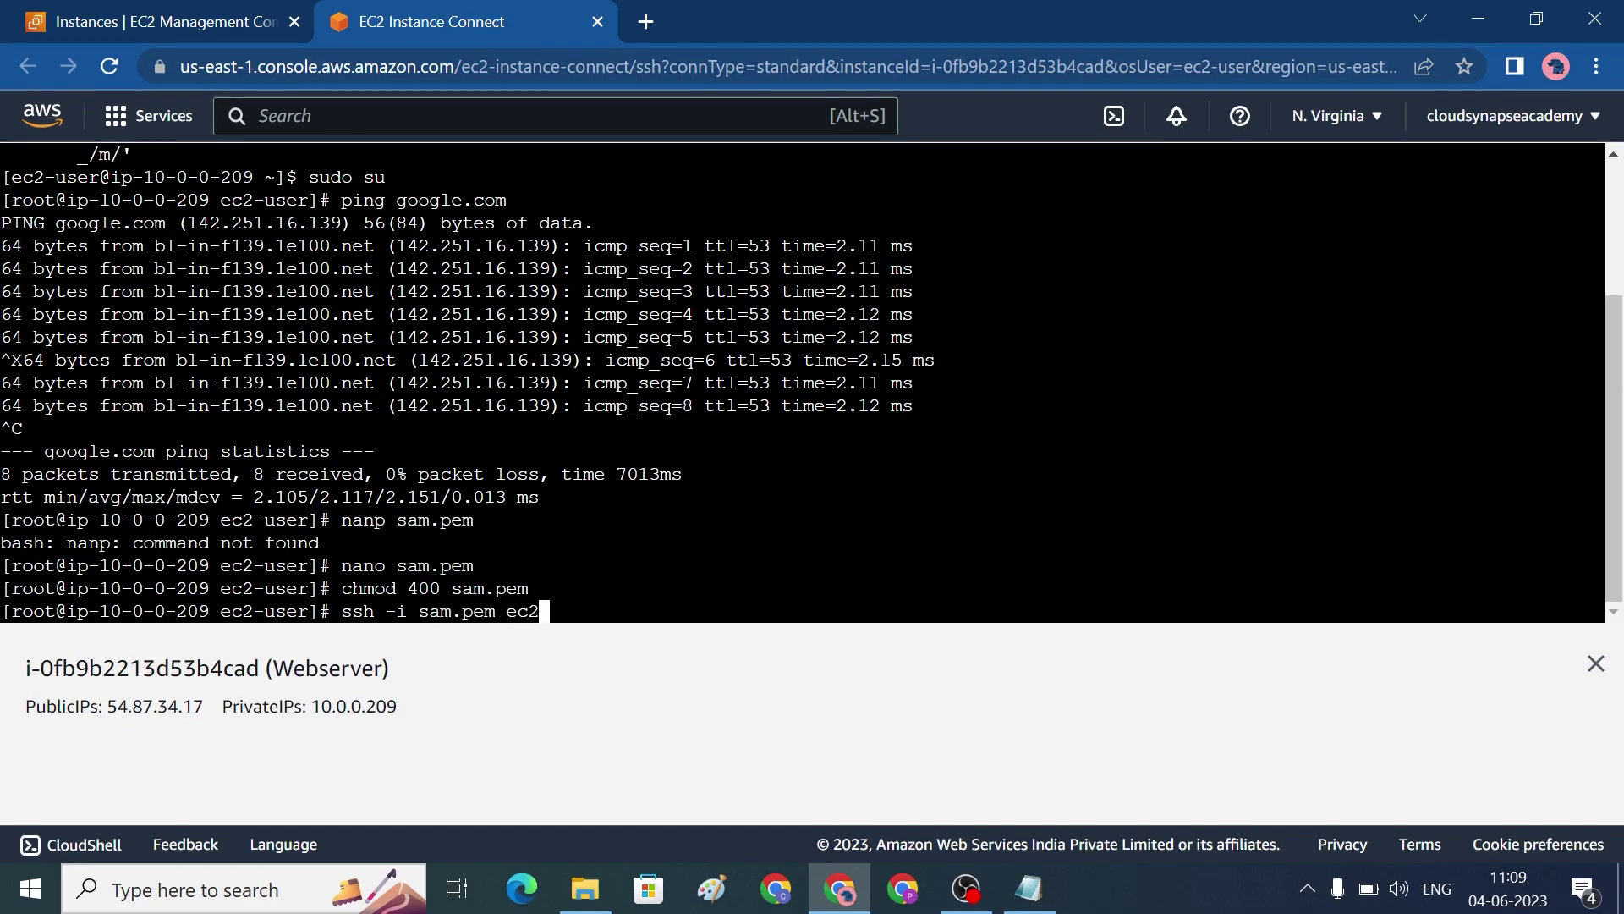
type("-user@")
right_click(763, 591)
left_click(851, 388)
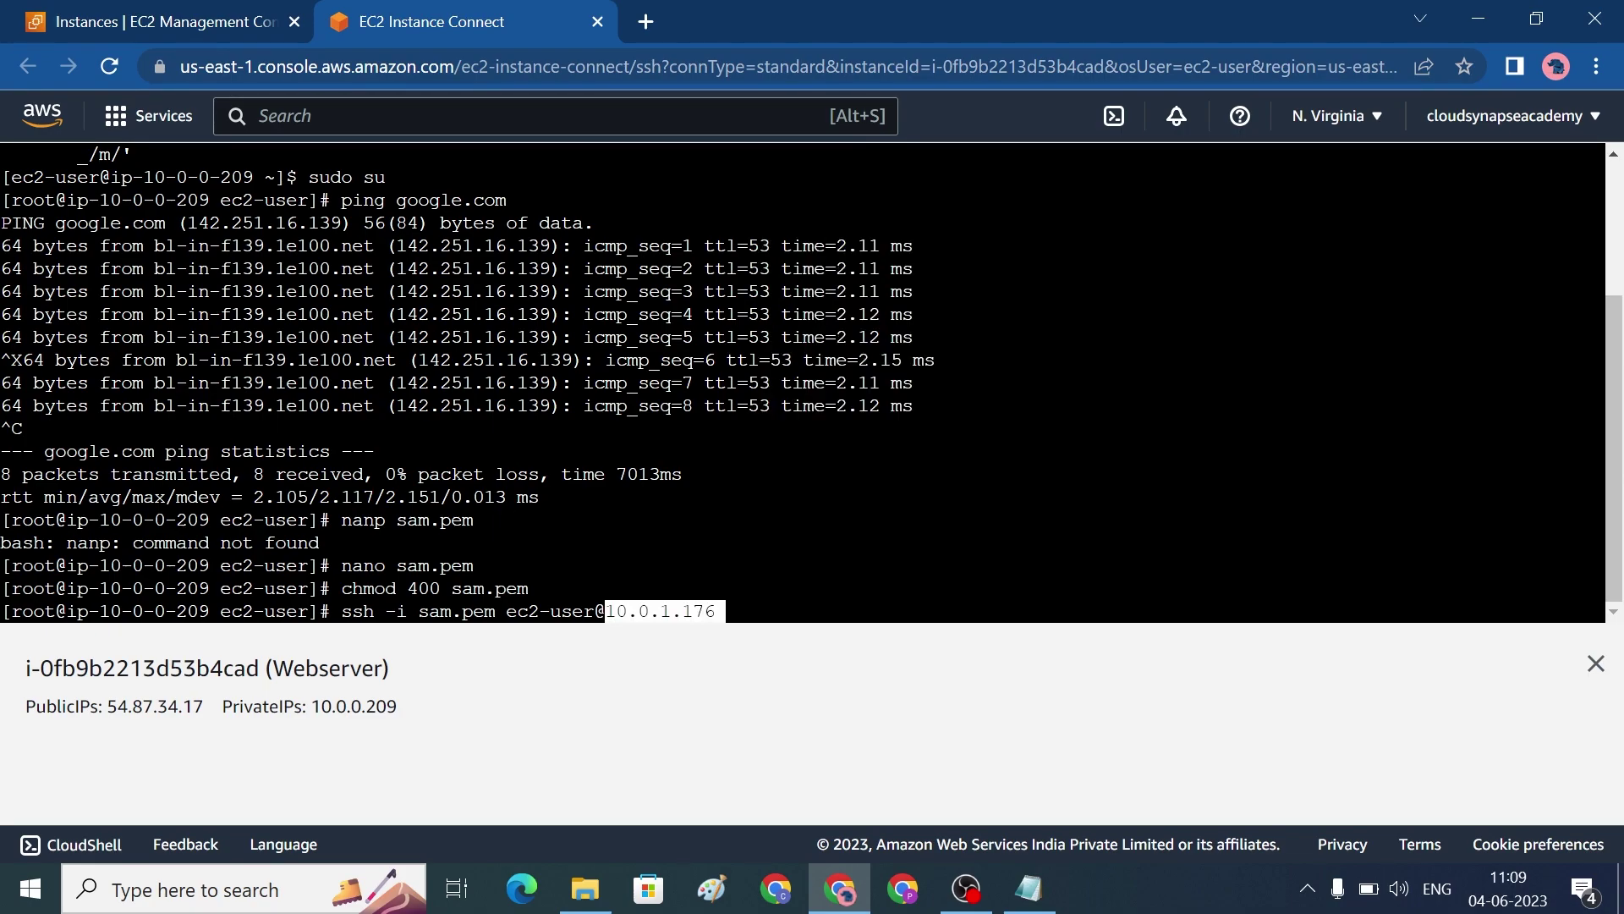
key("Return")
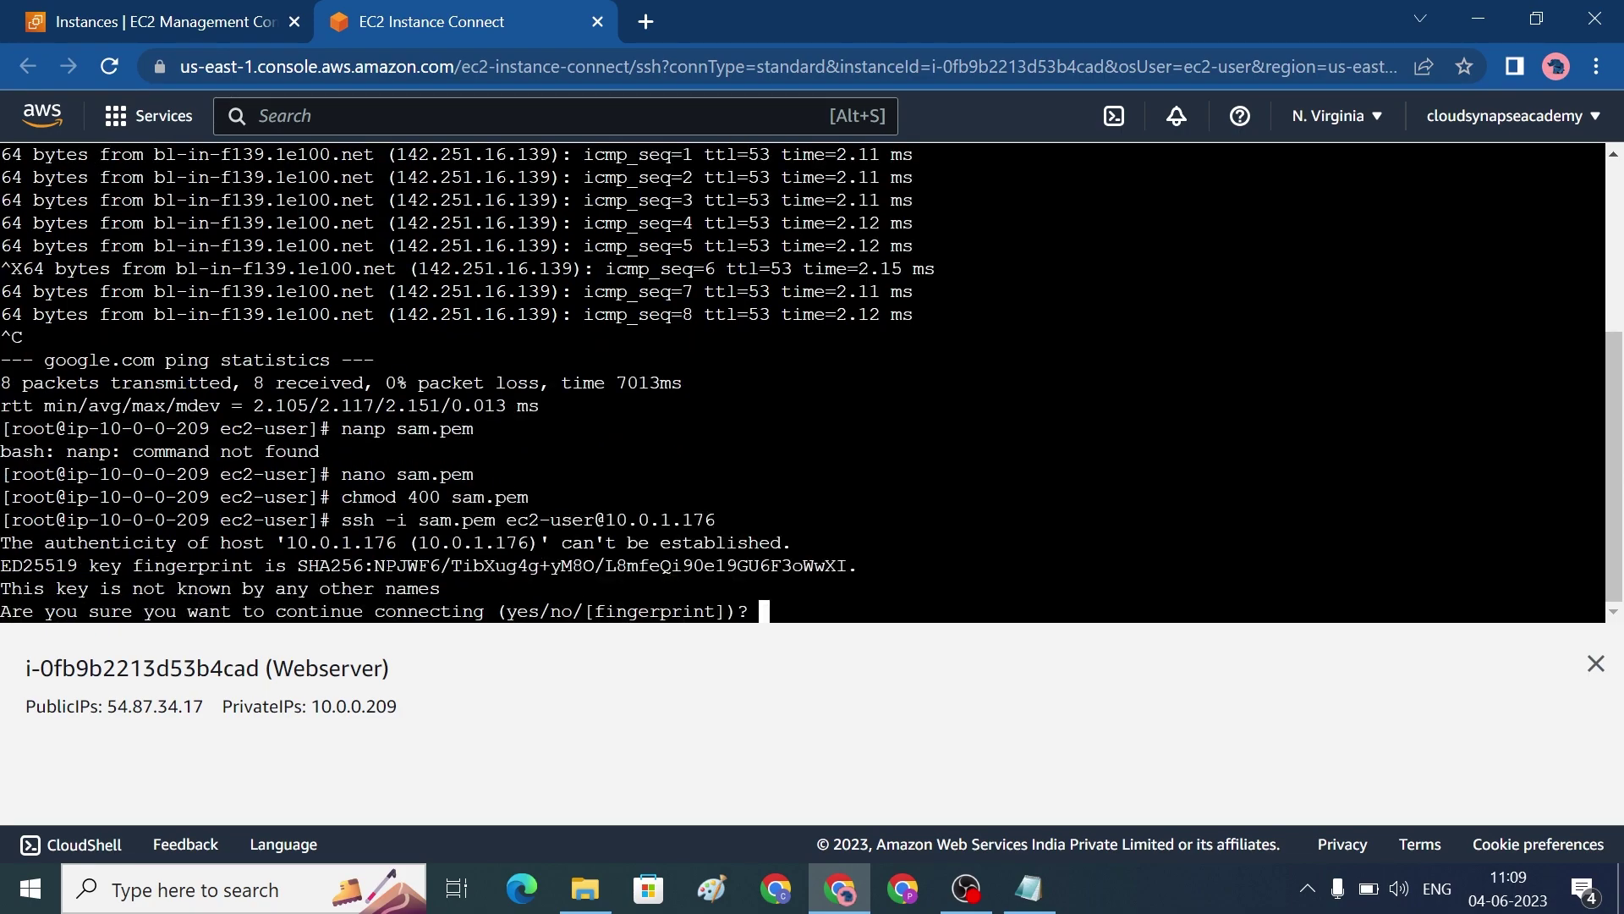
type("yes")
key("Return")
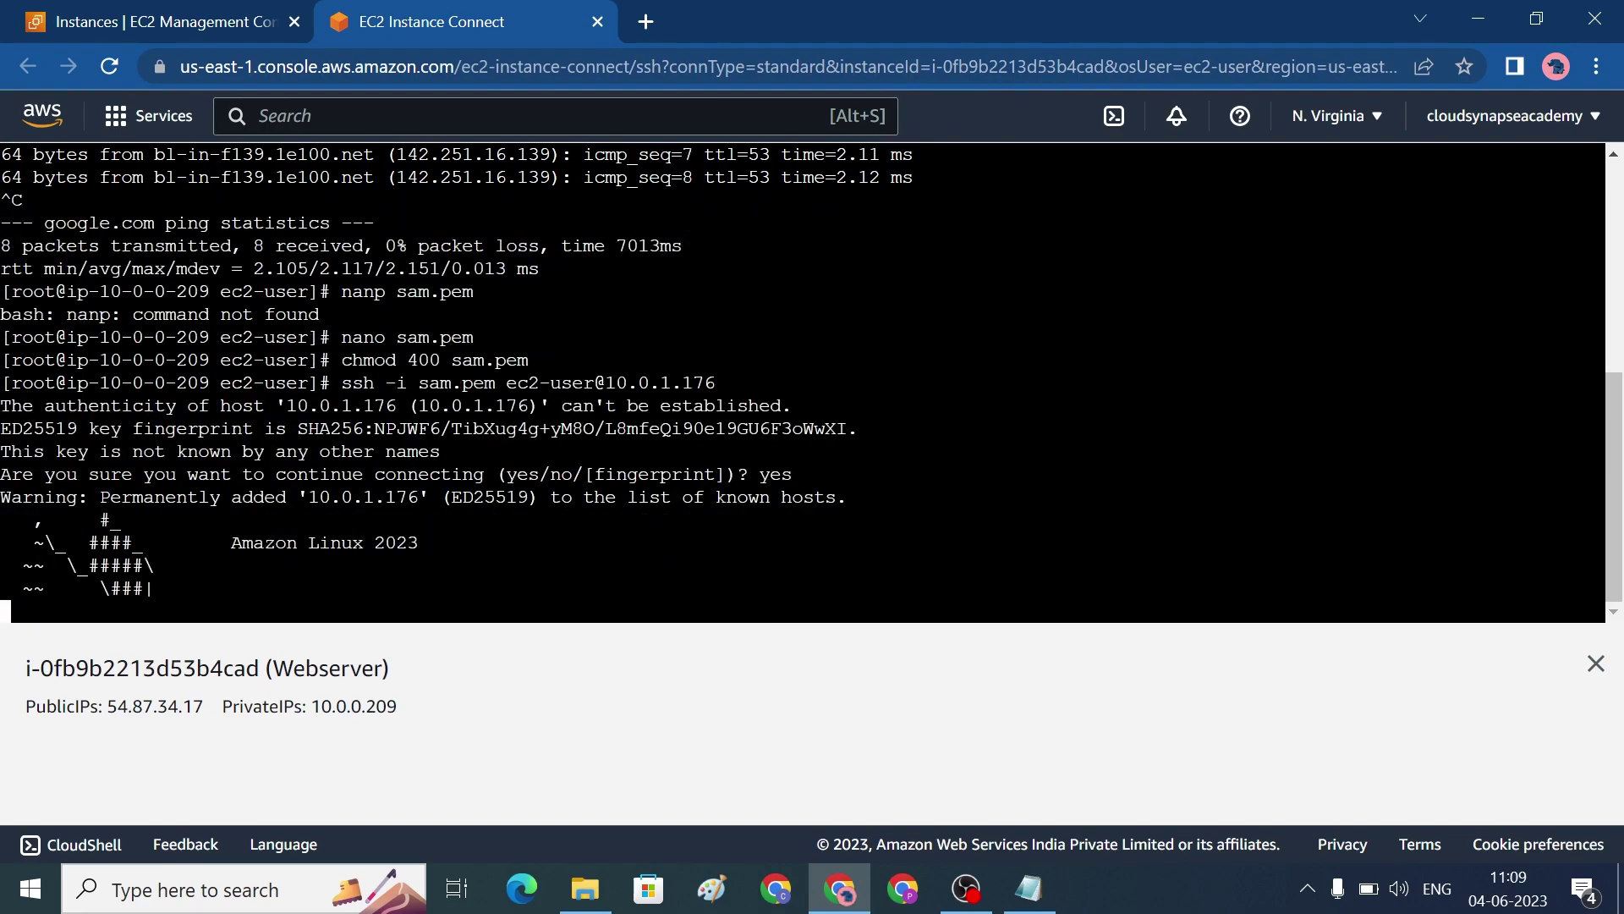
Step: Switch to the root user on the Database instance with sudo su and test its internet access by pinging google.com
type("sudo s")
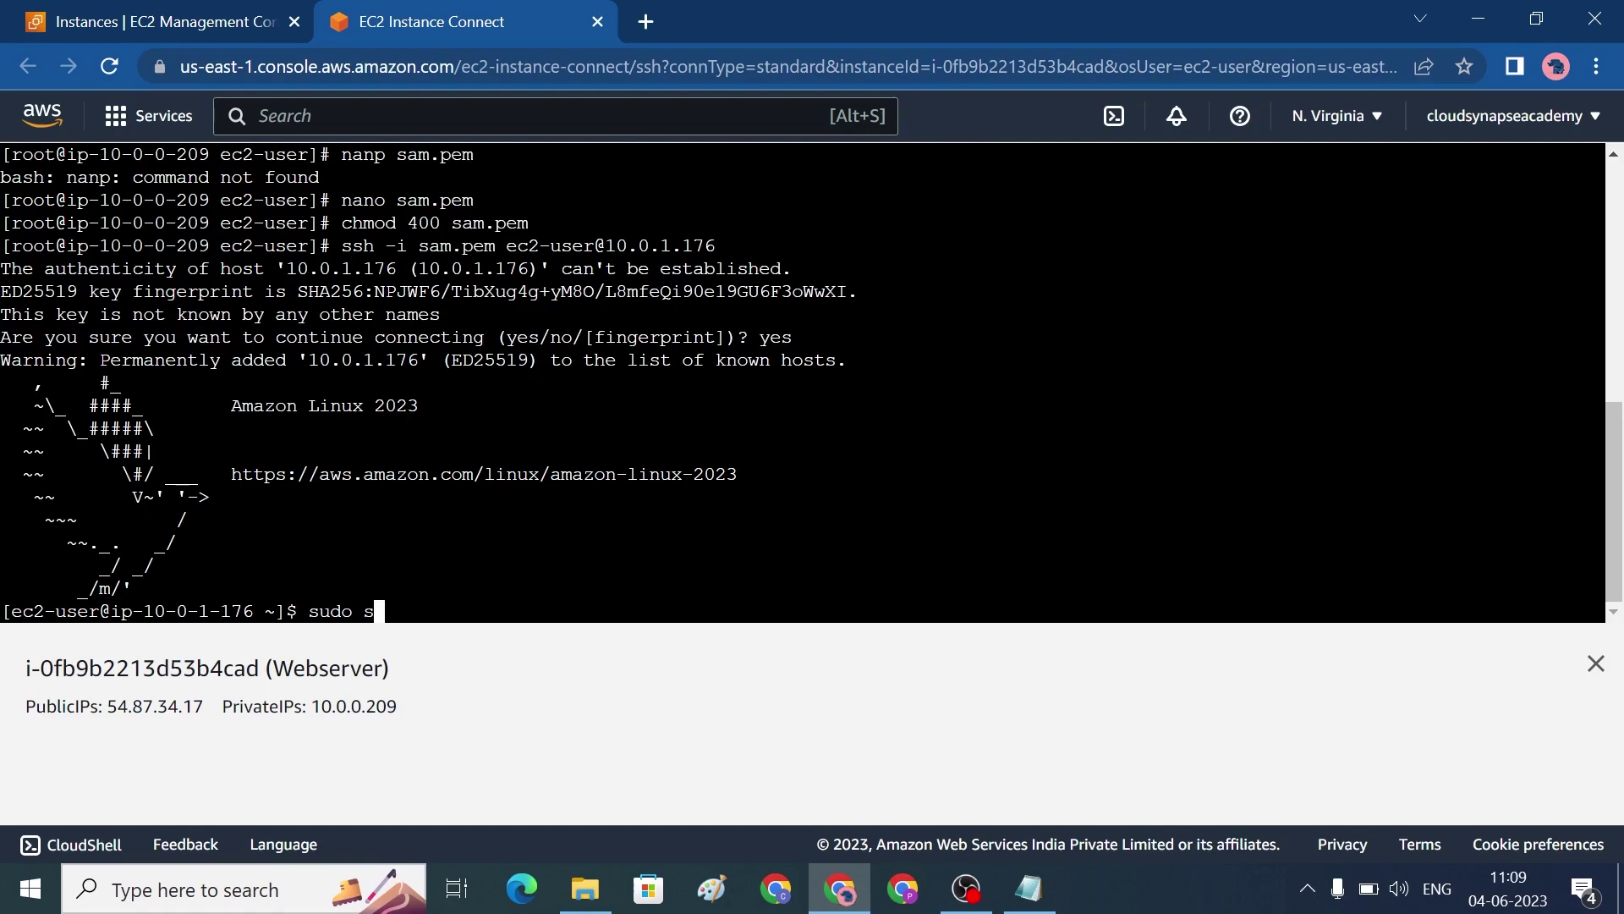
type("u")
key("Return")
type("p")
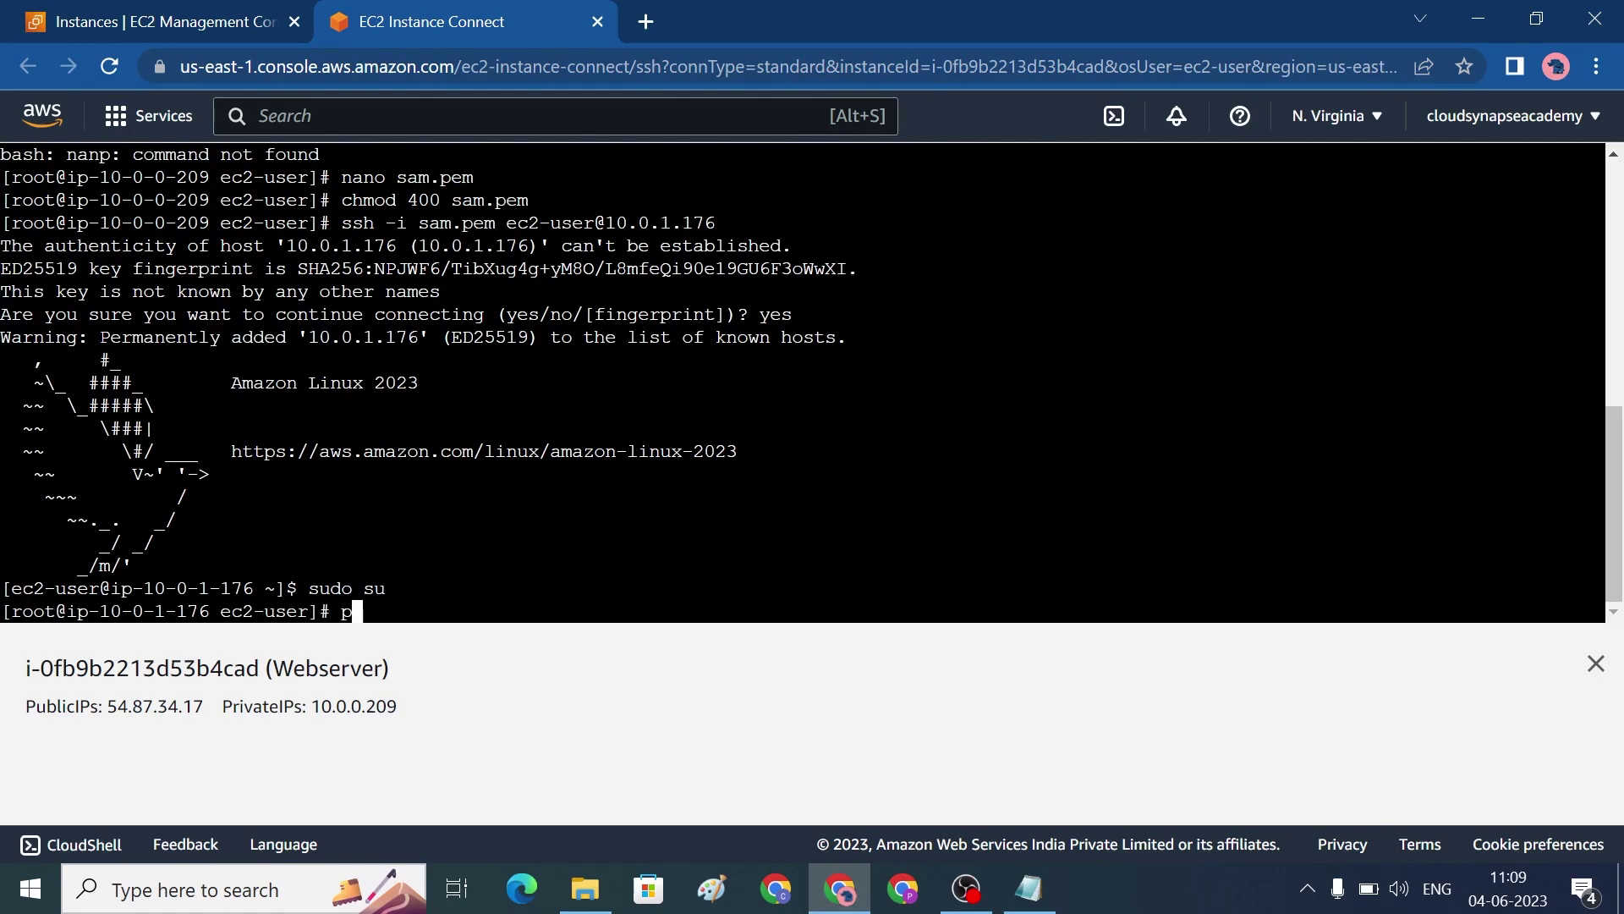
type("ing google.com")
key("Return")
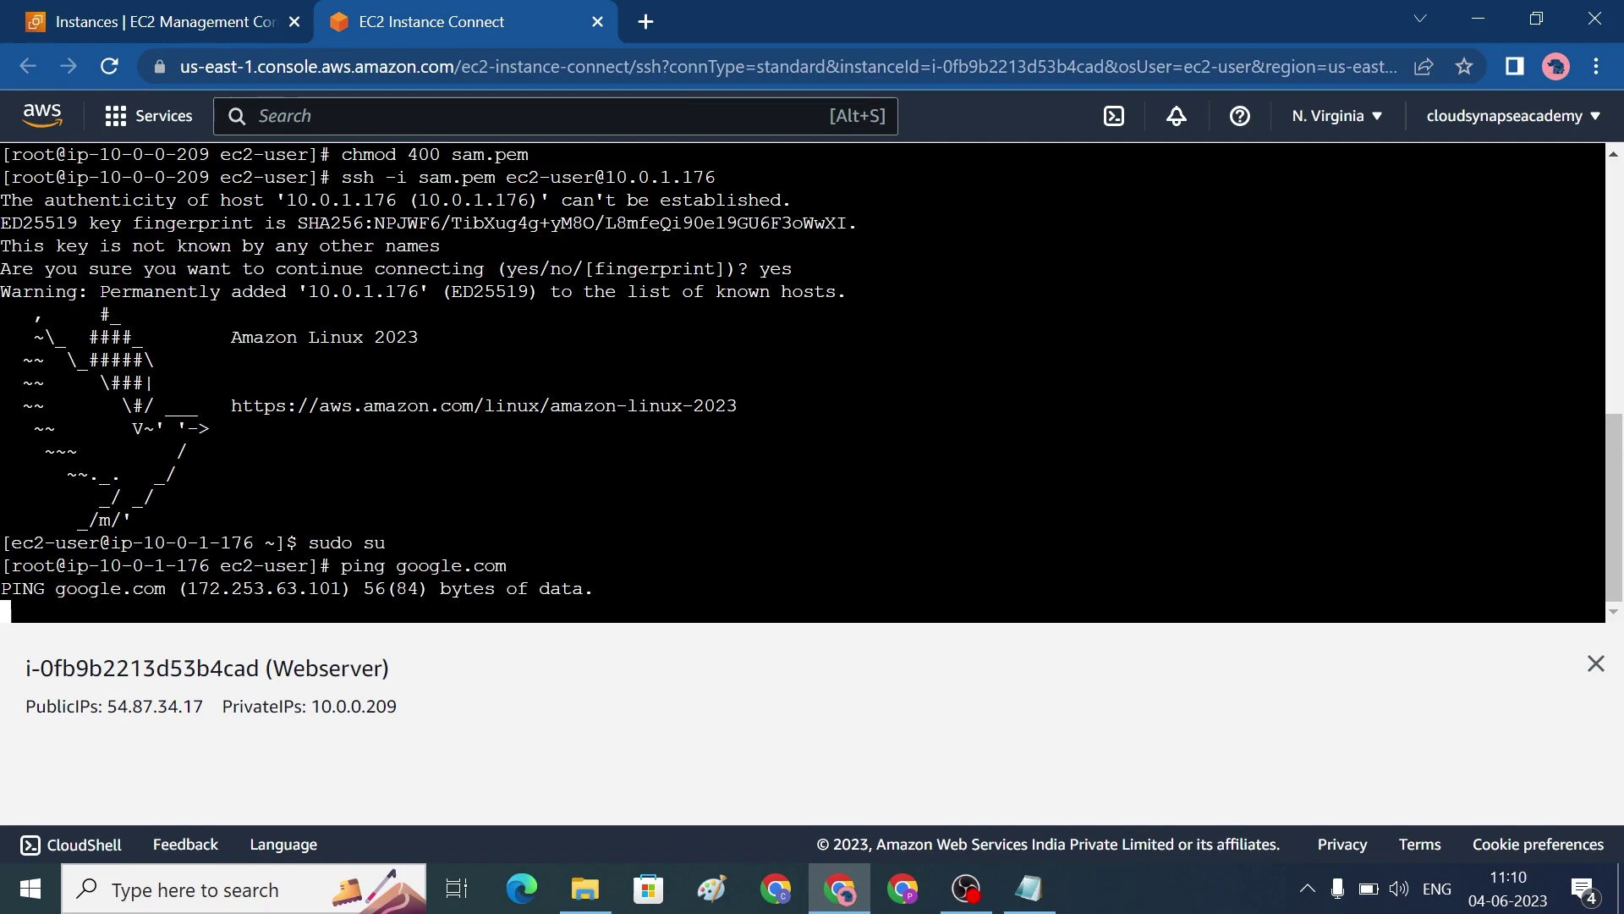
Step: Duplicate the EC2 instances browser tab, search for vpc in the copy, and open the VPC service's NAT gateways page
left_click(150, 27)
right_click(170, 23)
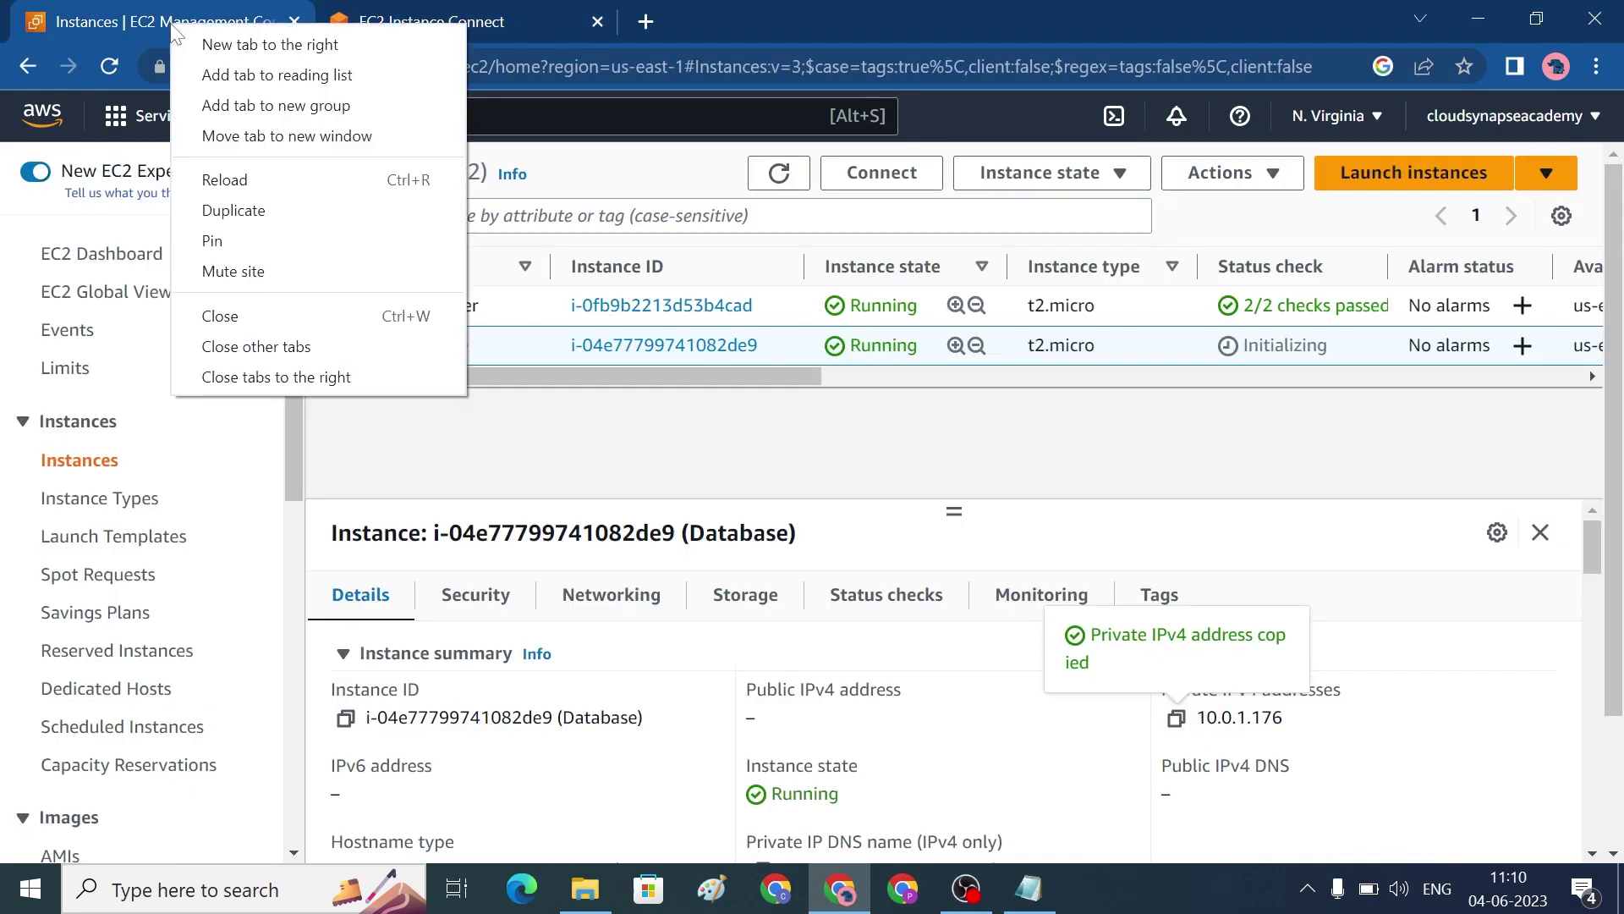
left_click(306, 225)
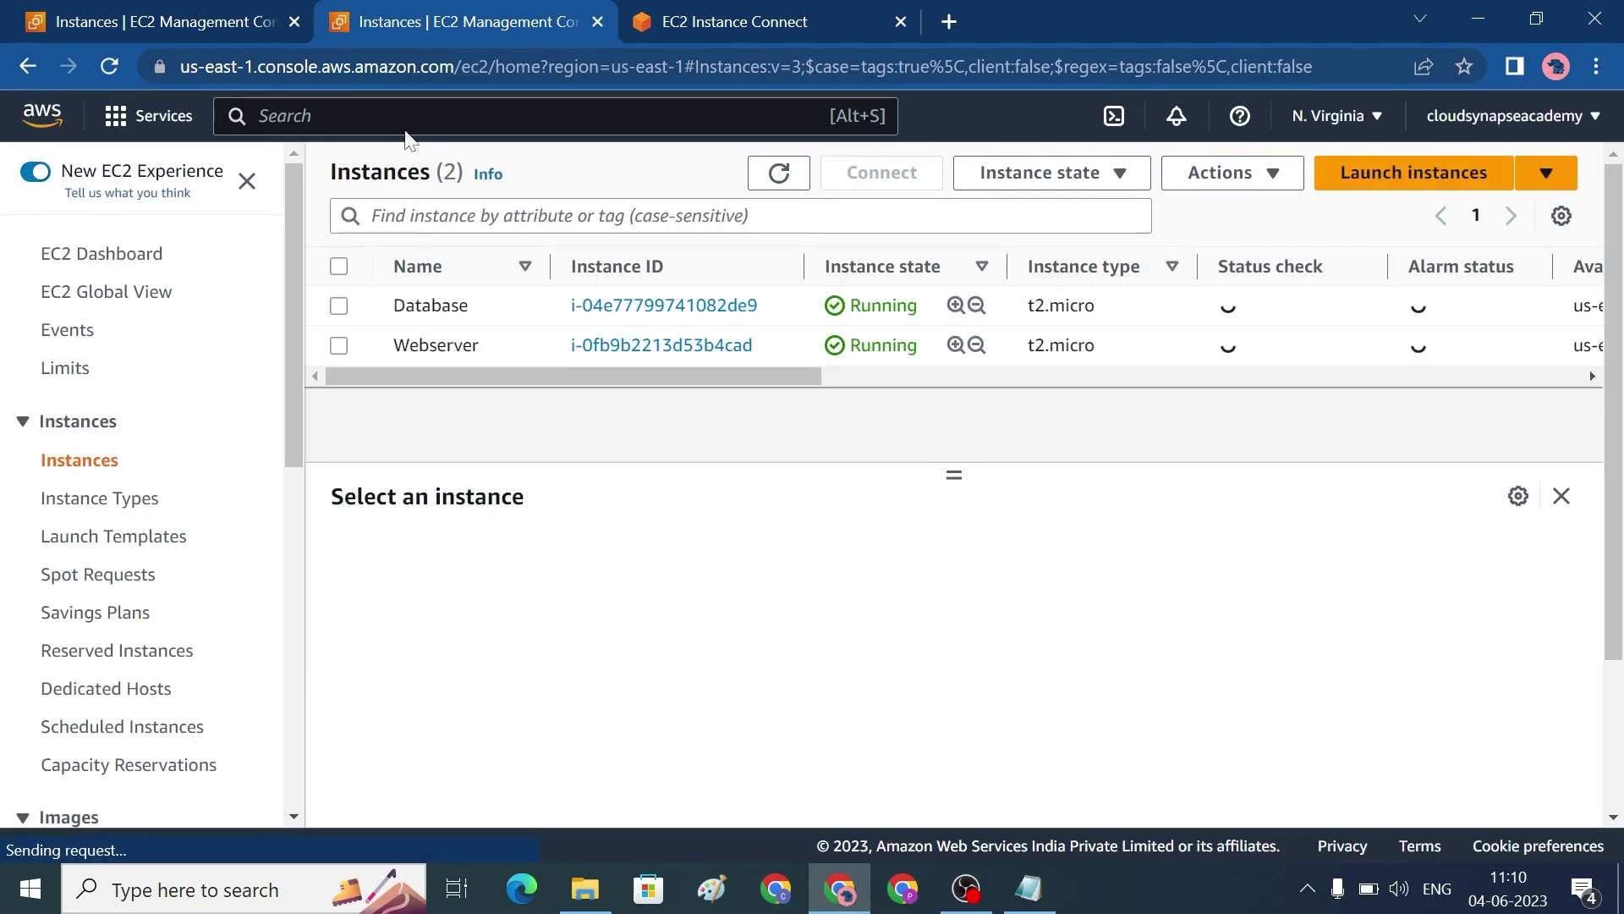
left_click(406, 133)
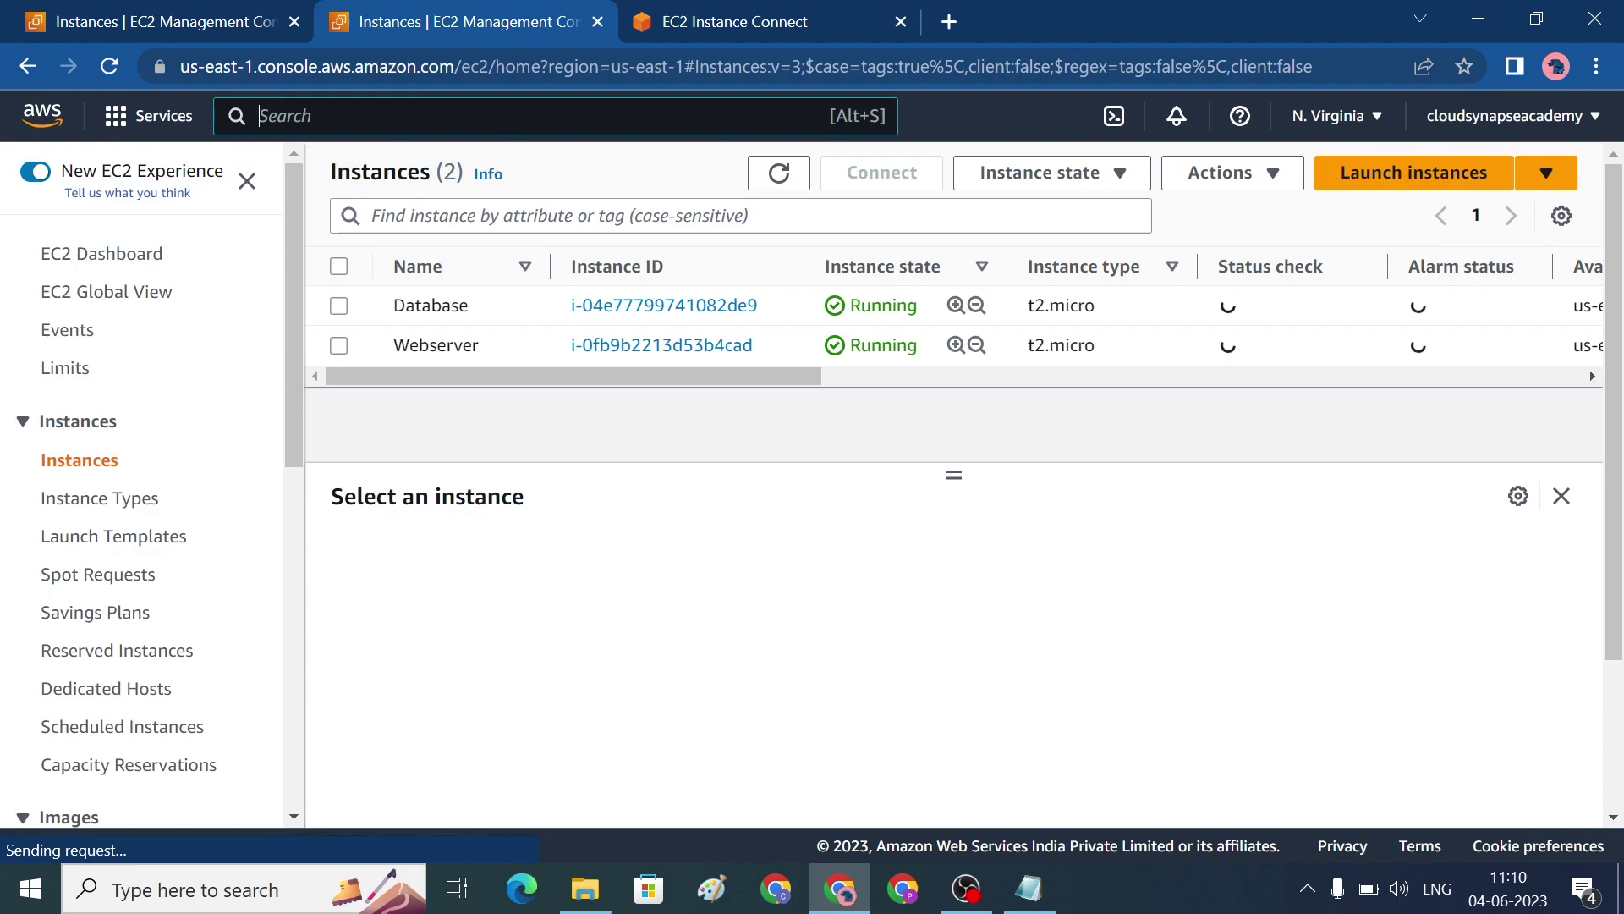
type("vpc")
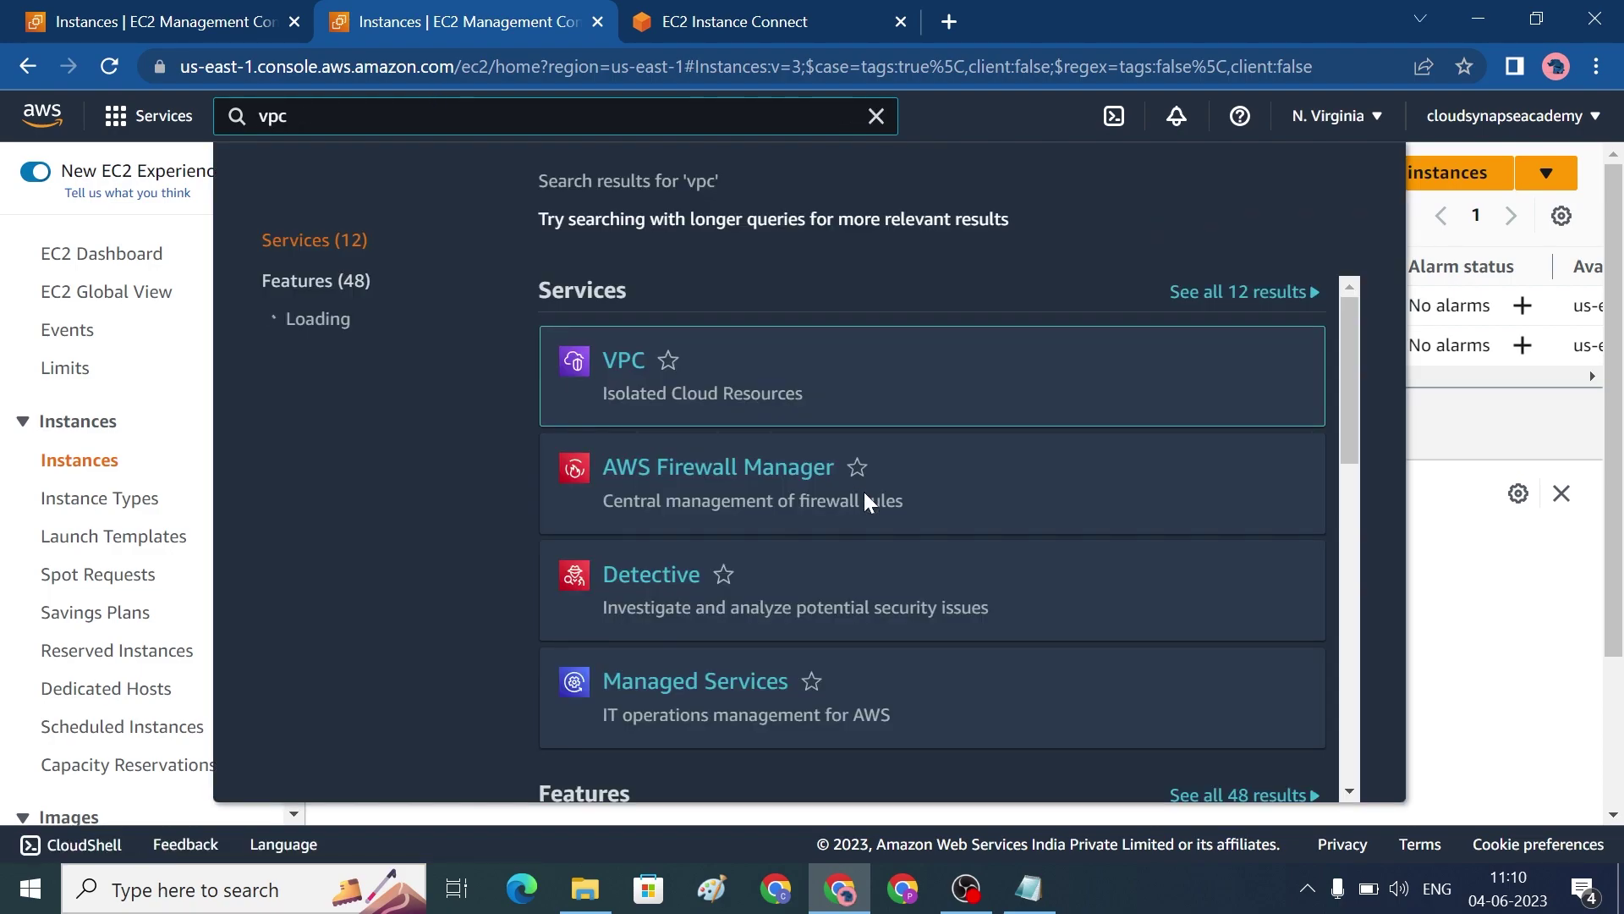
key("Return")
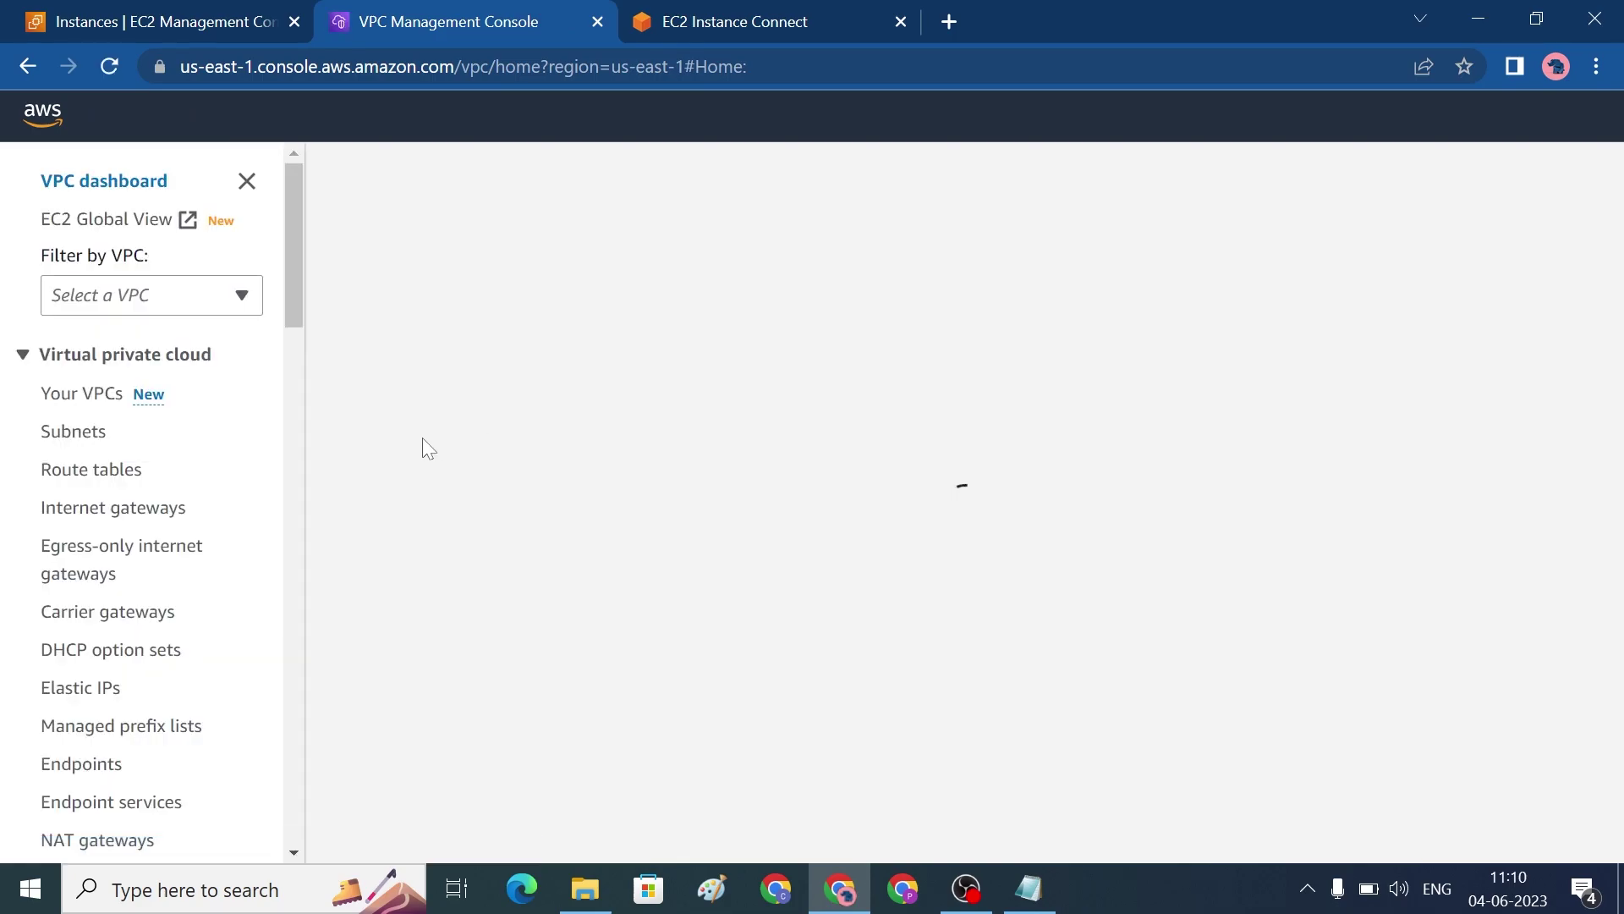
scroll(145, 671, "down", 3)
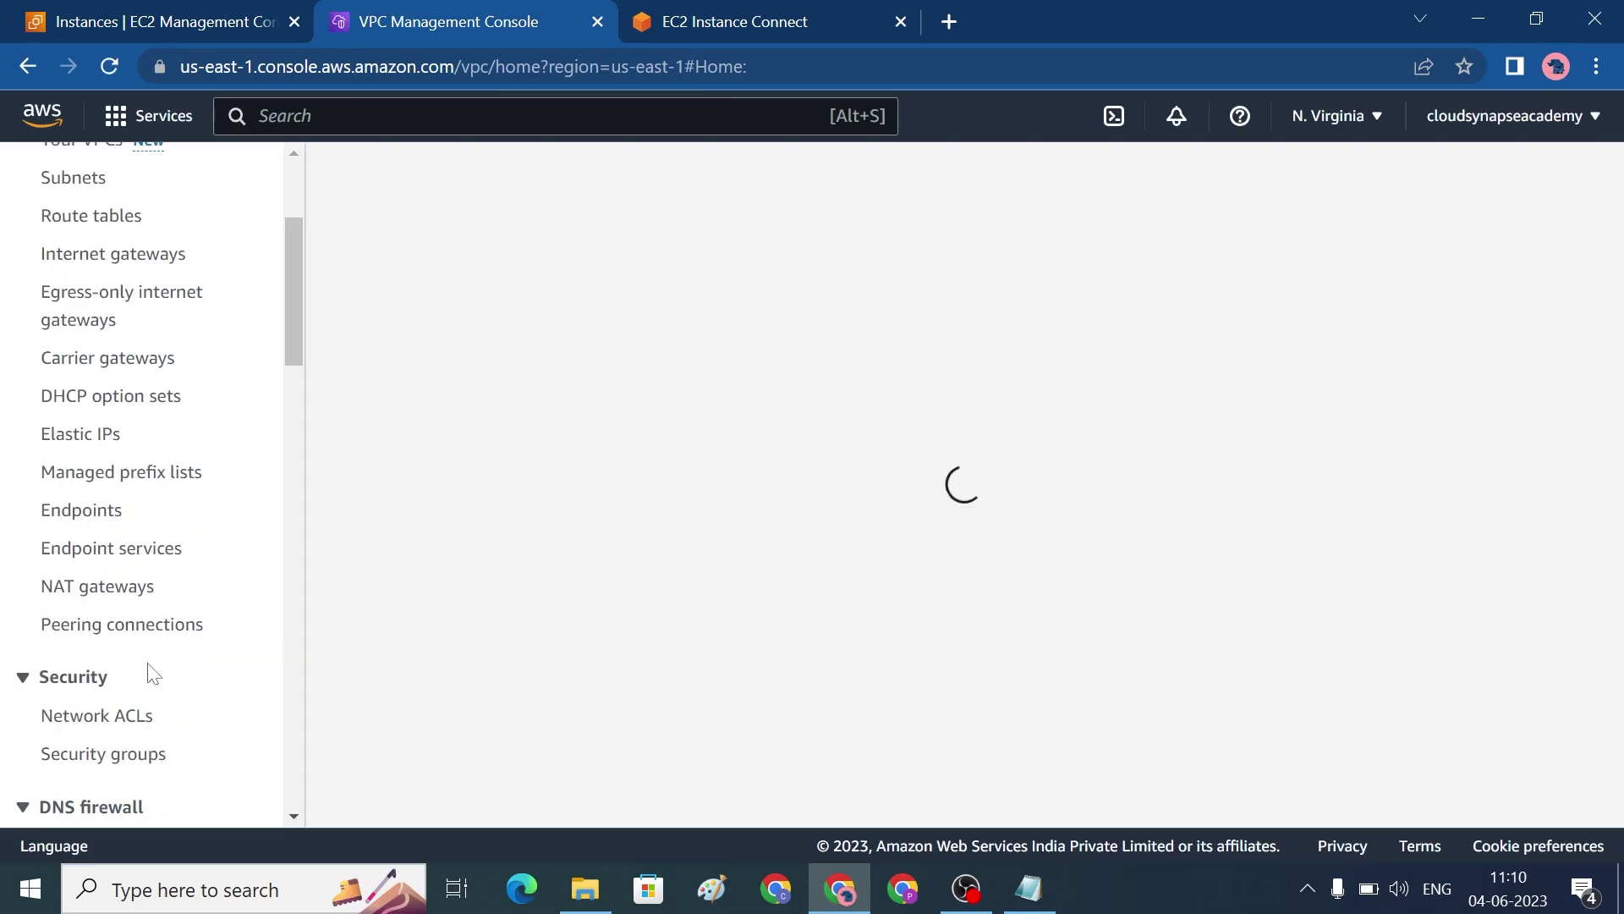
left_click(121, 597)
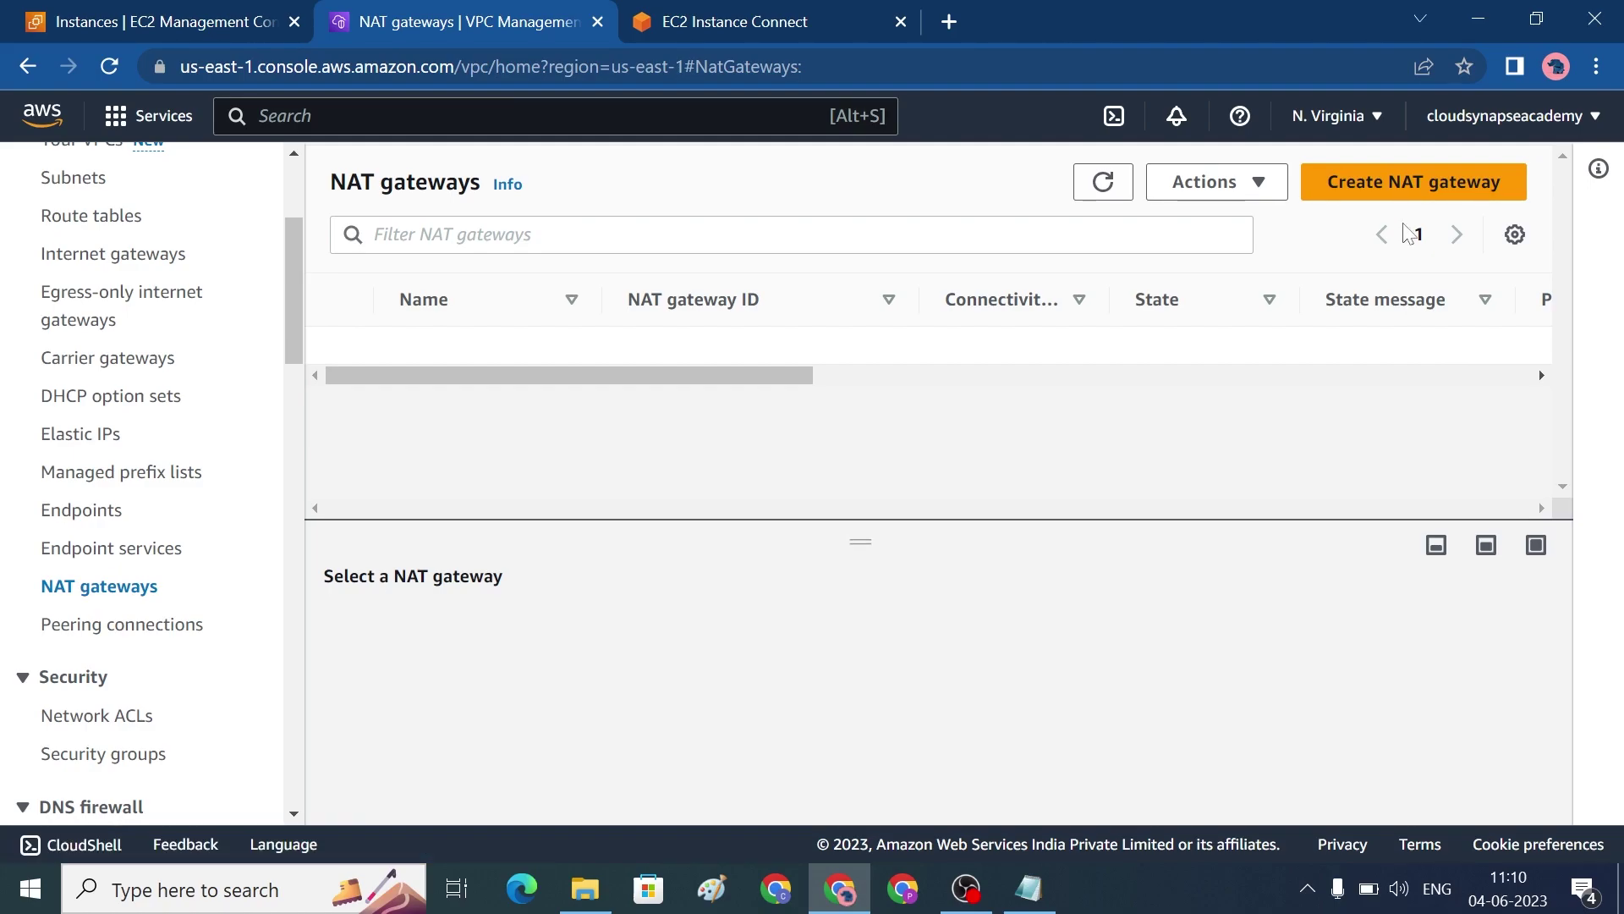
Step: Start a new NAT gateway named CS-NAT and place it in the CS-Public-Subnet subnet
left_click(1412, 188)
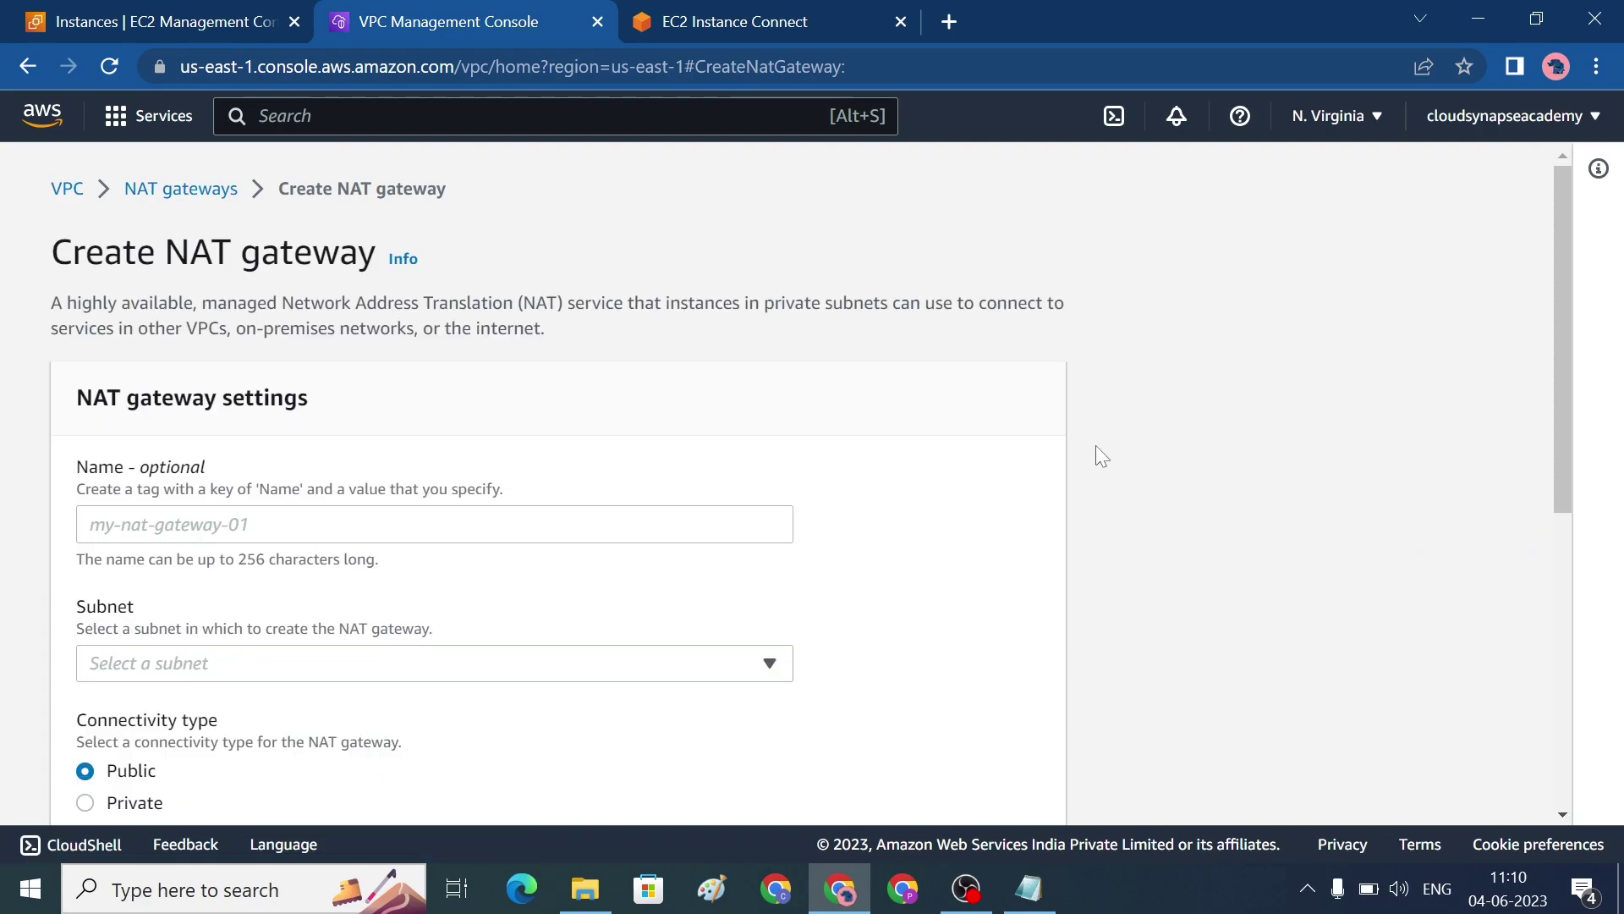
scroll(490, 556, "down", 2)
left_click(224, 398)
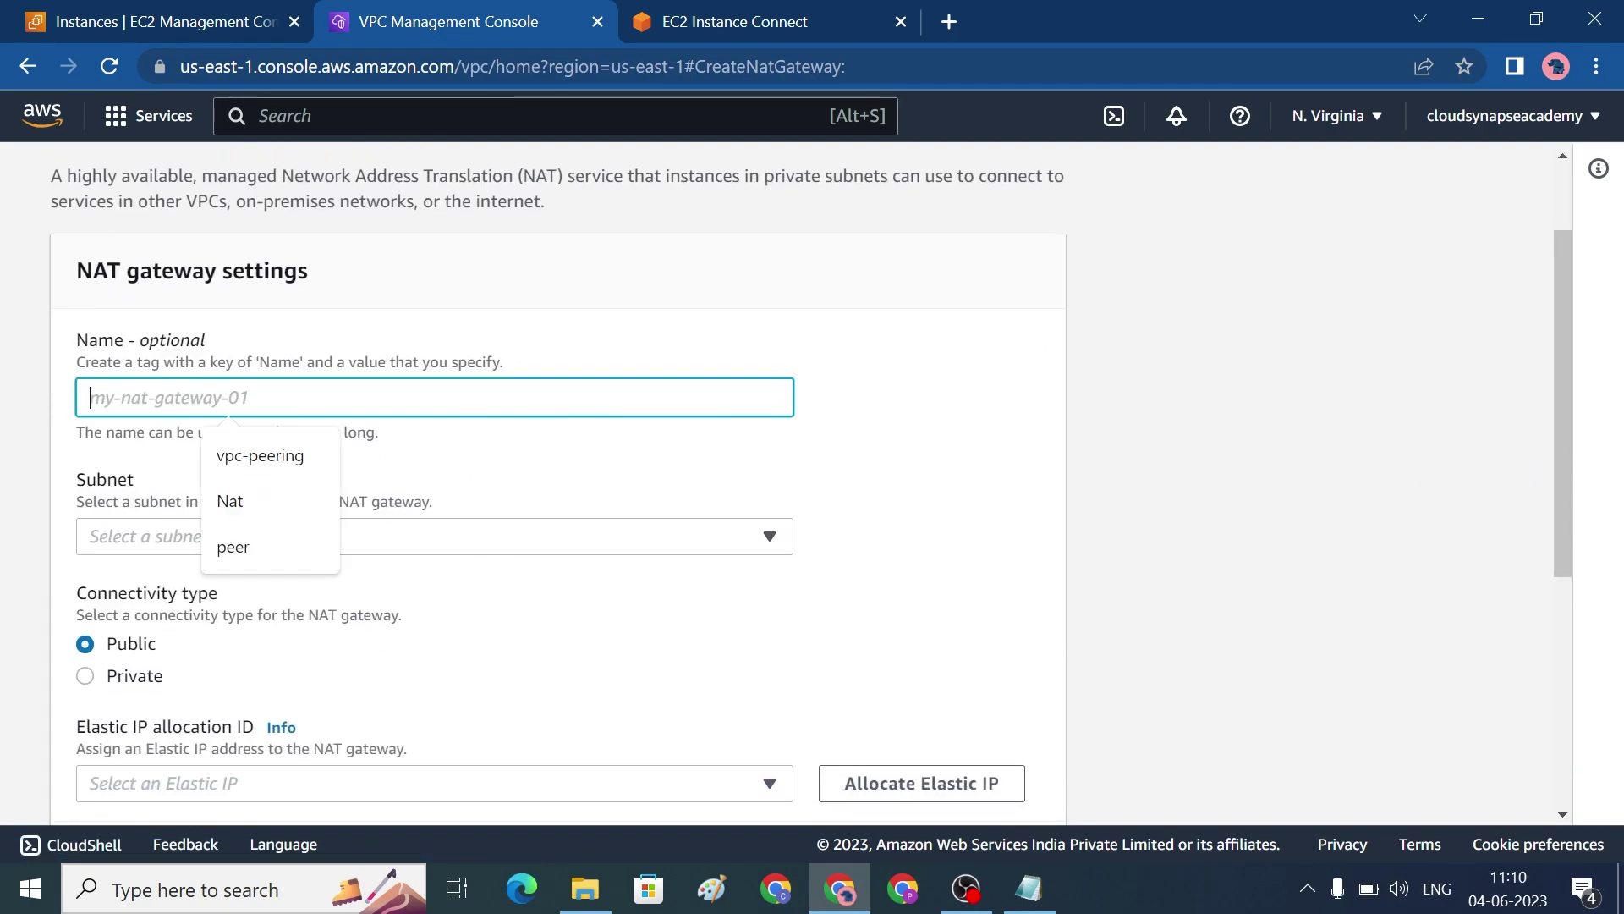
type("cs-NAT")
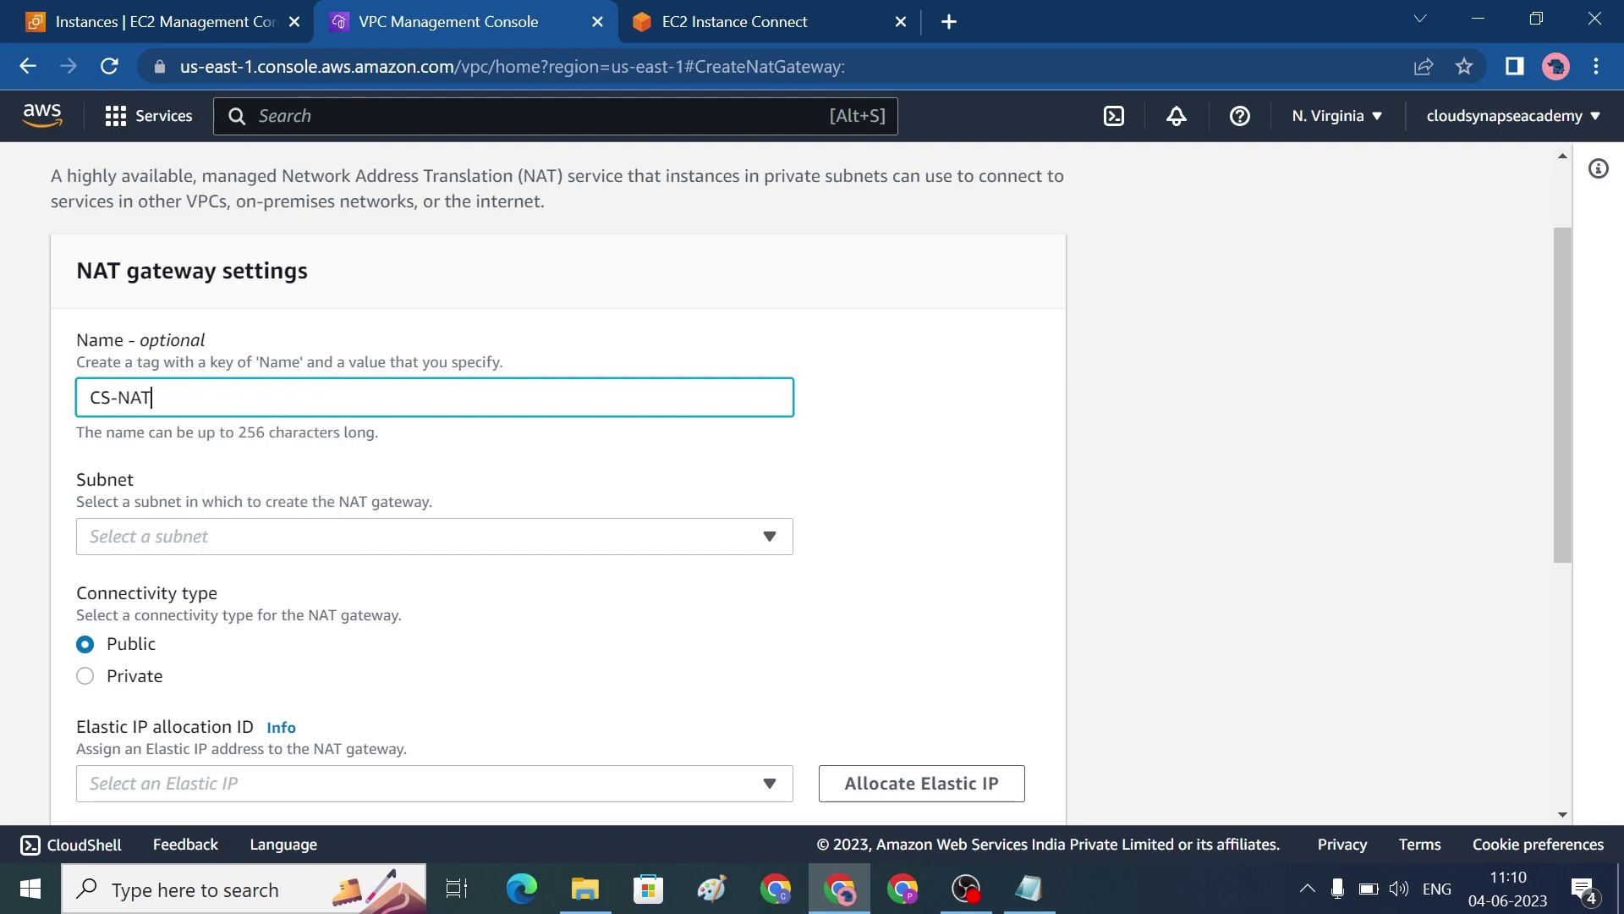
left_click(580, 548)
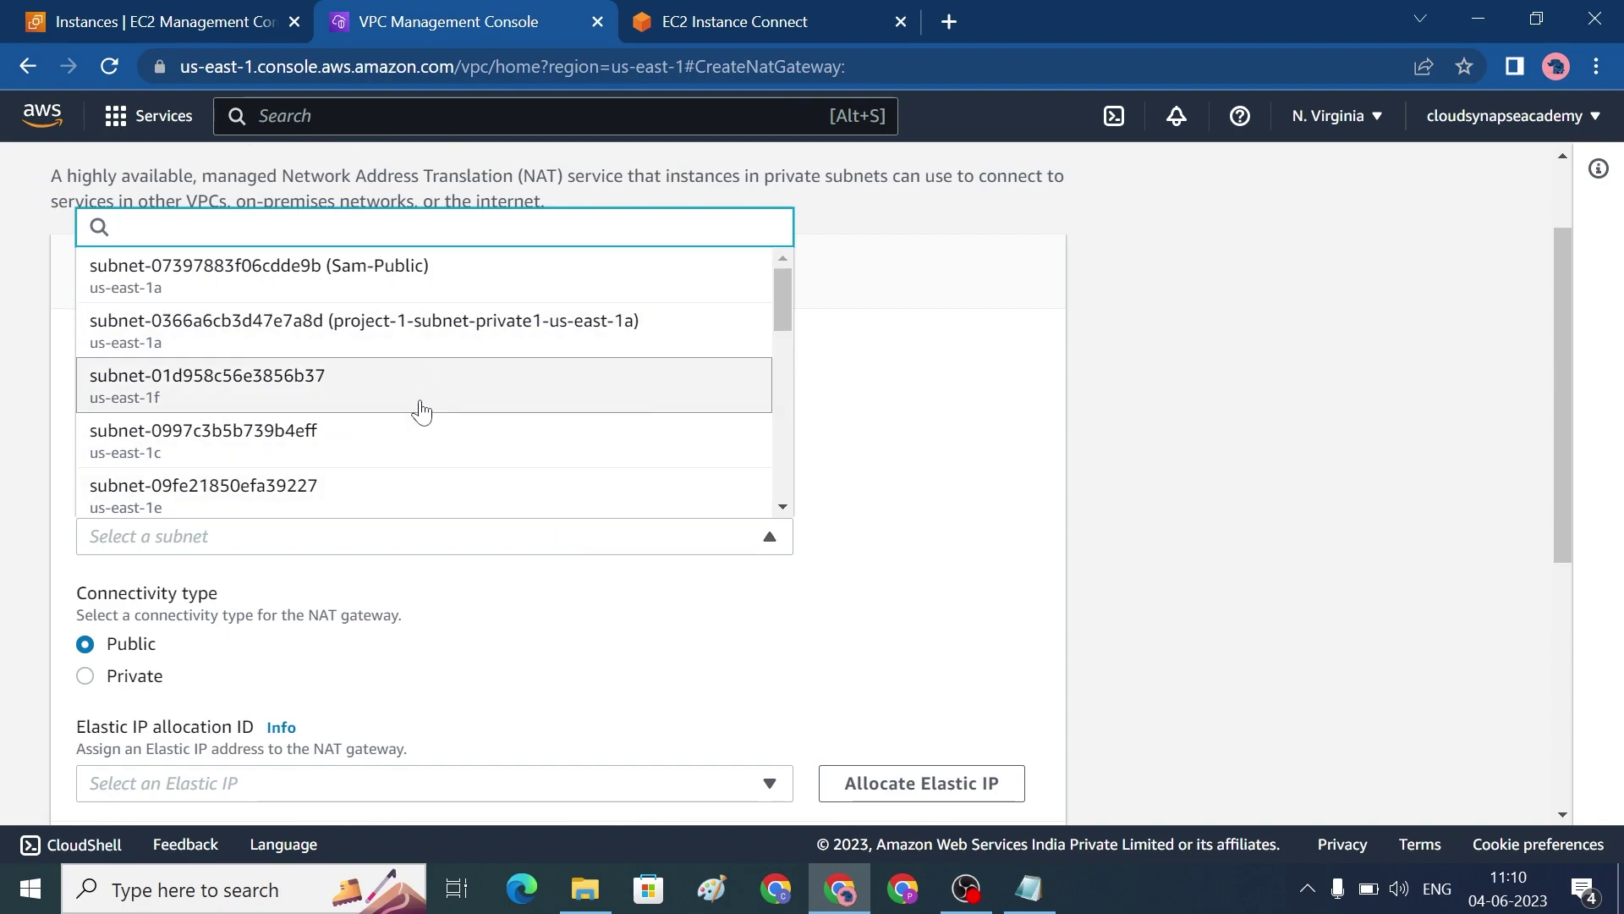
scroll(423, 414, "down", 3)
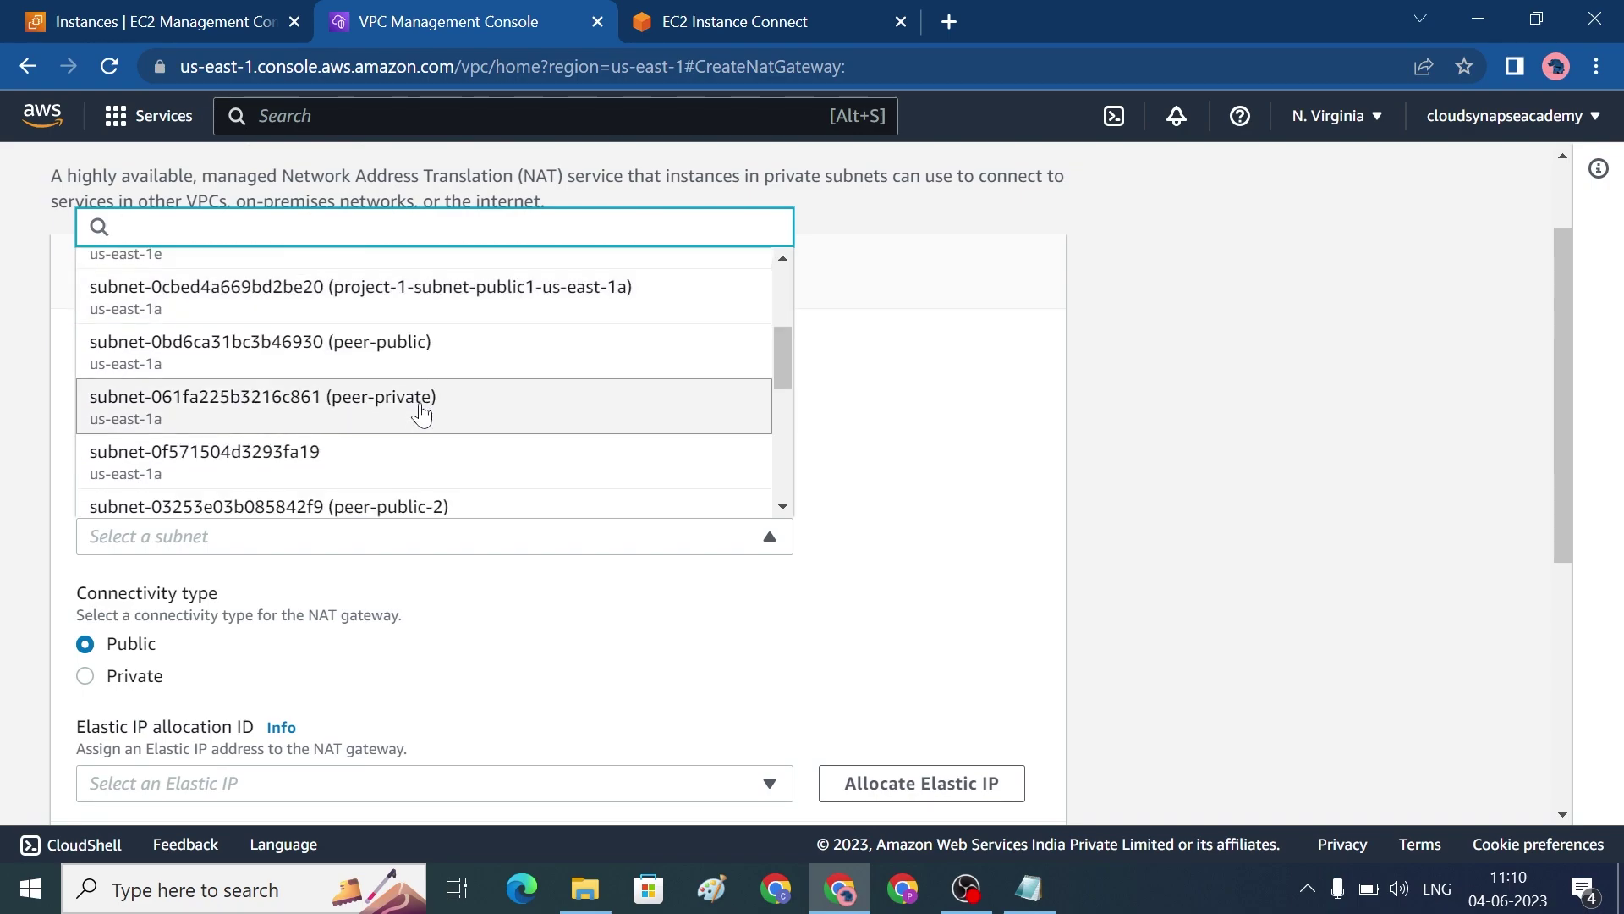
scroll(484, 445, "down", 1)
scroll(489, 446, "down", 1)
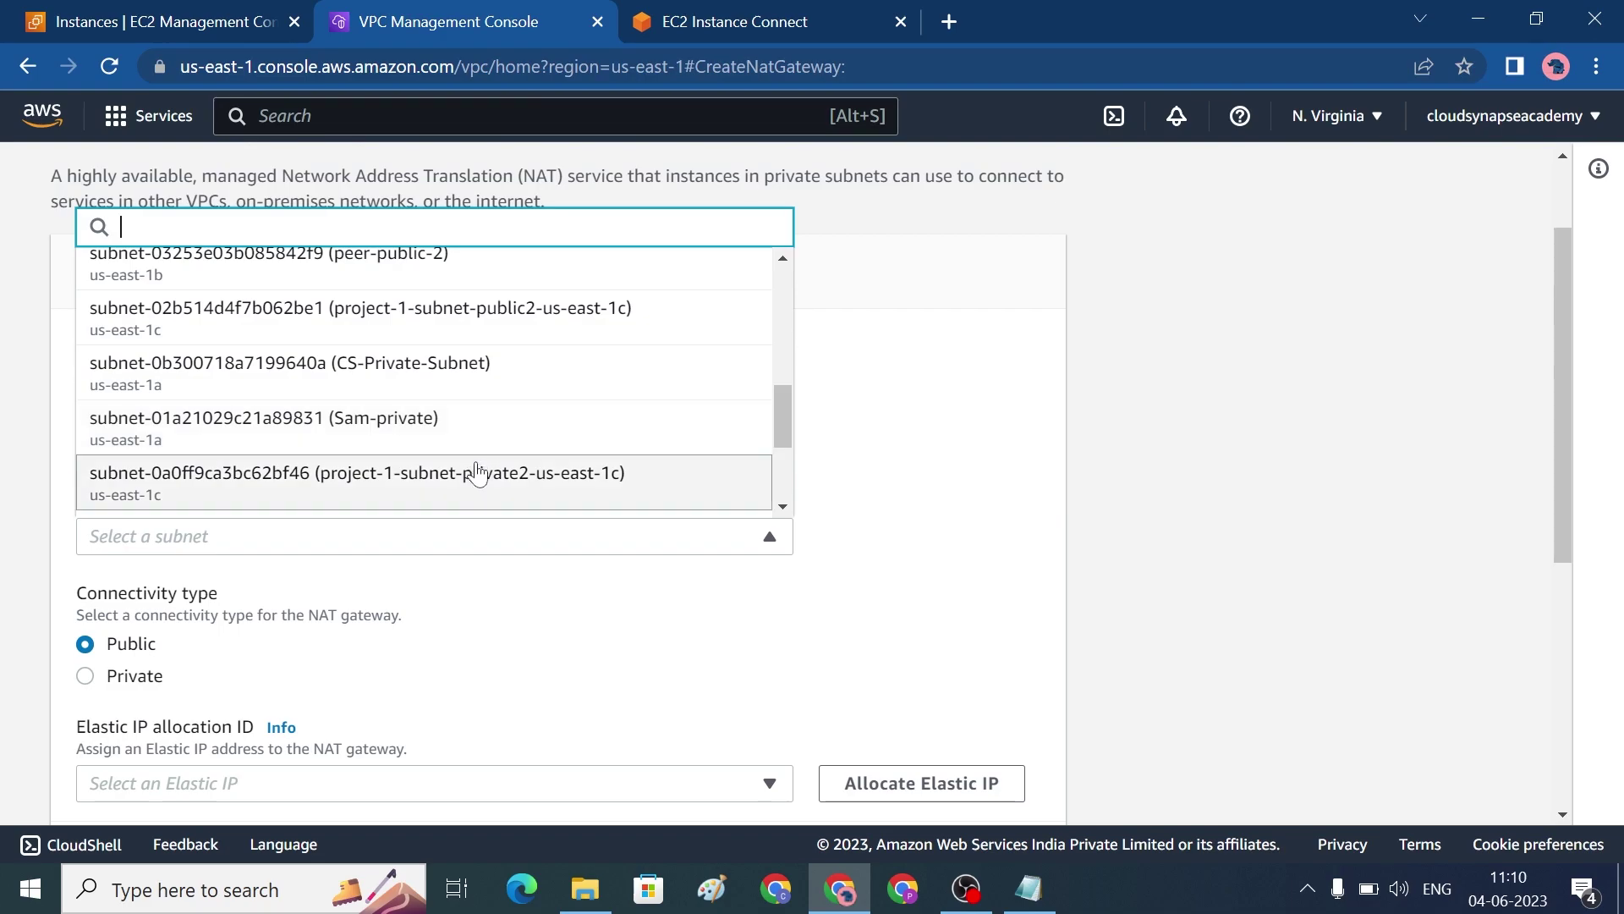
scroll(484, 431, "down", 2)
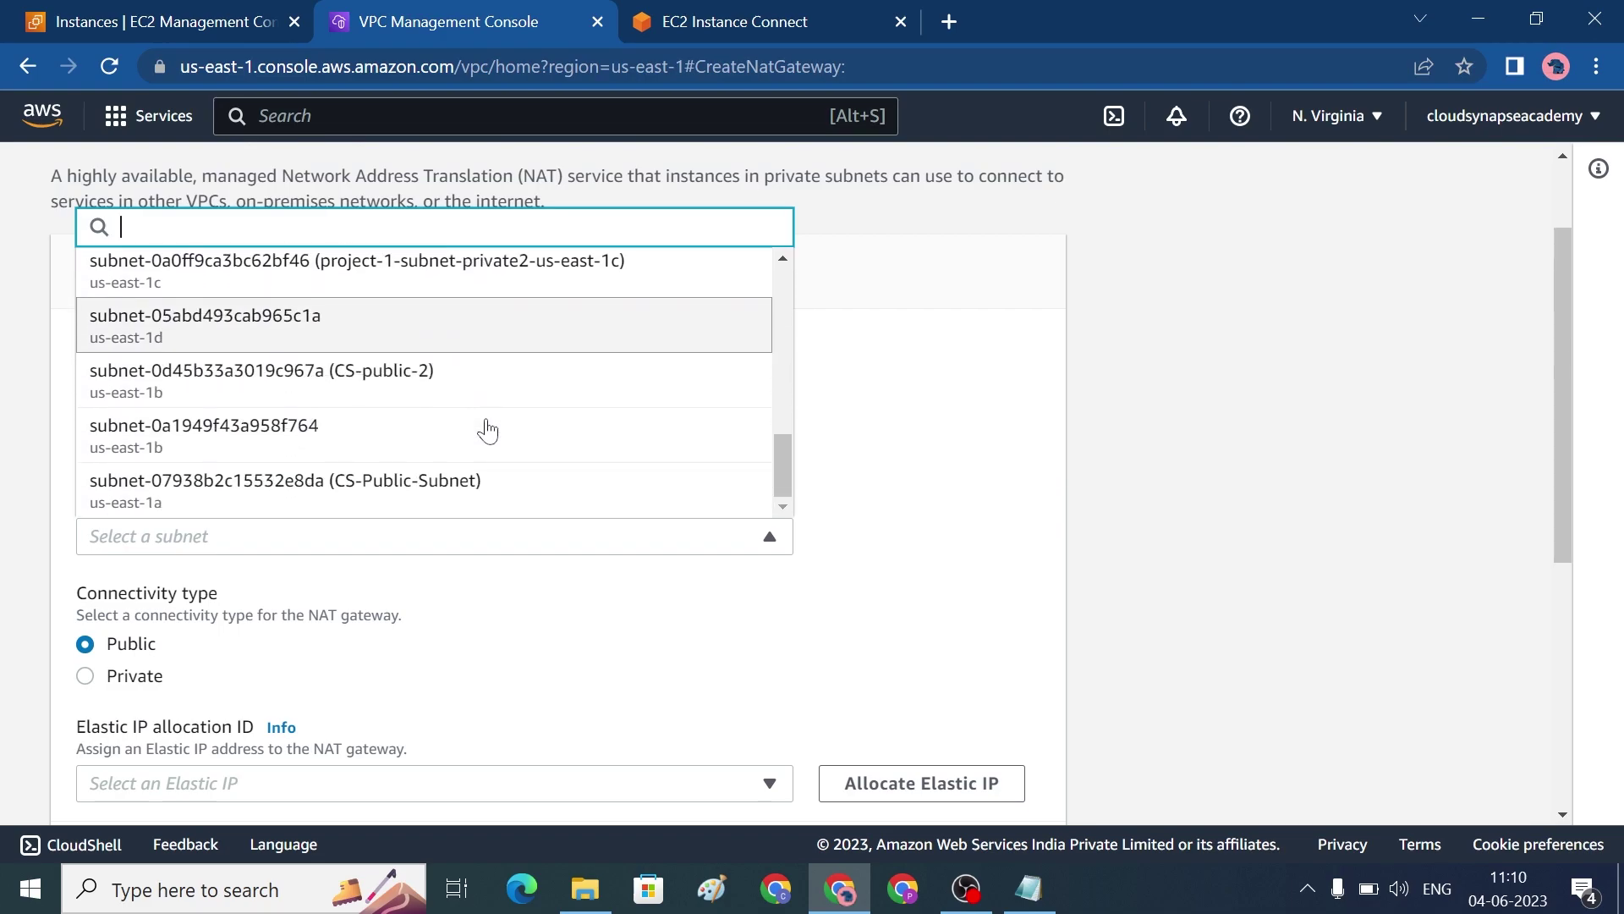
scroll(487, 431, "down", 1)
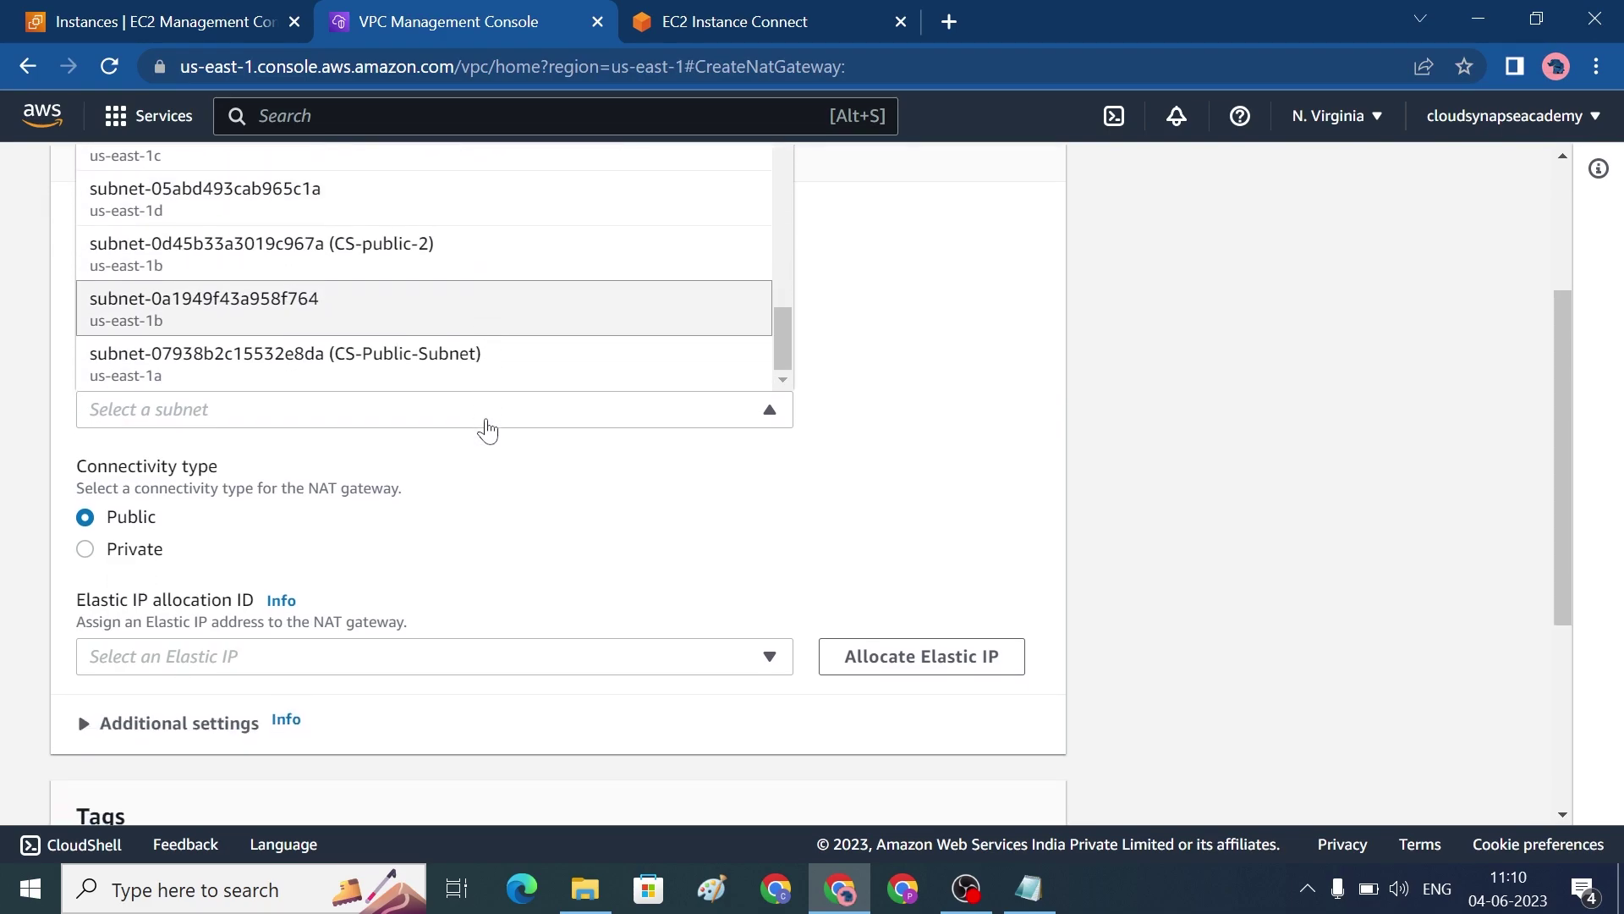
left_click(454, 367)
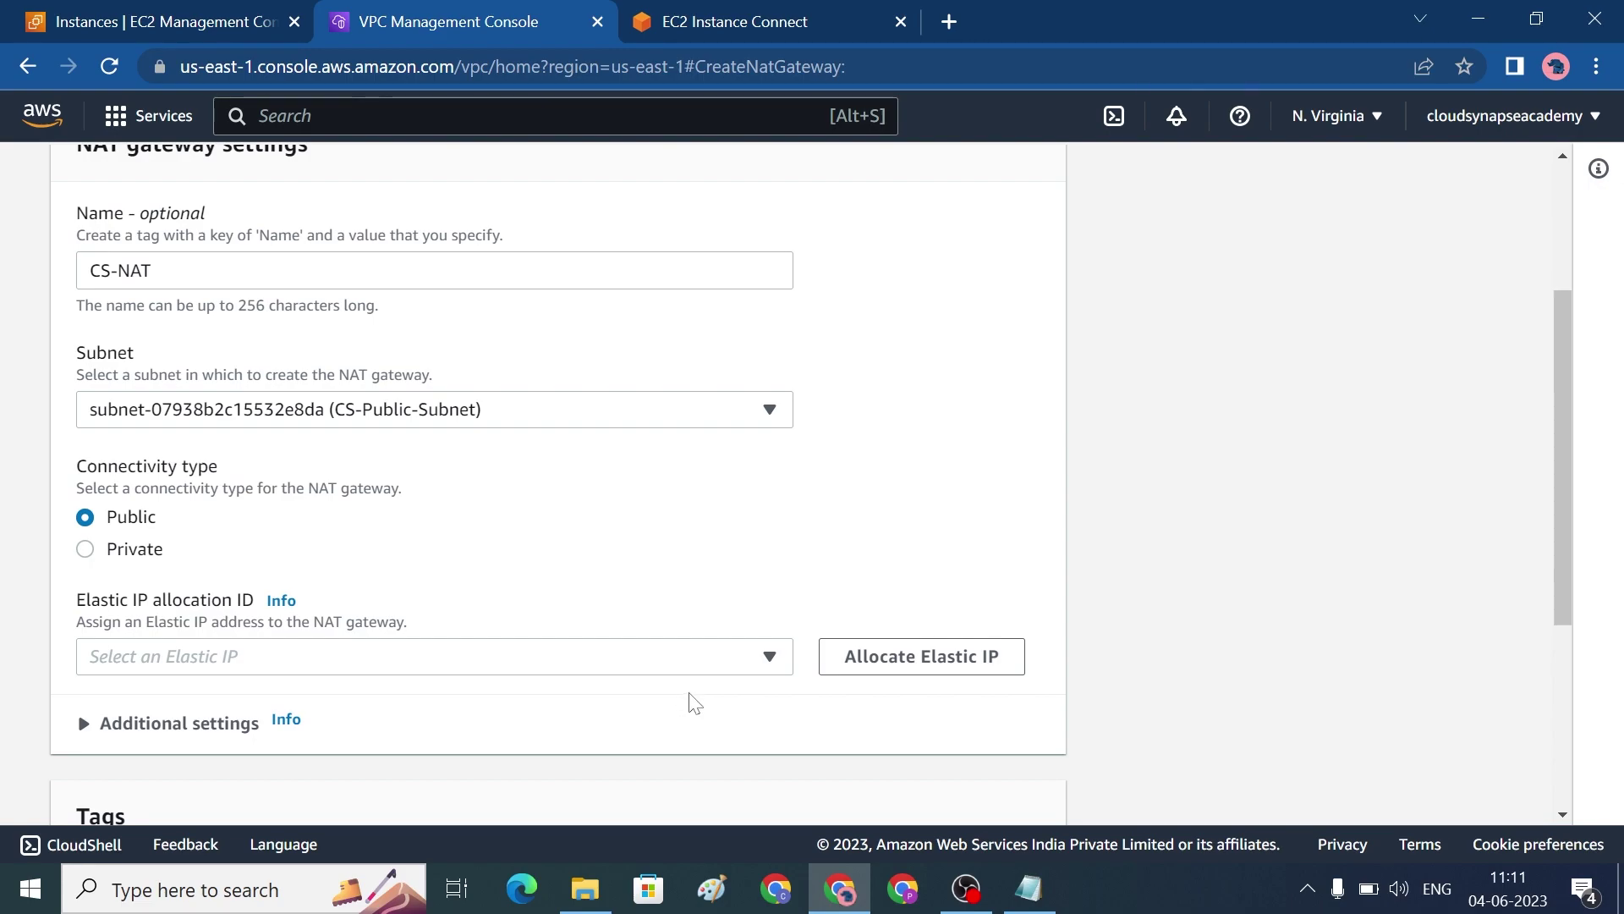
Step: Allocate an Elastic IP to the CS-NAT gateway and create the gateway with public connectivity
left_click(891, 668)
scroll(889, 672, "down", 6)
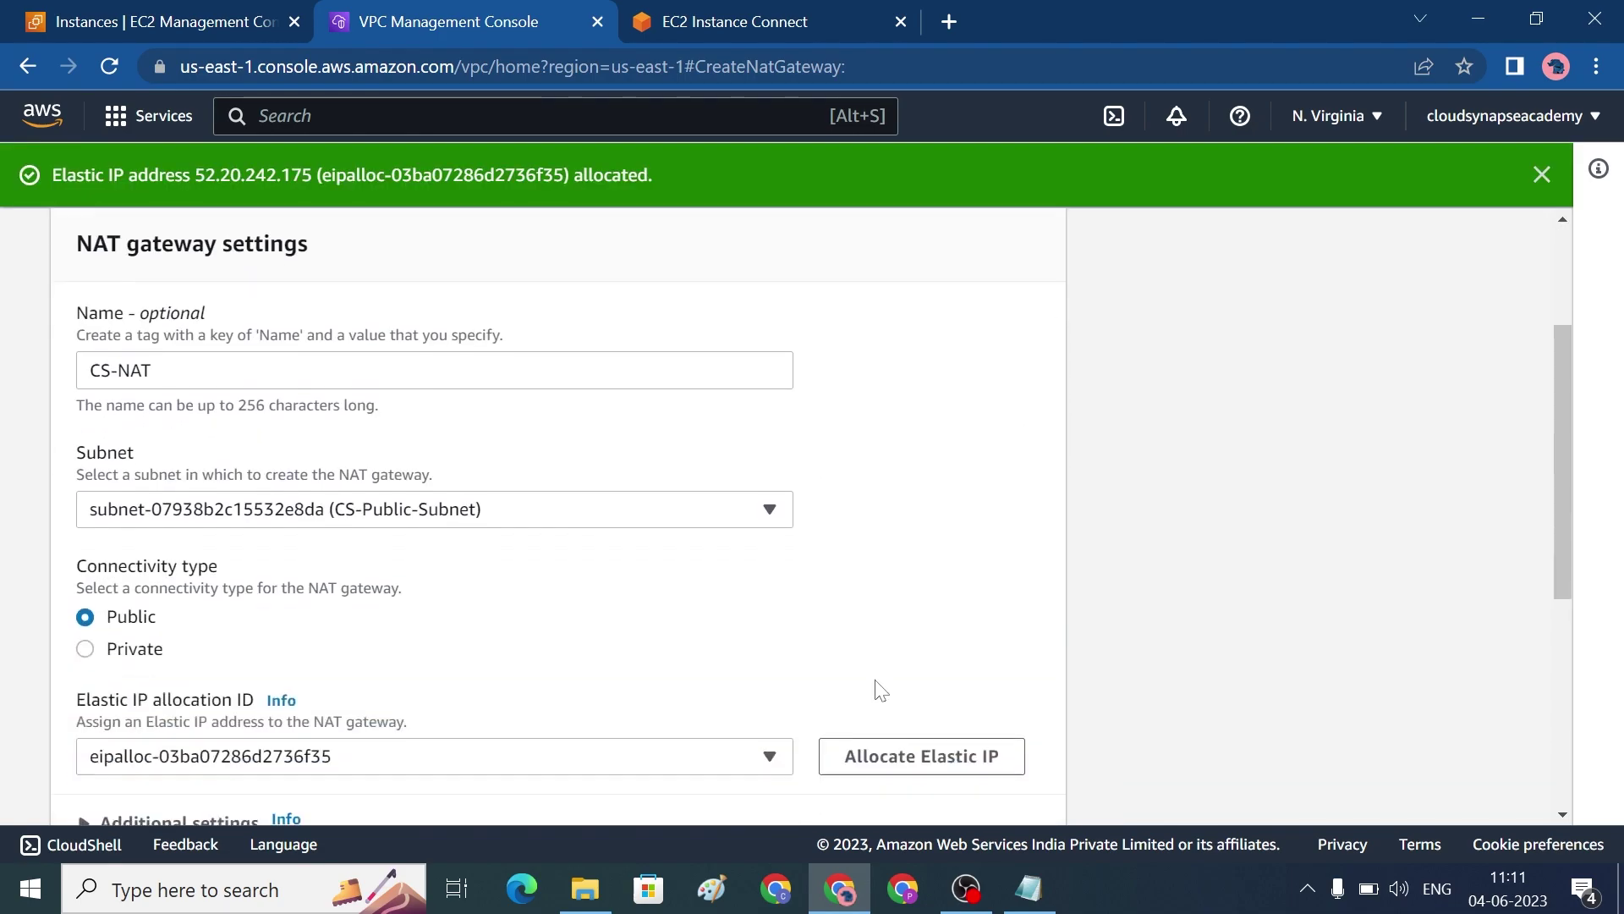
scroll(624, 623, "down", 2)
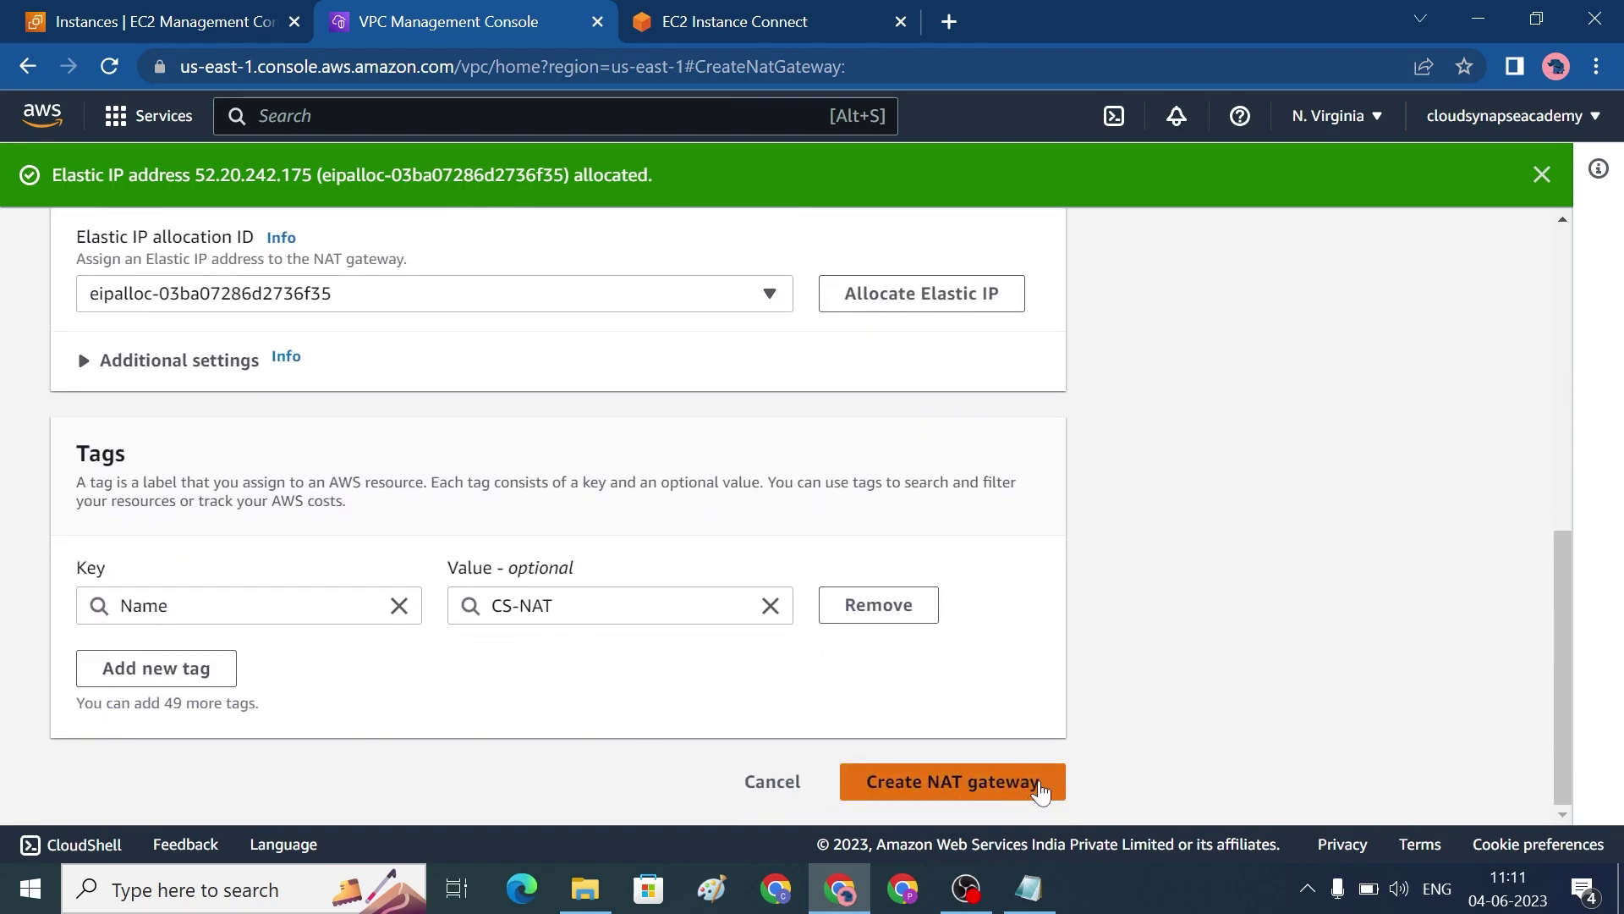
left_click(1038, 784)
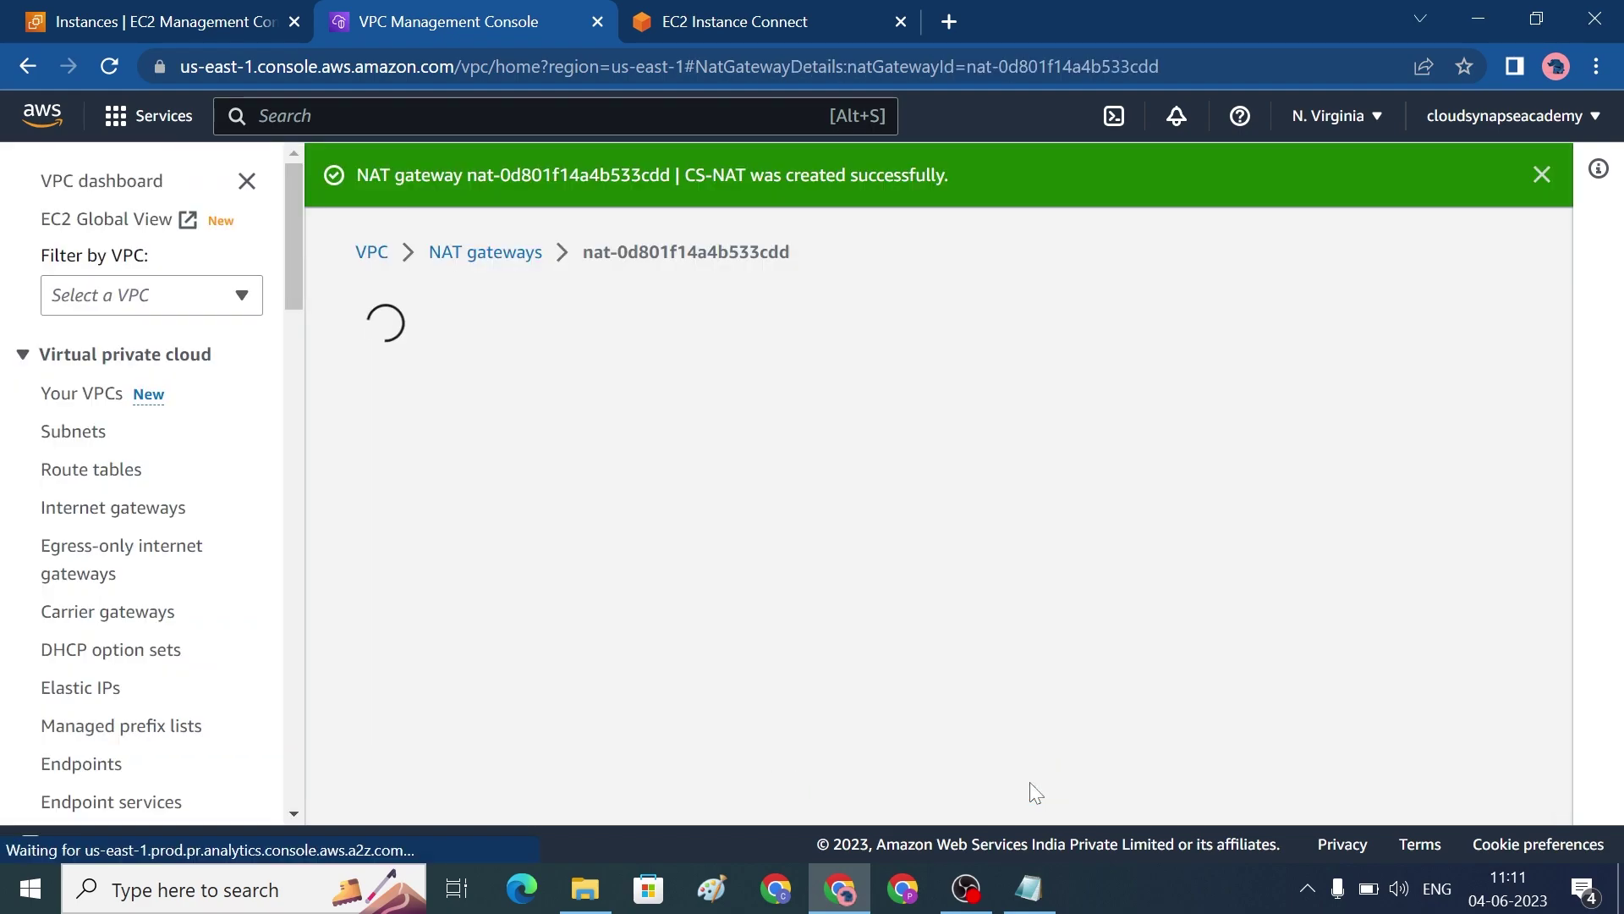
Step: Review the new NAT gateway's details and check the running ping in the Database terminal session
scroll(1038, 697, "down", 1)
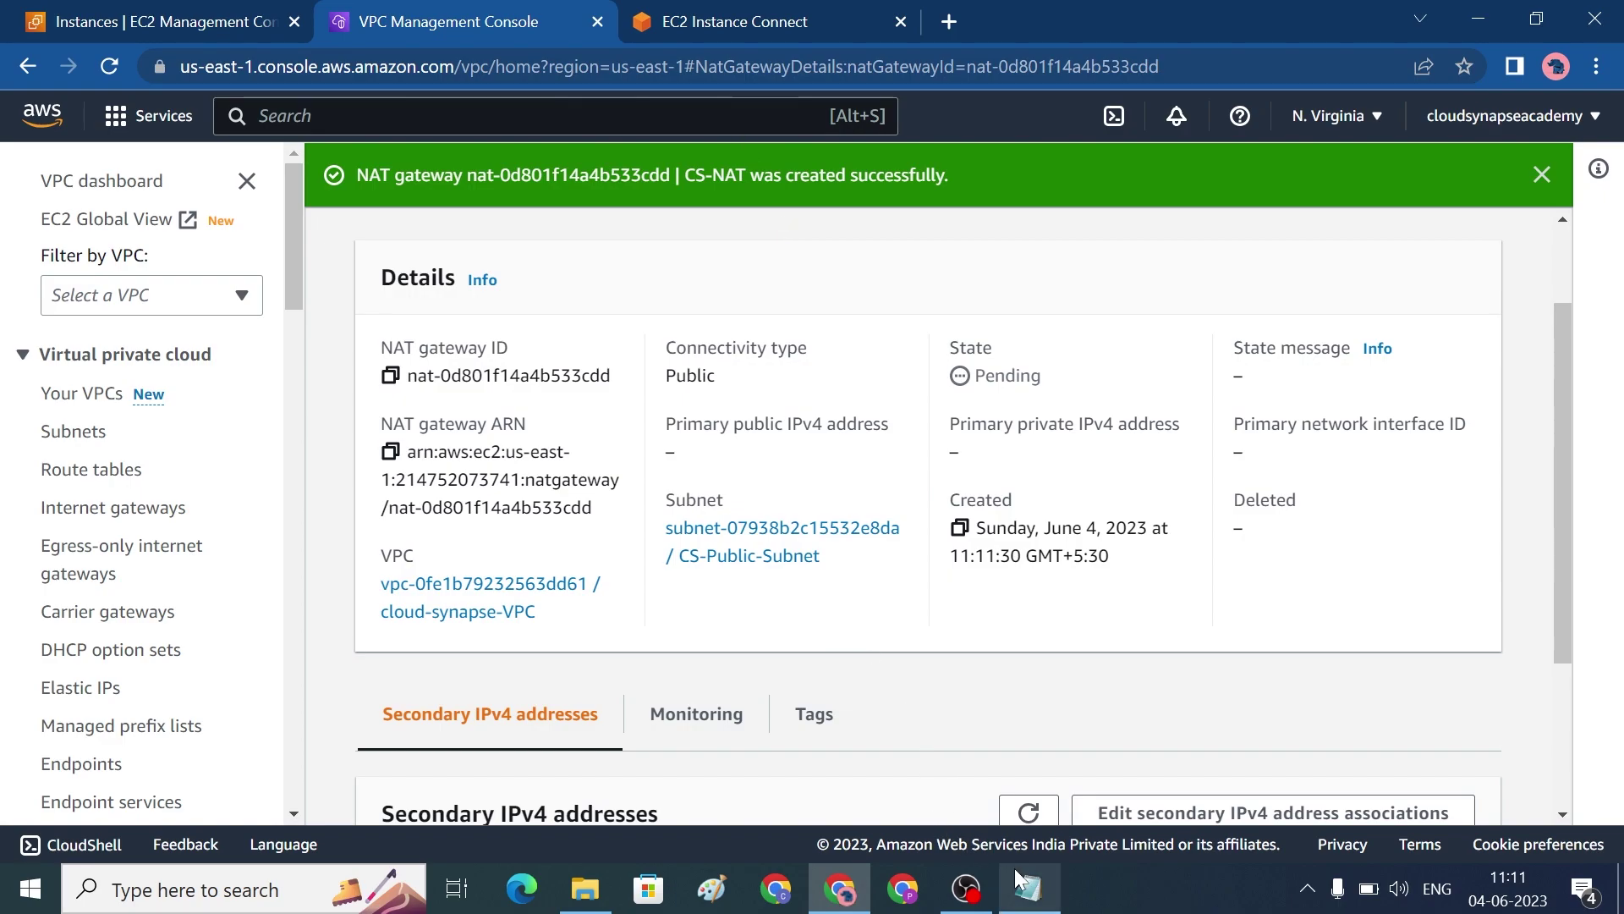
mouse_move(1029, 888)
left_click(743, 27)
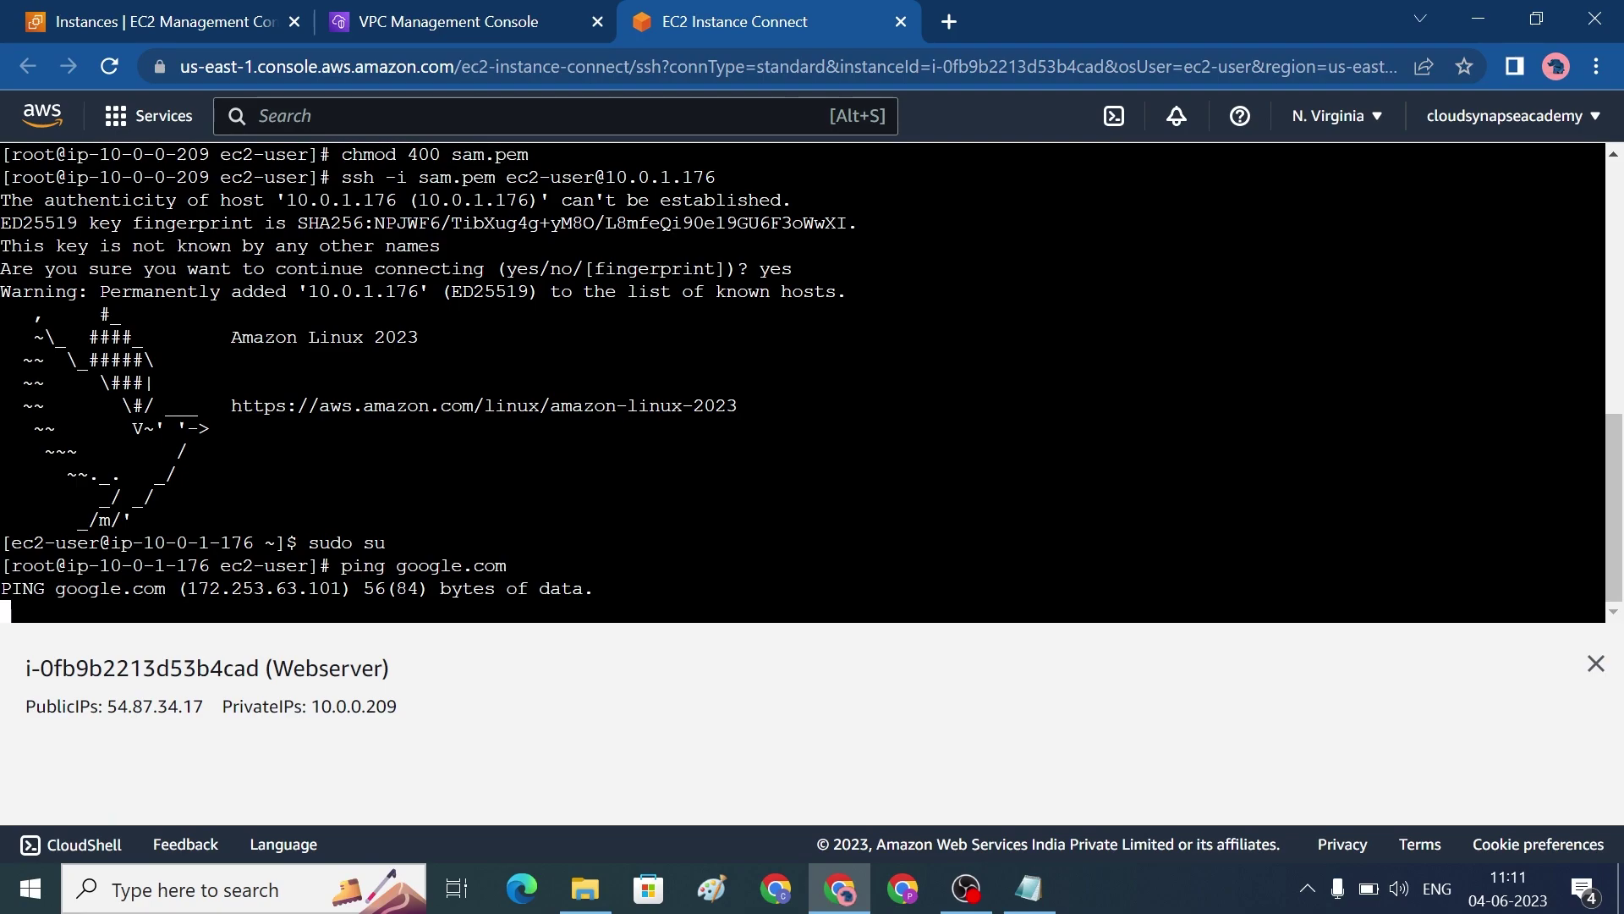
left_click(451, 25)
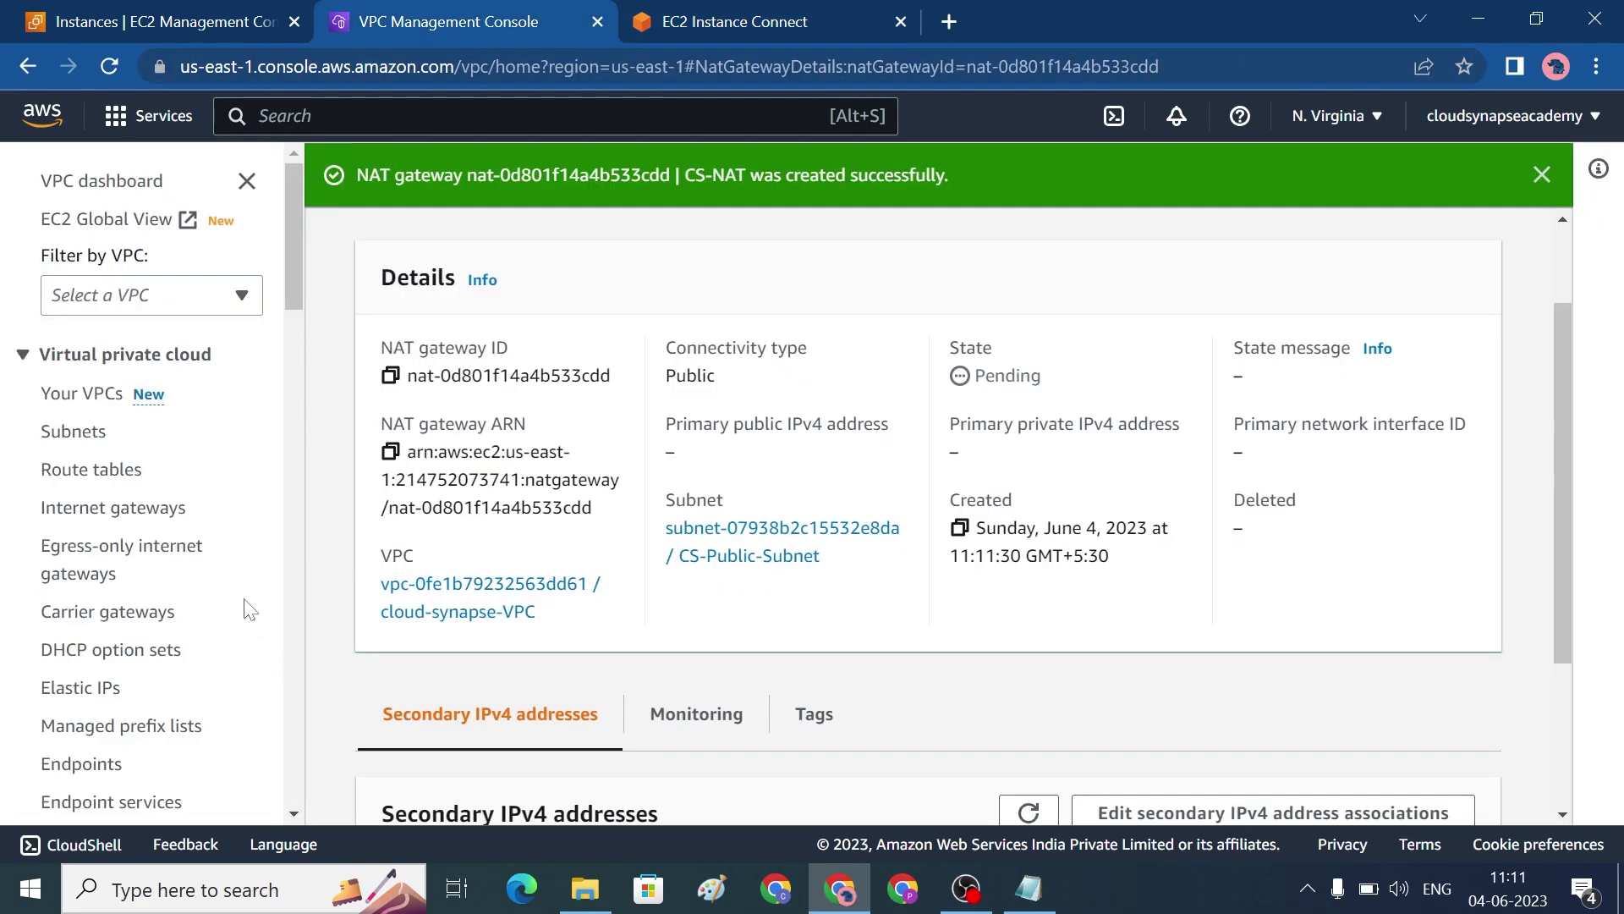
Step: Start a new route table in the VPC console and name it CS-NAT-RT
left_click(115, 475)
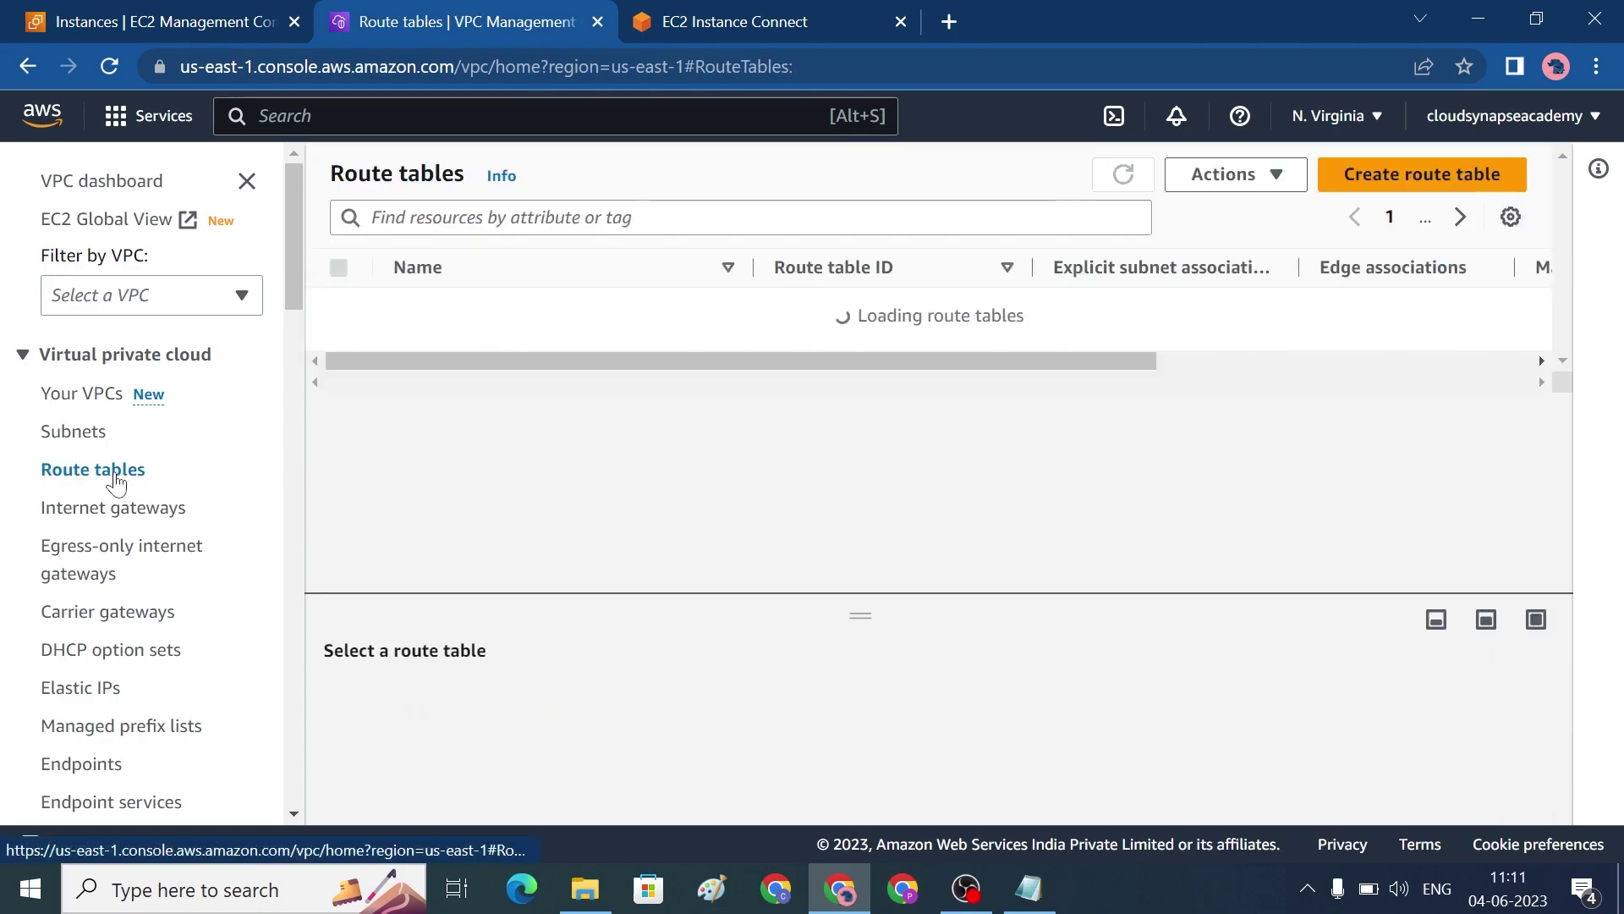
left_click(1458, 176)
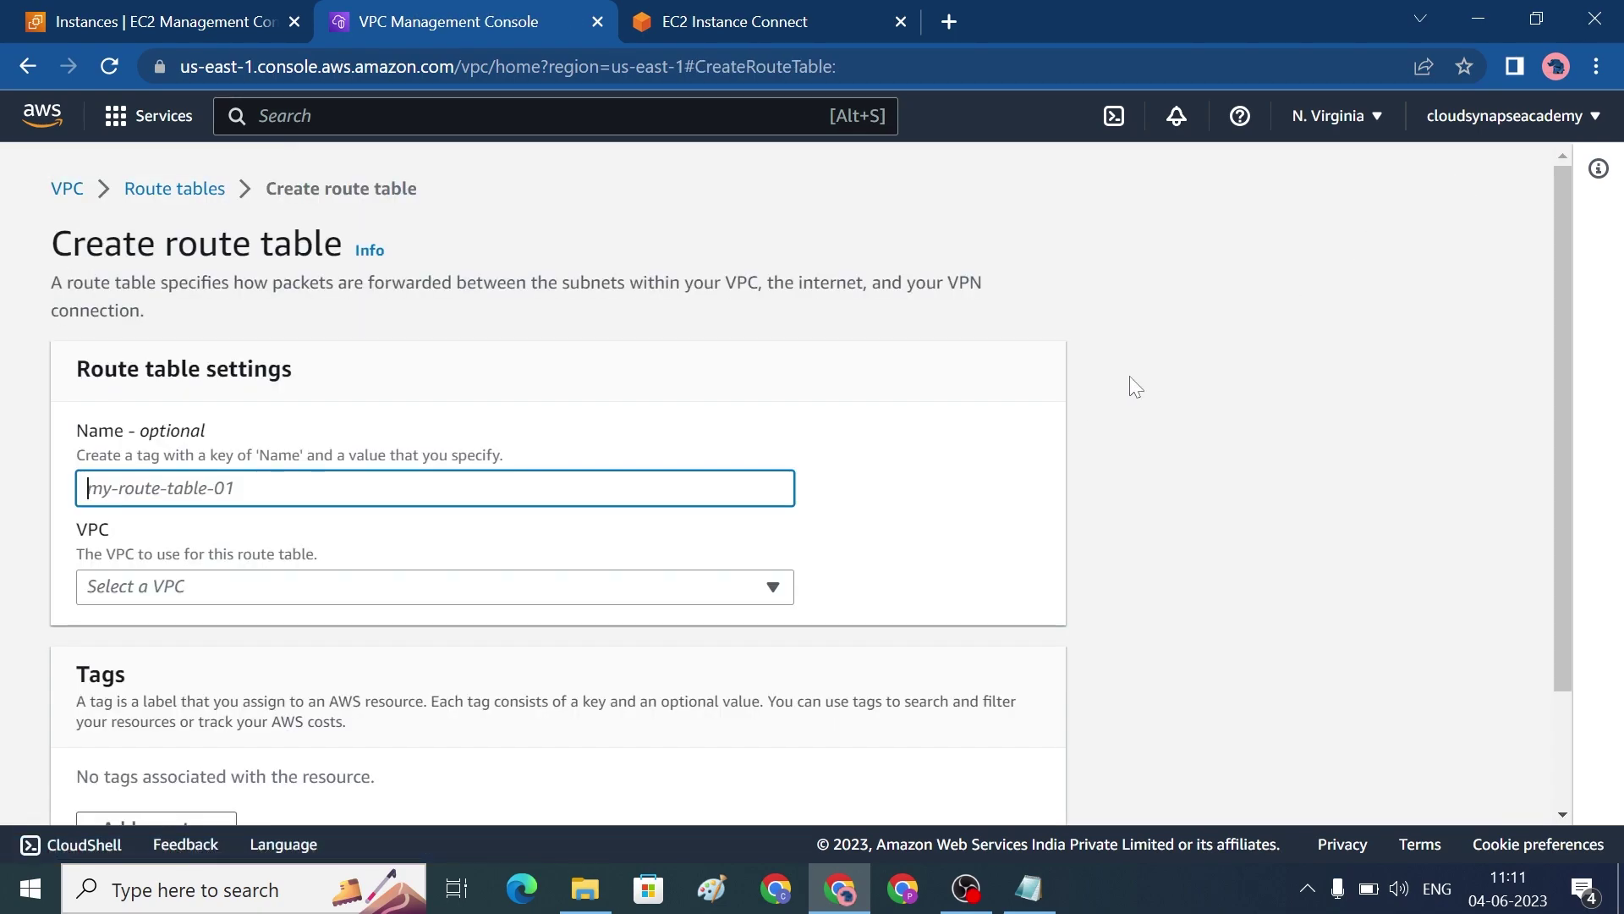
type("N")
key("BackSpace")
type("C")
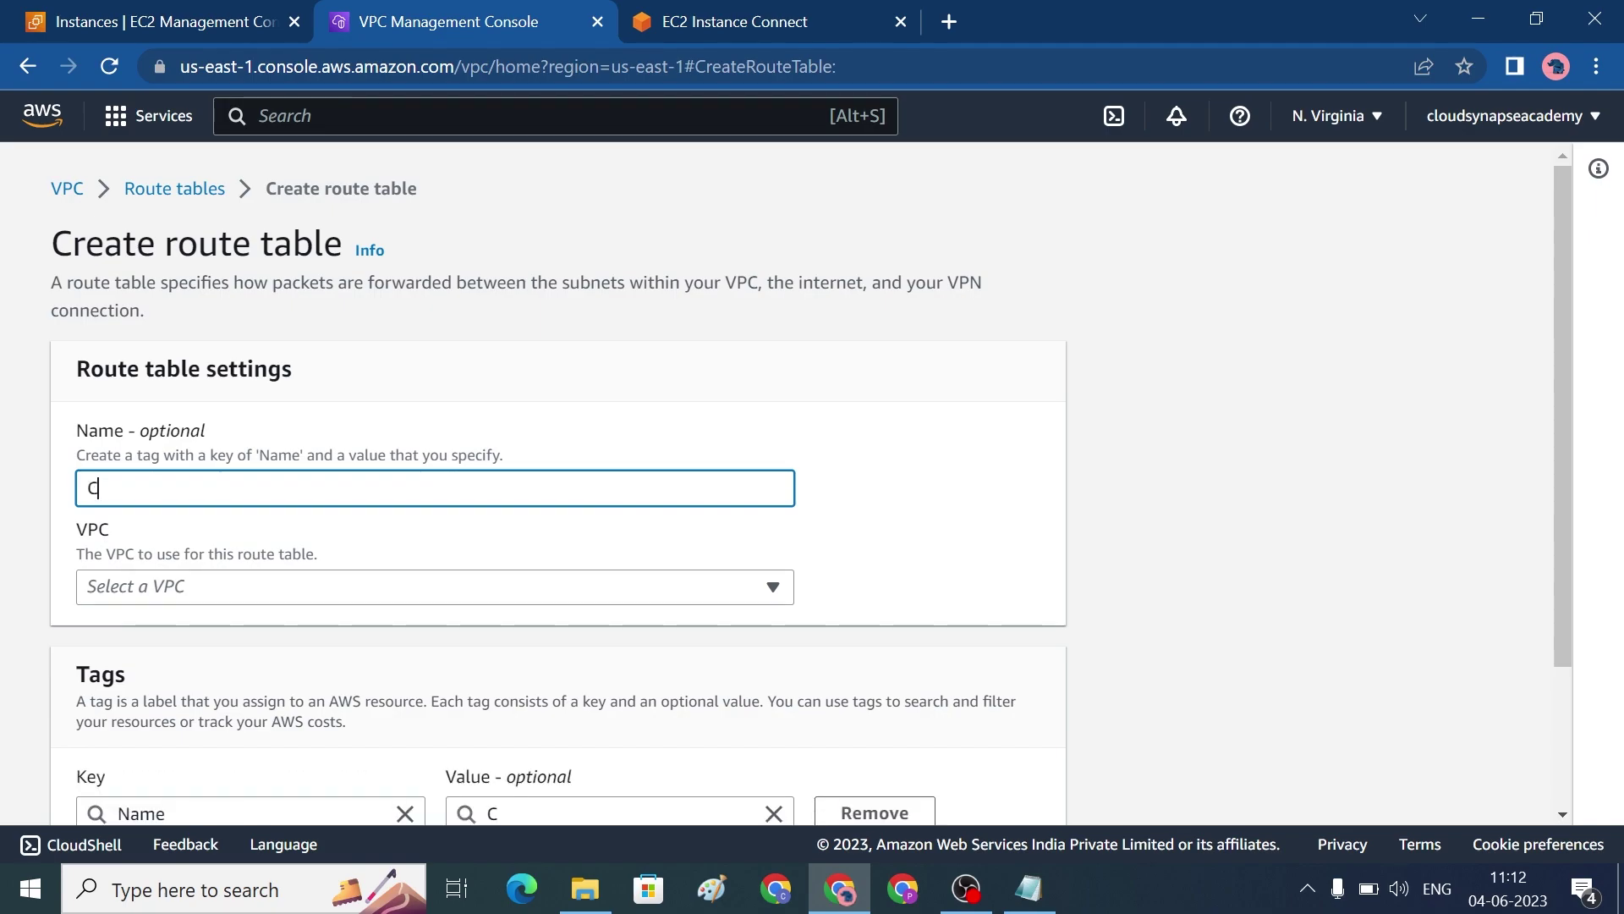
type("S-NST")
key("BackSpace")
key("BackSpace")
type("AY")
type("T")
type("-")
type("RT")
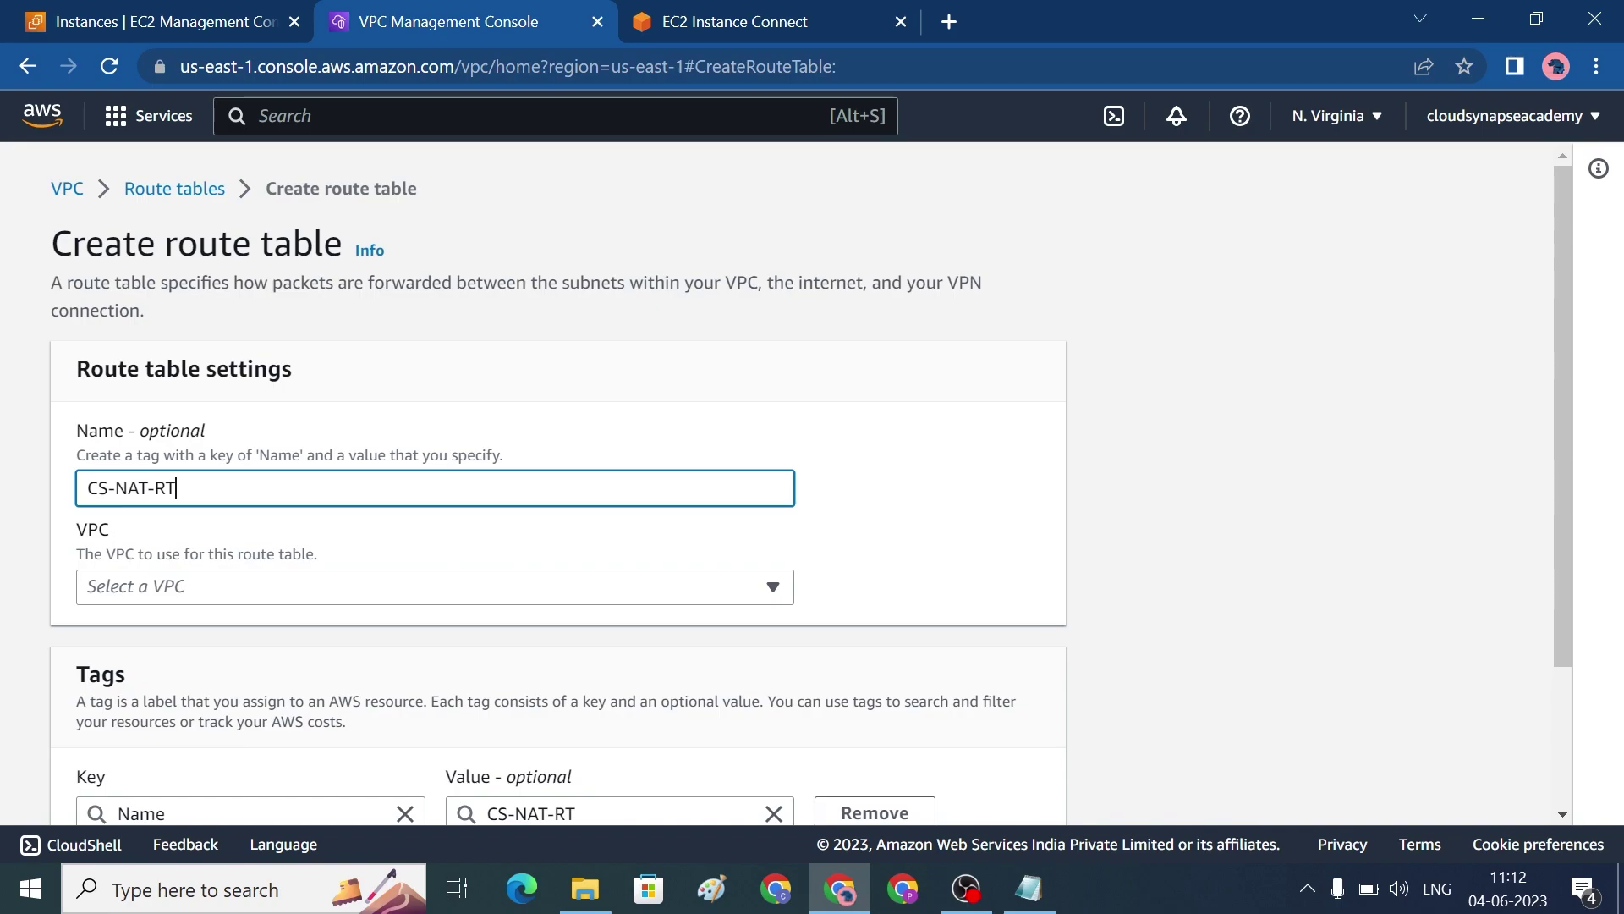
Step: Assign the CS-NAT-RT route table to cloud-synapse-VPC and create it
left_click(582, 589)
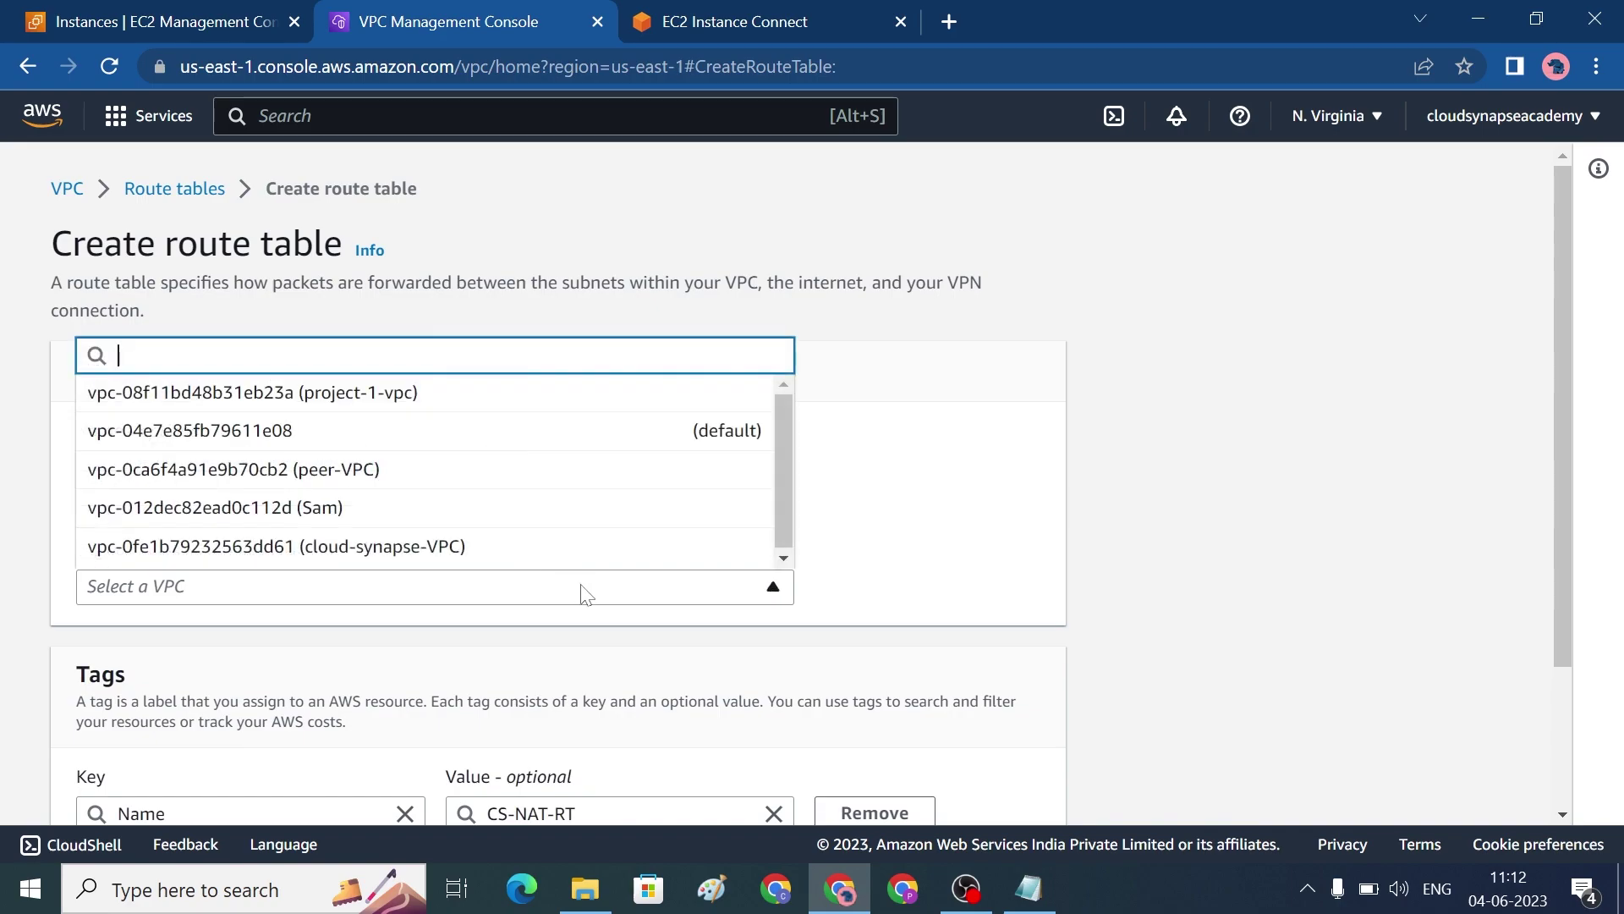
left_click(510, 545)
scroll(526, 536, "down", 3)
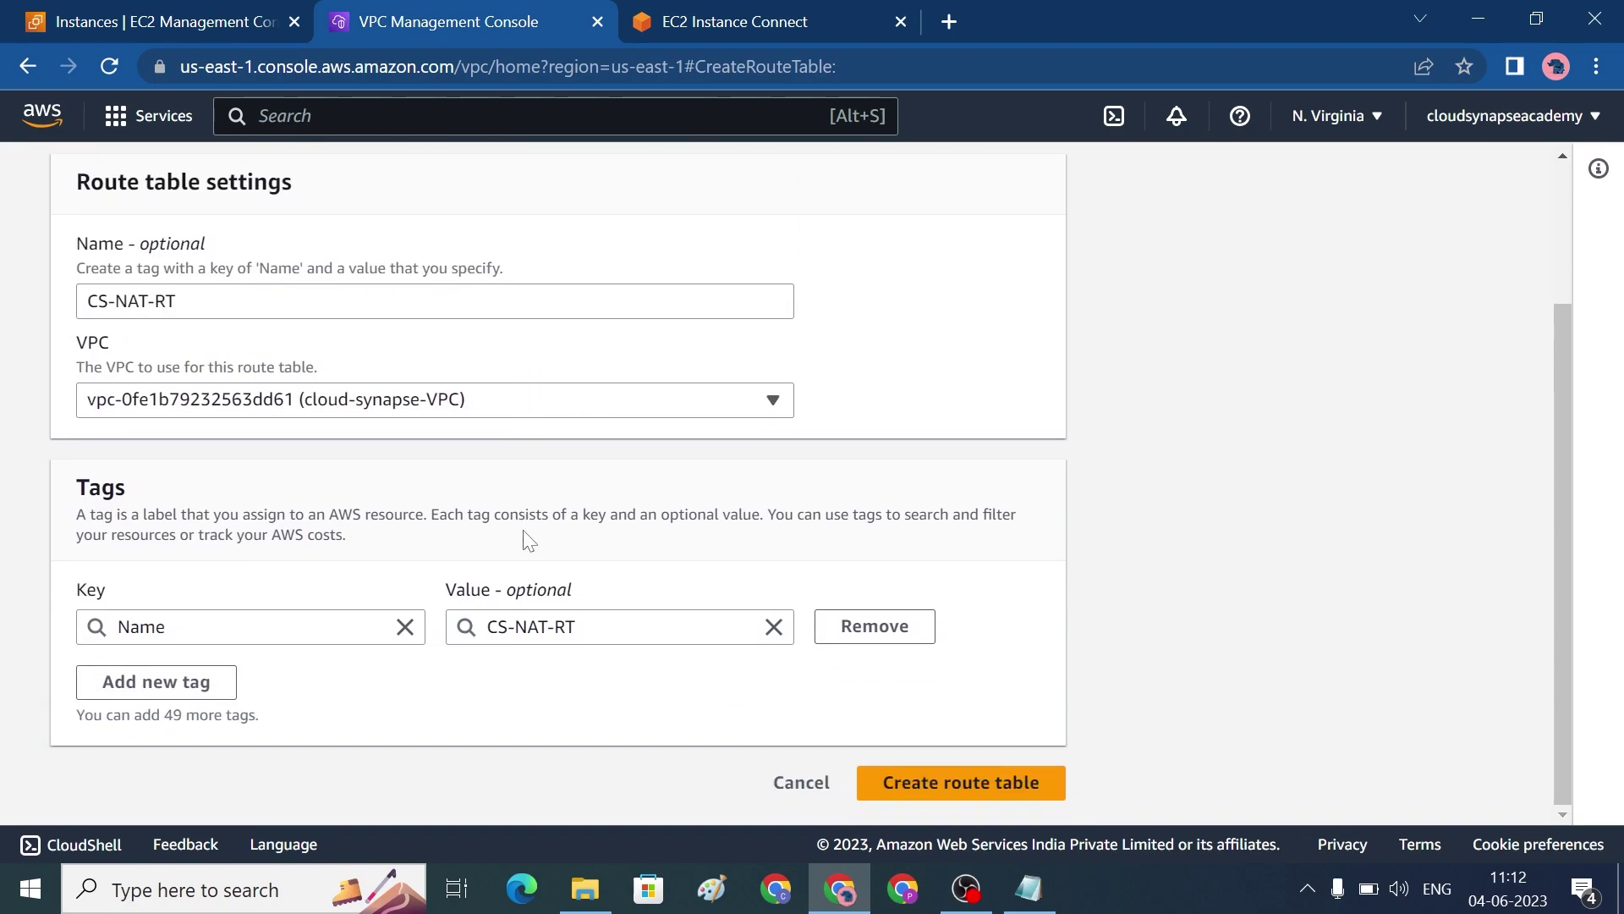
left_click(996, 798)
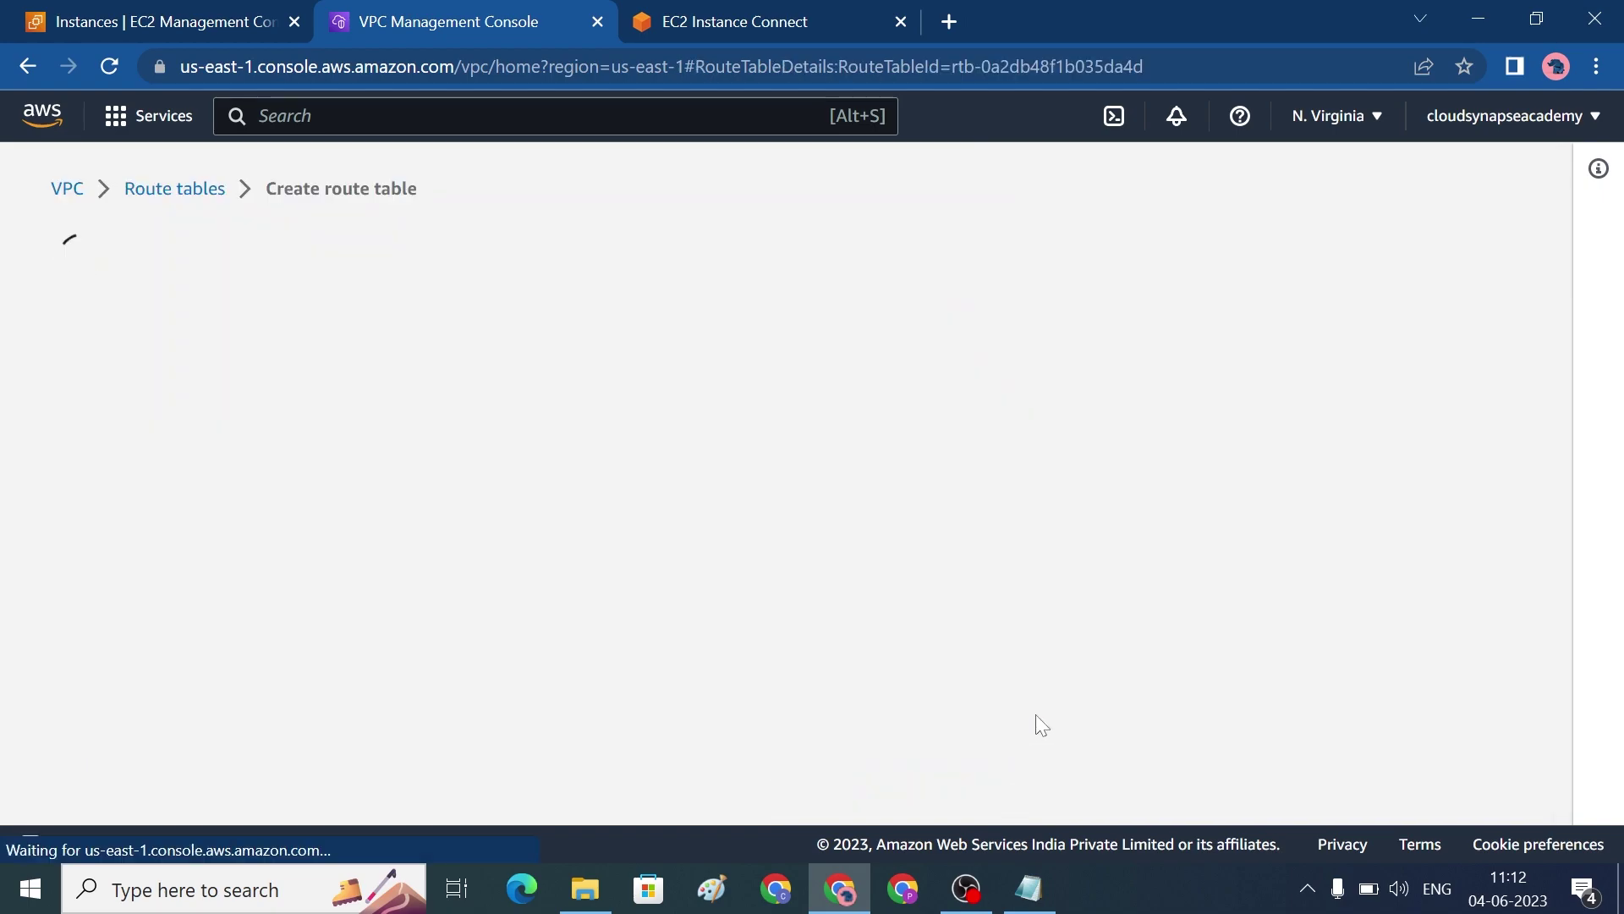
Step: Edit the routes of CS-NAT-RT and add a new route with destination 0.0.0.0/0
scroll(1037, 718, "down", 3)
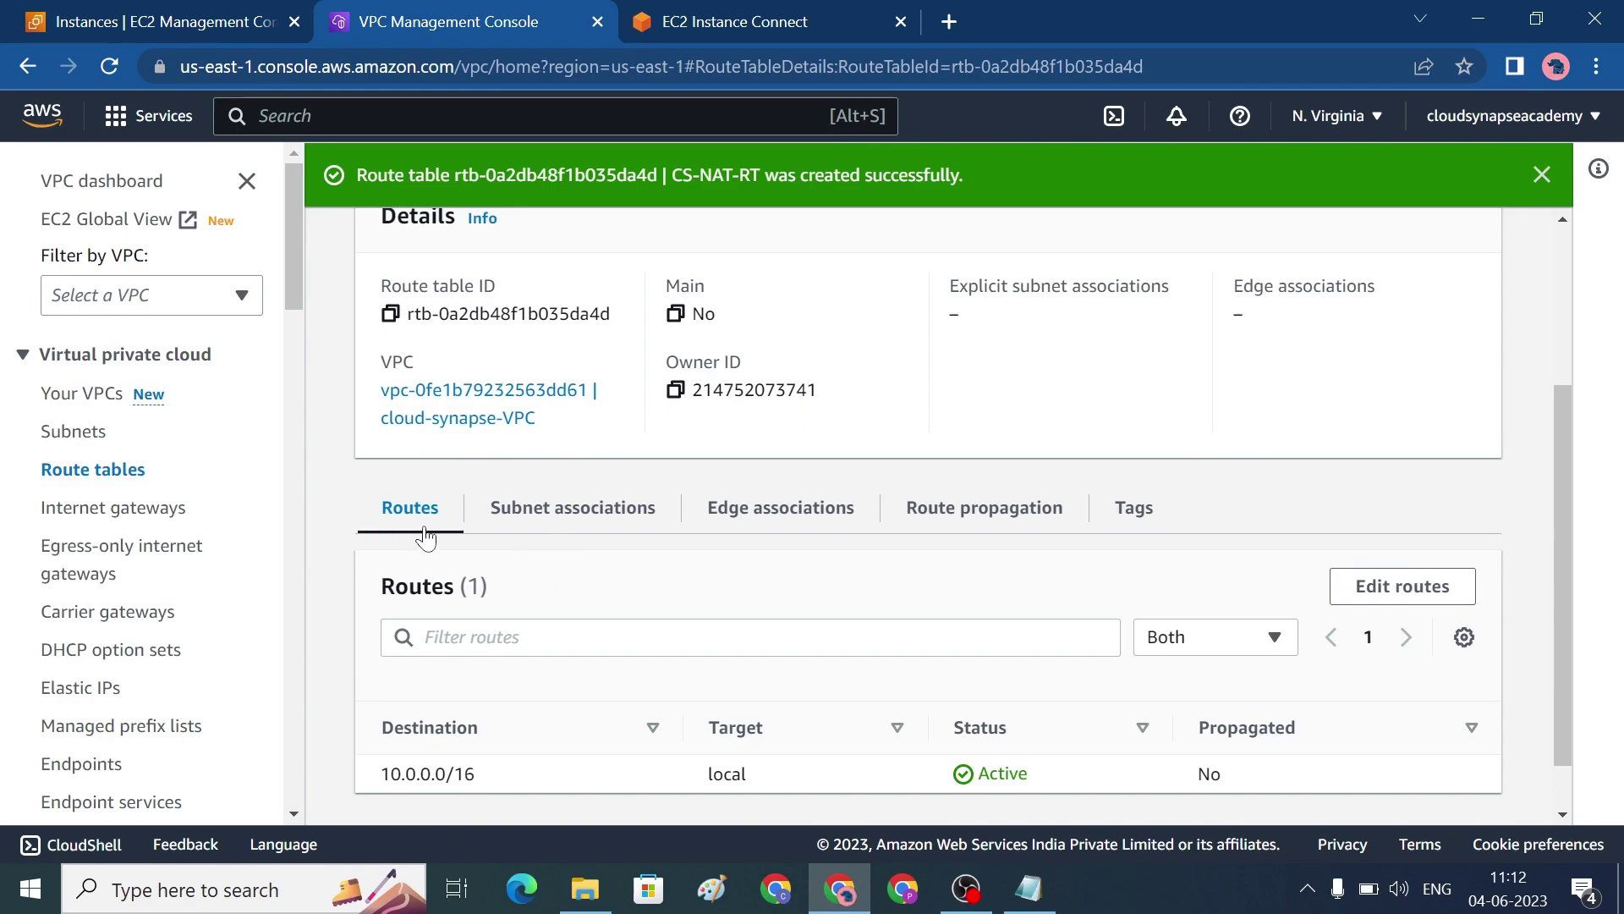
left_click(1366, 594)
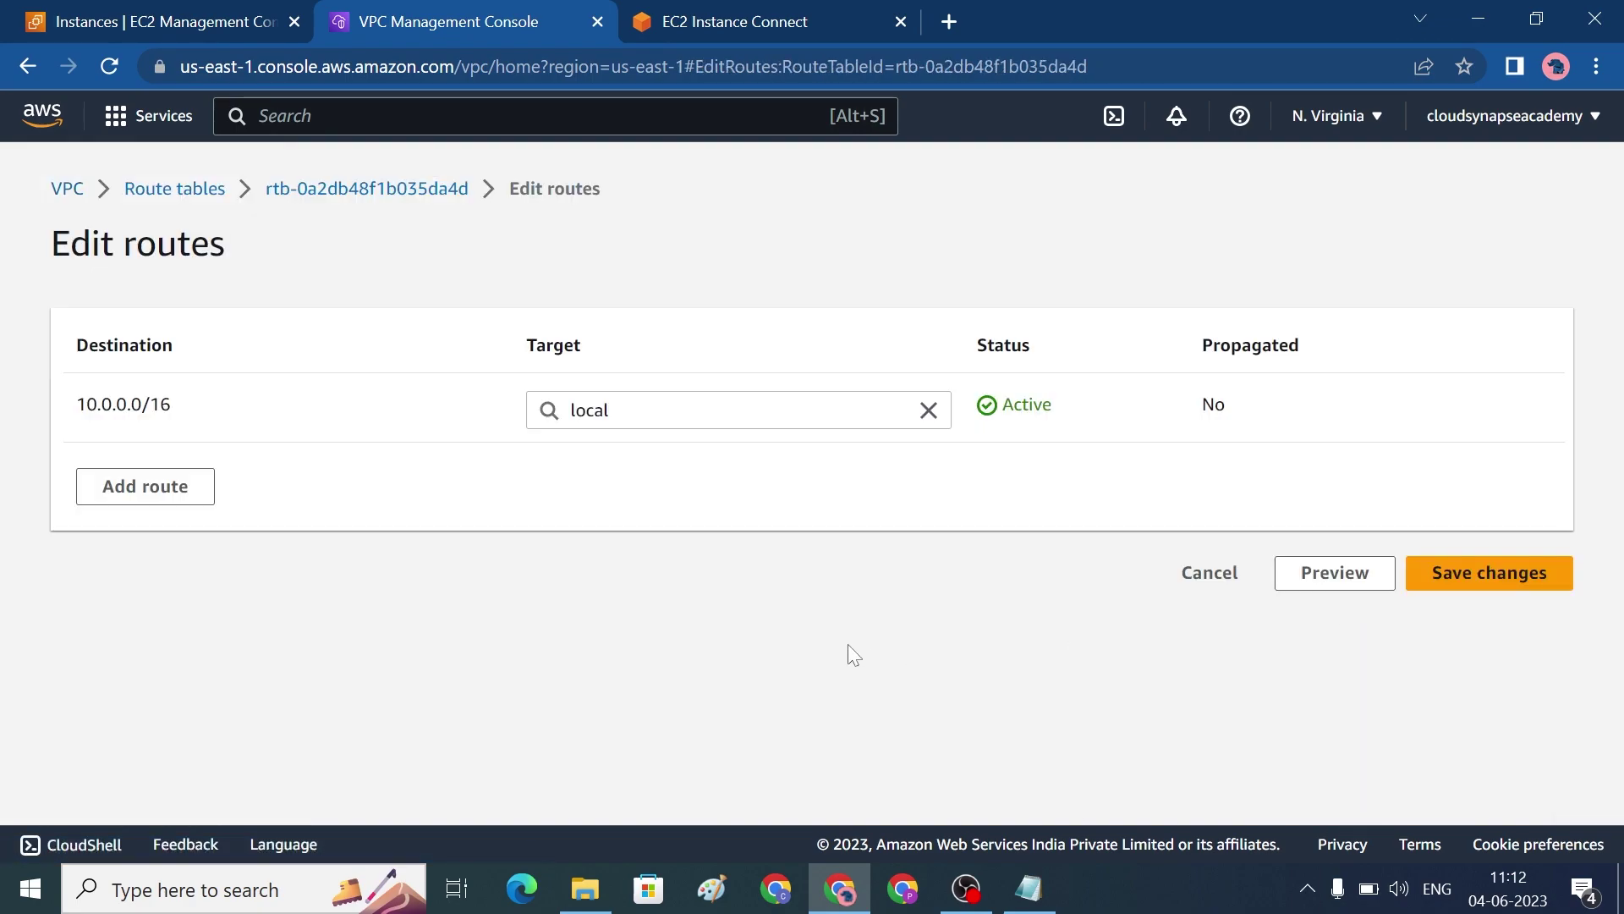
left_click(169, 495)
left_click(177, 479)
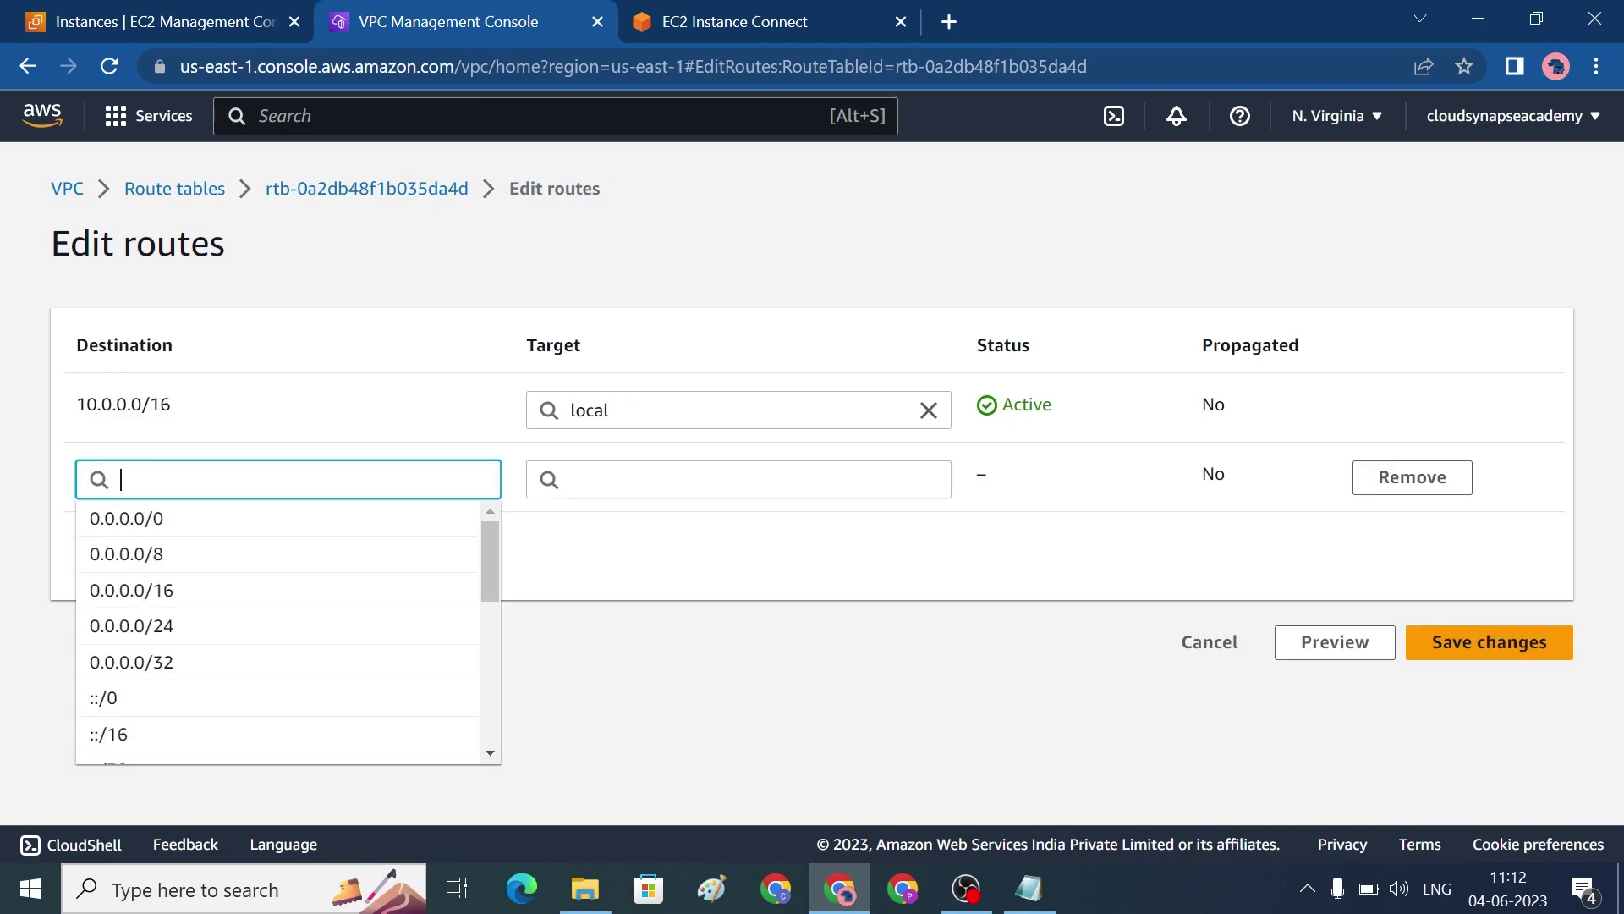
left_click(192, 519)
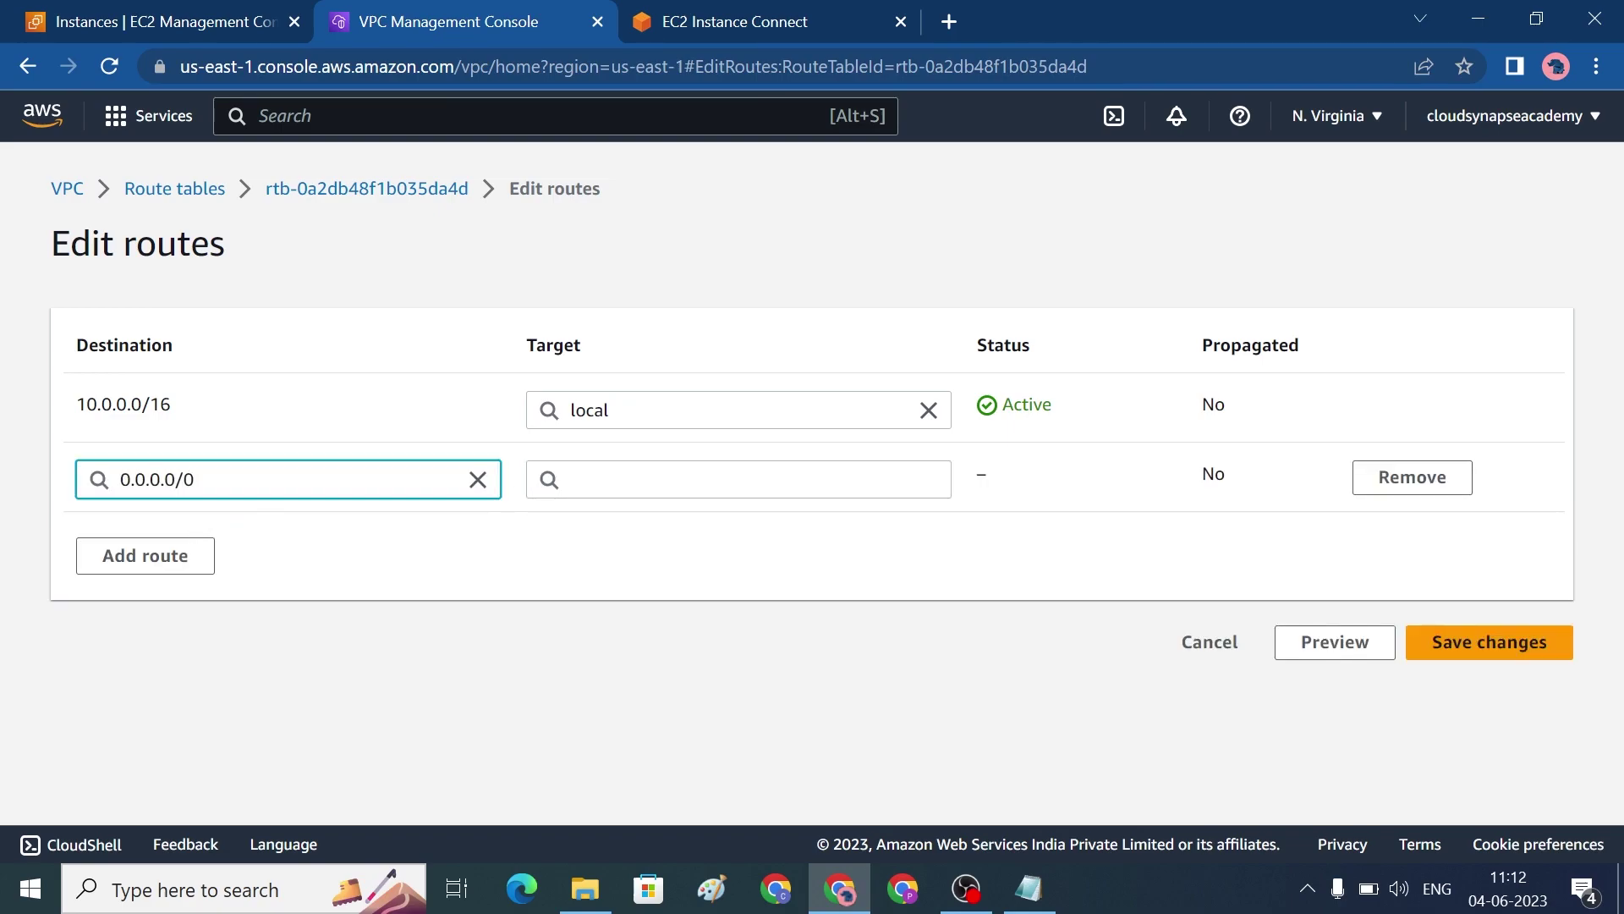
key("Tab")
scroll(729, 697, "down", 2)
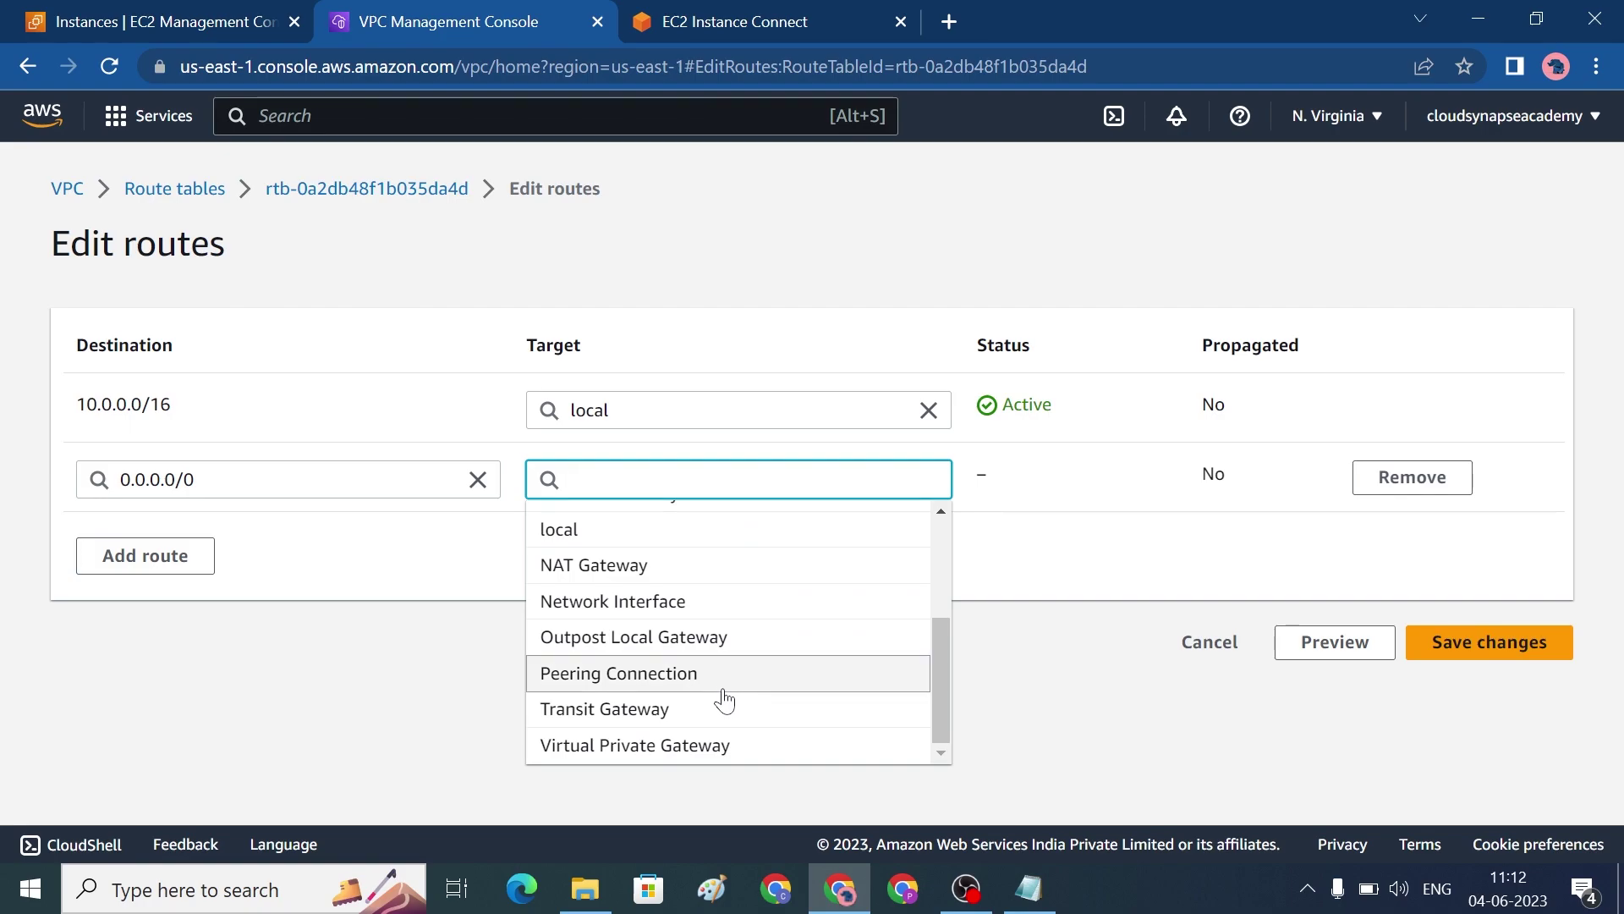
left_click(681, 603)
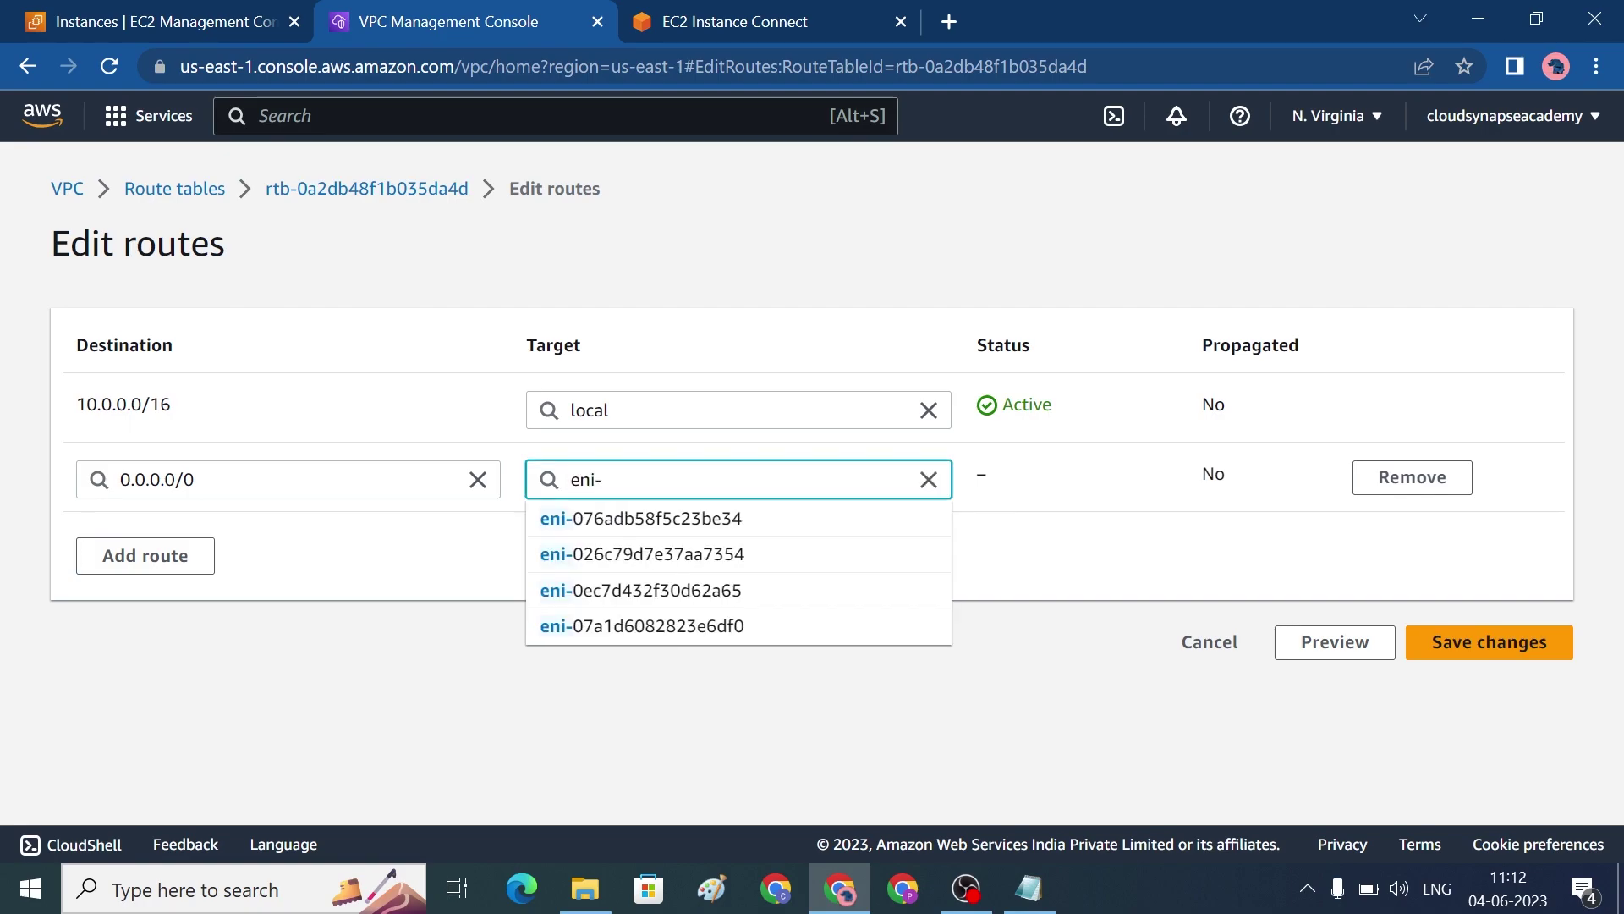
key("BackSpace")
key("BackSpace")
key("BackSpace")
key("BackSpace")
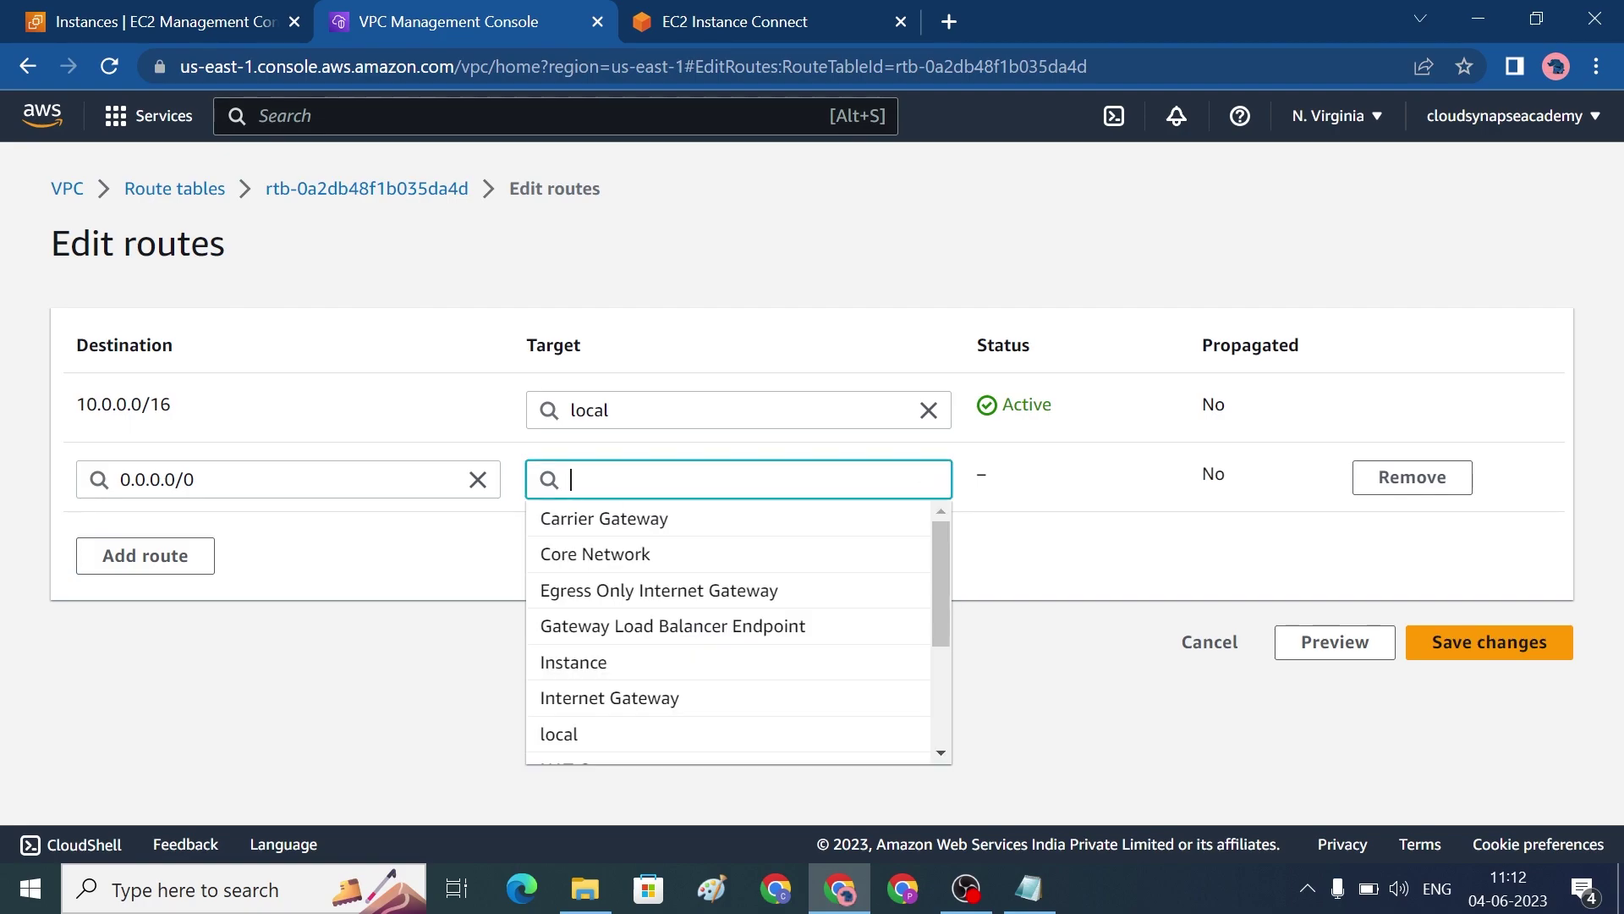
Step: Set the 0.0.0.0/0 route's target to the CS-NAT NAT gateway and save the route changes
scroll(663, 627, "down", 2)
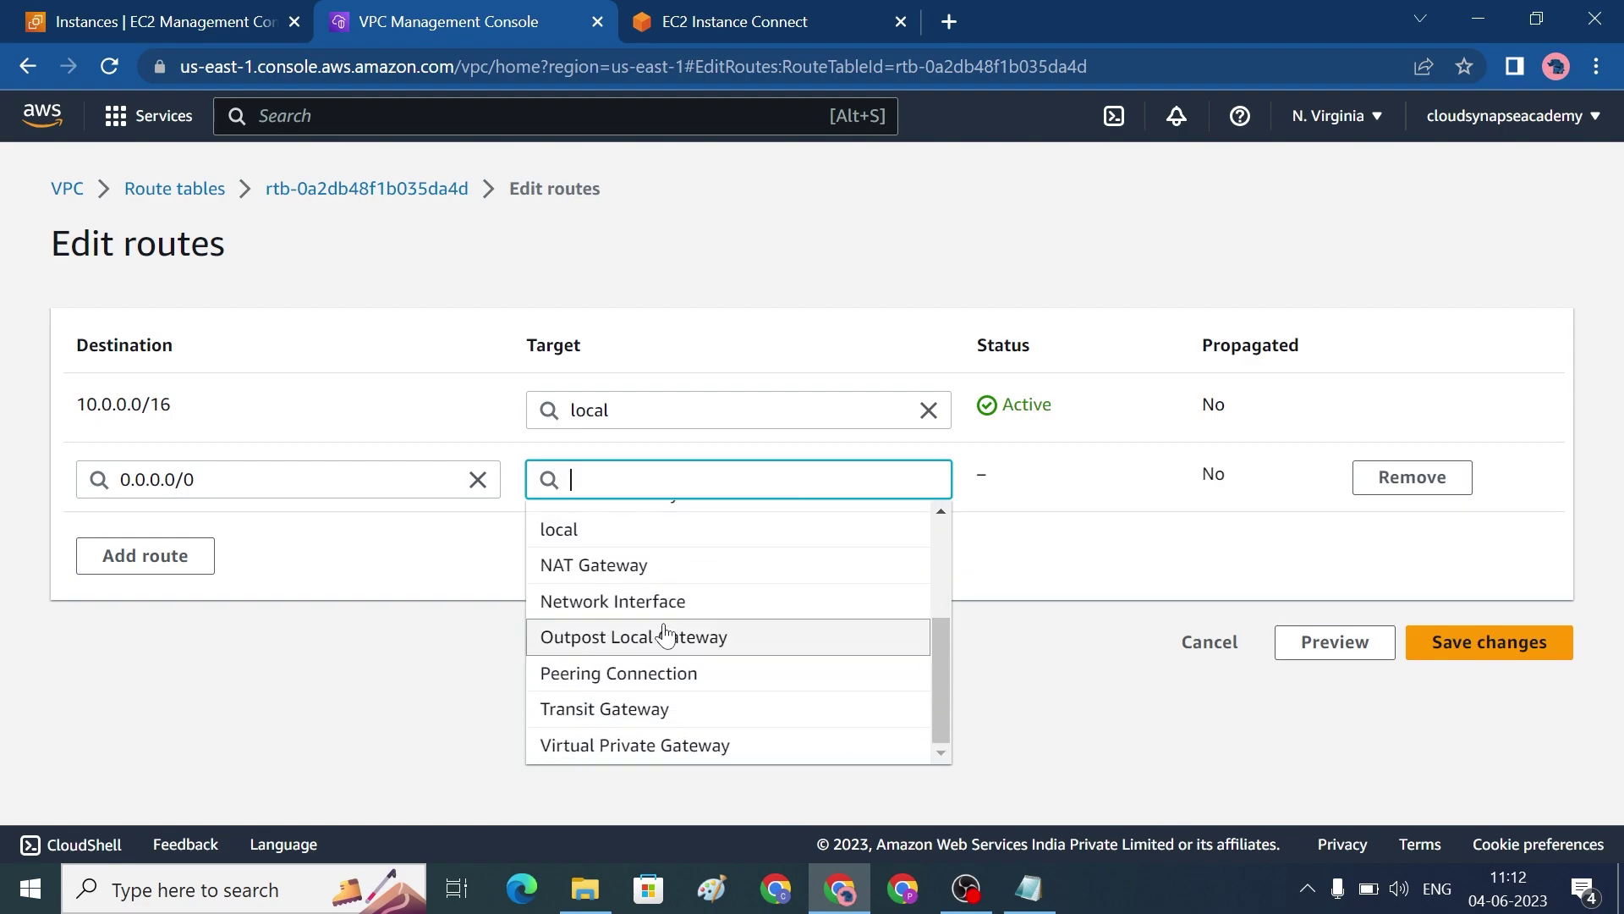
left_click(667, 574)
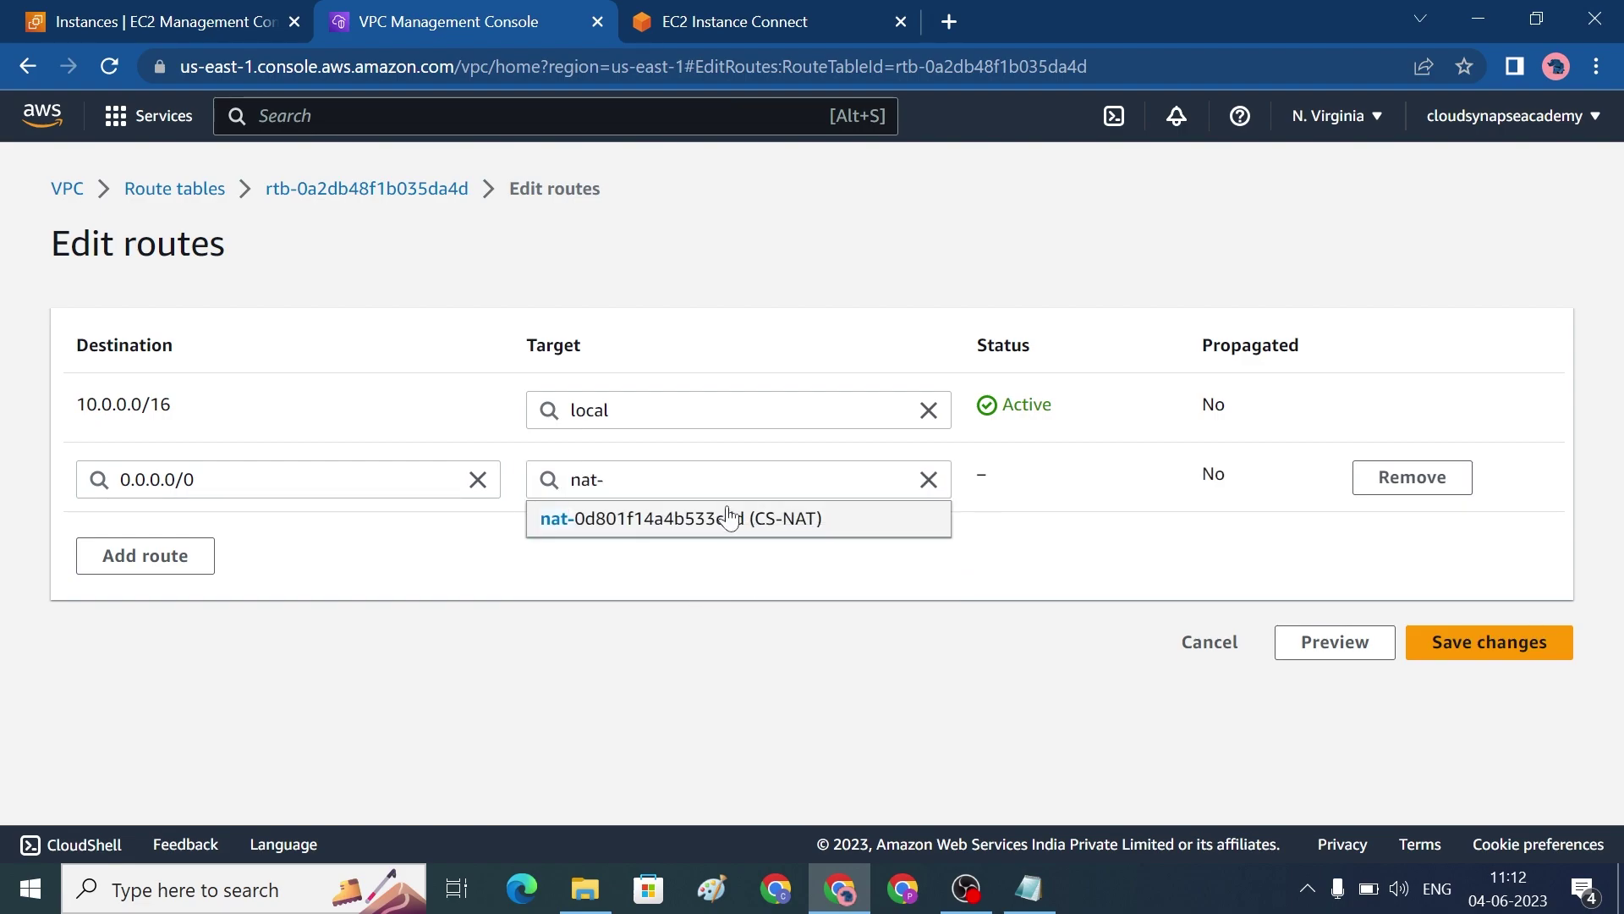
left_click(891, 518)
left_click(1512, 659)
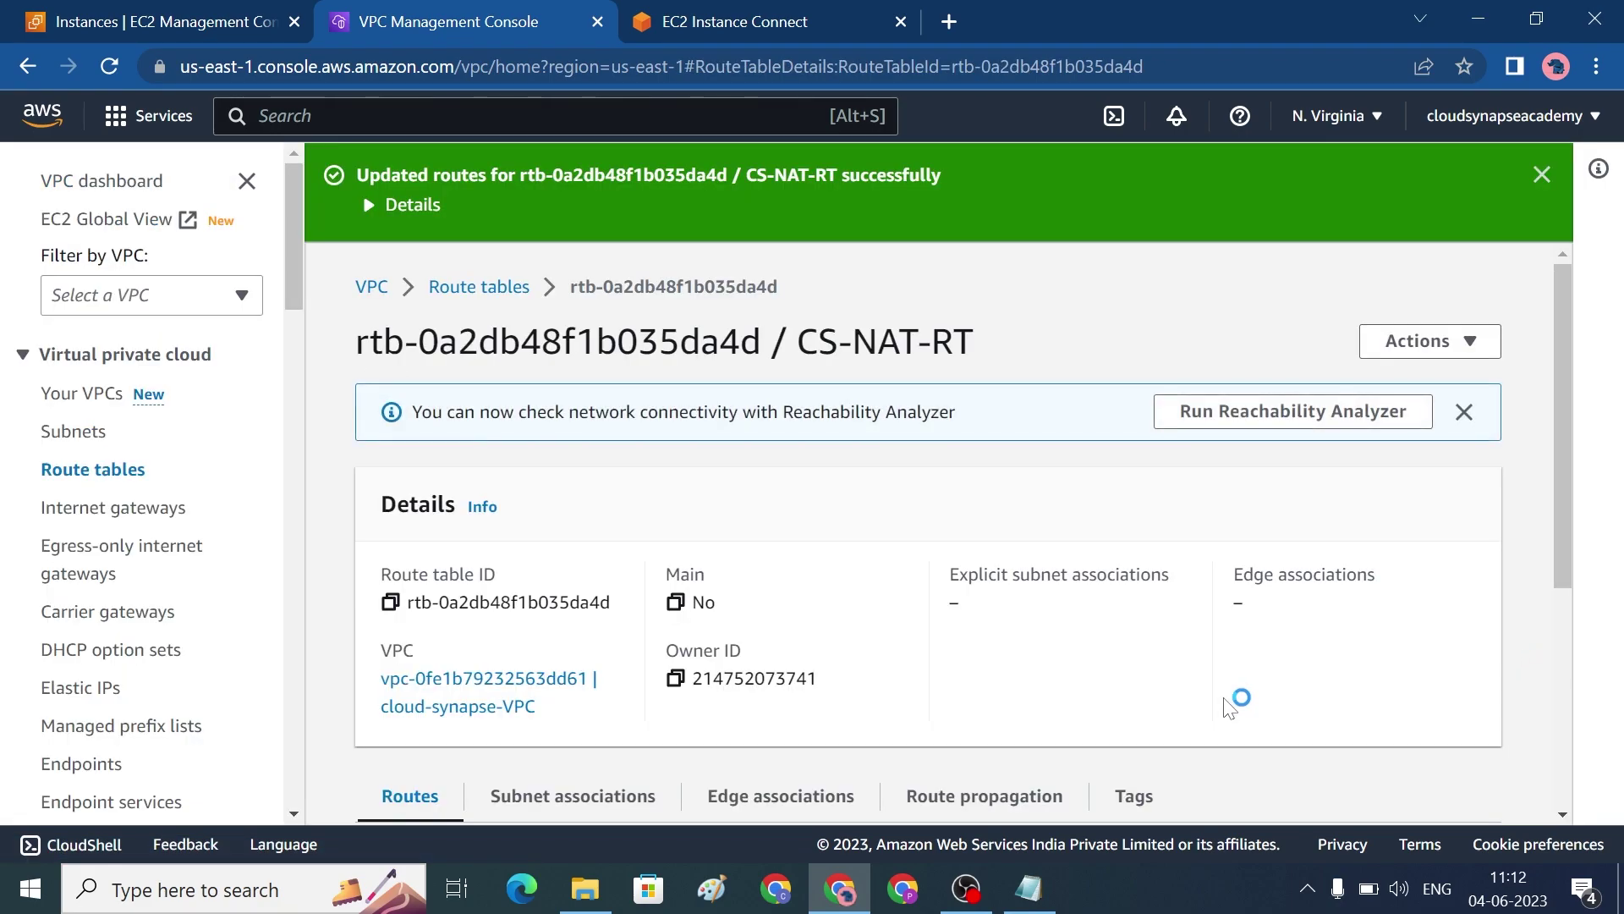
Step: Associate CS-Private-Subnet with the CS-NAT-RT route table and save the association
scroll(1231, 706, "down", 1)
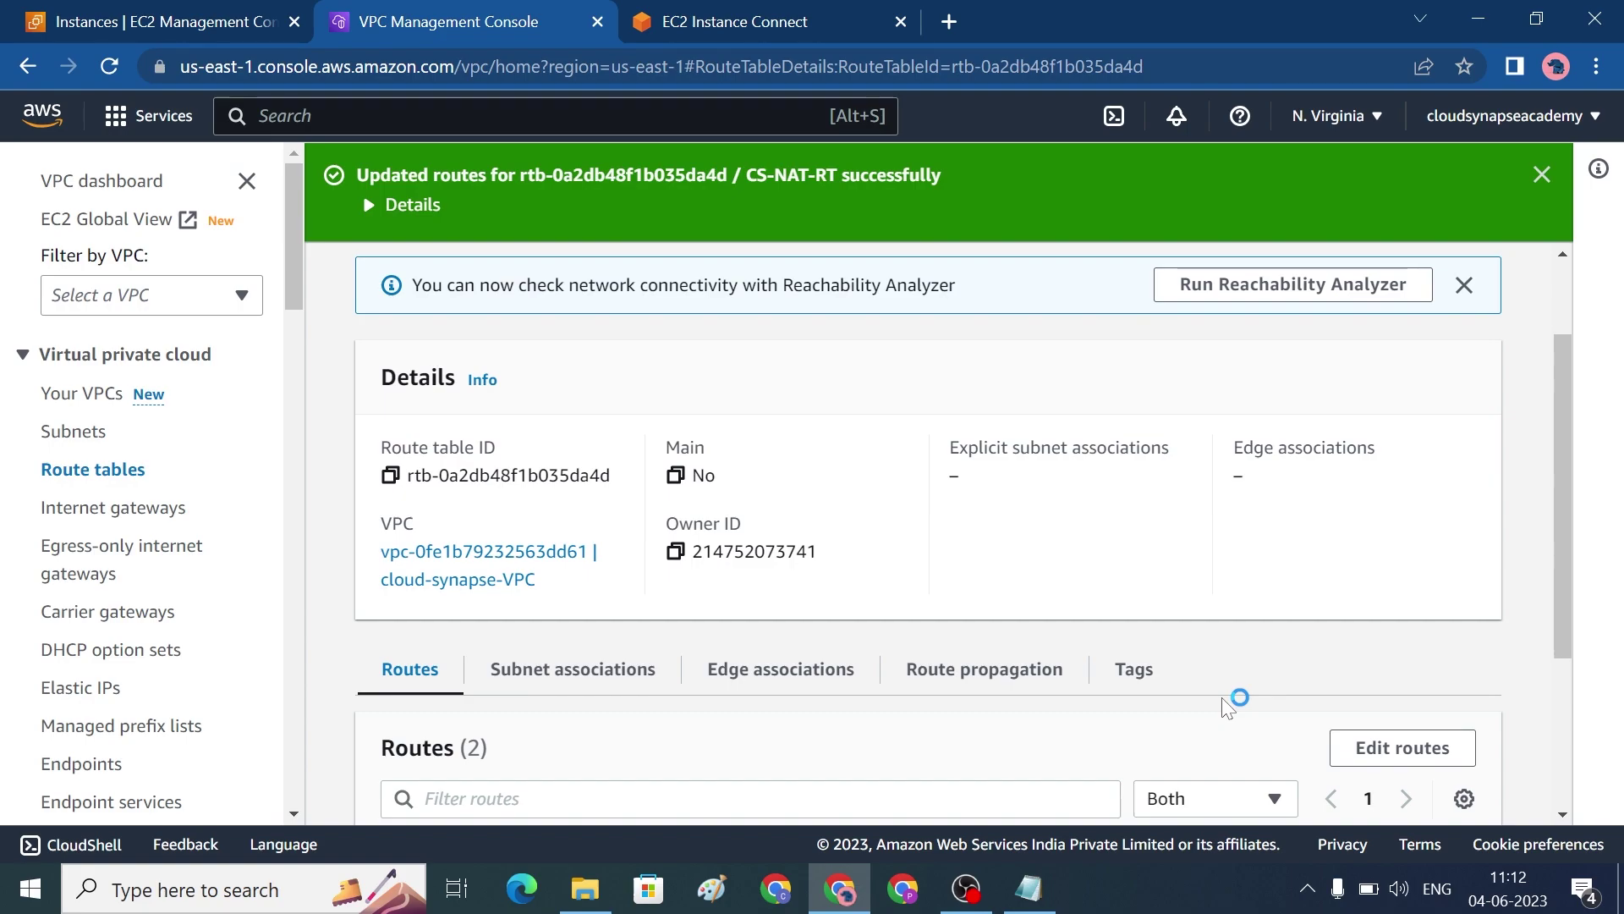
left_click(538, 677)
scroll(570, 675, "down", 1)
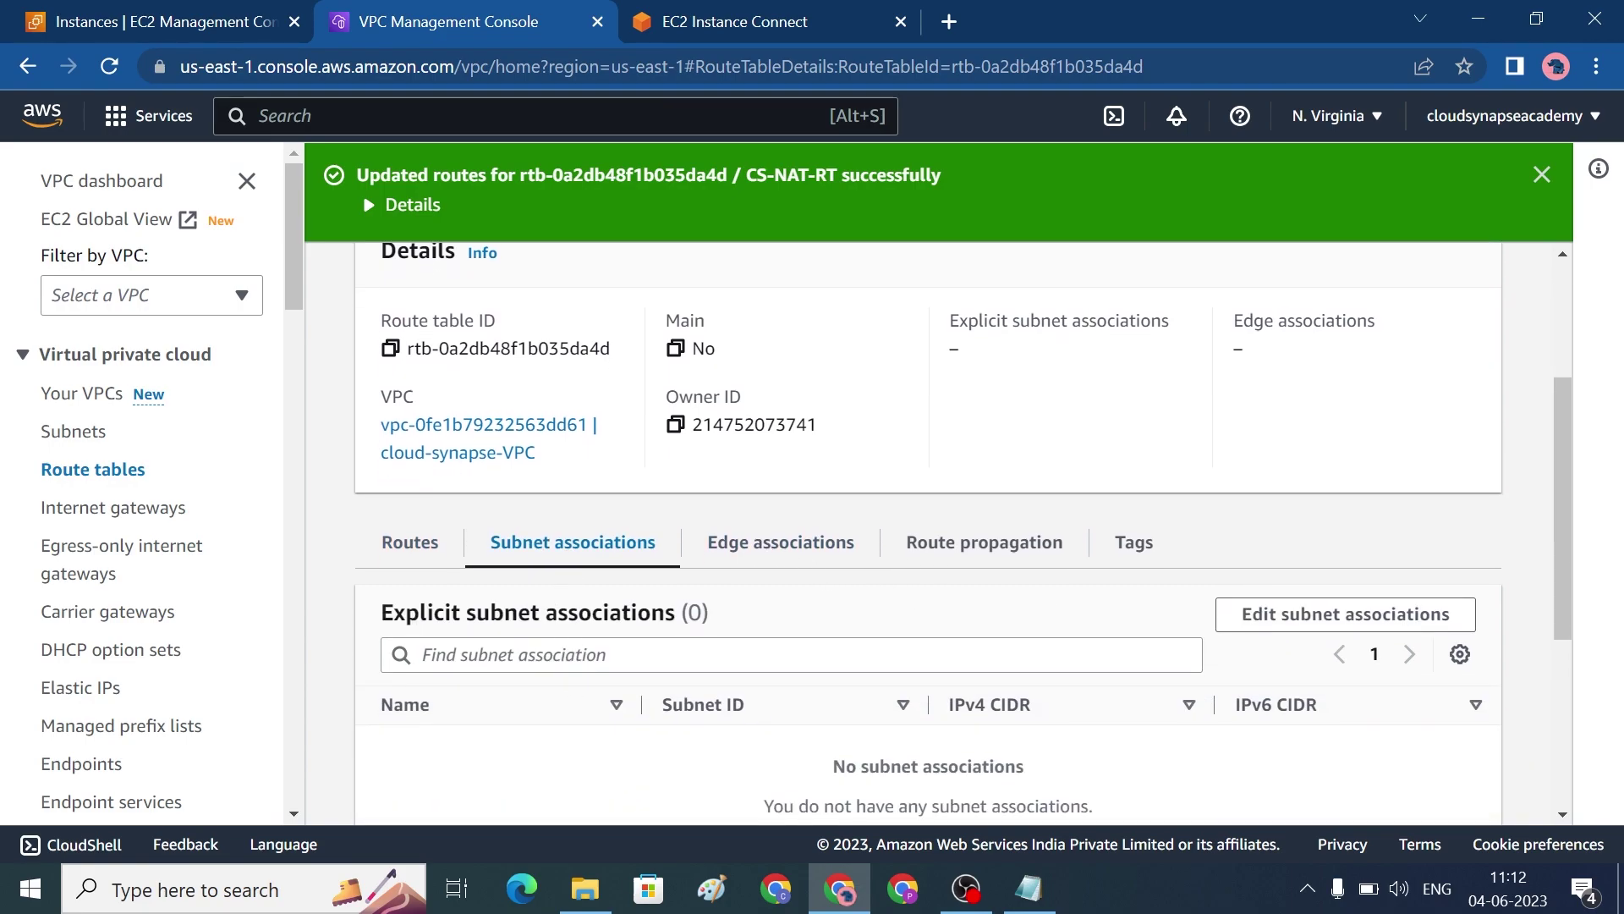
left_click(1307, 619)
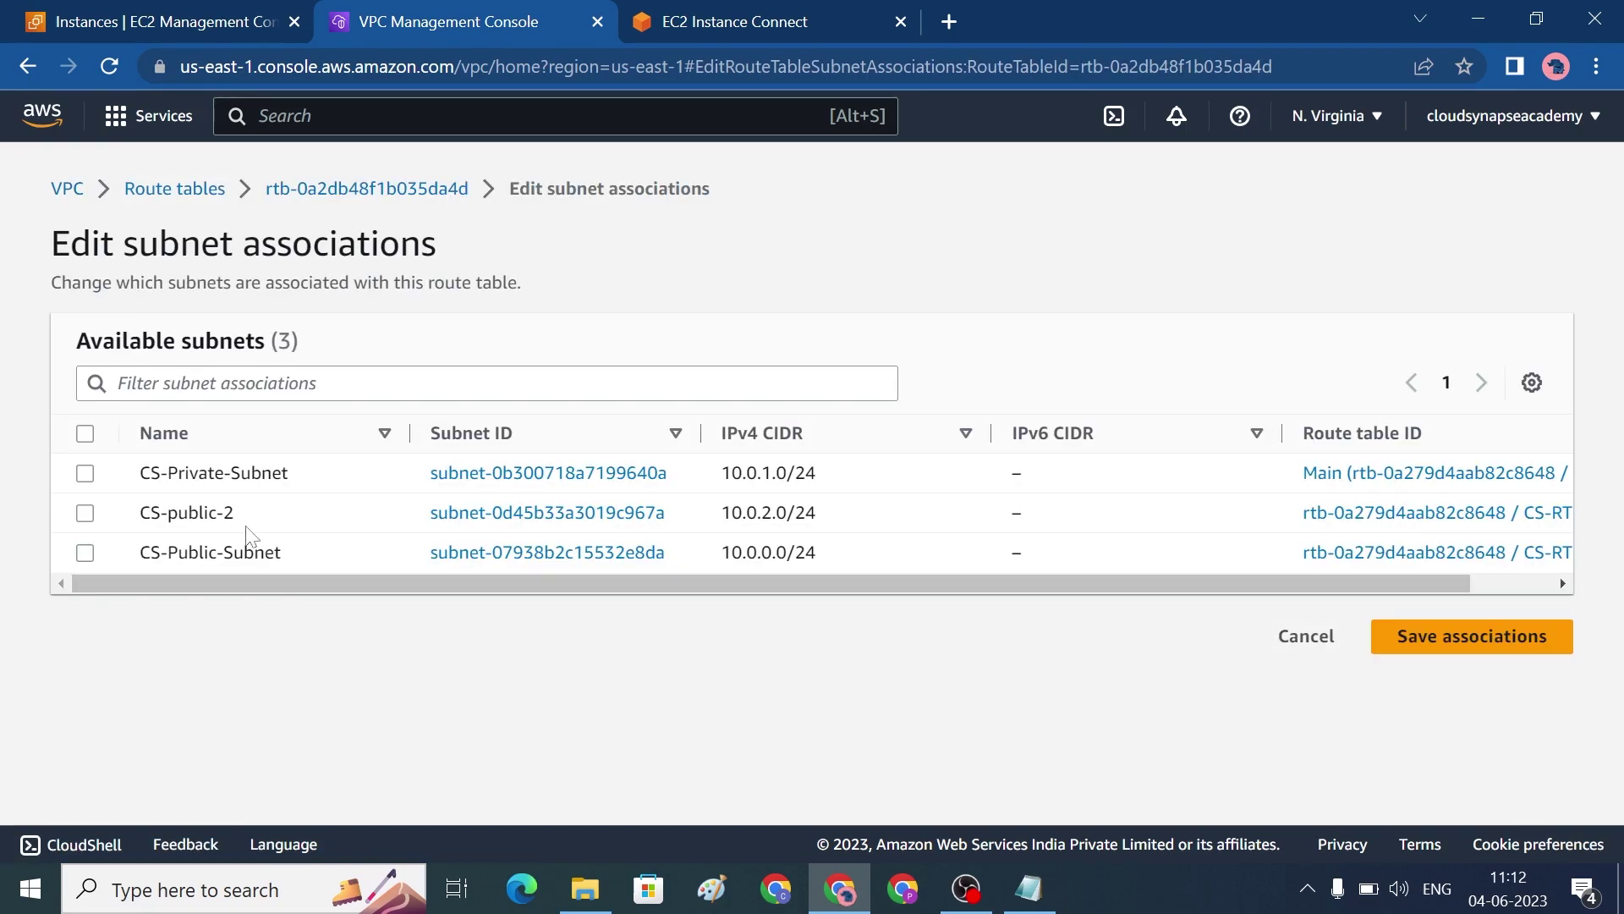
left_click(85, 475)
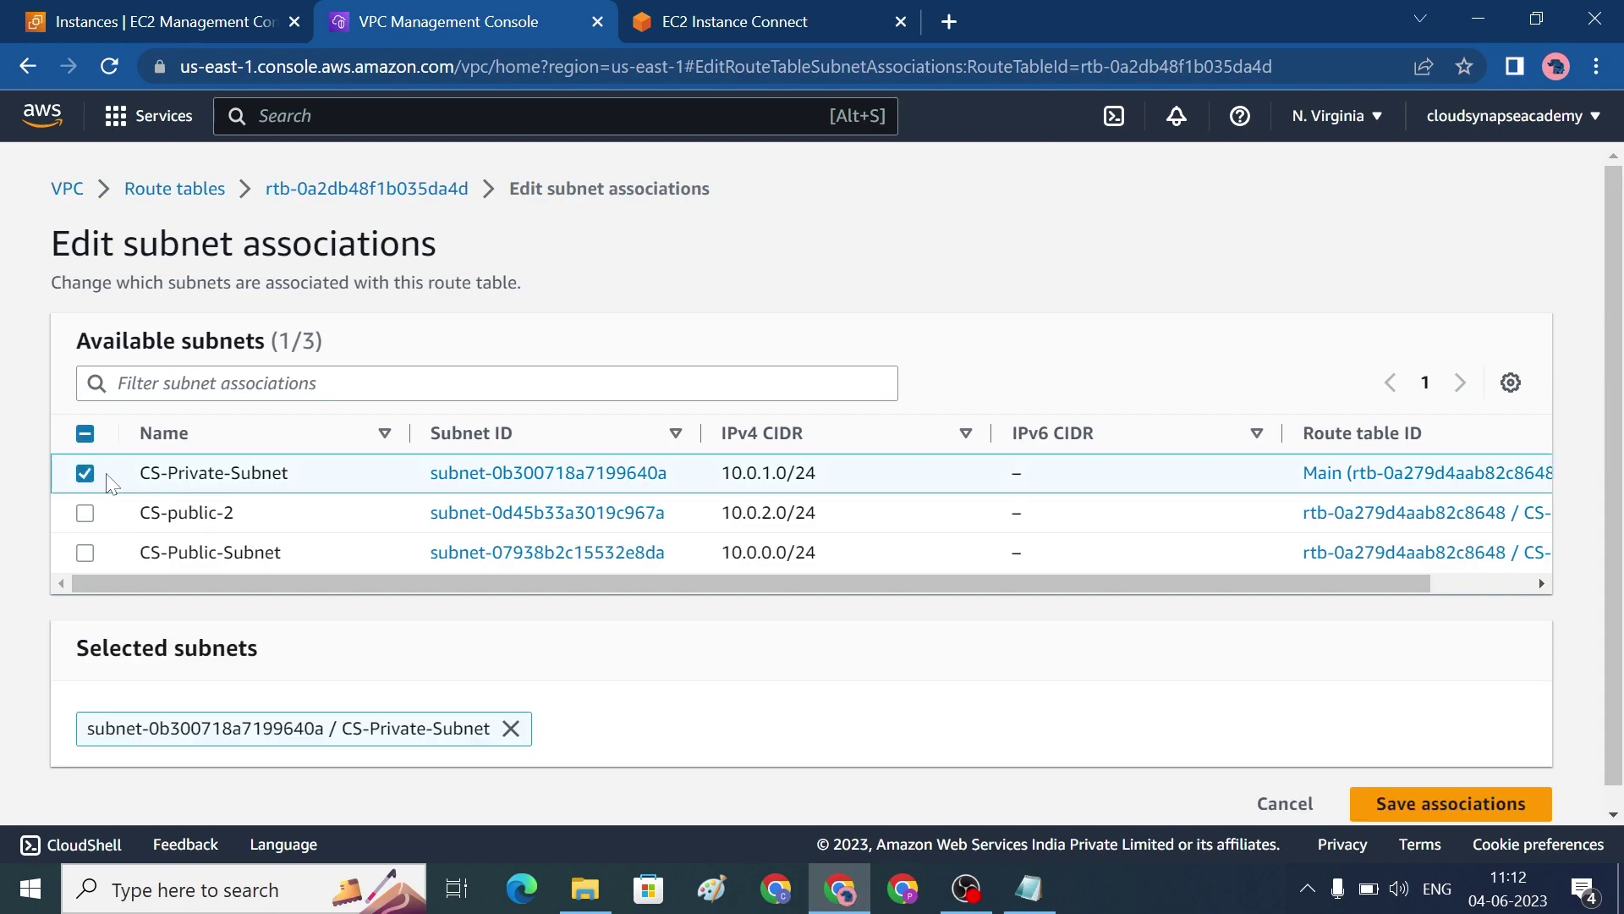
left_click(1471, 789)
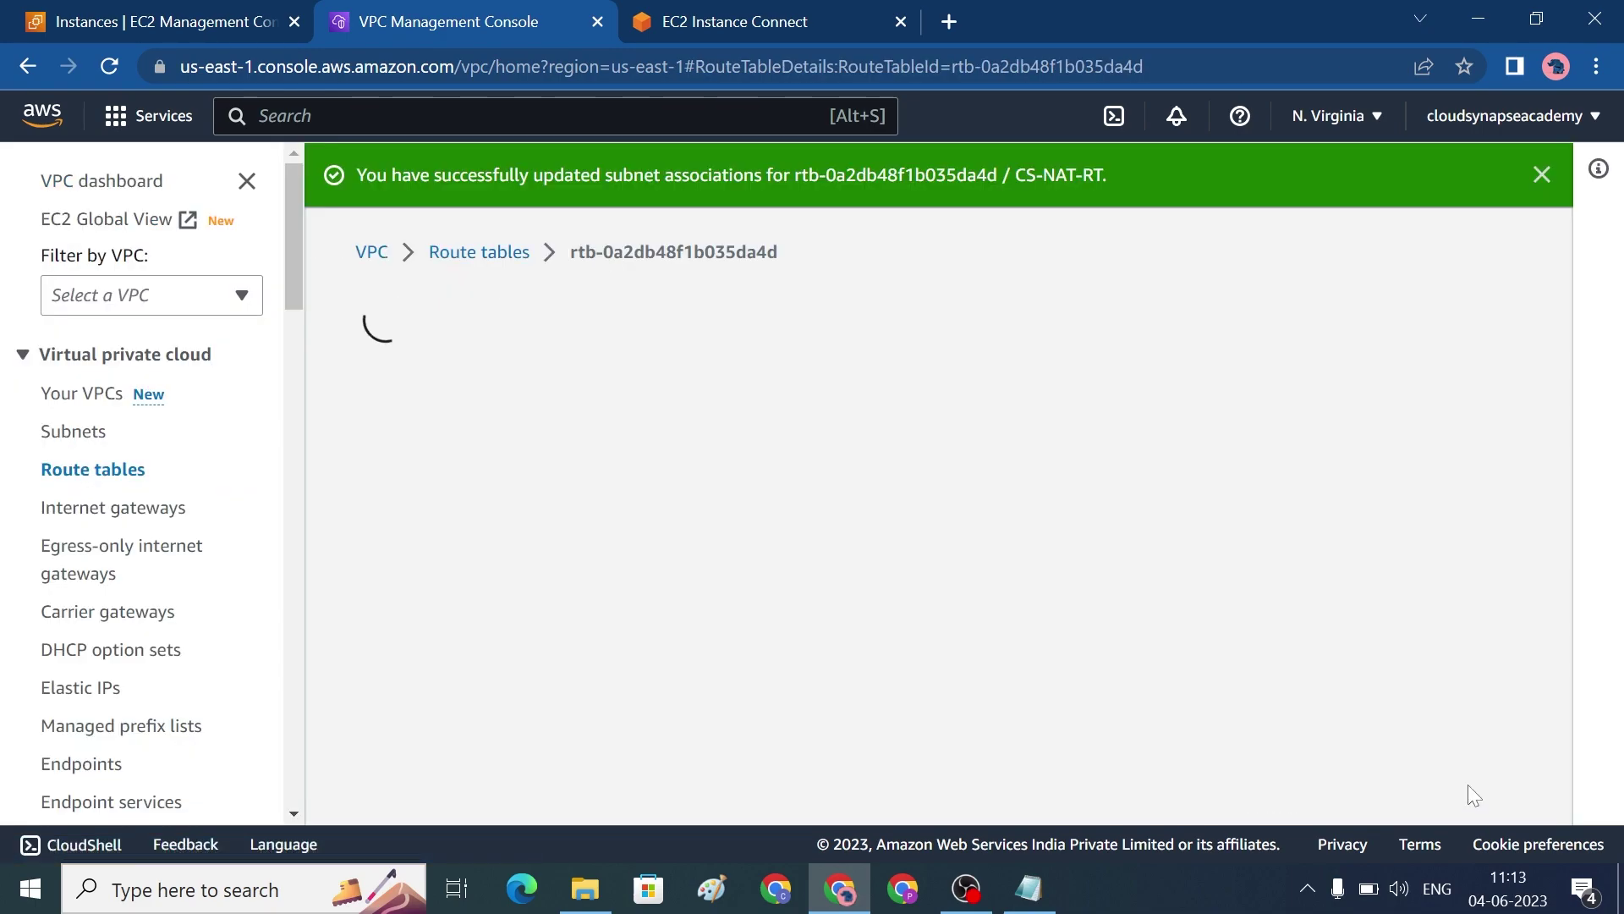
Step: Review the routes and subnet associations of CS-NAT-RT, and check the refreshed state of the CS-NAT gateway
scroll(967, 705, "down", 3)
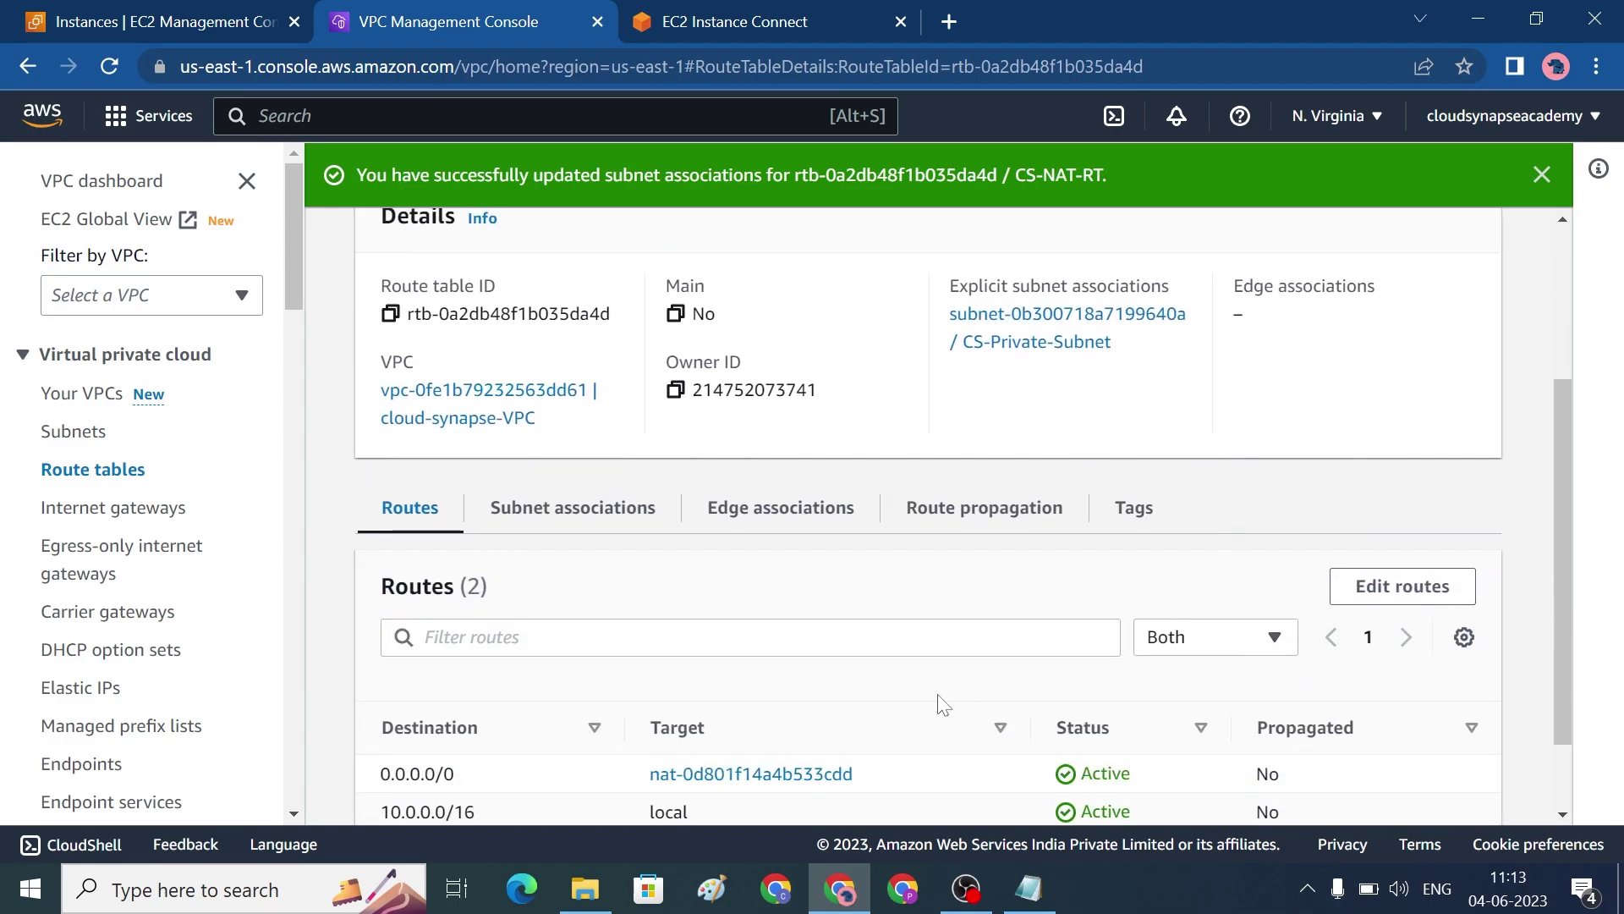
scroll(790, 711, "down", 1)
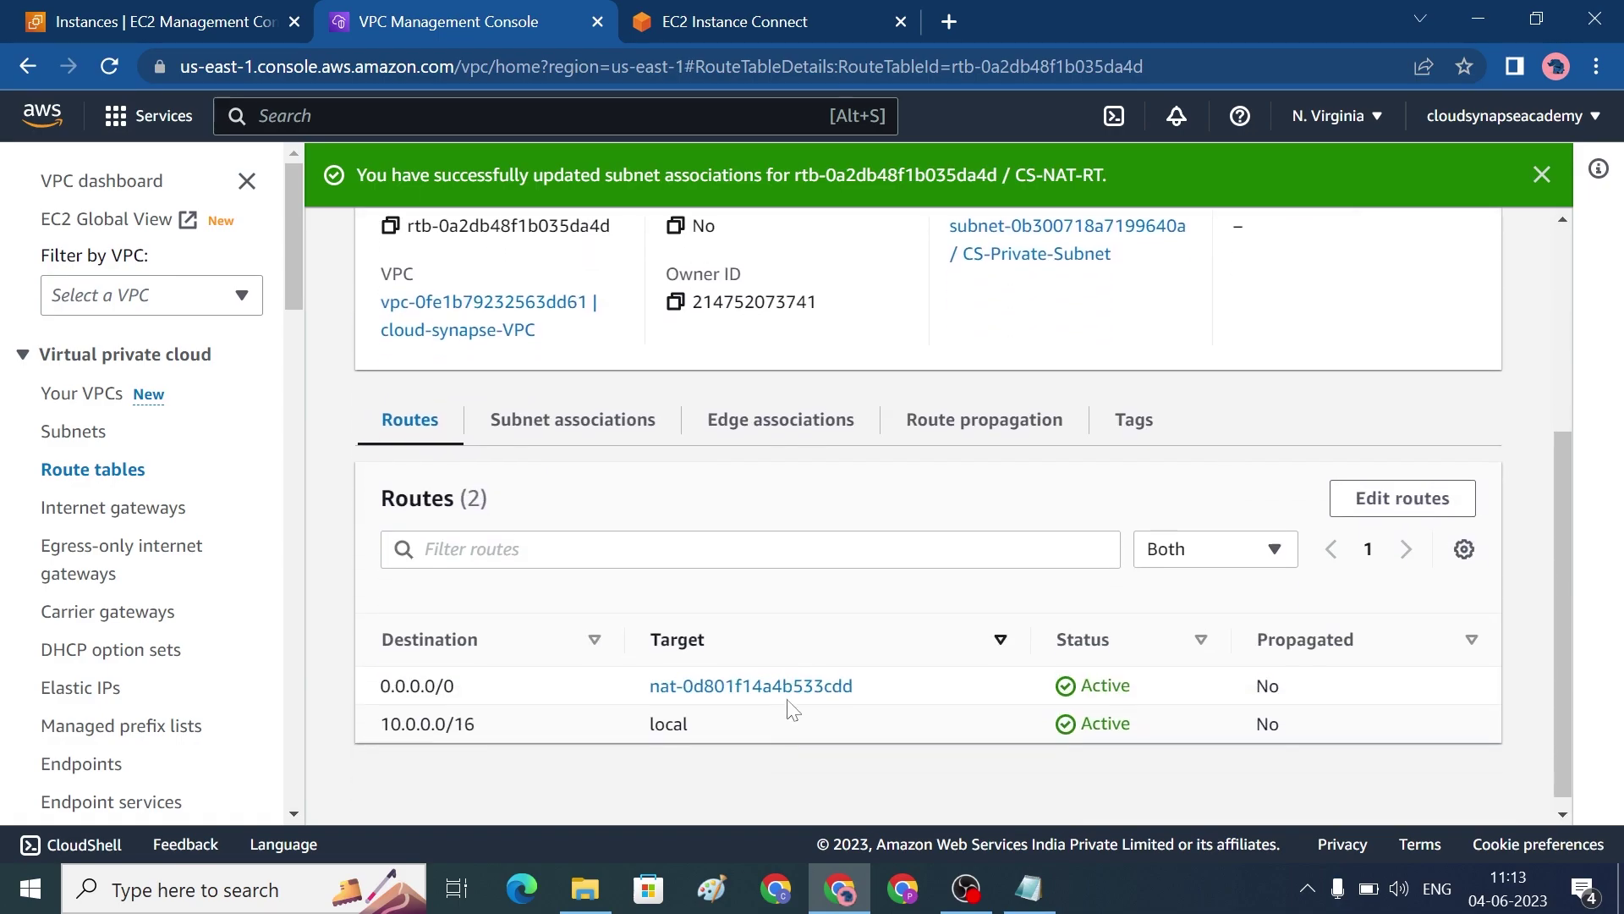
left_click(548, 421)
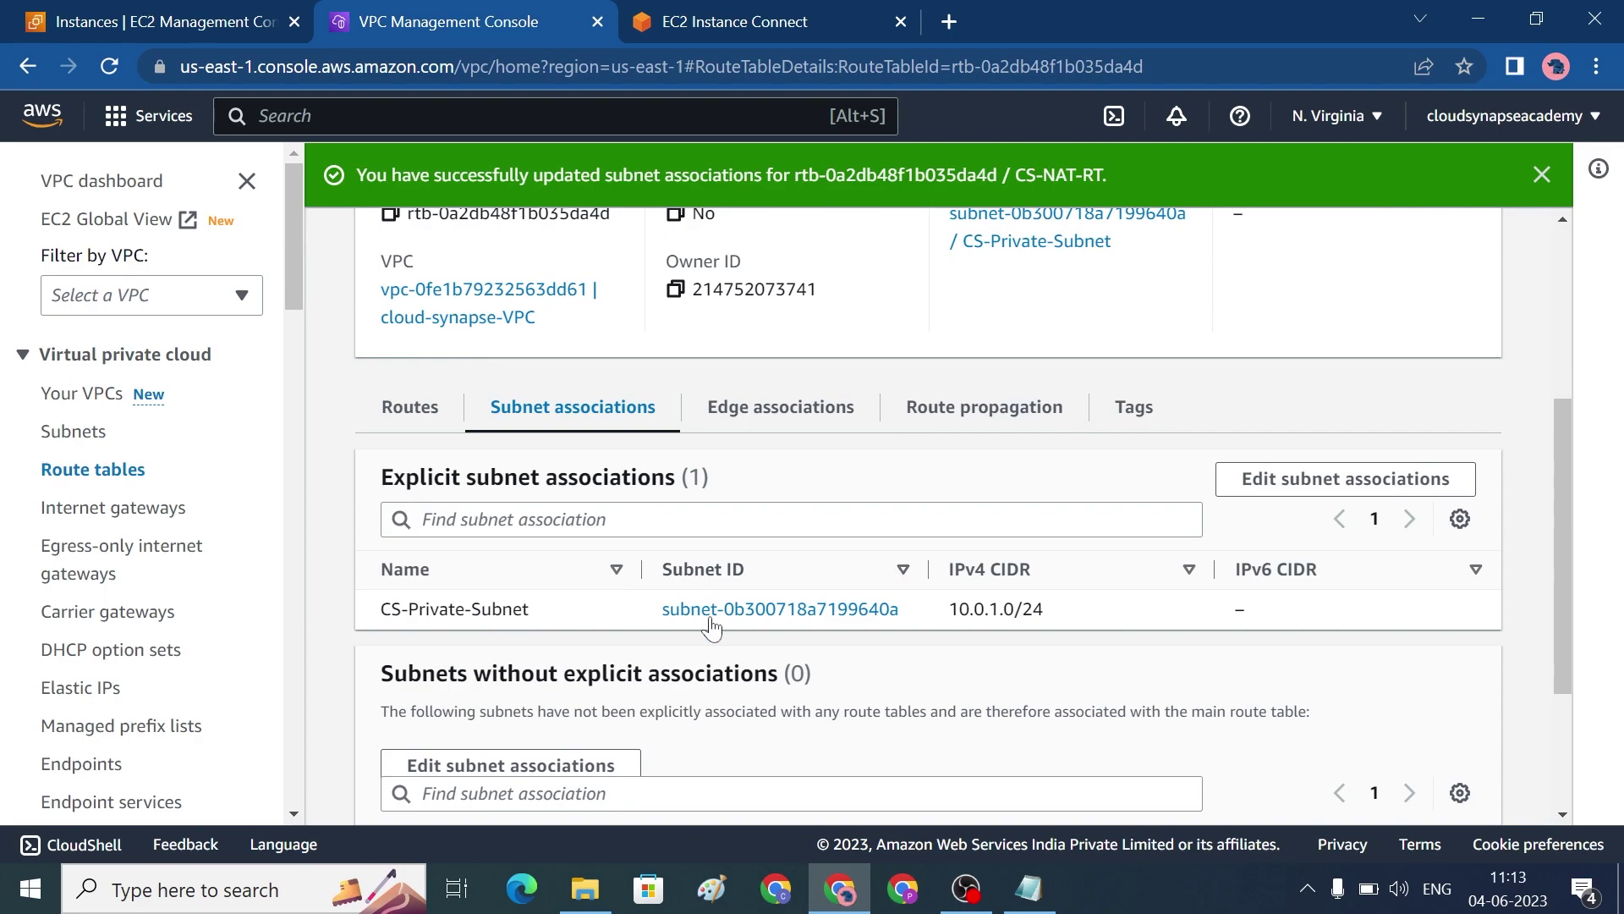
scroll(292, 715, "down", 3)
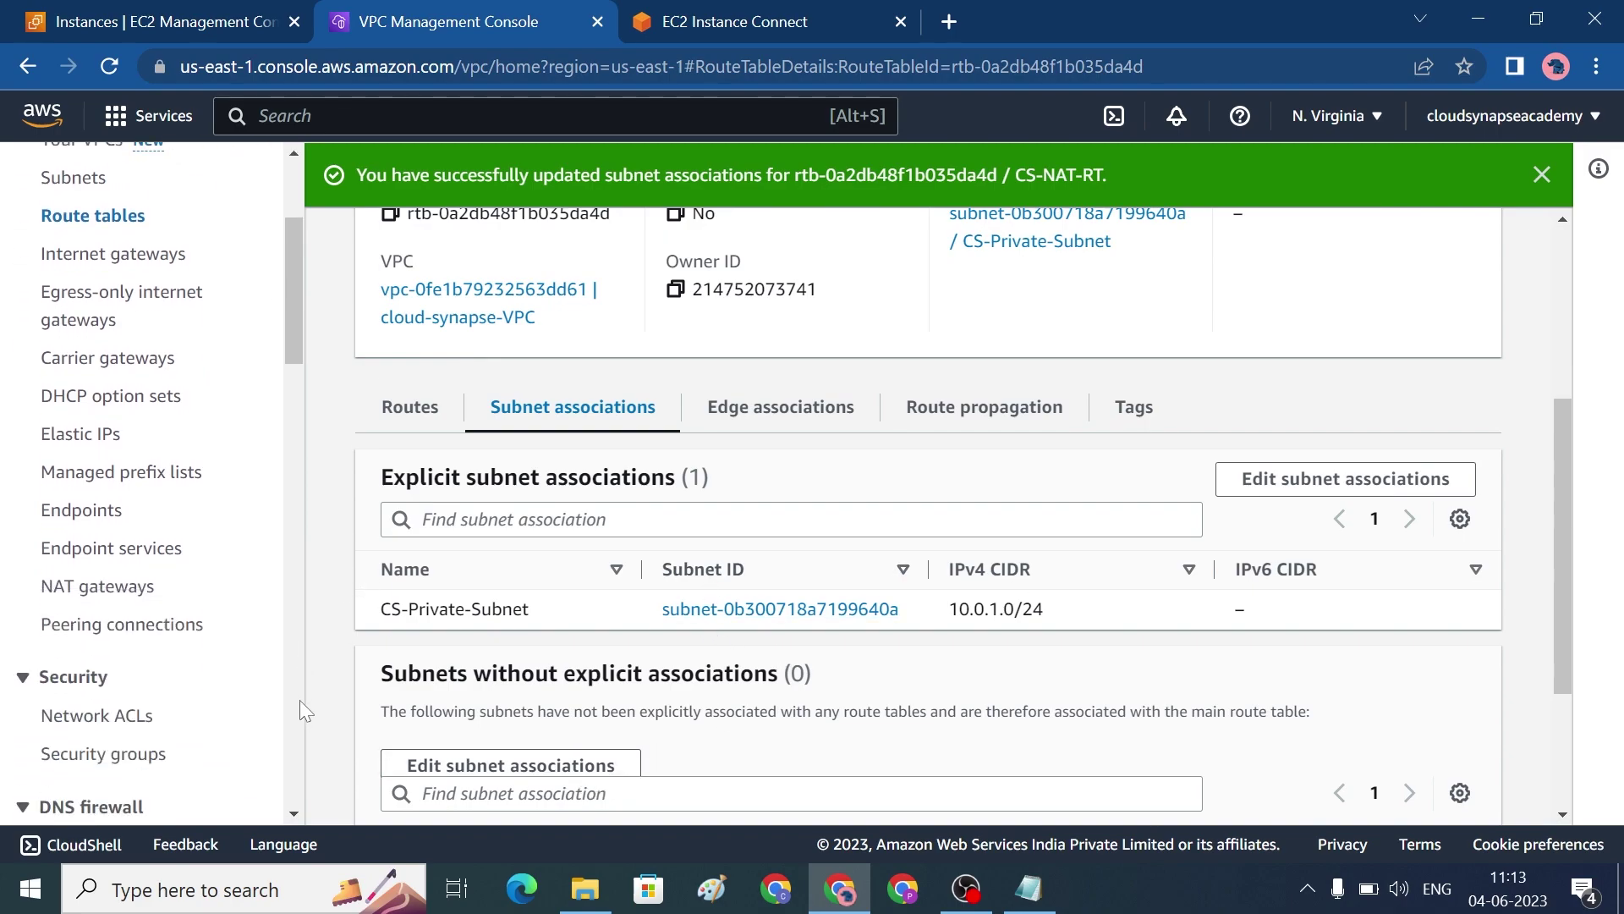
left_click(133, 587)
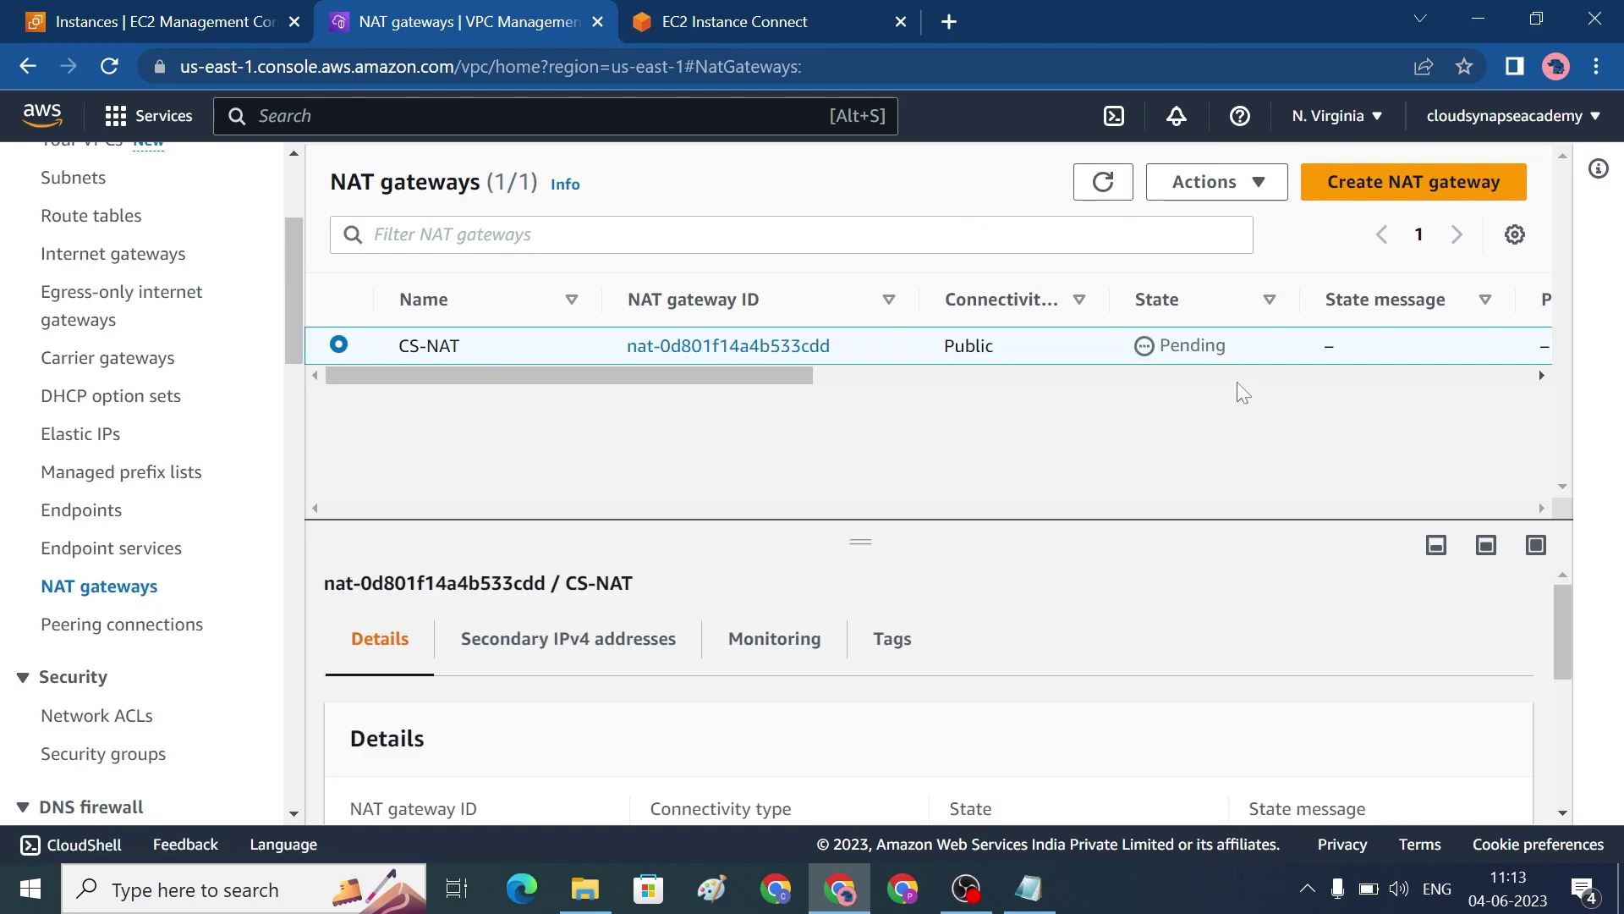
left_click(1119, 185)
Step: Stop the running ping in the Database terminal session and try to install mysql-server with yum
left_click(782, 29)
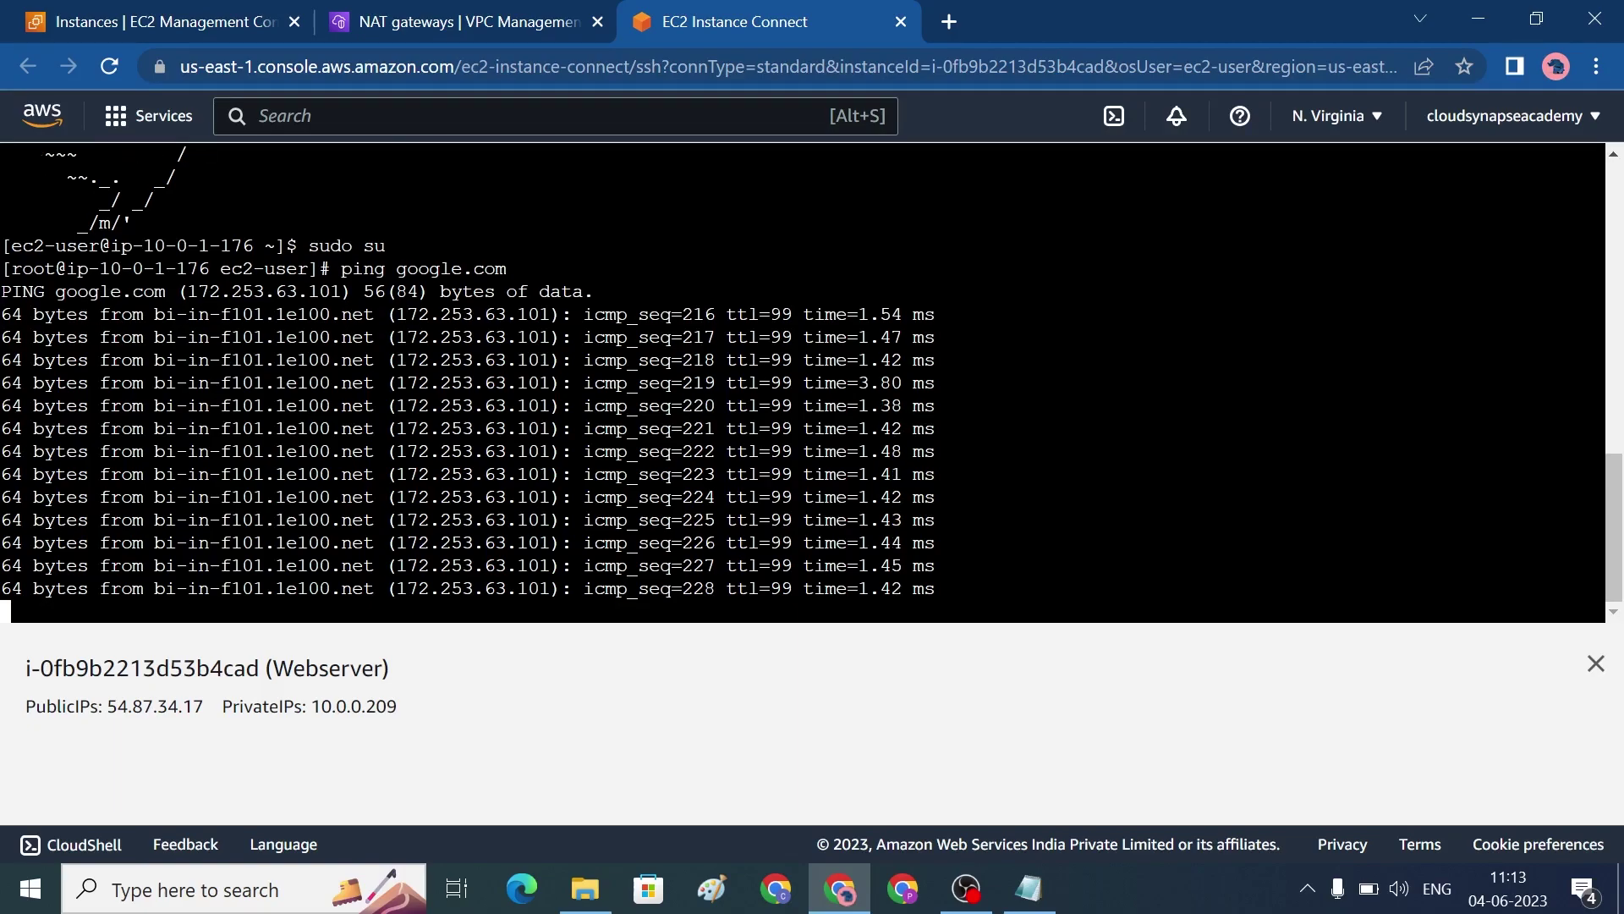
key("ctrl+c")
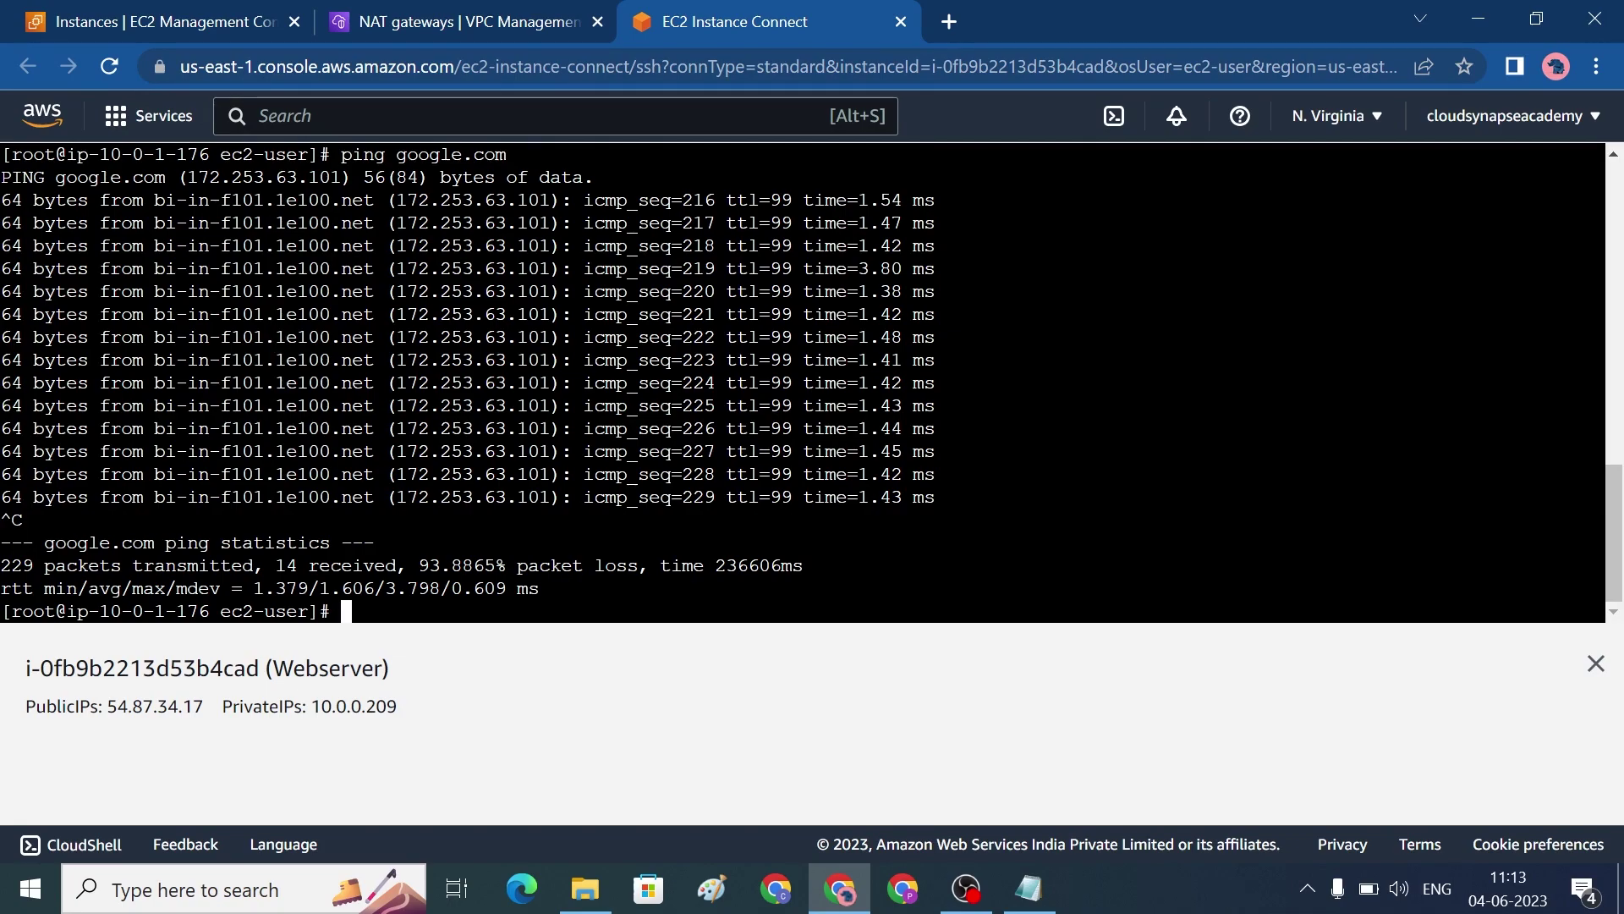
type("yum install mysql-")
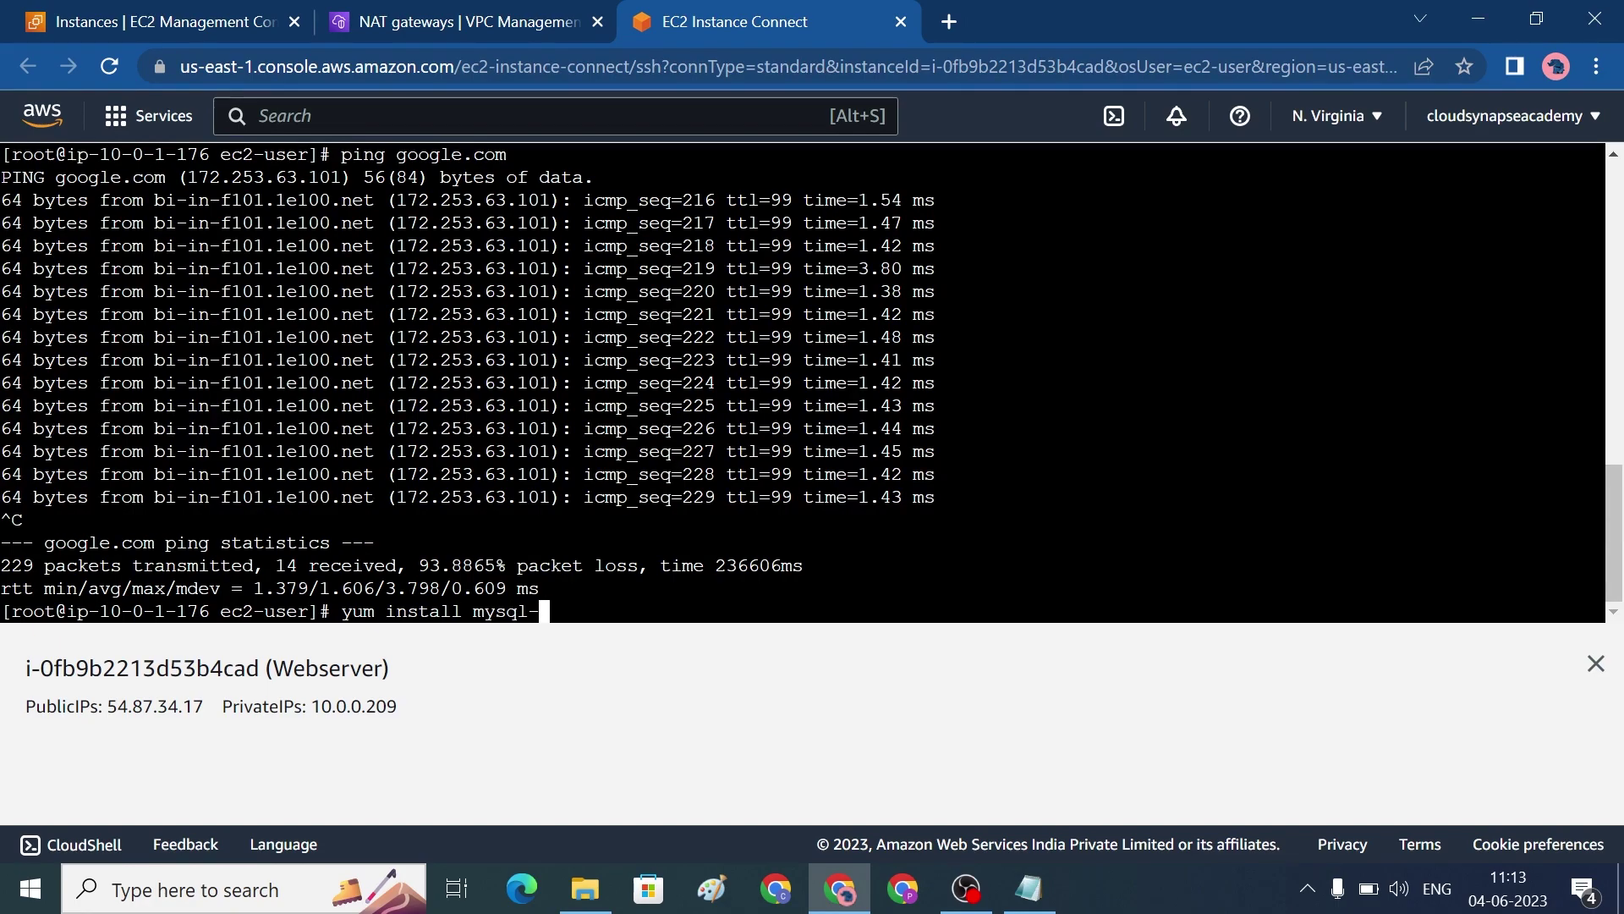
type("server")
key("Return")
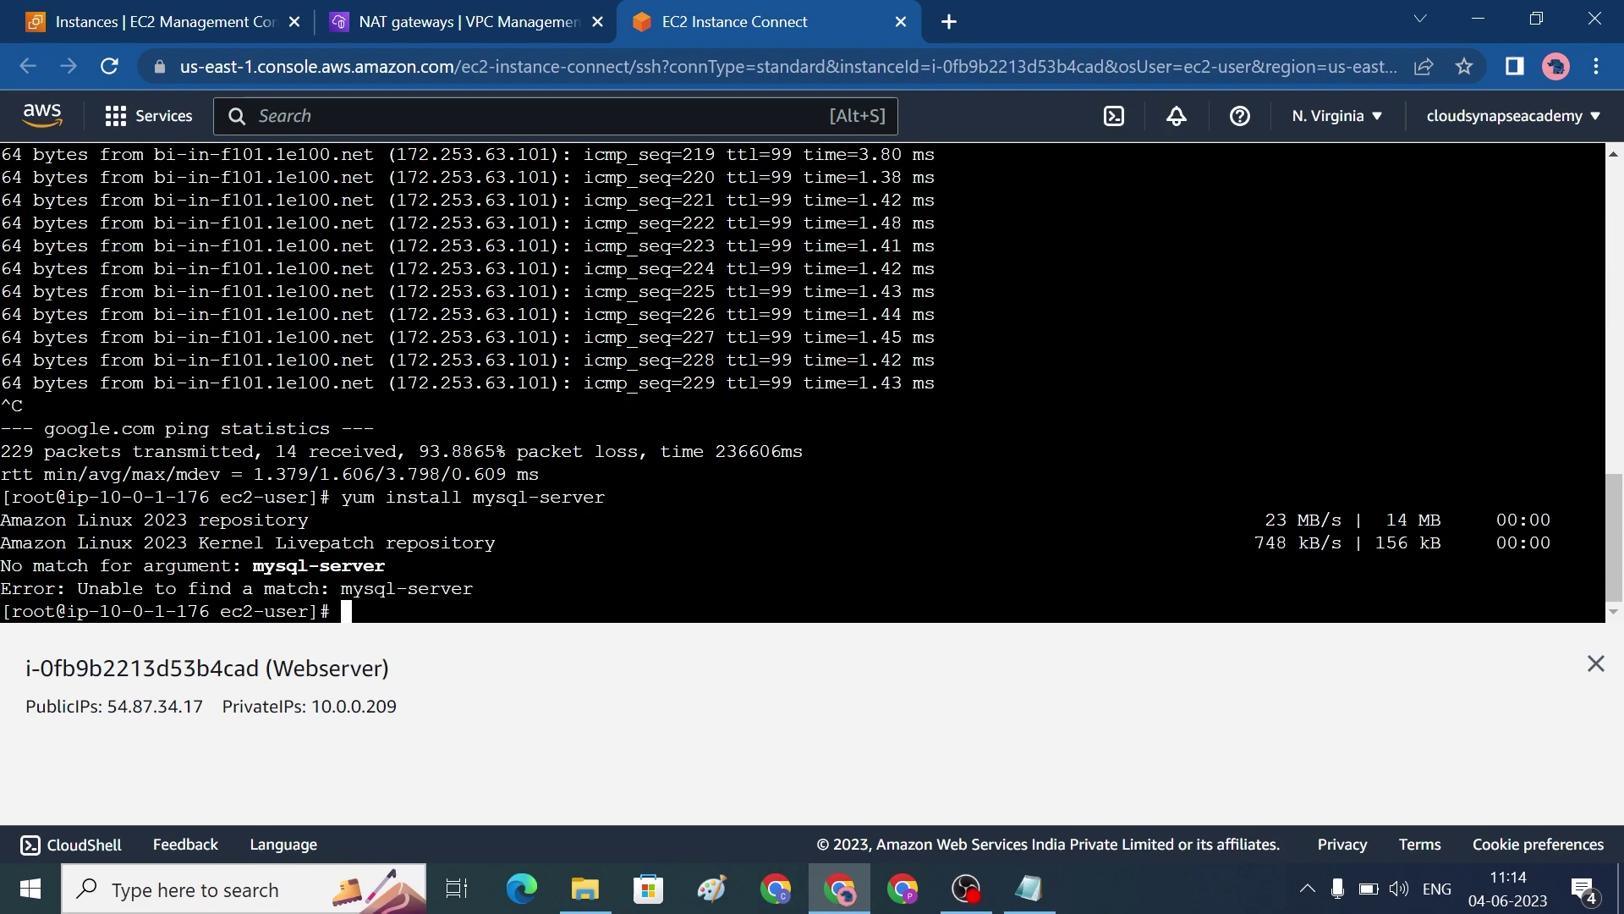
Step: Try to install the package mysql with yum by shortening the previous install command
key("Up")
key("BackSpace")
key("BackSpace")
key("BackSpace")
key("BackSpace")
key("BackSpace")
key("BackSpace")
key("BackSpace")
key("BackSpace")
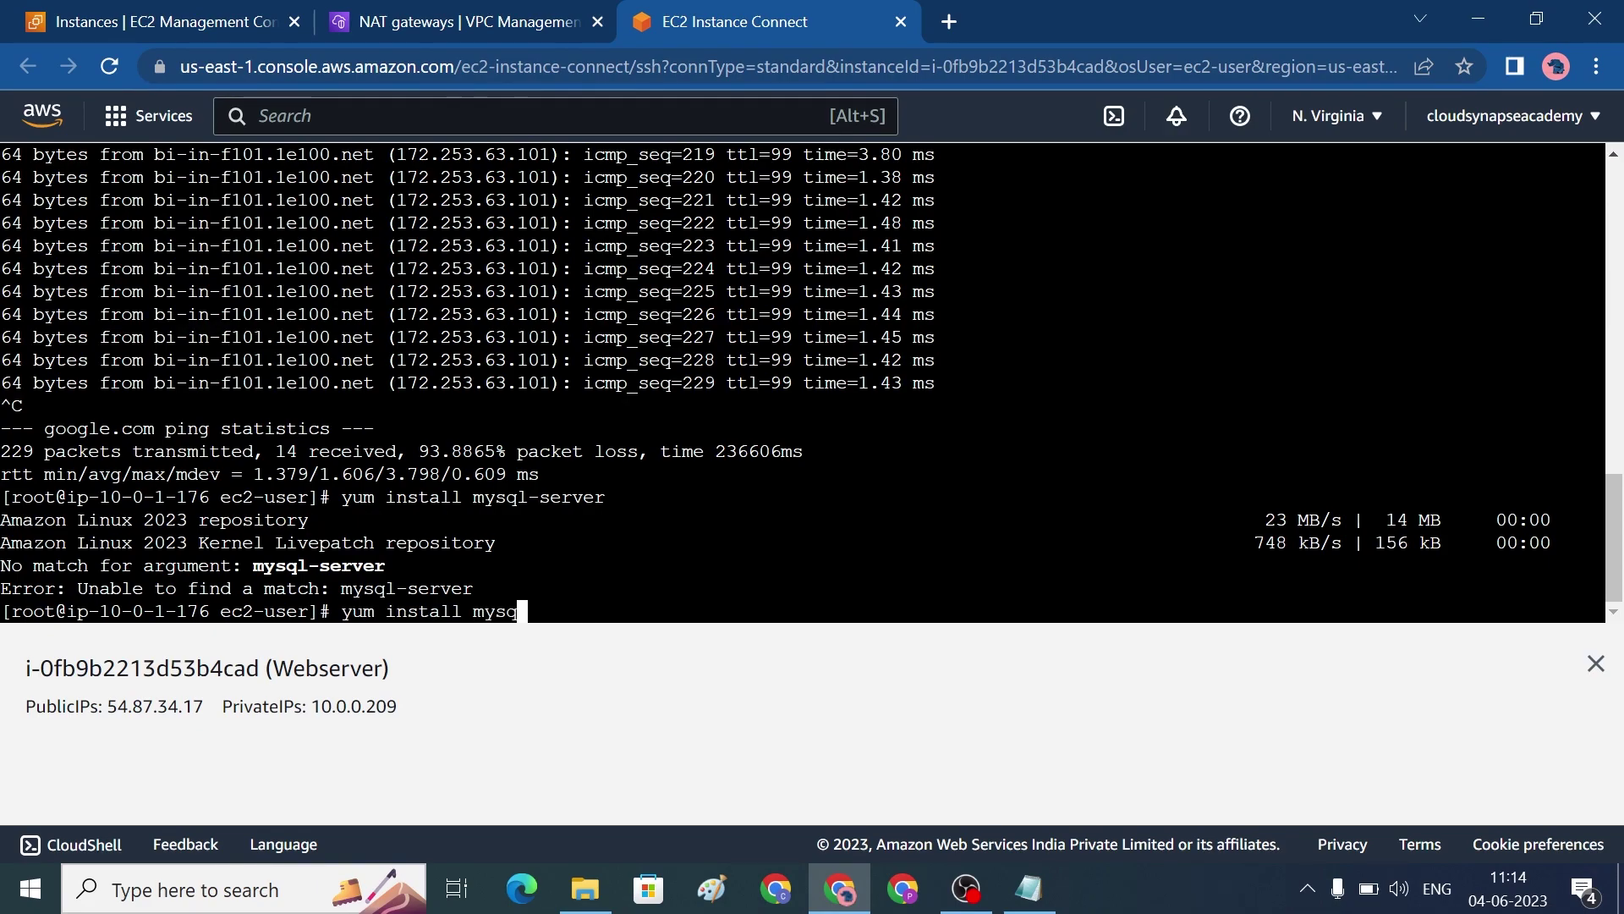
type("l")
key("Return")
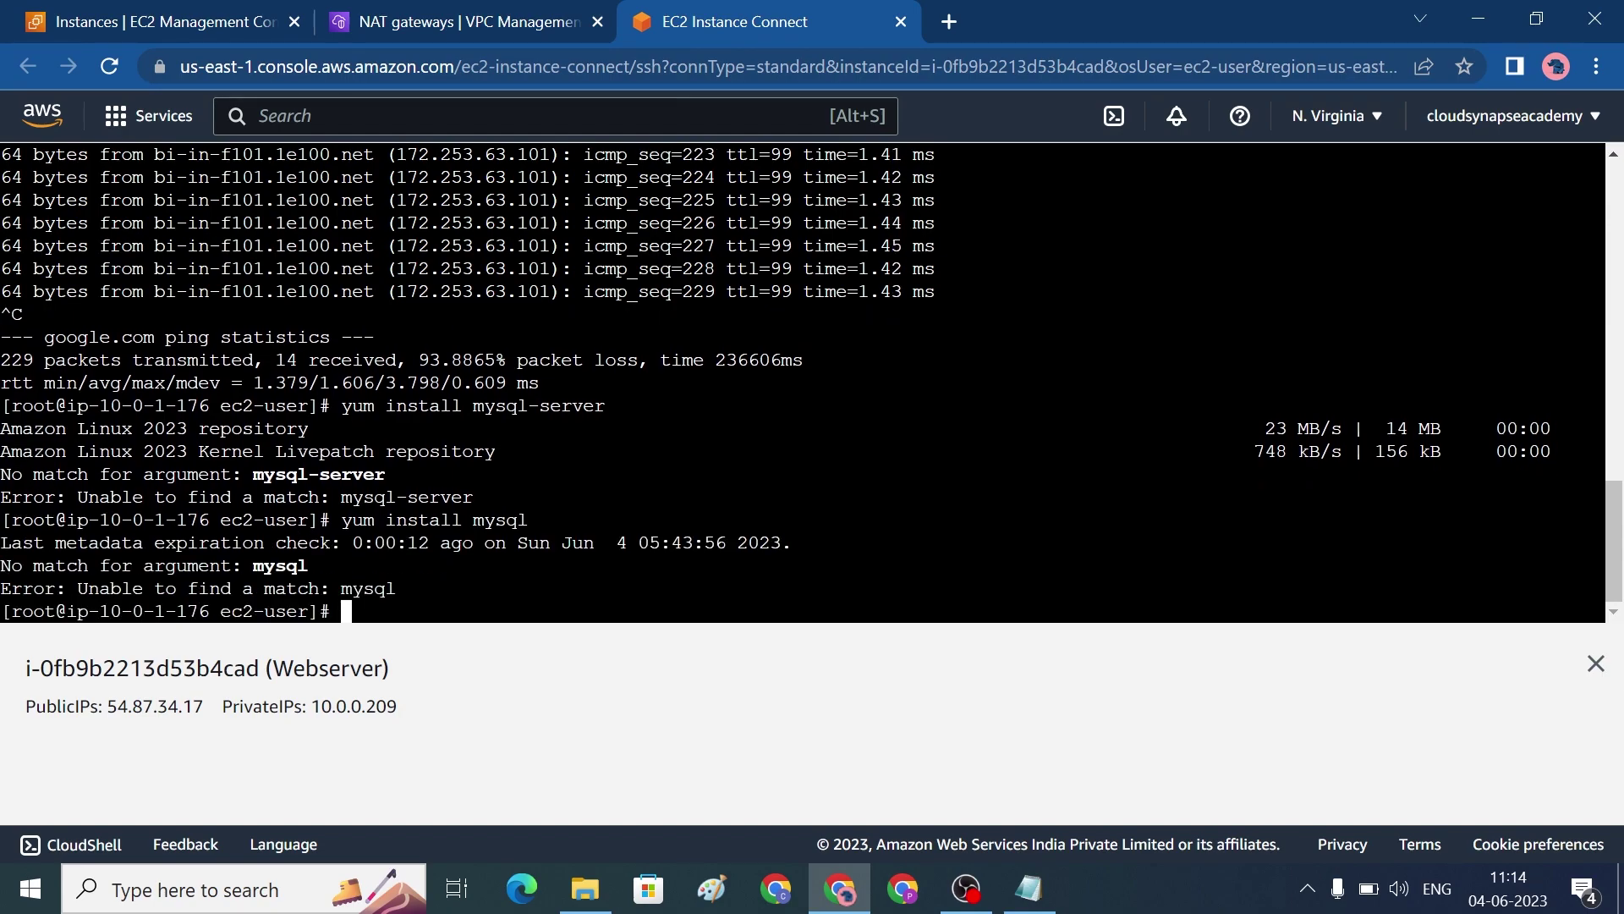
Step: Try to install the package mysql-common with yum
key("Up")
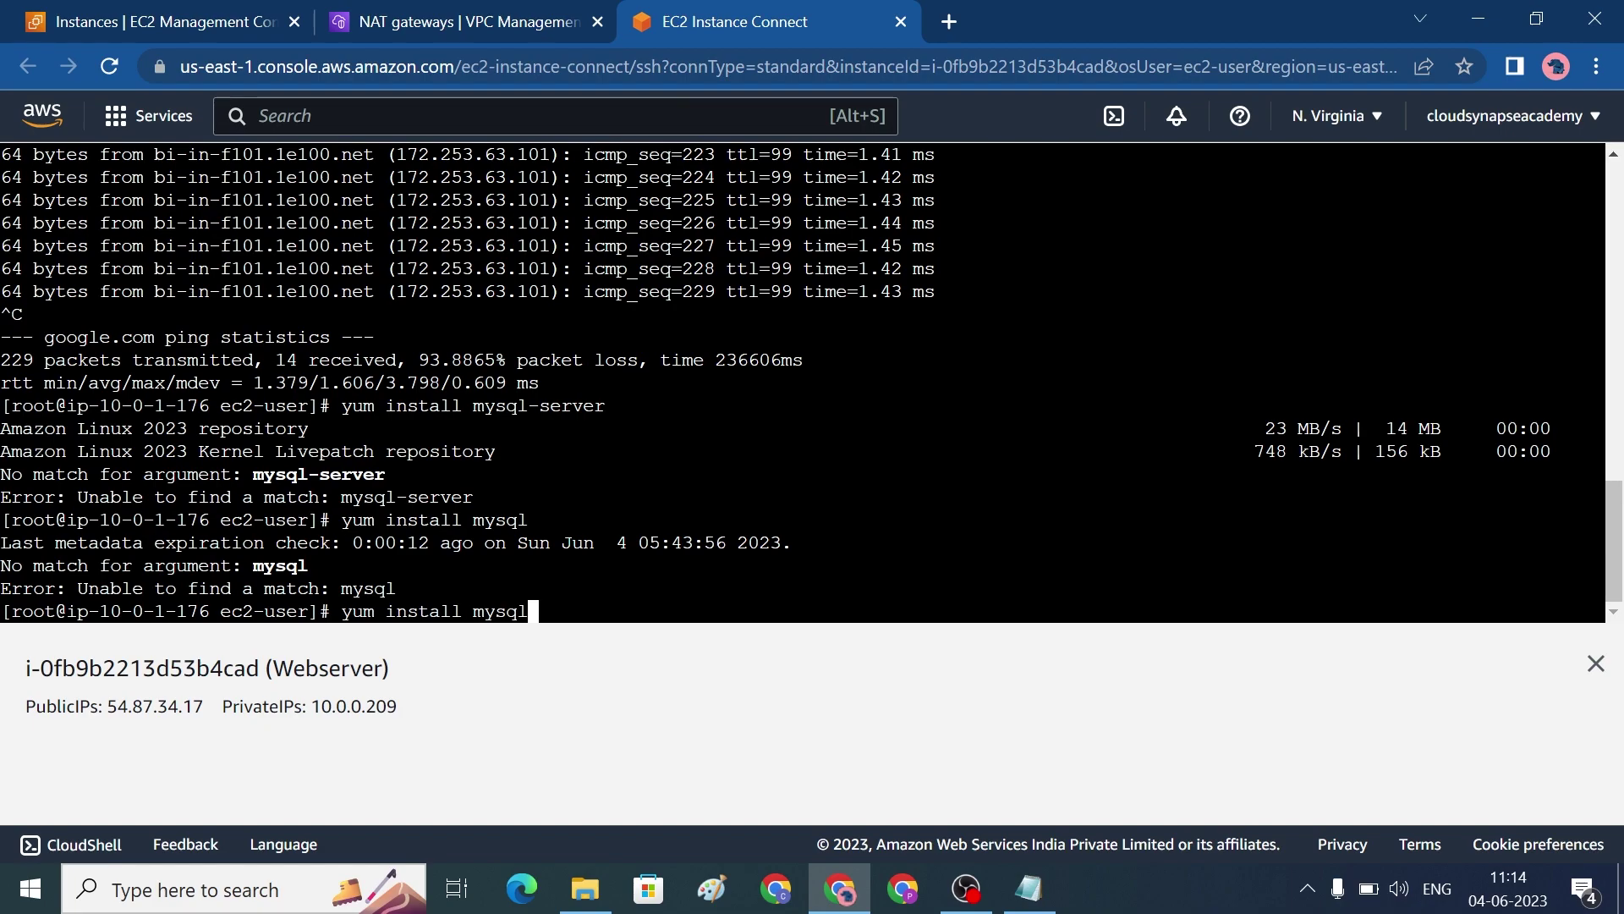
type("-common")
key("Return")
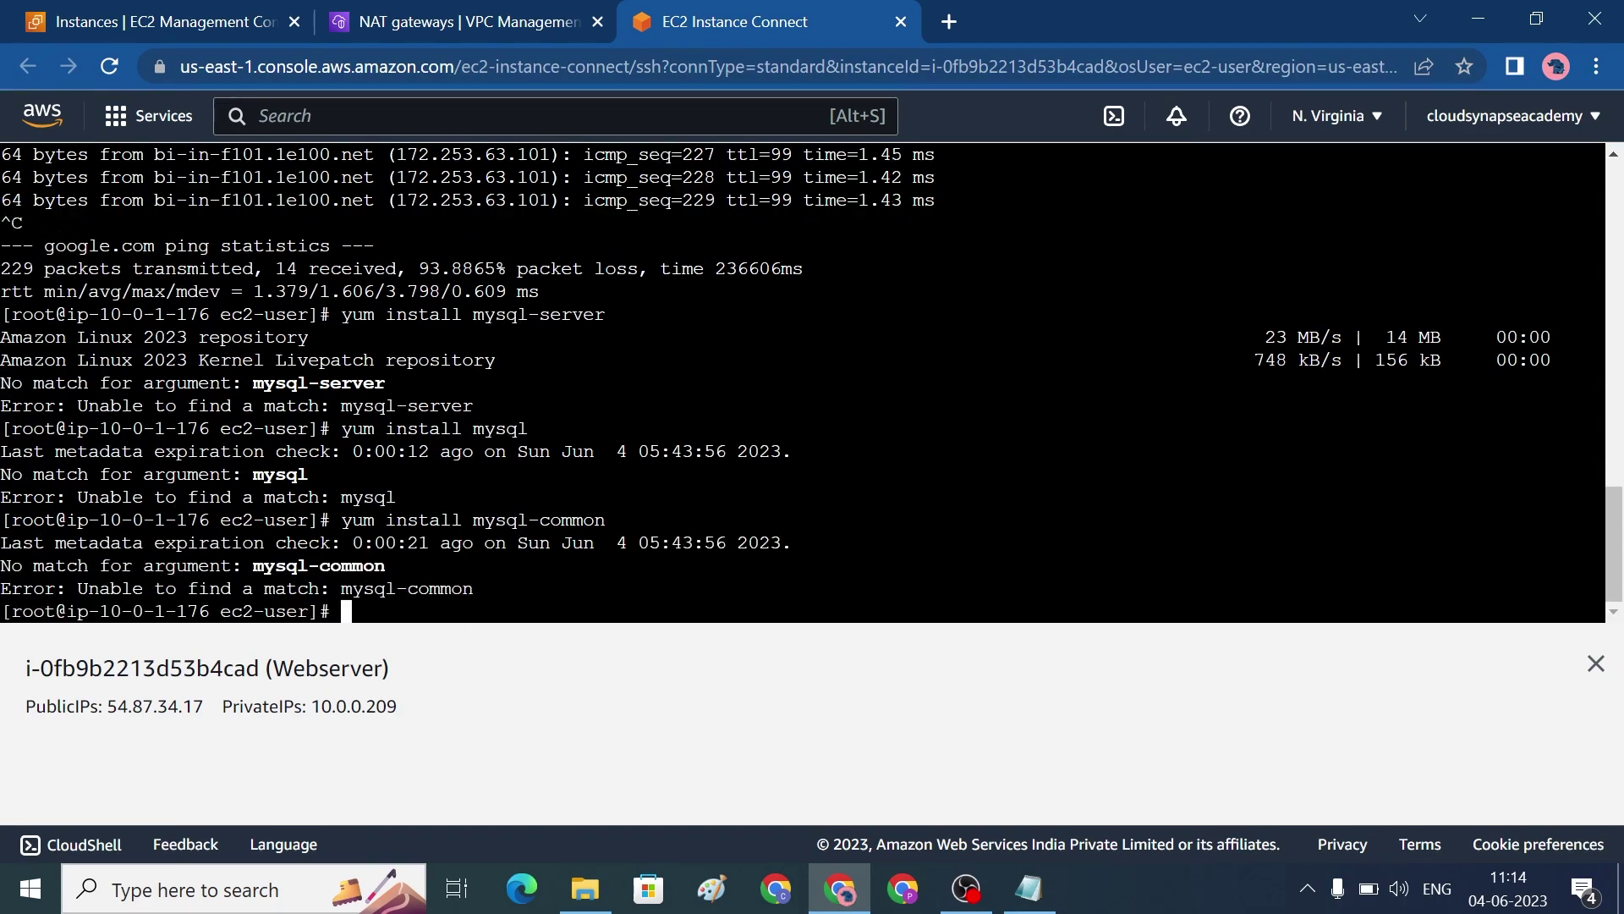
Step: Search the web for "mysql install on amazon linux" and open the TecAdmin guide on installing MySQL 8 on Amazon Linux 2
left_click(949, 21)
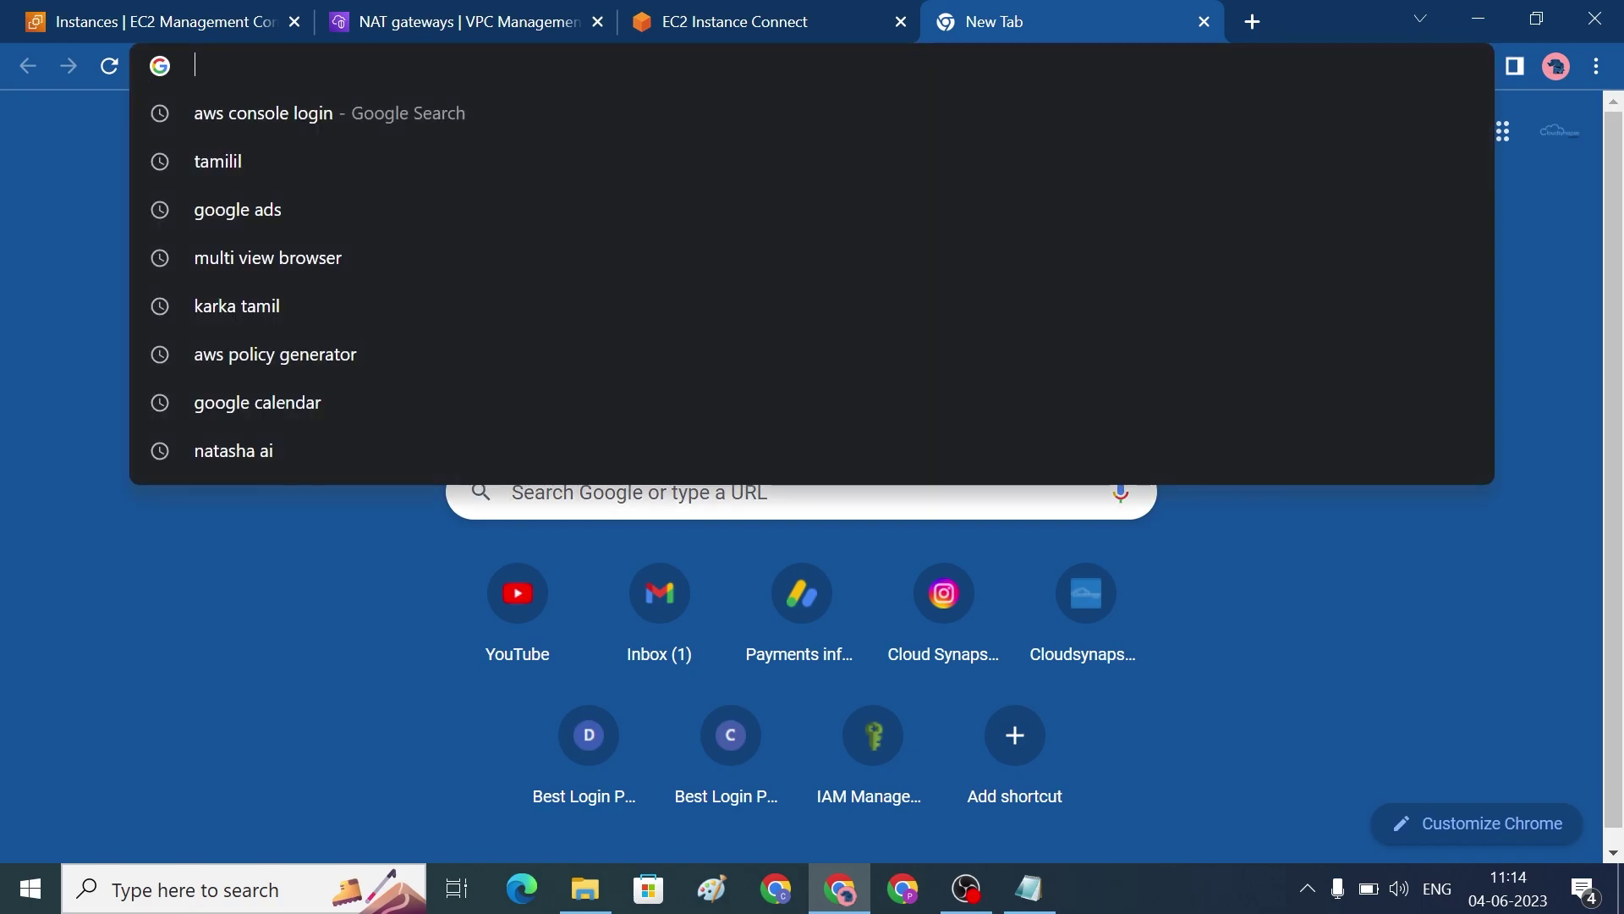
type("my")
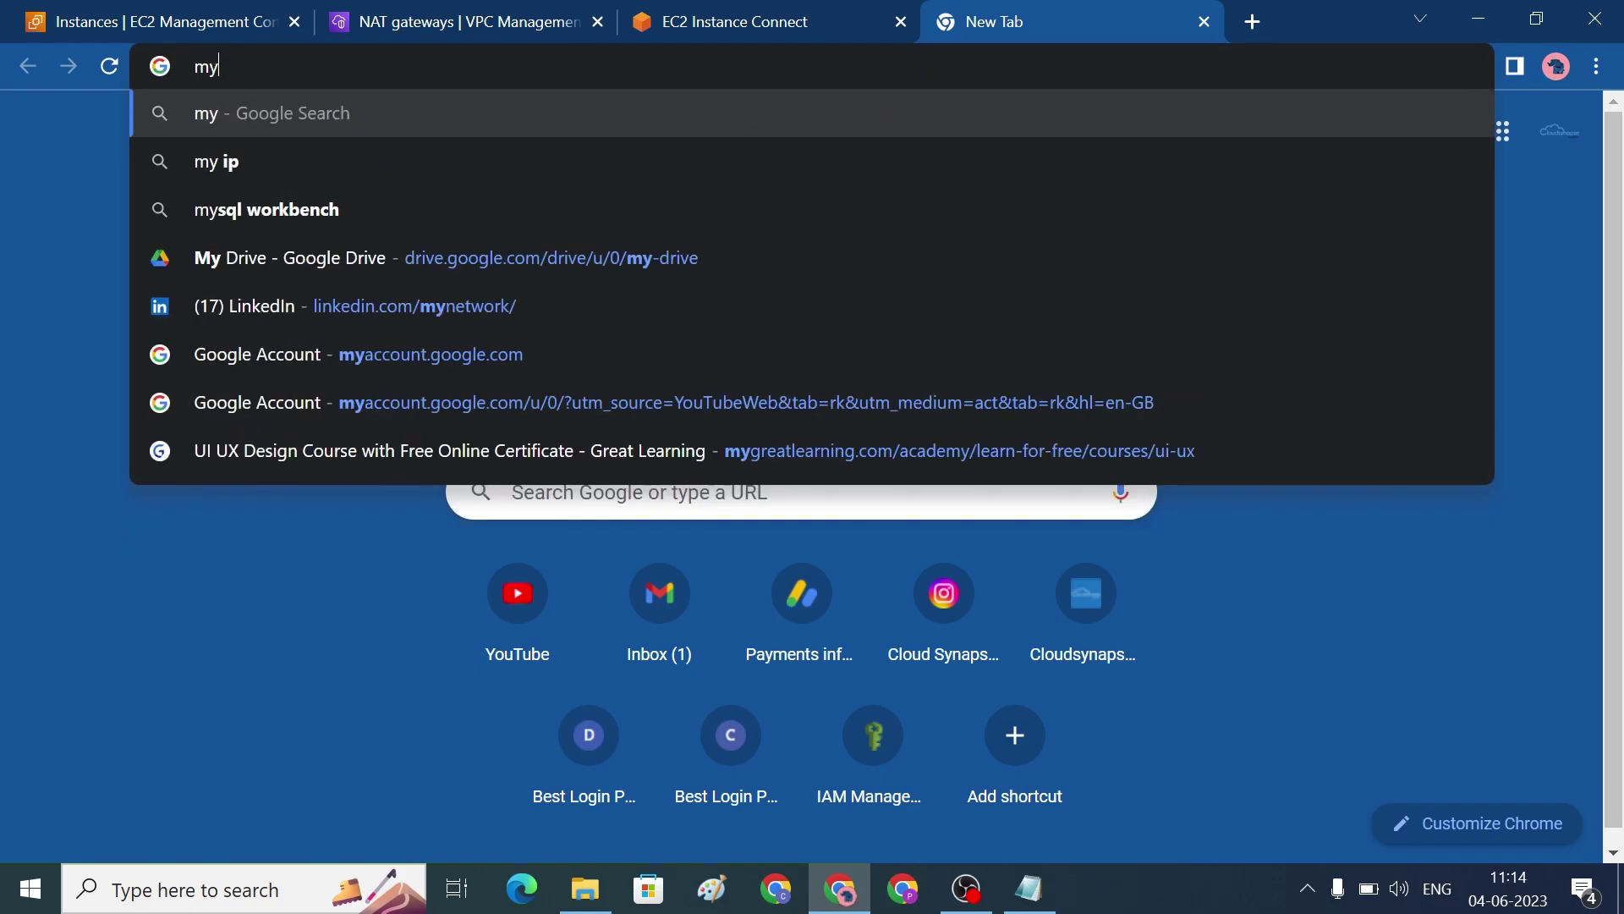
type("sql instal")
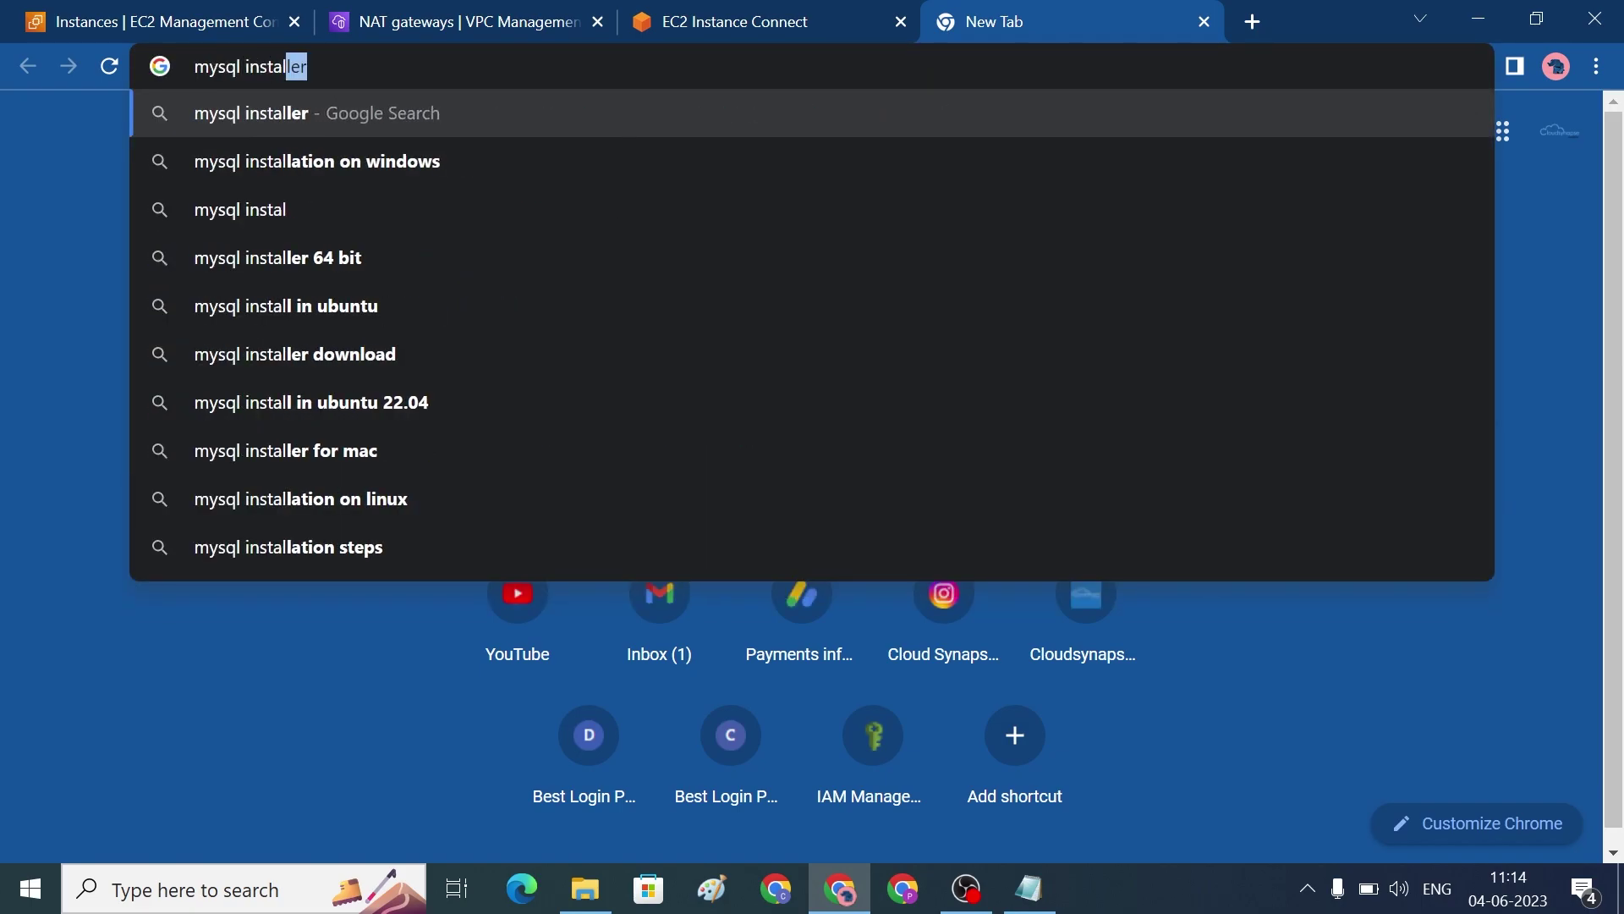
type("l on ama")
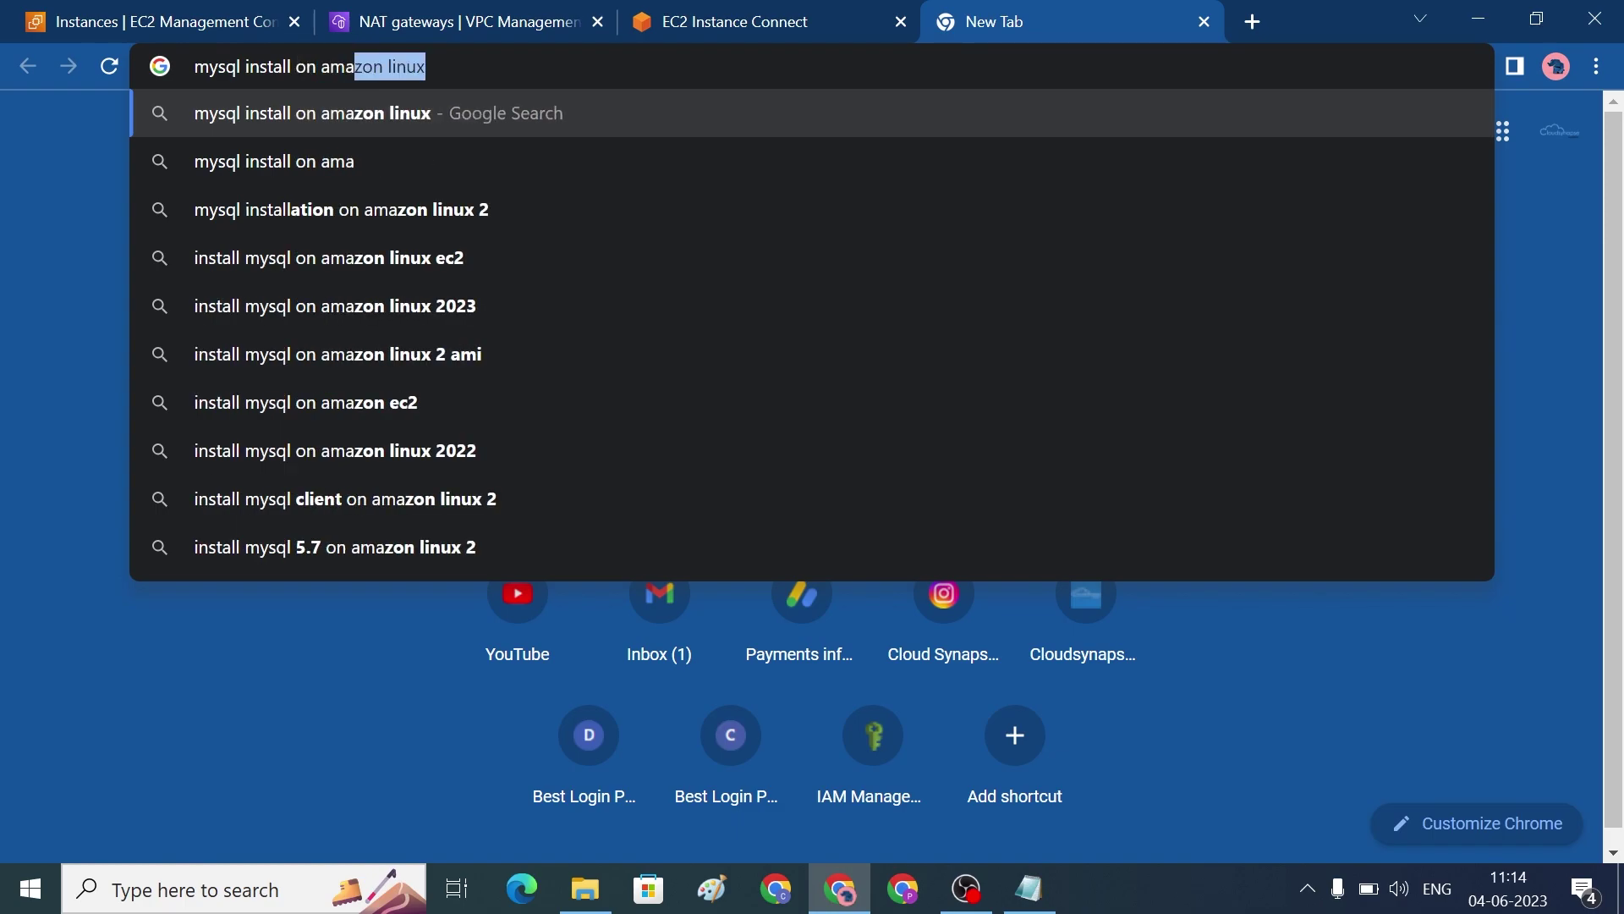
key("Return")
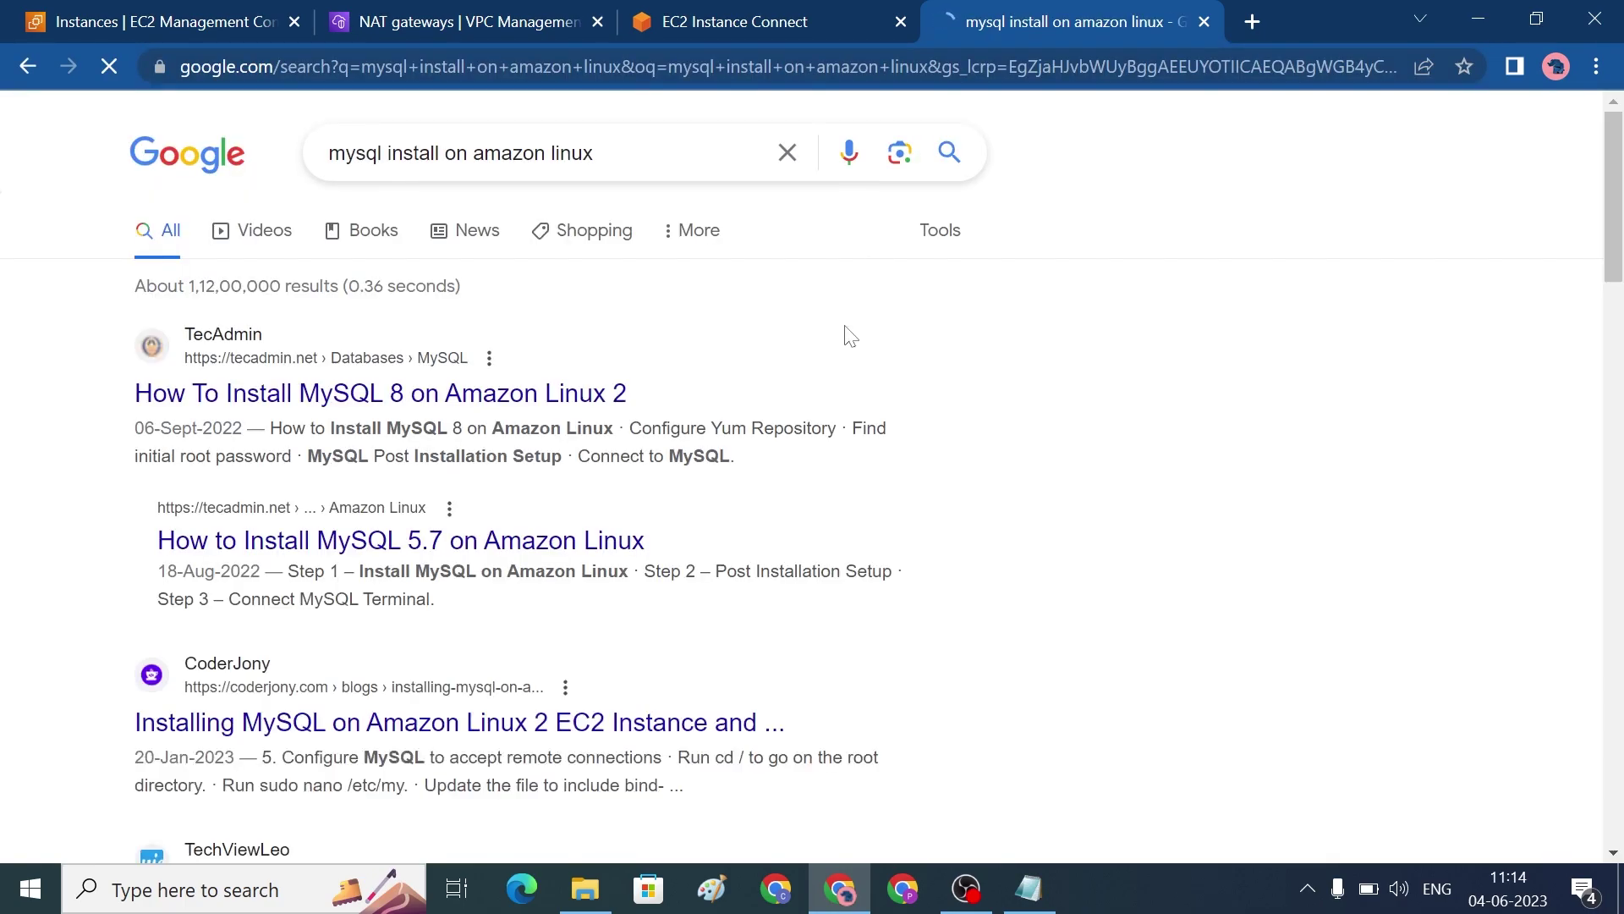
left_click(510, 394)
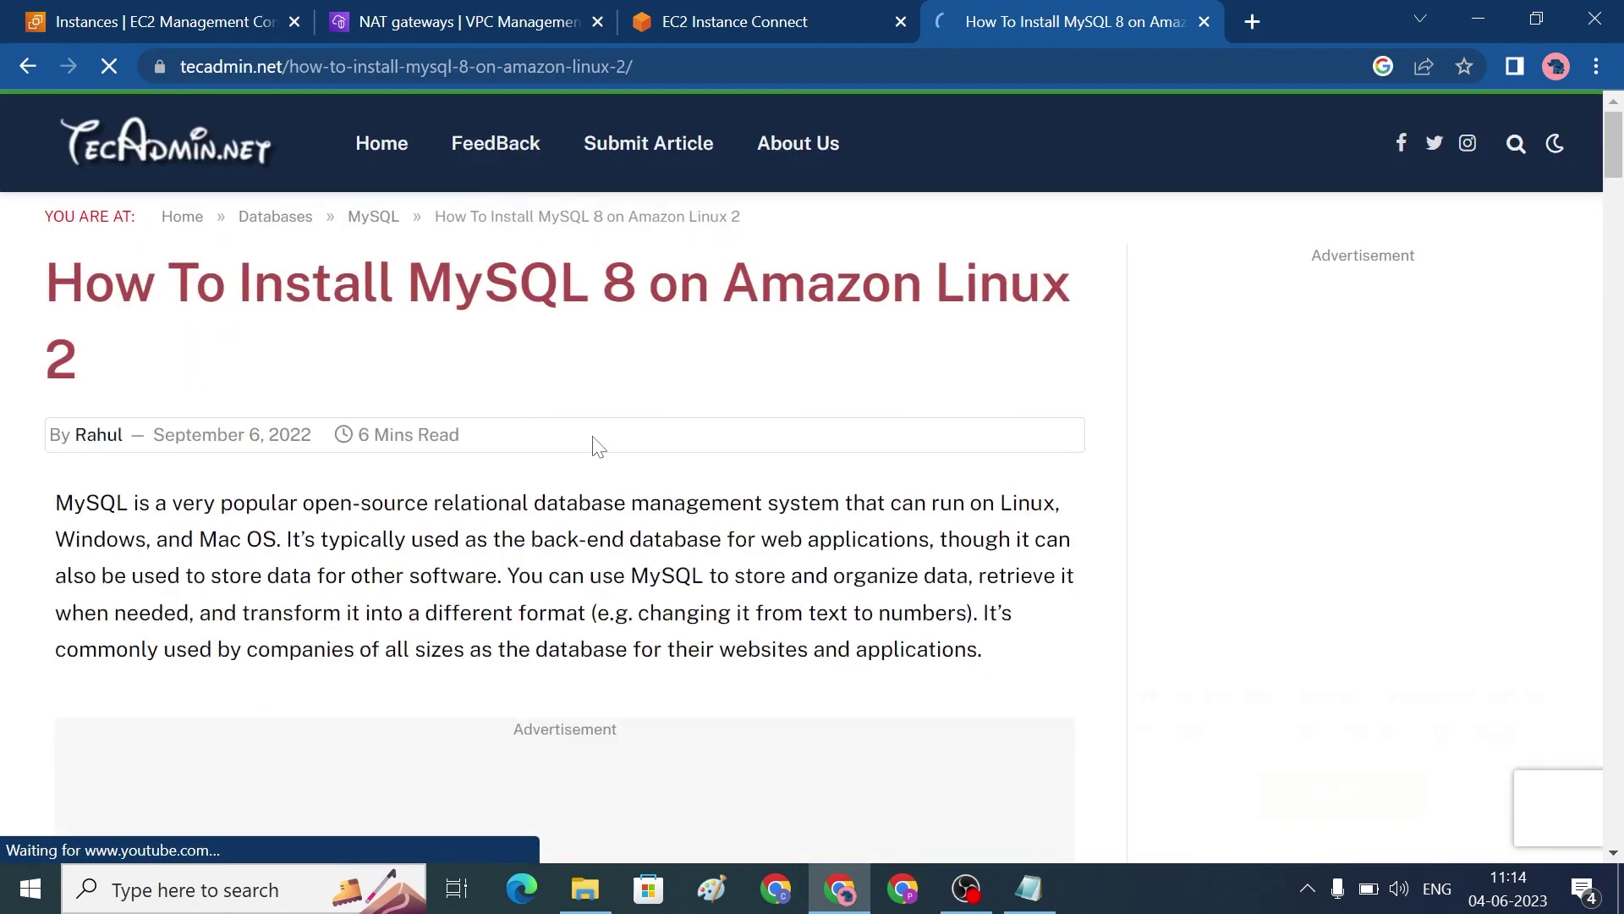
scroll(596, 444, "down", 4)
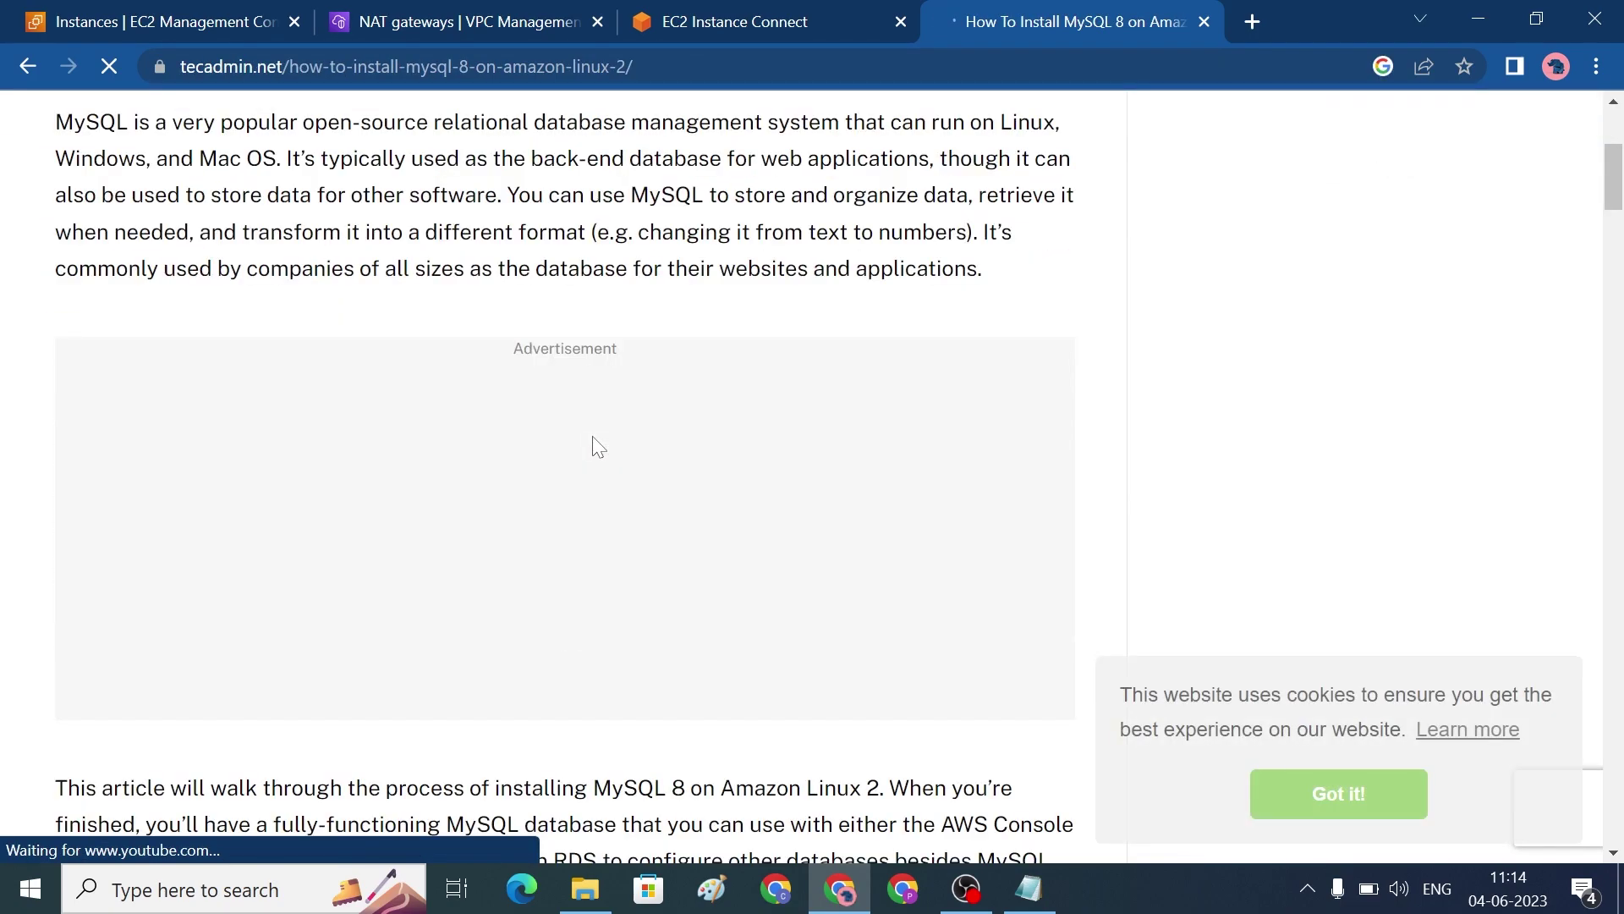
Step: Copy the EPEL repository command from the guide and try running "sudo amazon-linux-extras install epel -y" in the Database terminal session
scroll(599, 447, "down", 8)
left_click_drag(572, 390, 135, 390)
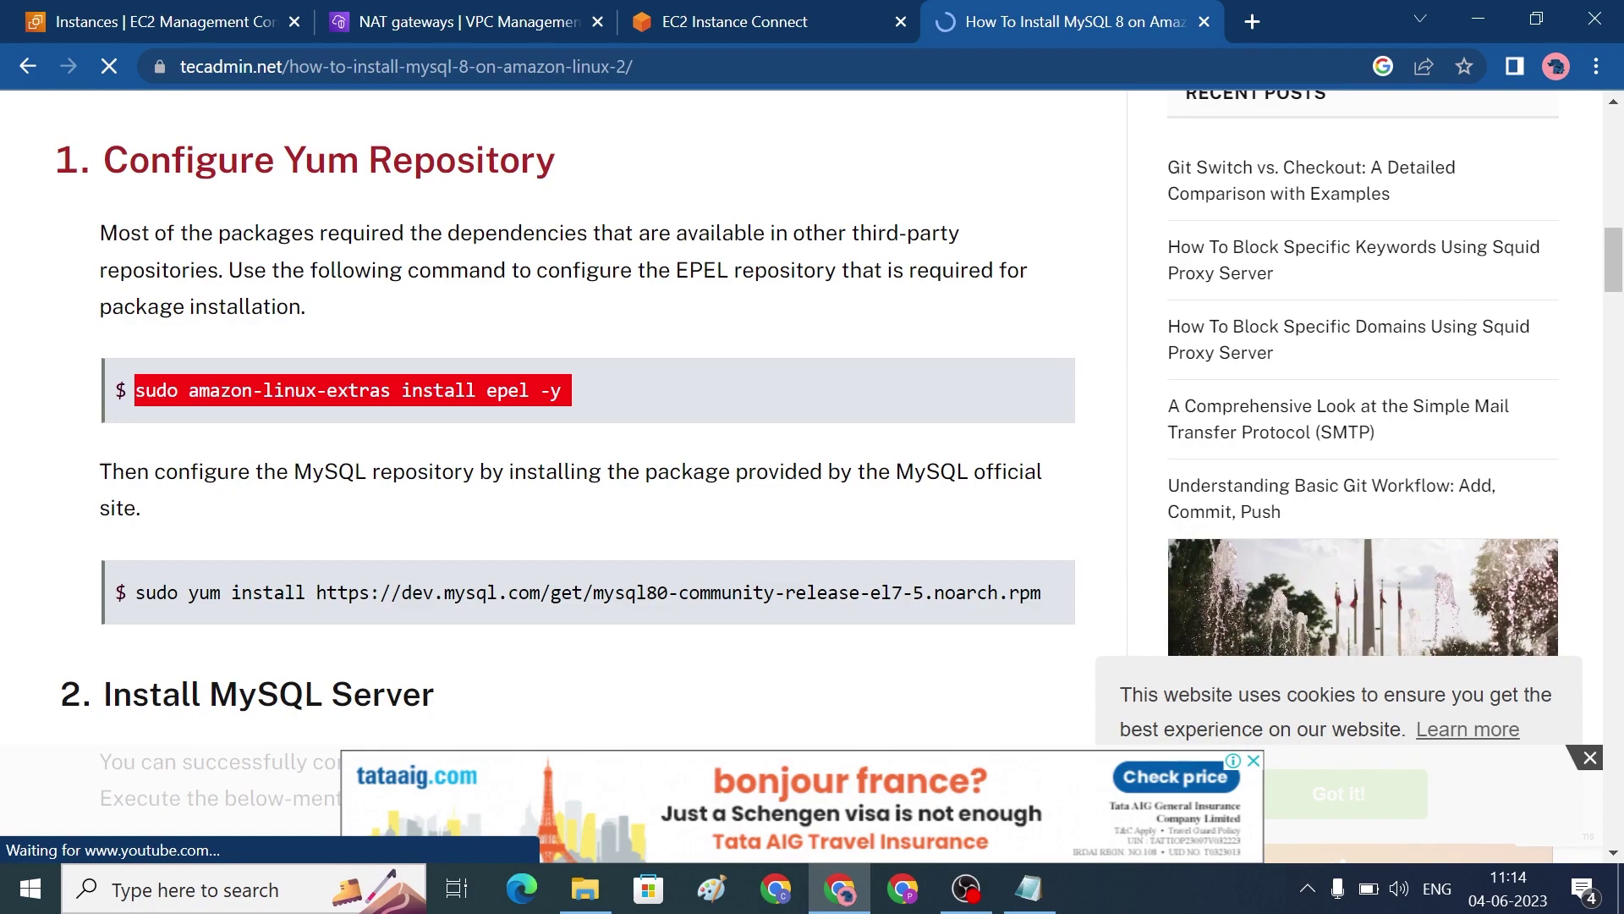
key("alt+Tab")
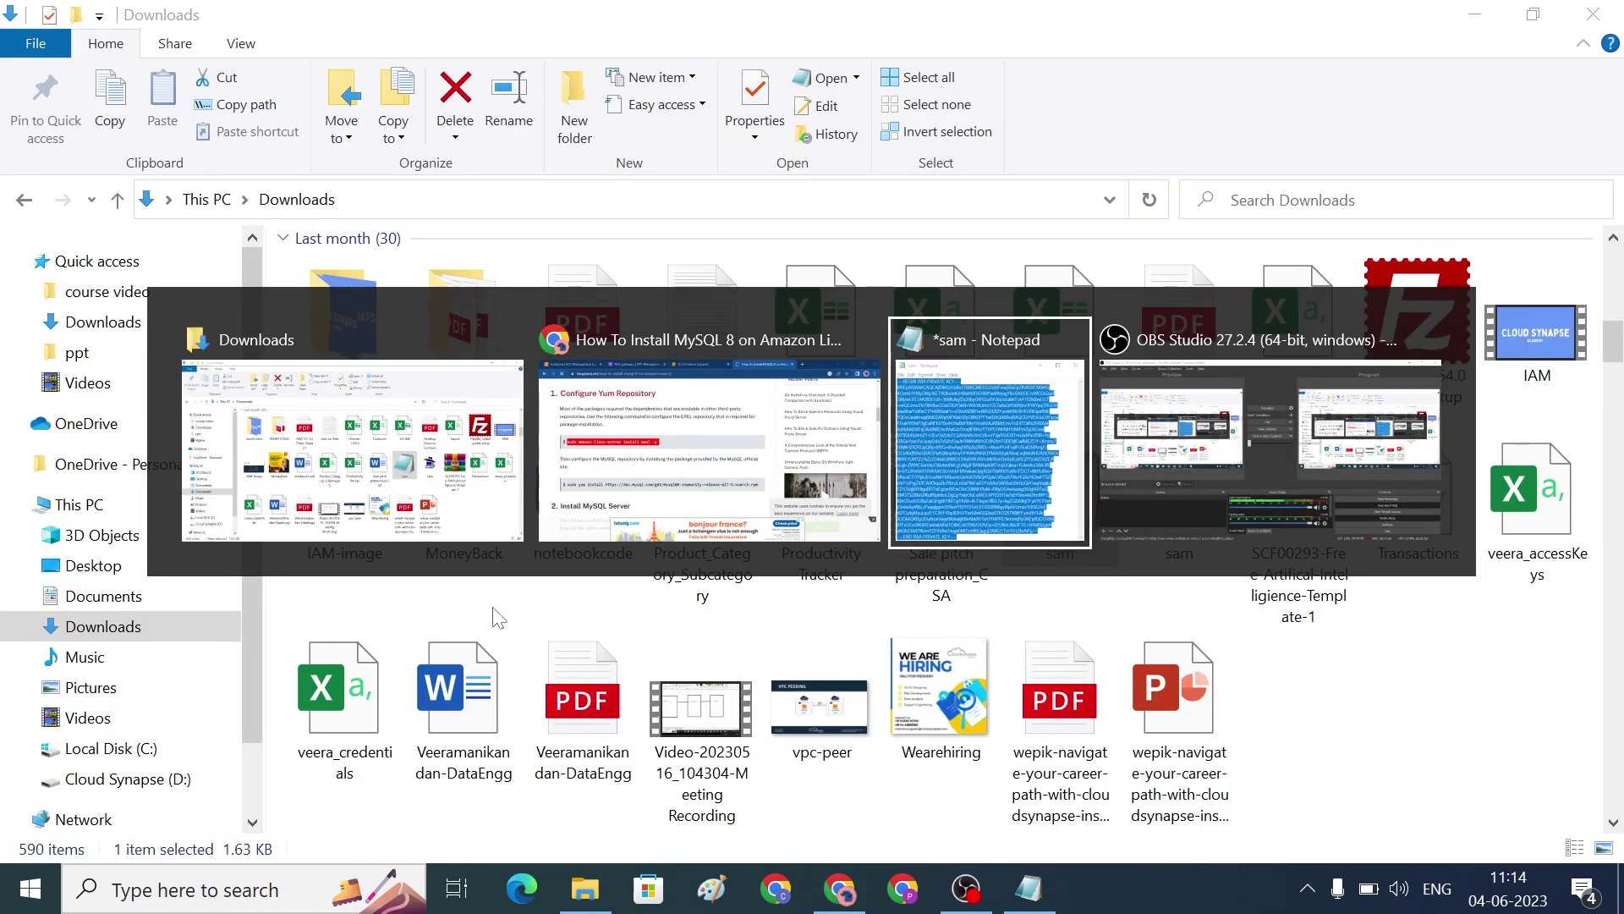
left_click(558, 440)
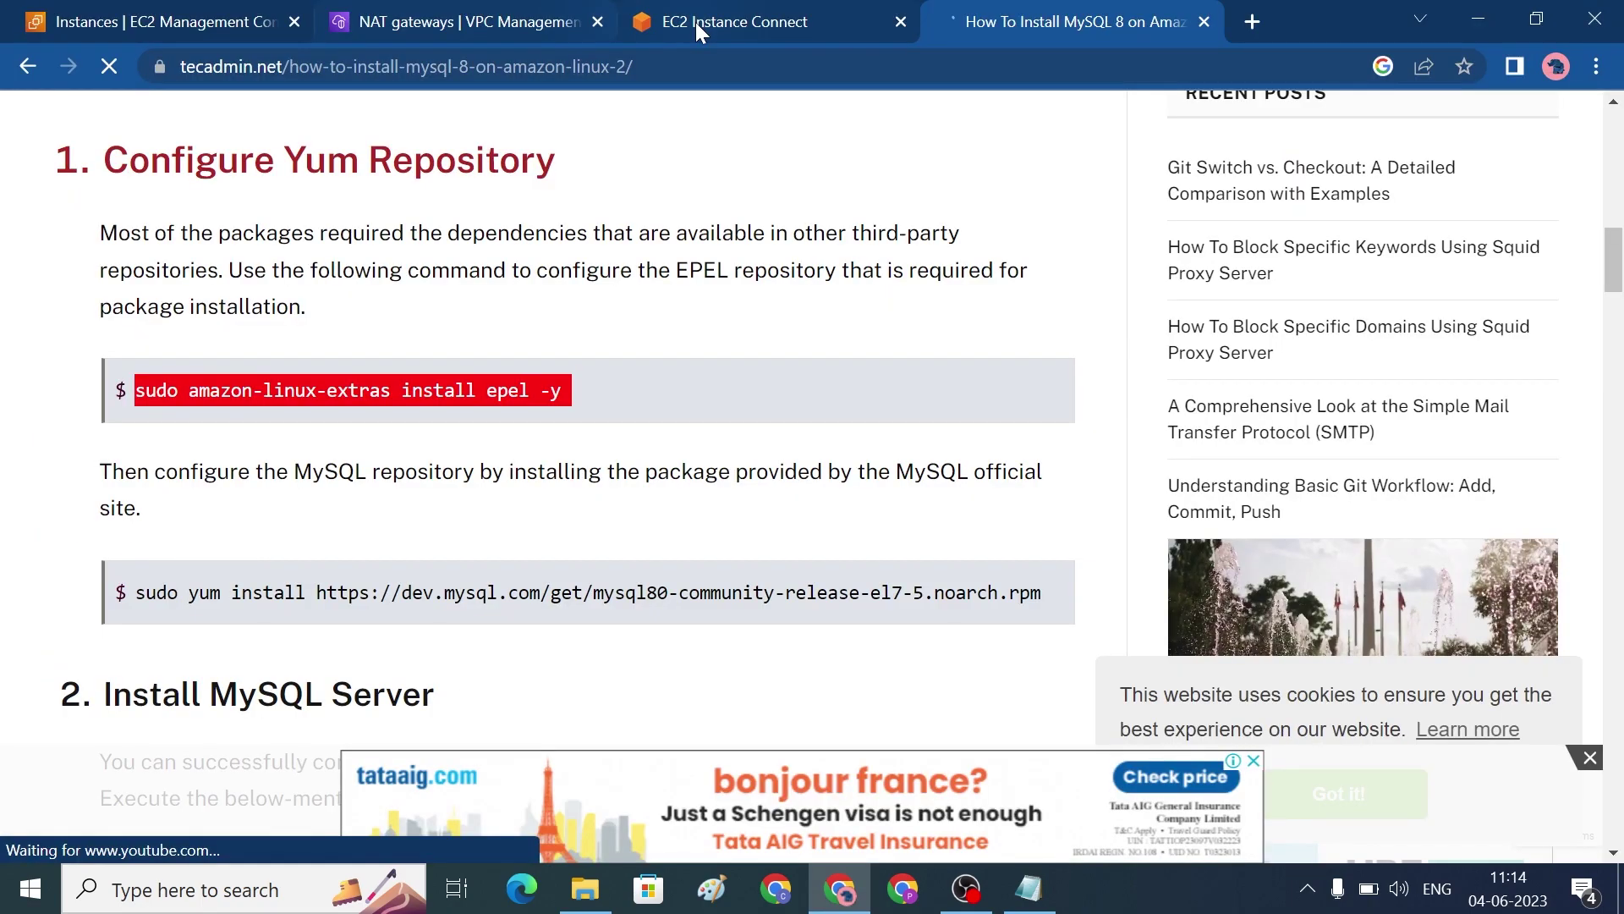
left_click(695, 22)
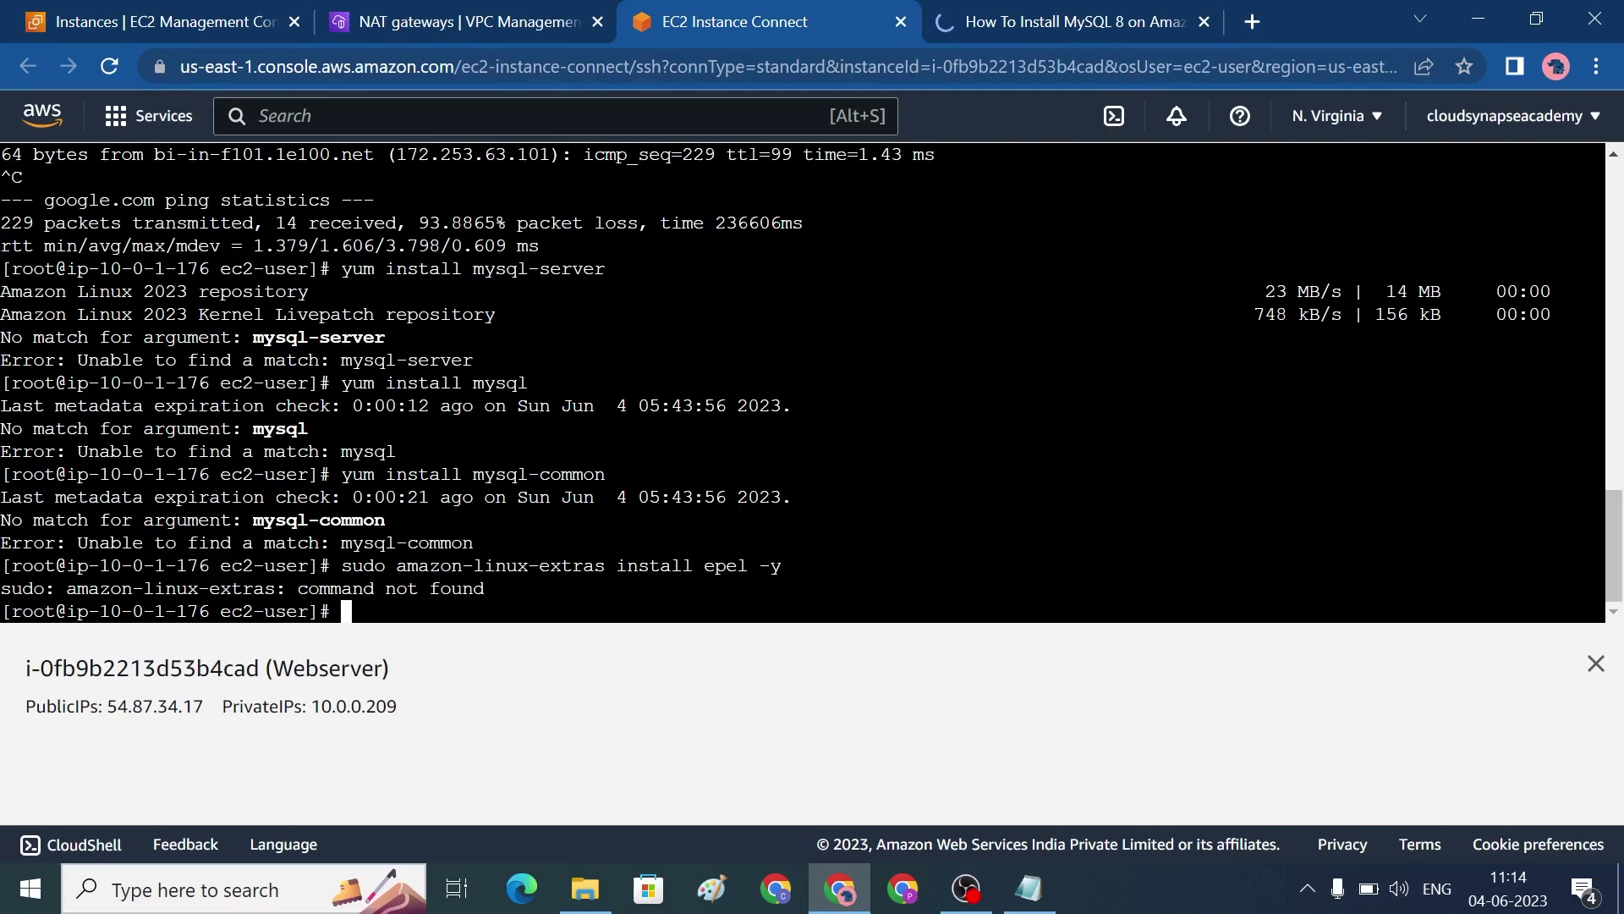
Step: Return to the guide and select the yum install command for the mysql80-community-release-el7-5.noarch.rpm package, without the sudo prefix
key("alt+Tab")
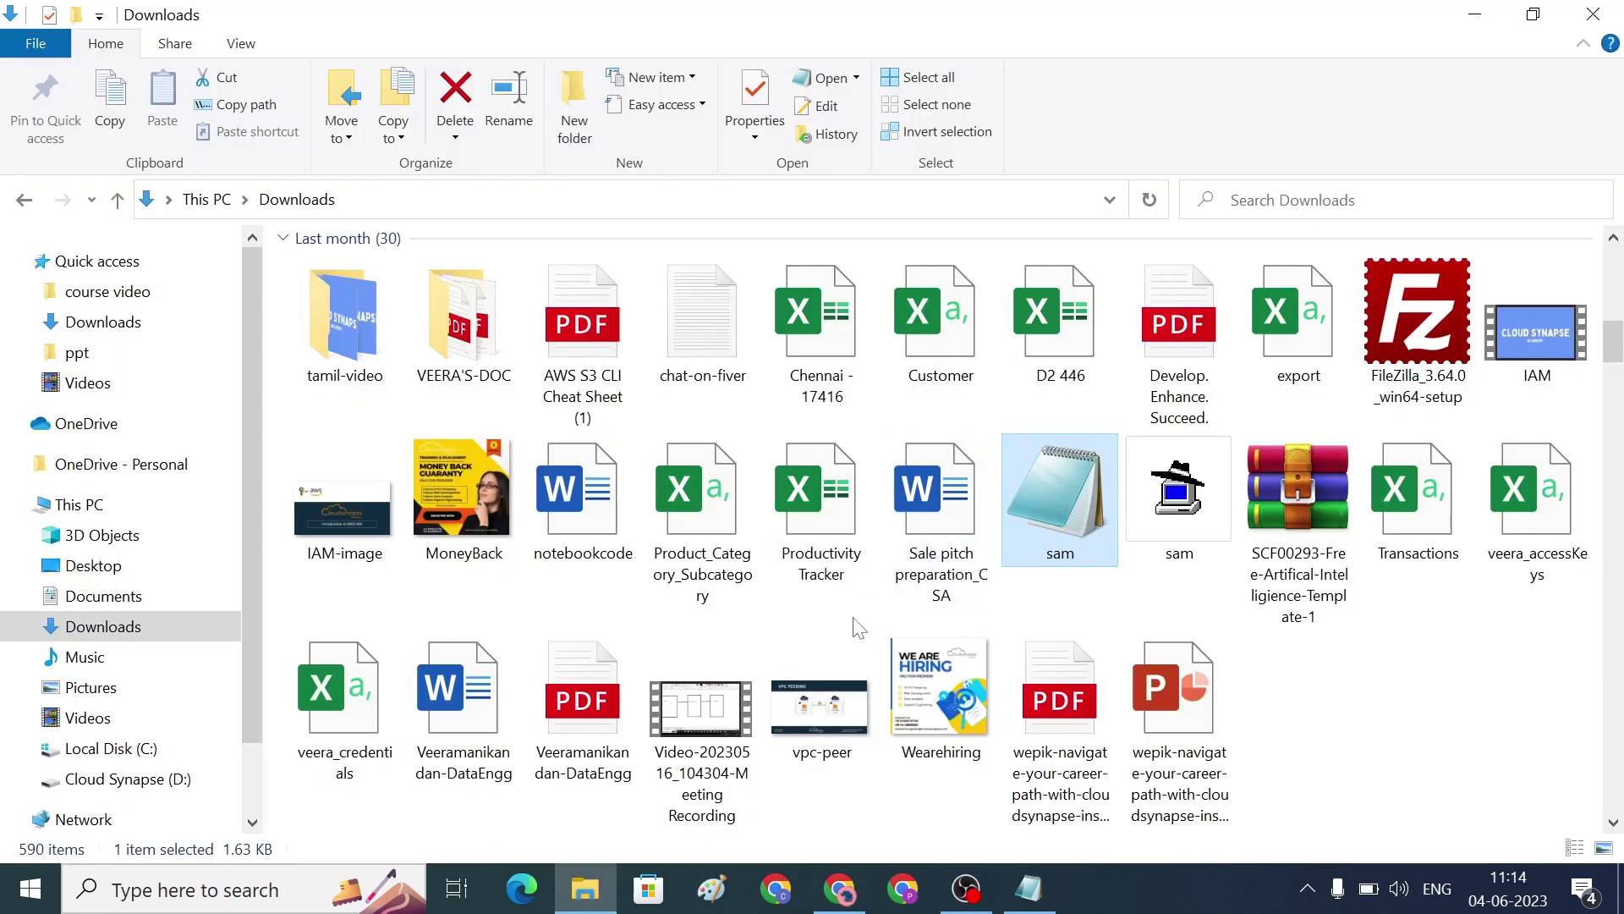
key("alt+Tab")
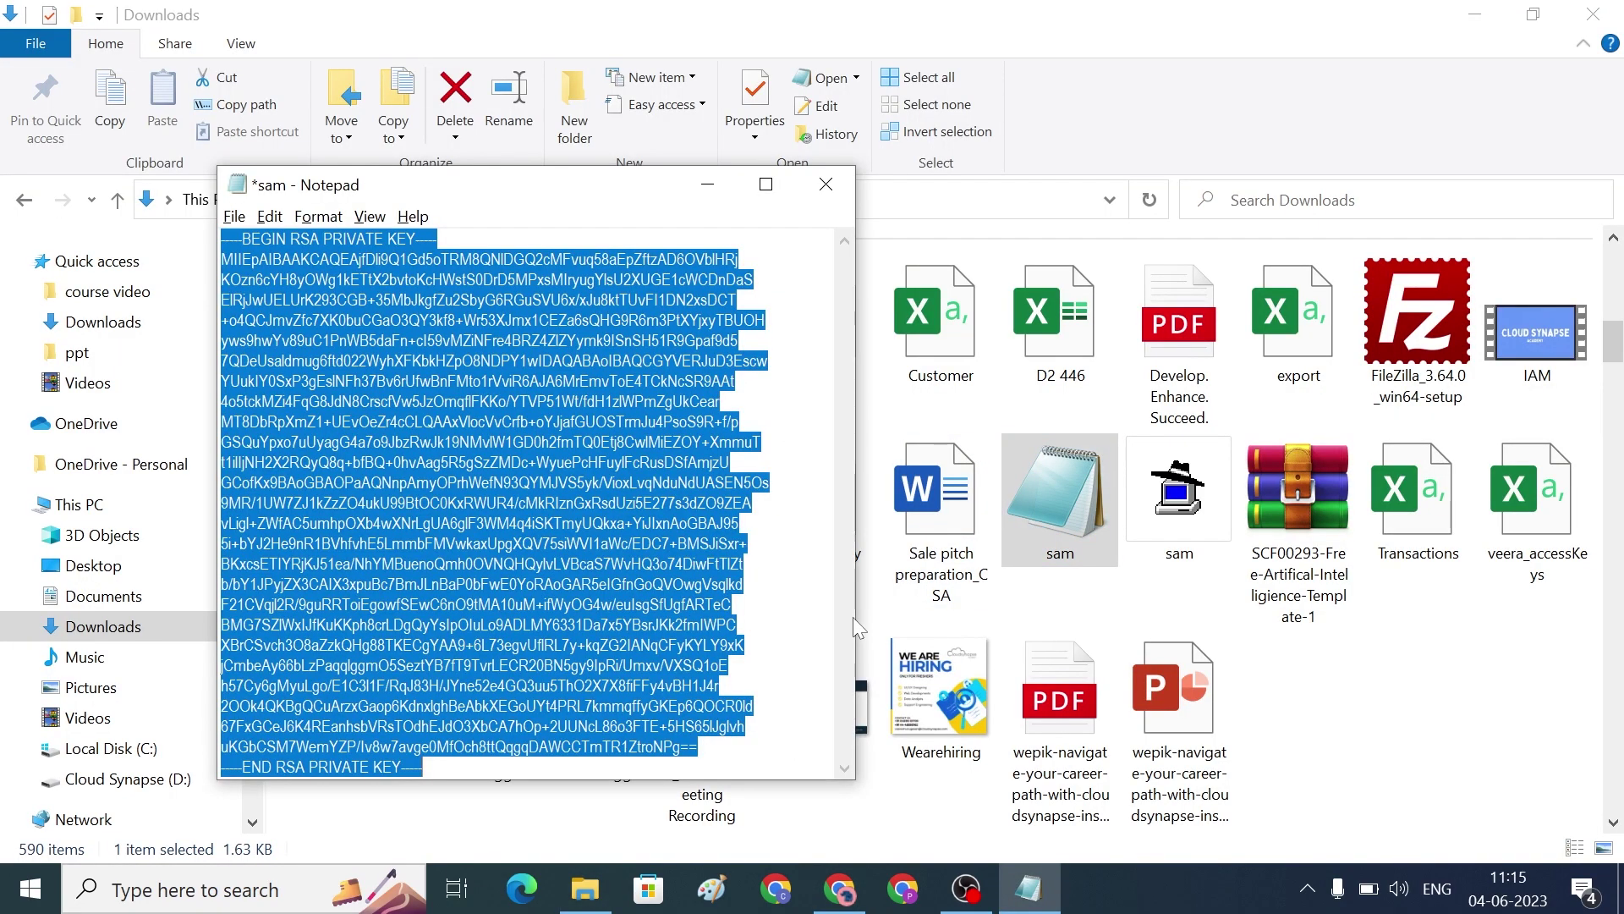
key("alt+Tab")
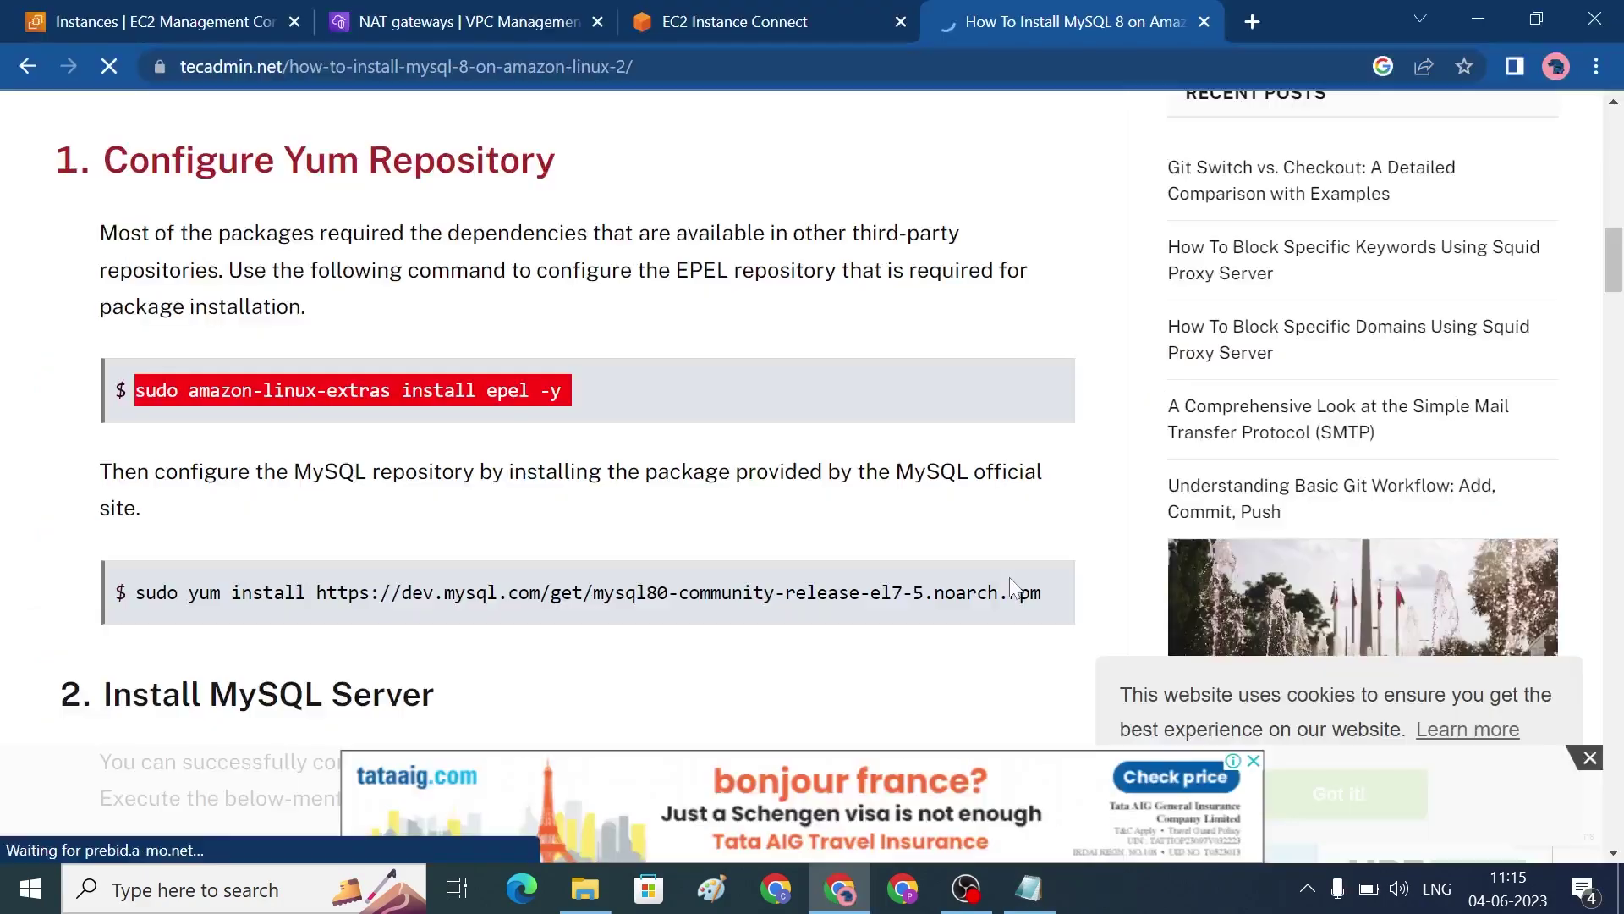
scroll(1012, 587, "down", 1)
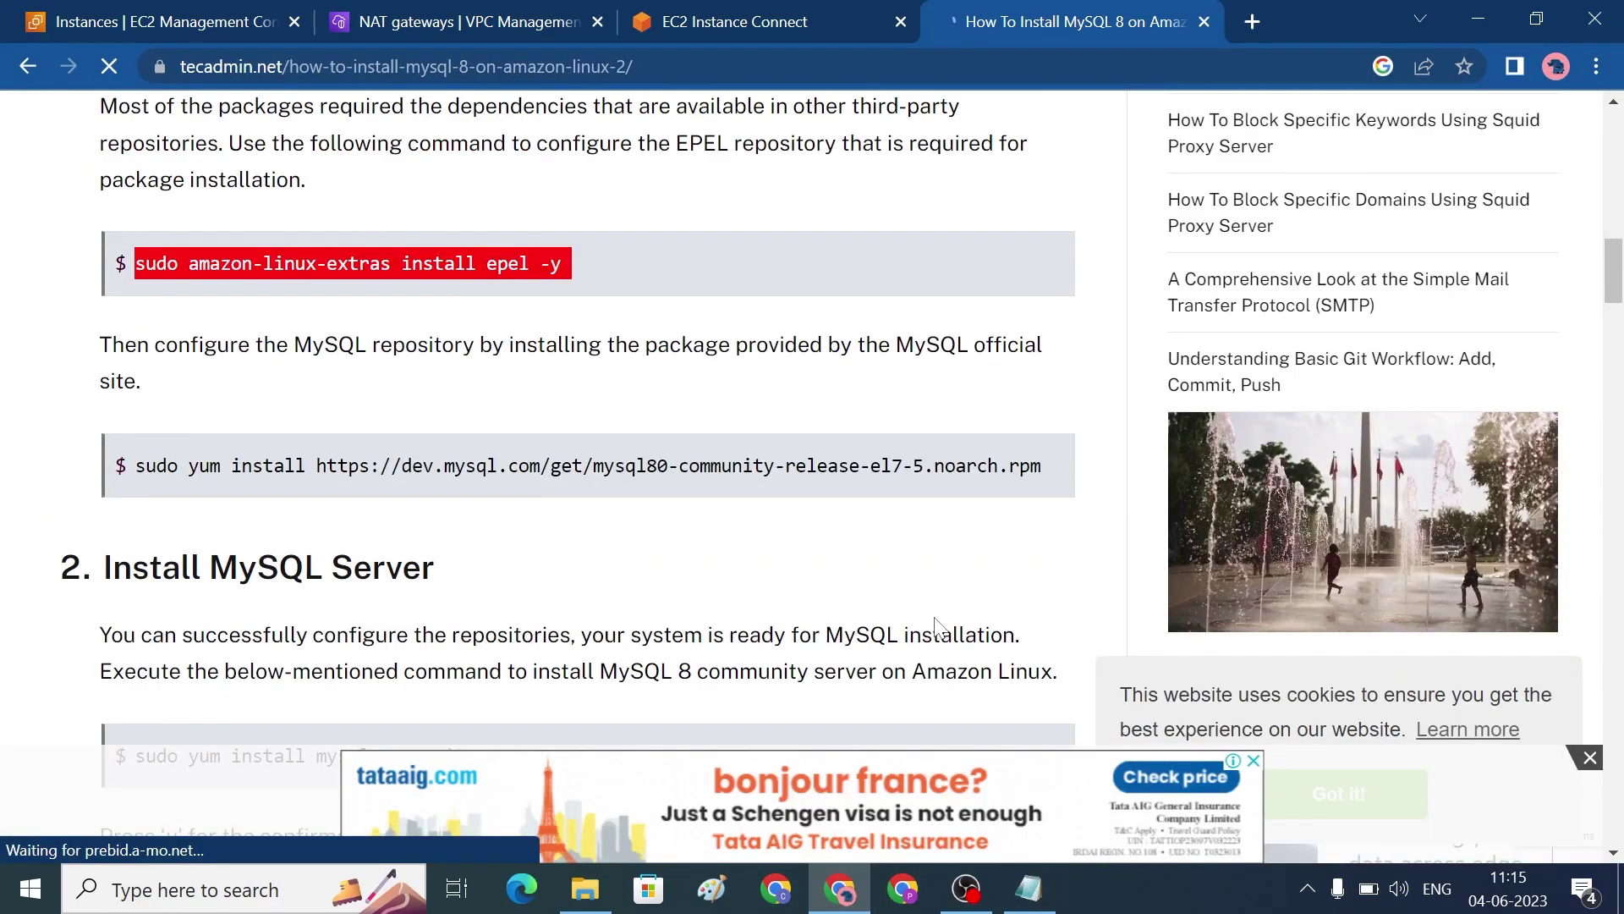
left_click_drag(188, 465, 1049, 489)
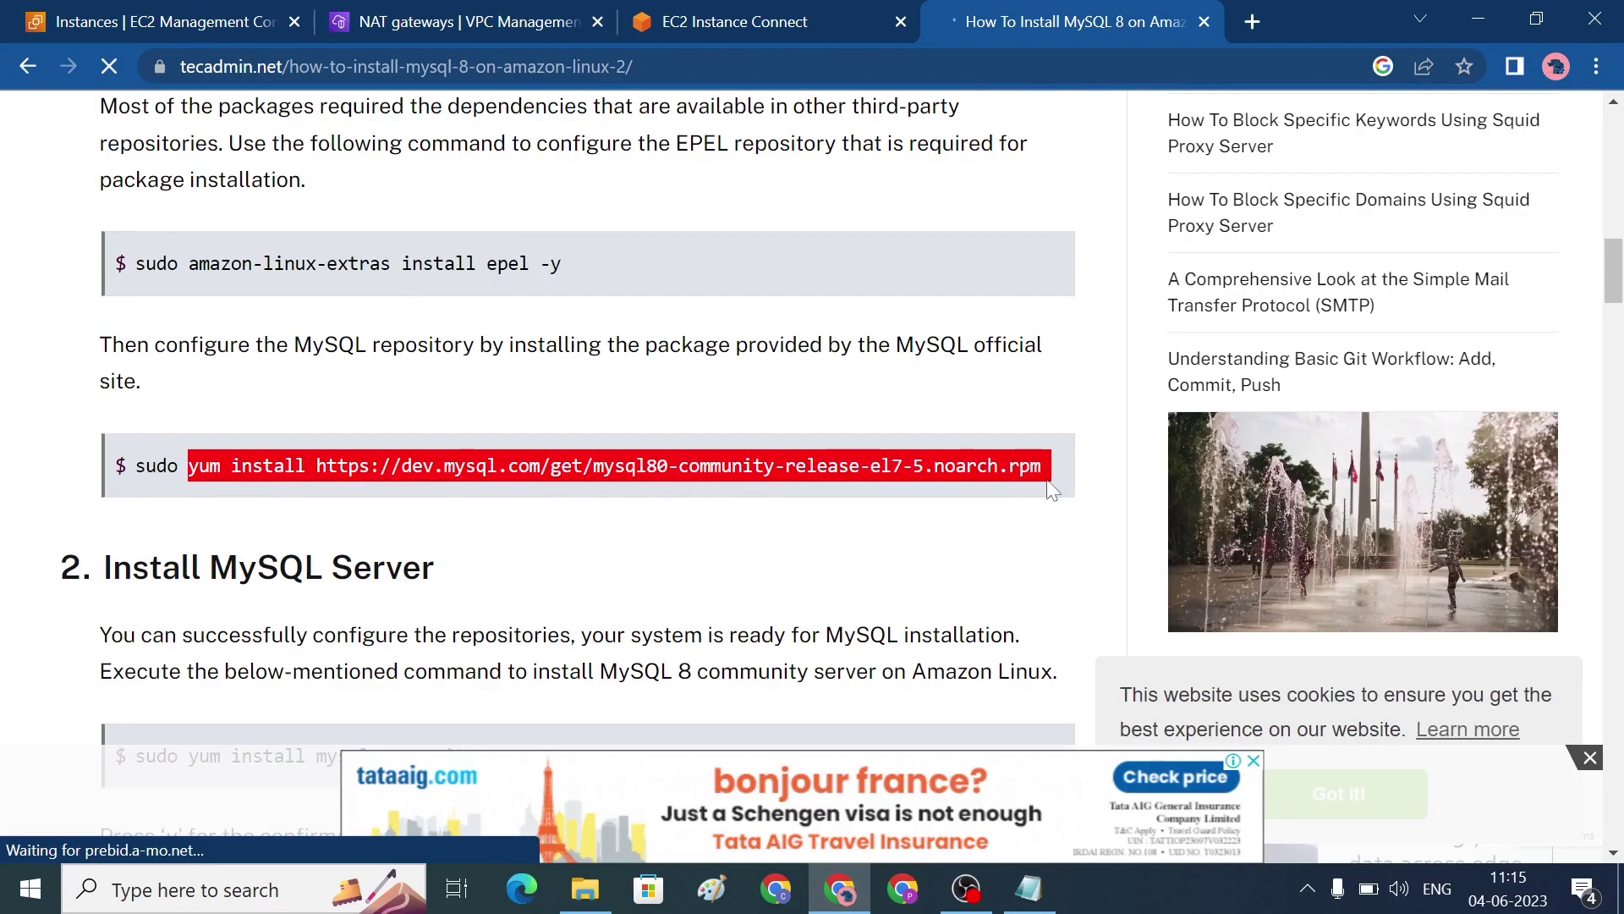
key("alt+Tab")
key("alt+Tab")
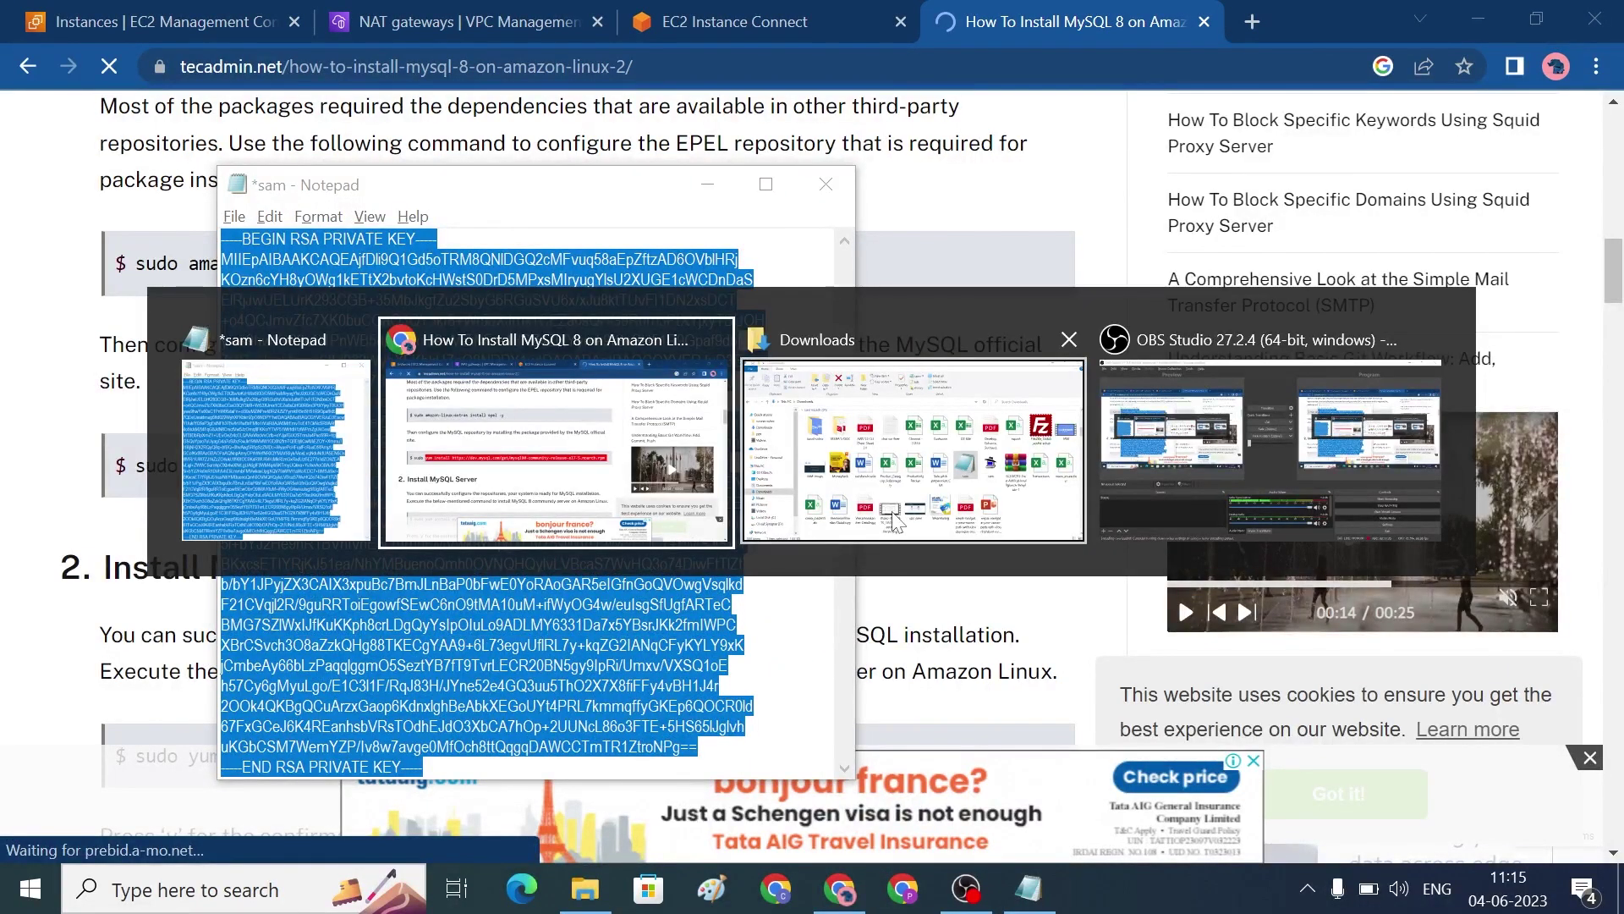
left_click(643, 498)
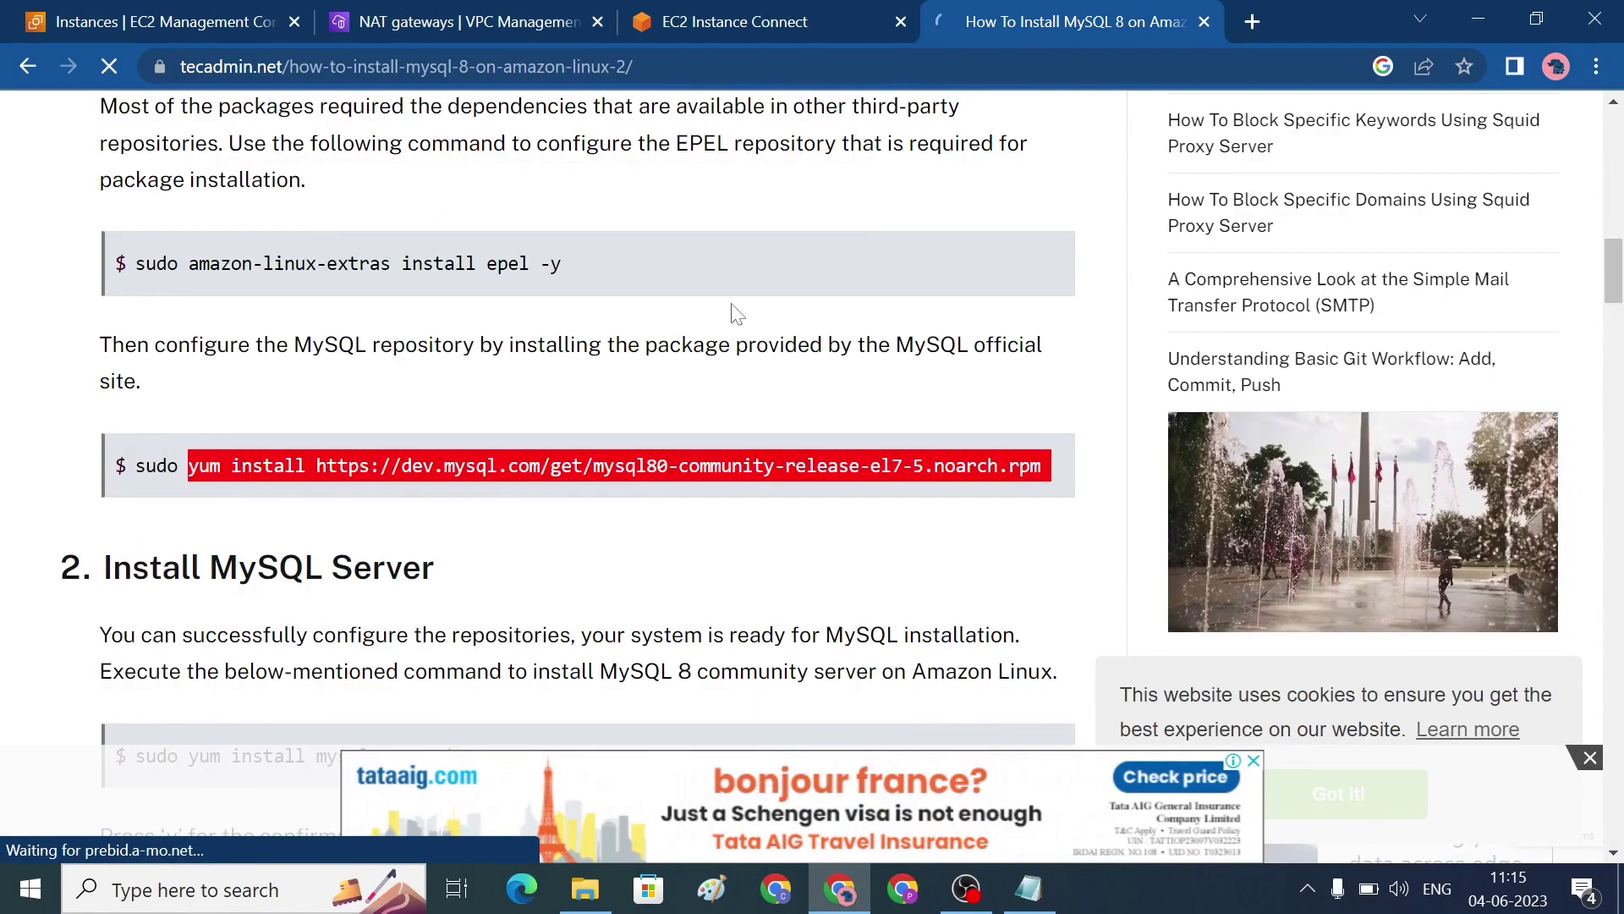
Step: Open the Database instance's security group from its security details and start editing the inbound rules
key("ctrl+2")
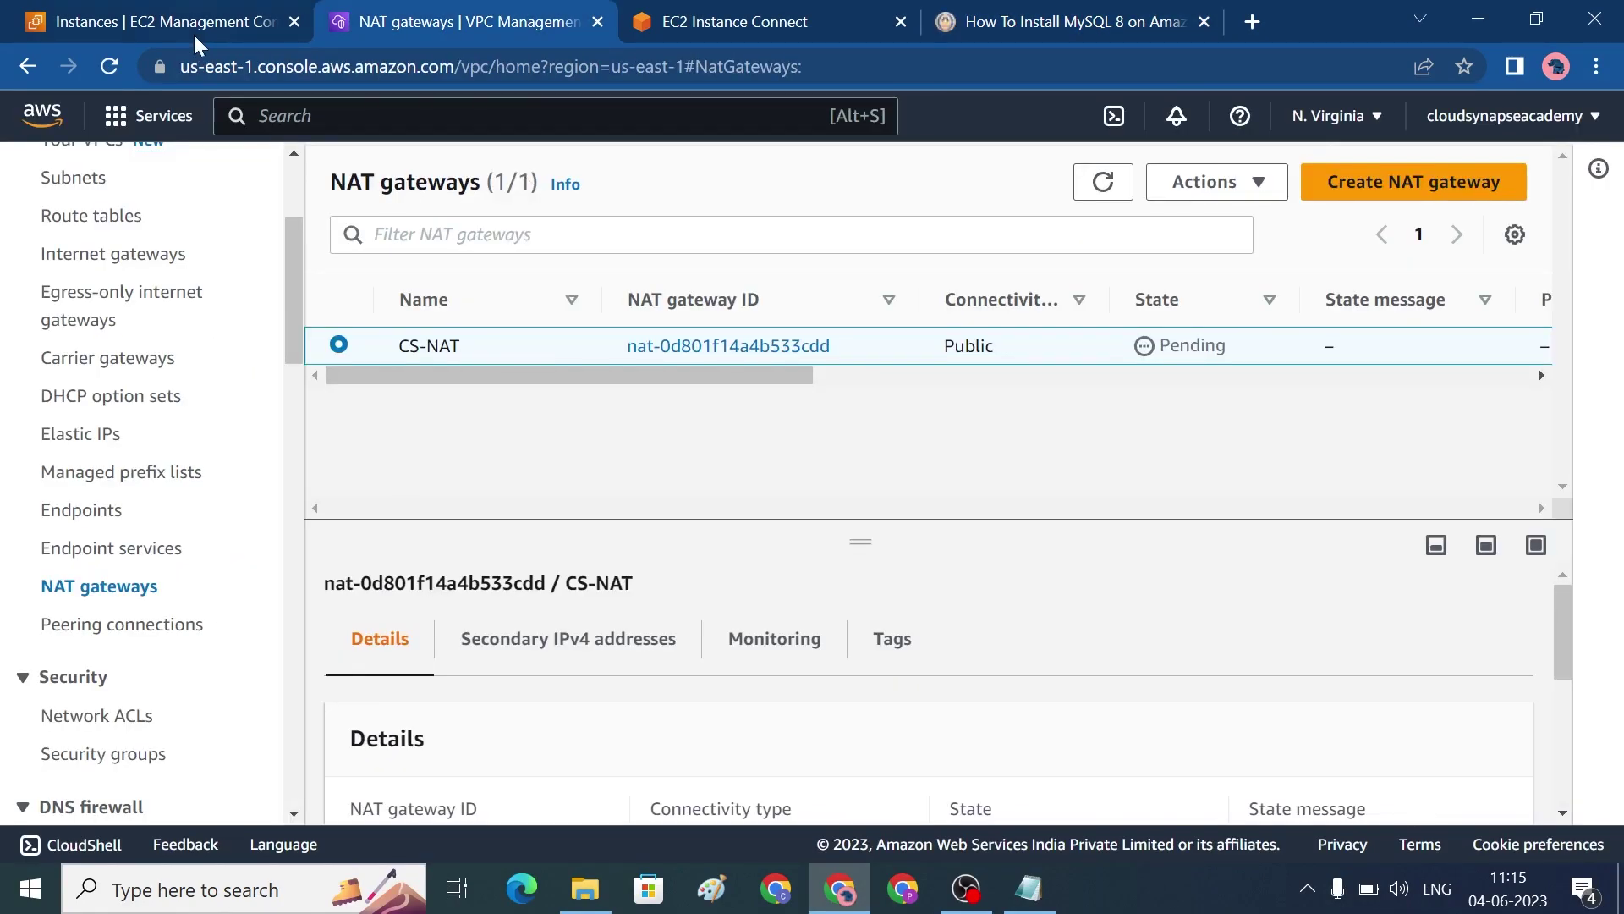
left_click(195, 23)
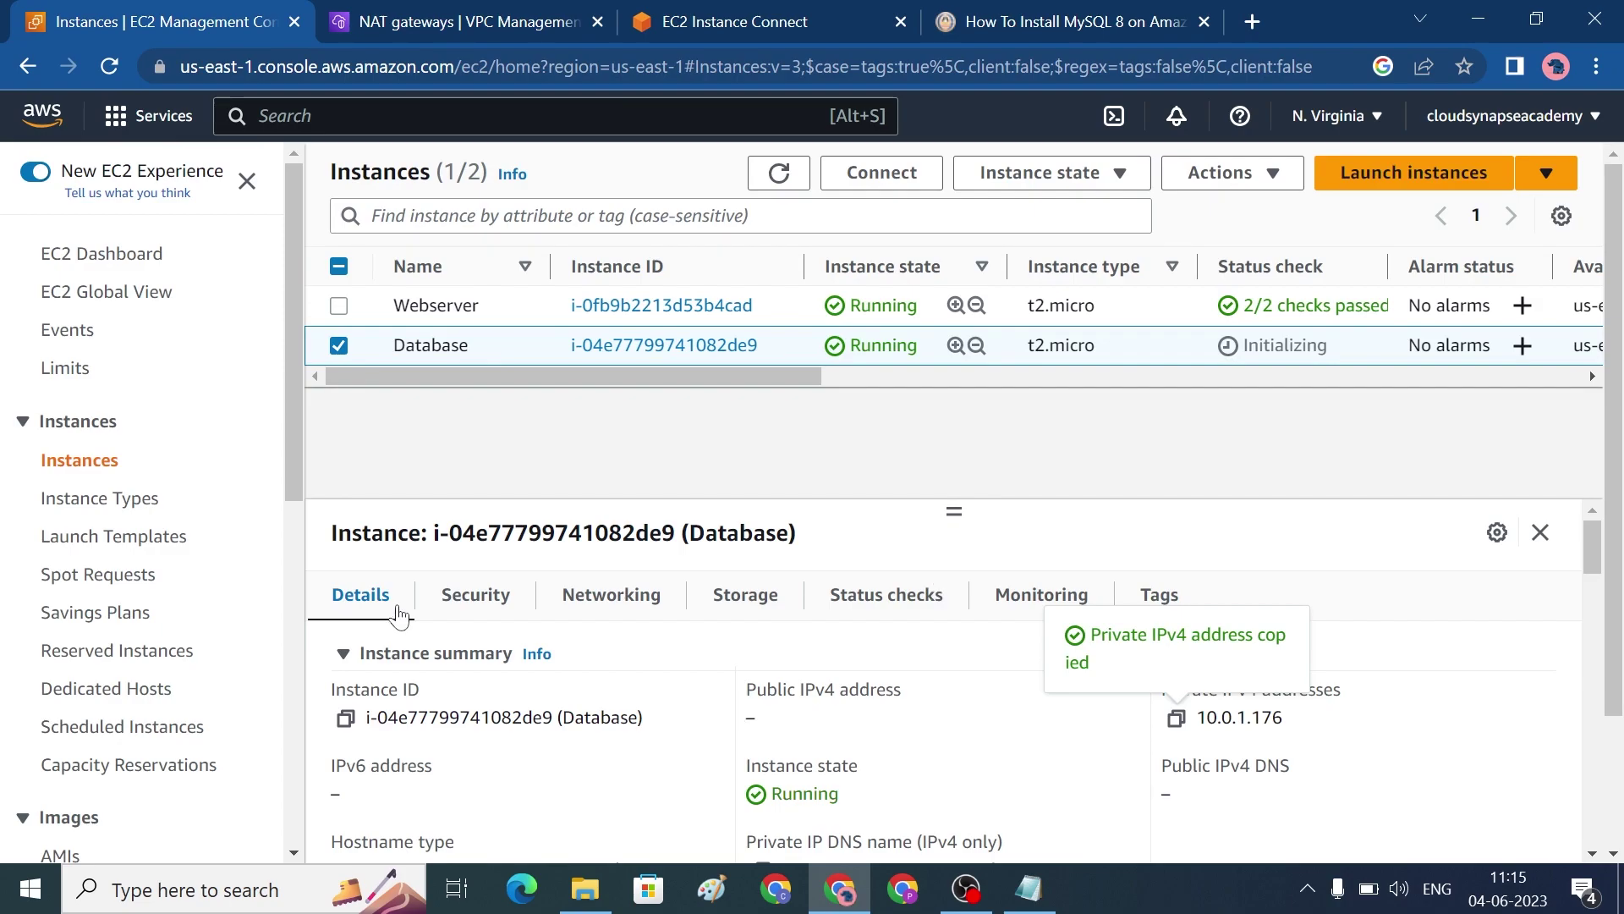
left_click(476, 597)
scroll(487, 618, "down", 3)
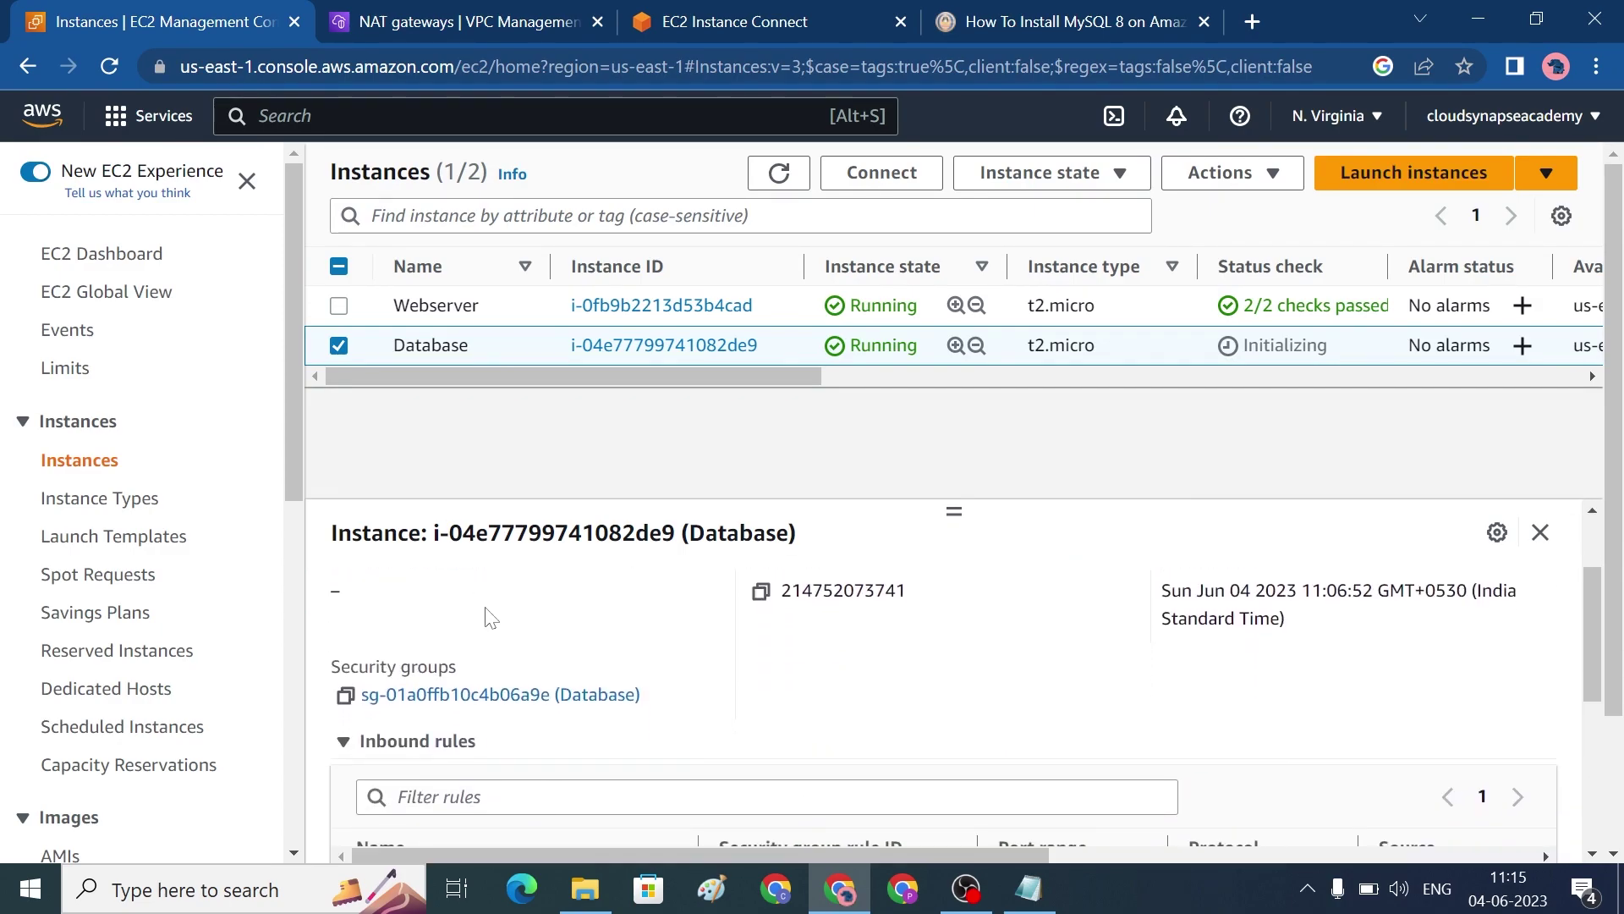
scroll(487, 616, "down", 1)
scroll(484, 609, "up", 1)
left_click(493, 694)
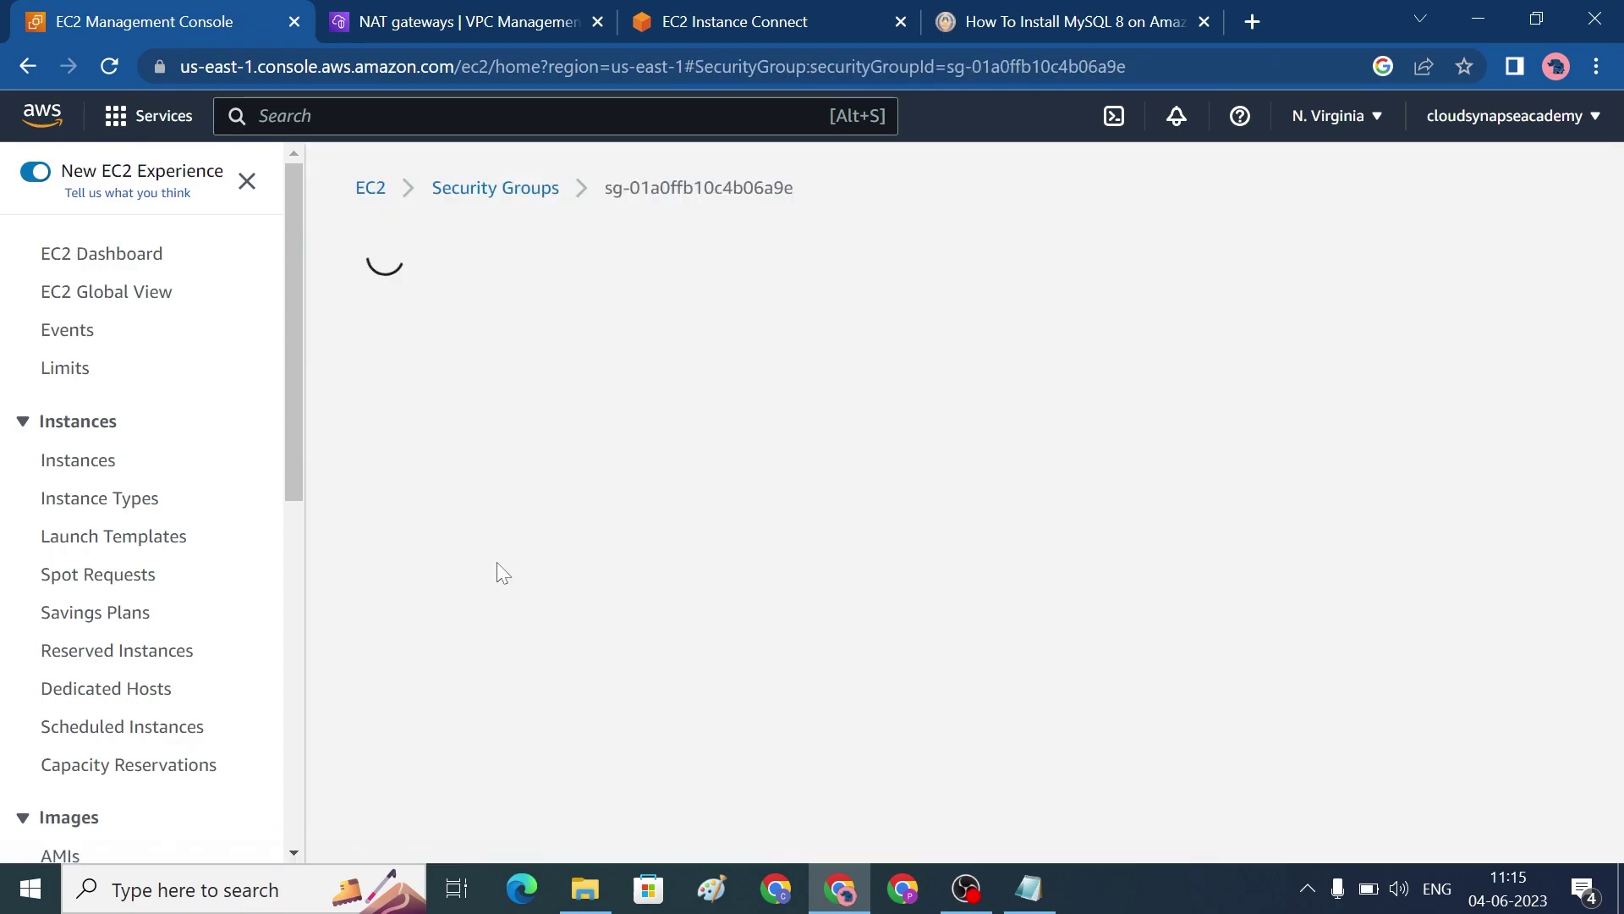
scroll(489, 608, "down", 2)
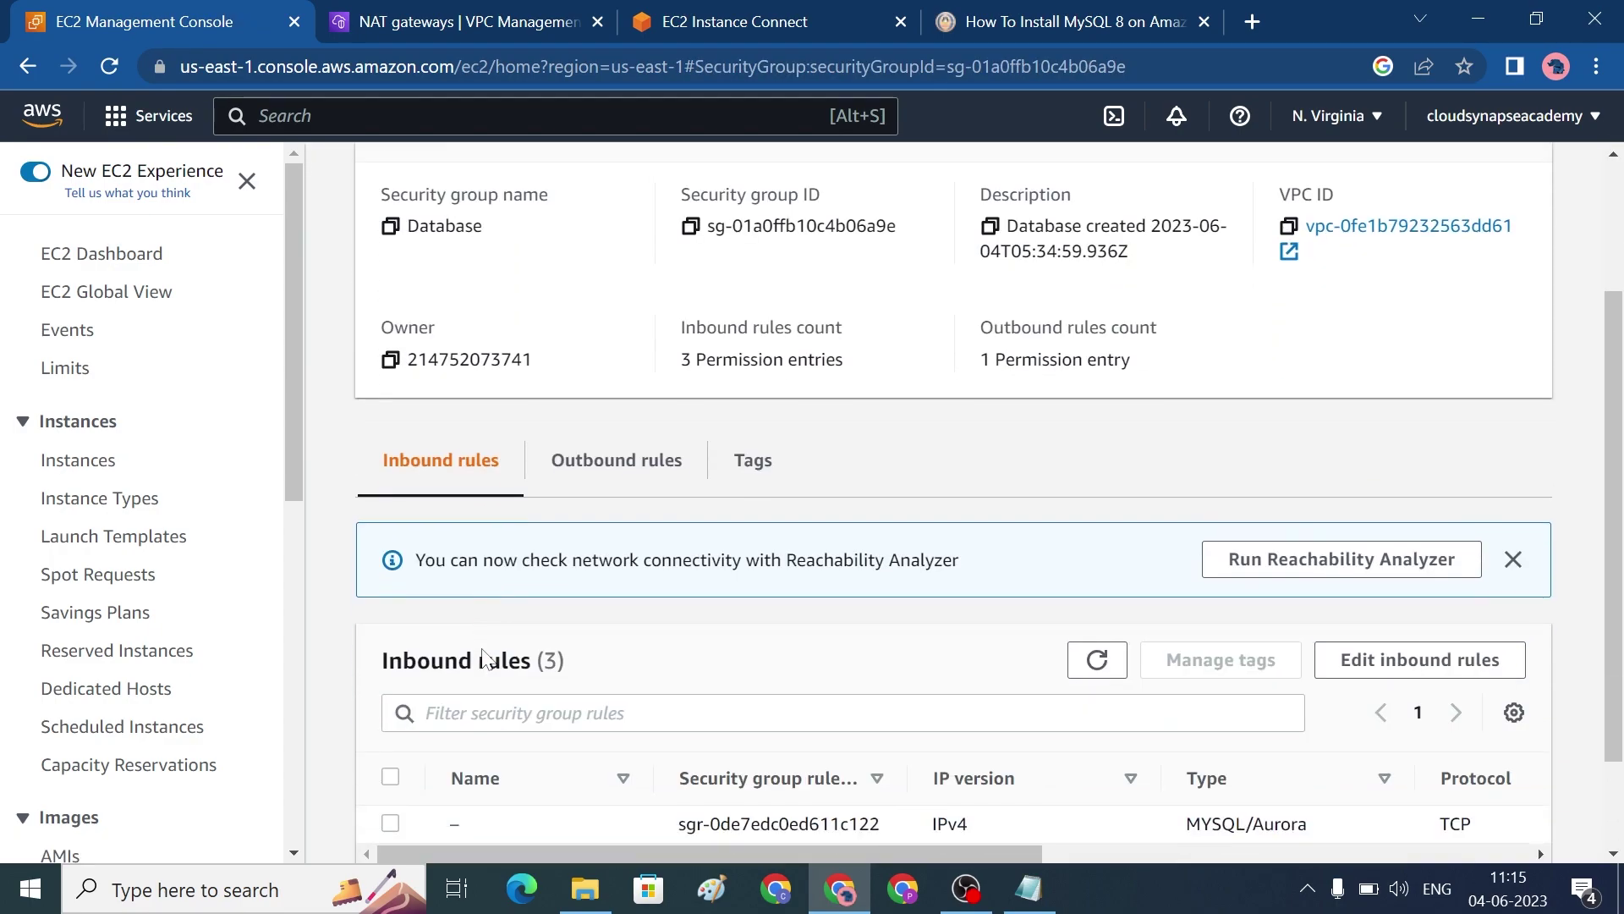
scroll(485, 659, "down", 2)
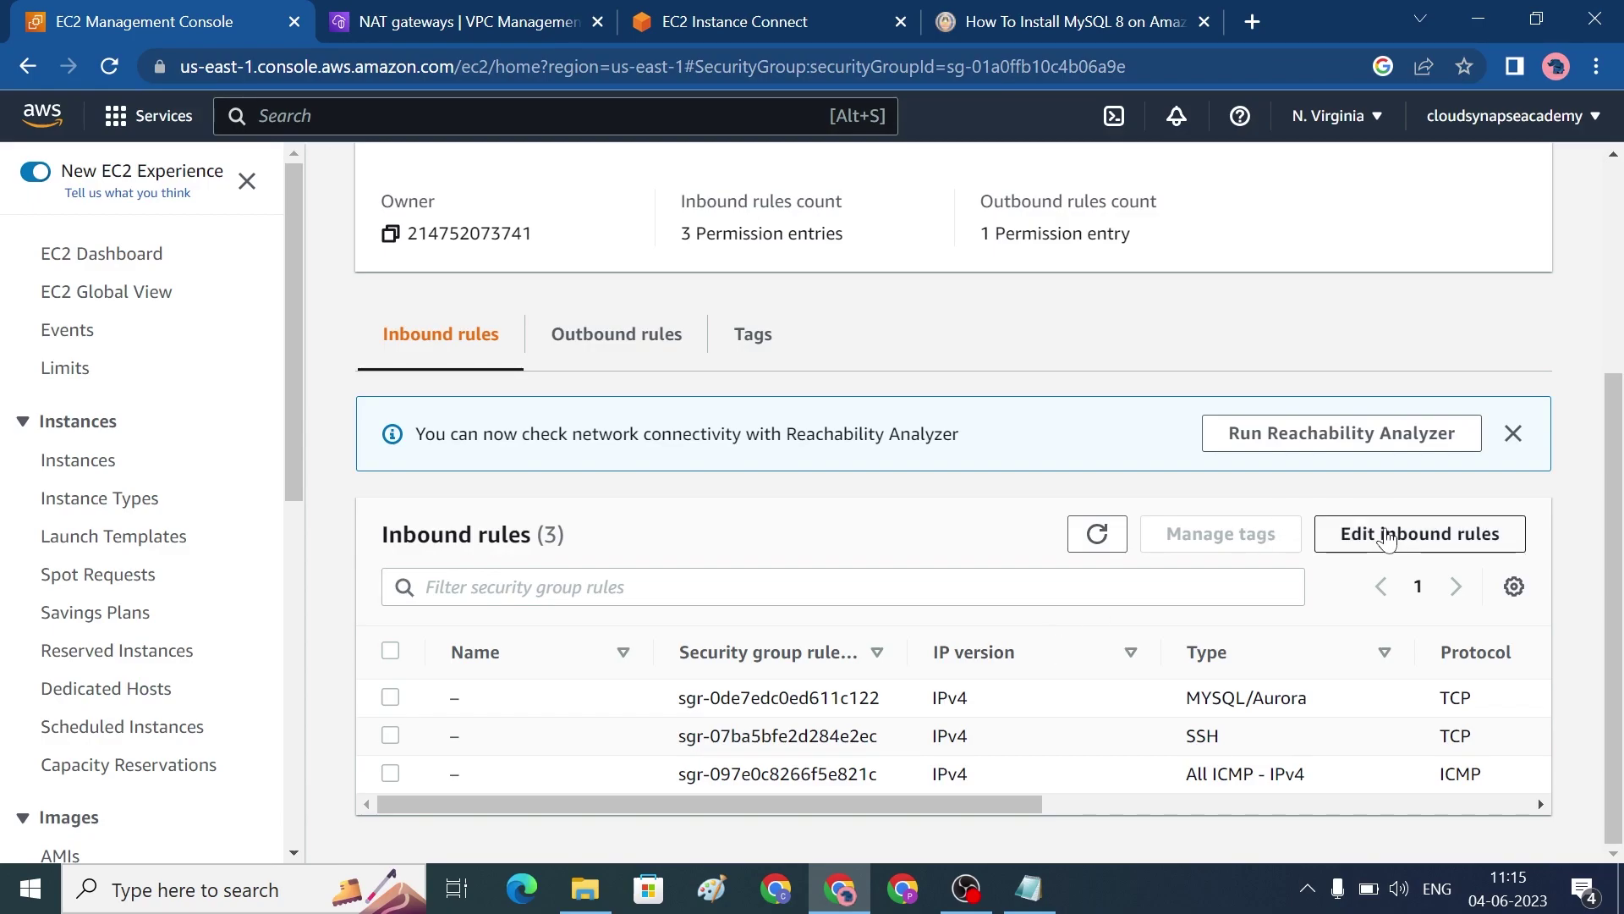
left_click(1387, 536)
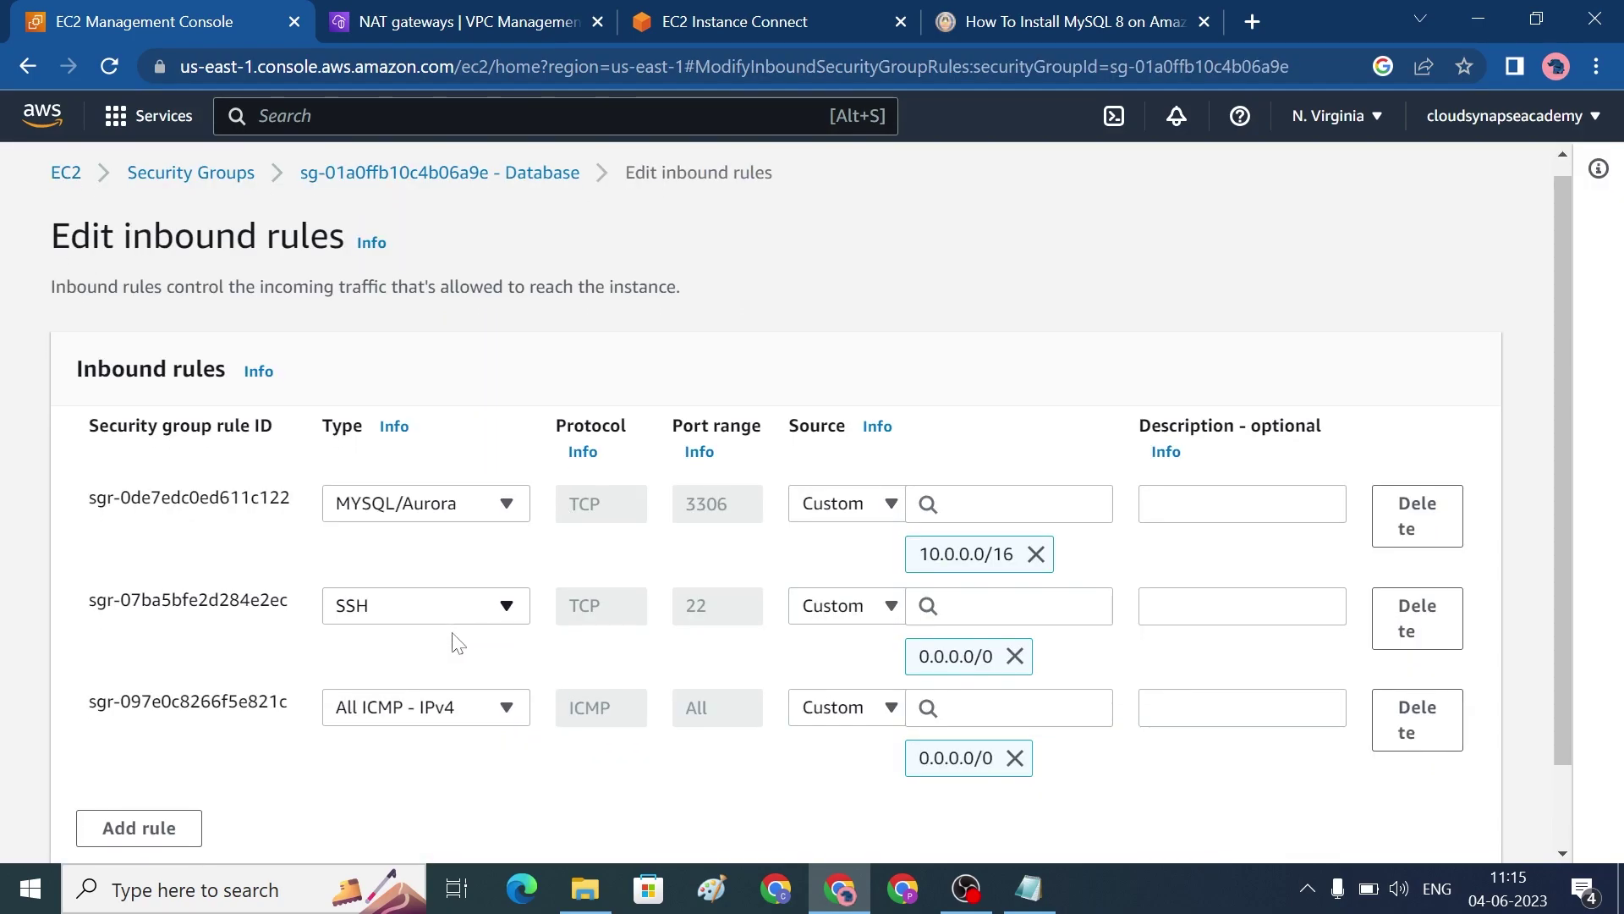
Step: Add an inbound rule allowing All traffic from anywhere (0.0.0.0/0) to the Database security group and save the rules
scroll(457, 643, "down", 1)
left_click(169, 744)
left_click(465, 715)
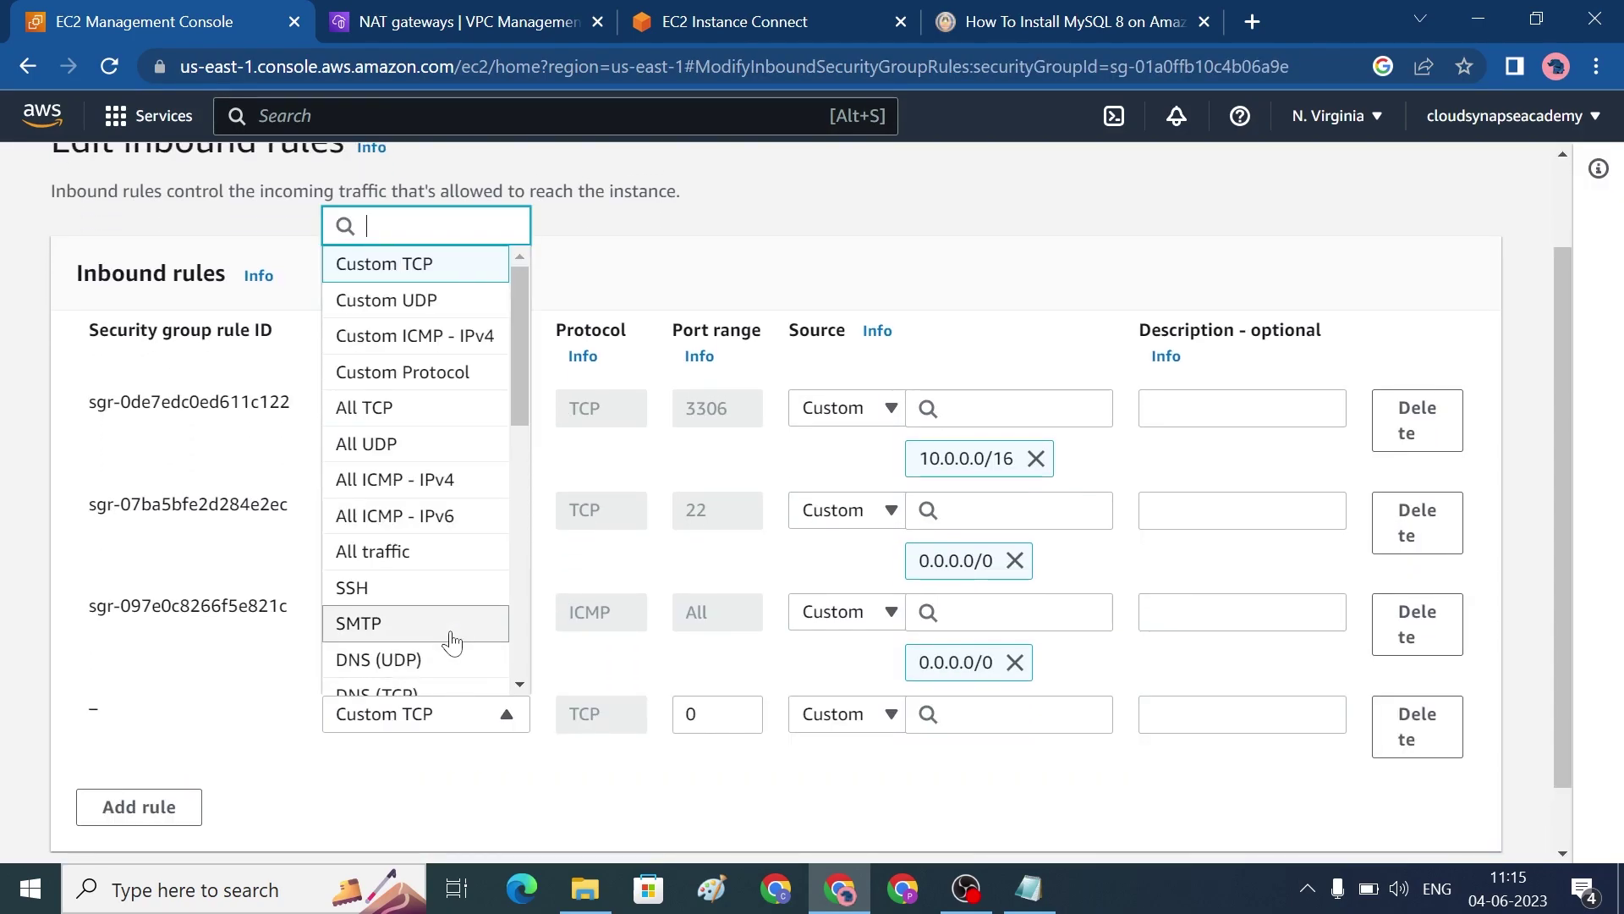
scroll(486, 626, "down", 2)
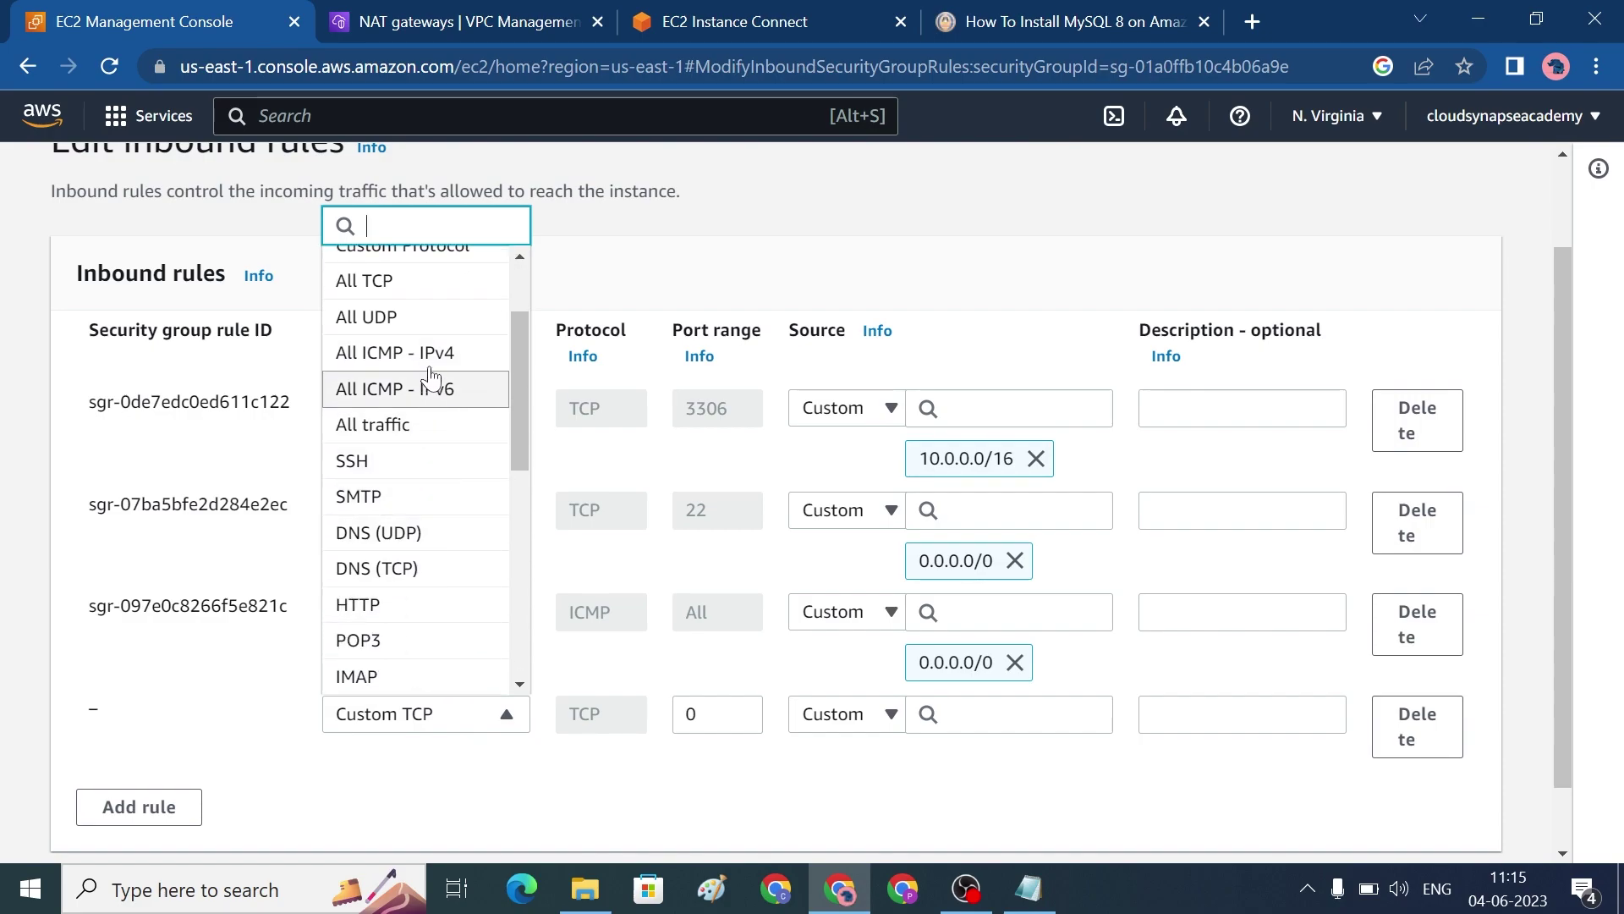
scroll(411, 422, "up", 2)
scroll(417, 407, "down", 3)
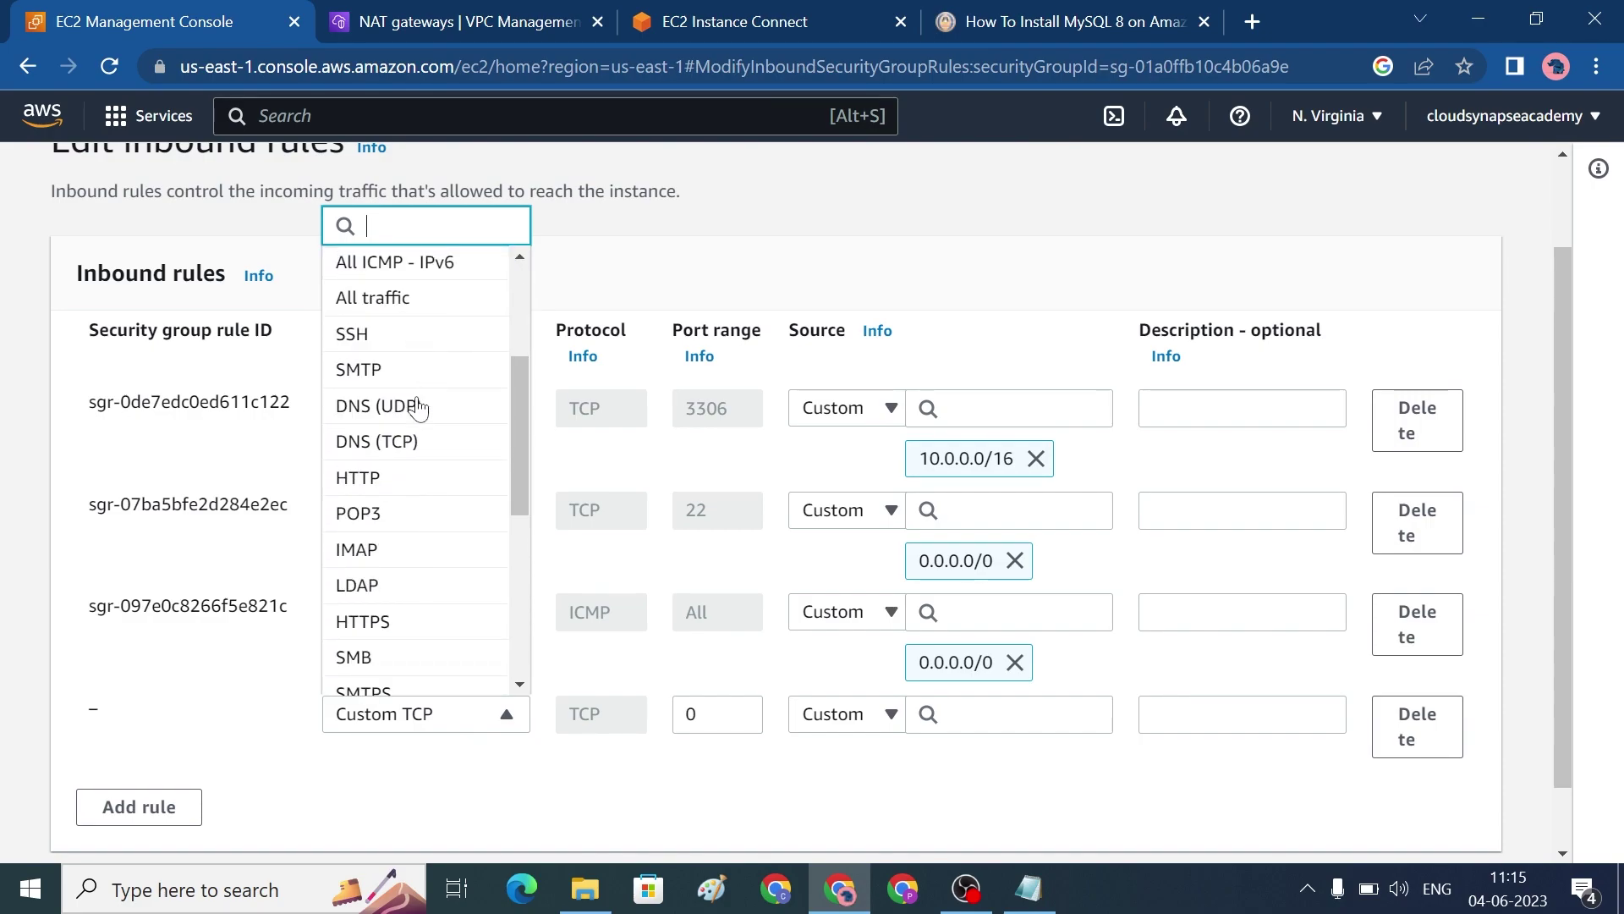
left_click(398, 298)
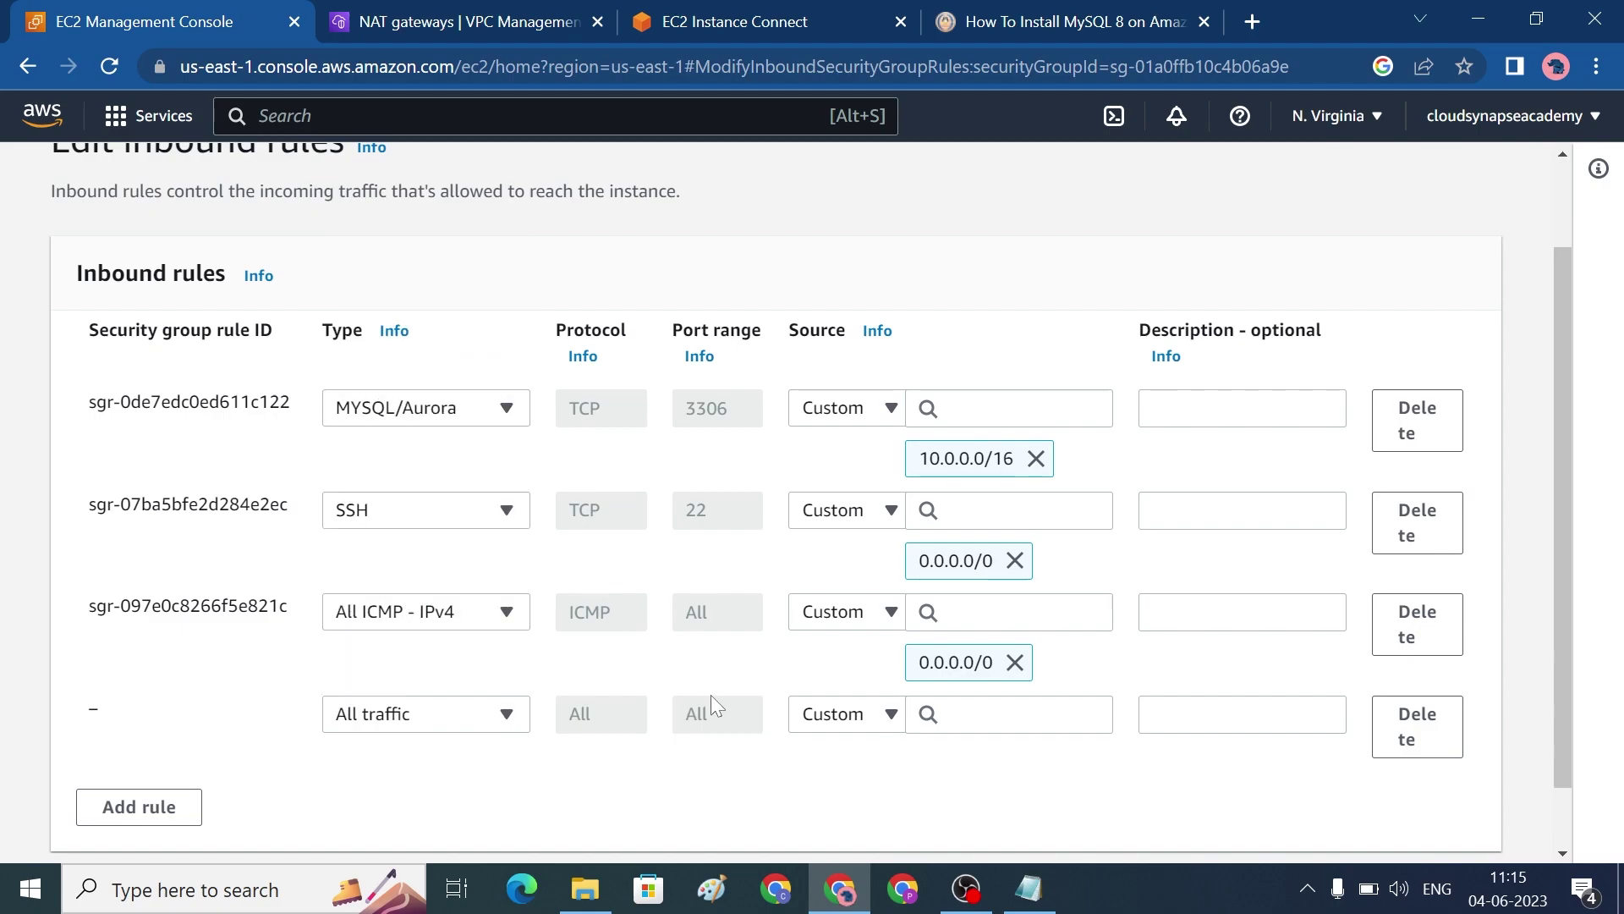
left_click(863, 716)
left_click(853, 563)
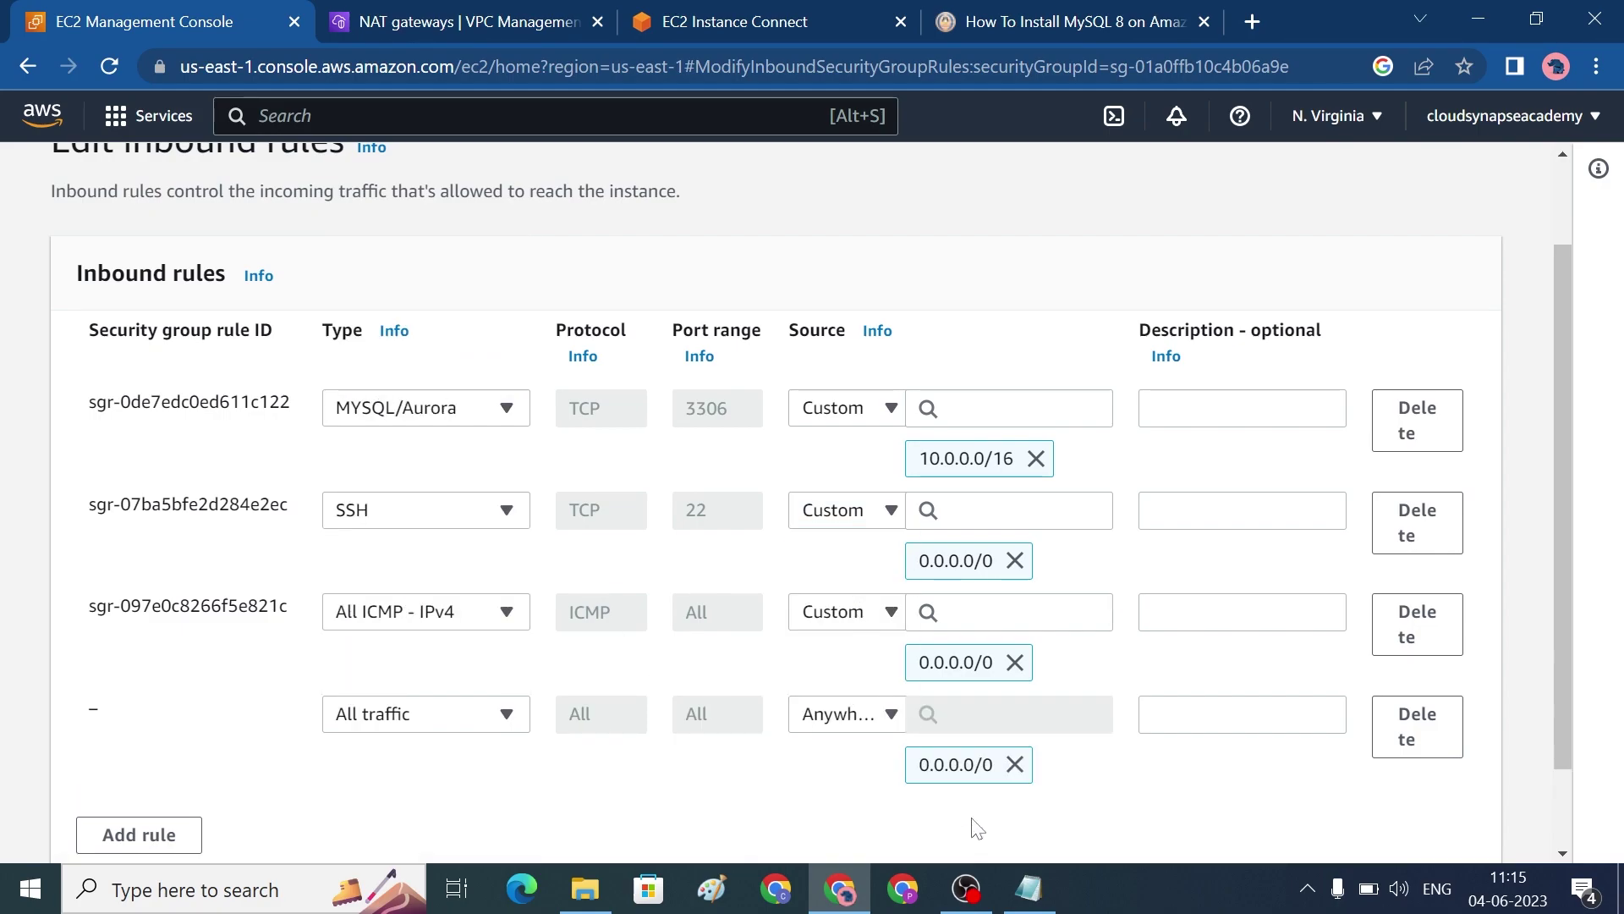
scroll(965, 810, "down", 1)
left_click(1404, 828)
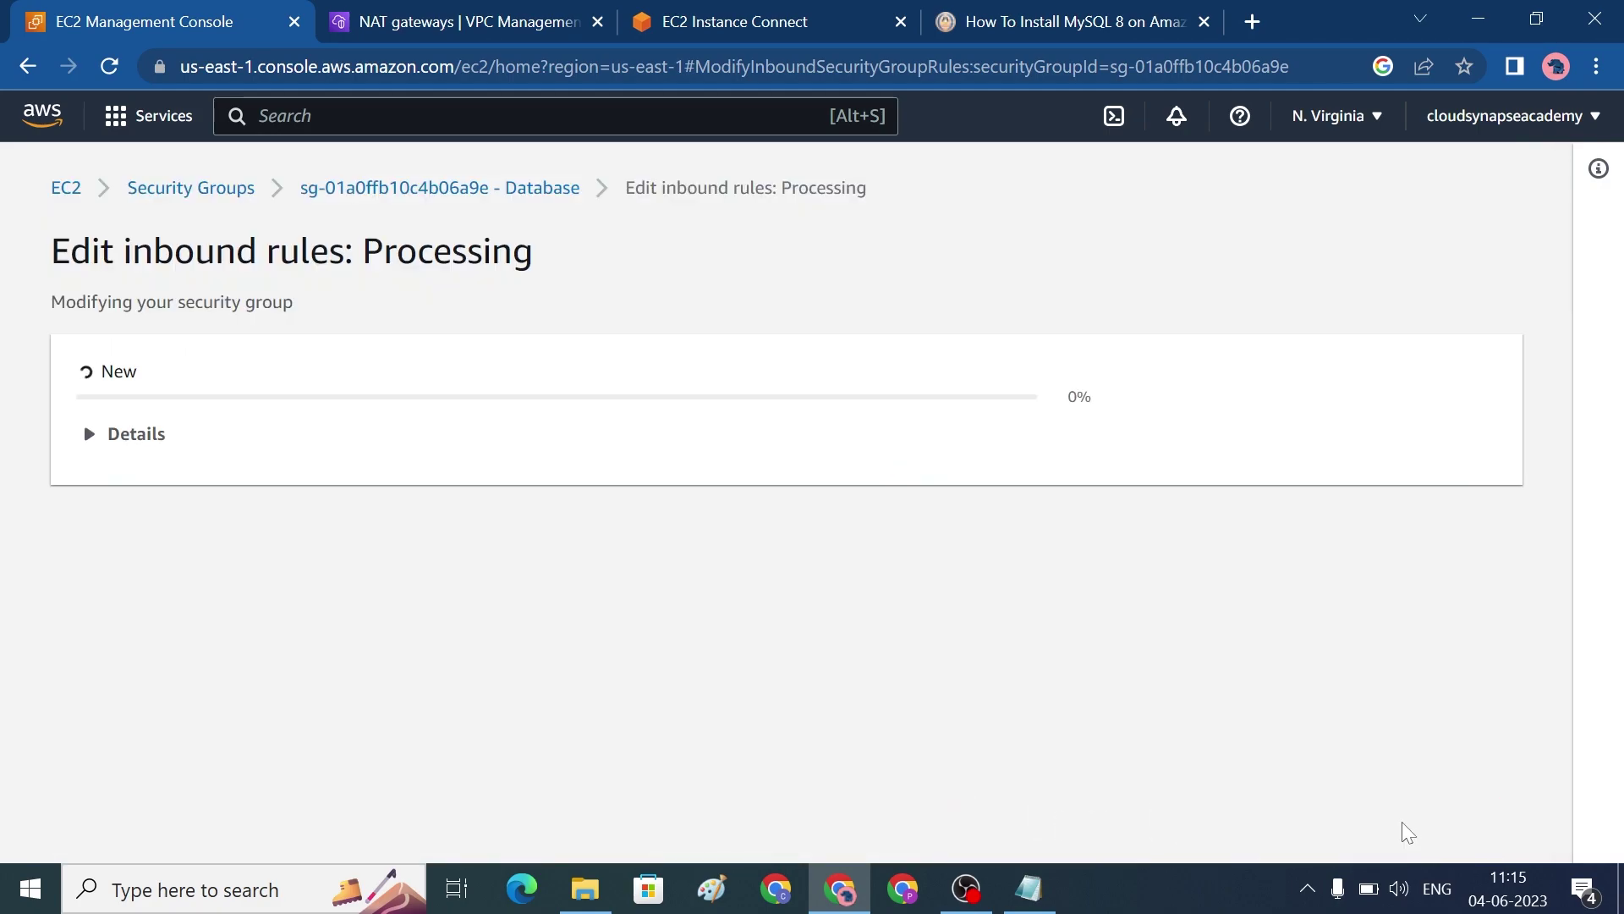
Step: Return to the Database terminal session and try the previous amazon-linux-extras EPEL installation command again
key("alt+Tab")
key("alt+Tab")
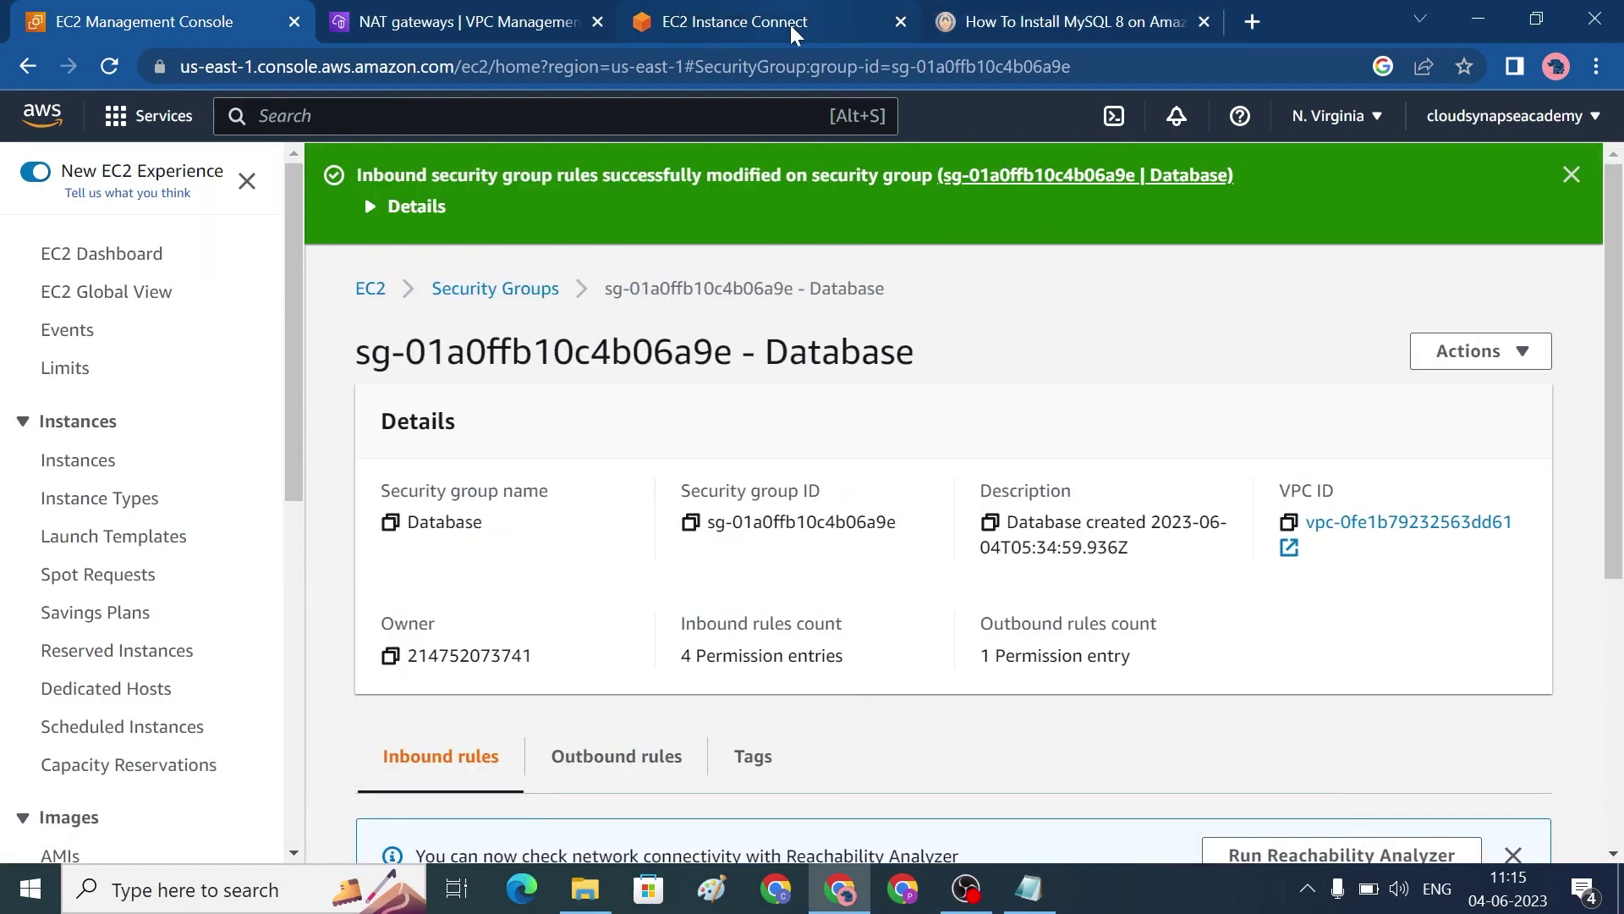
left_click(791, 24)
key("Up")
key("Return")
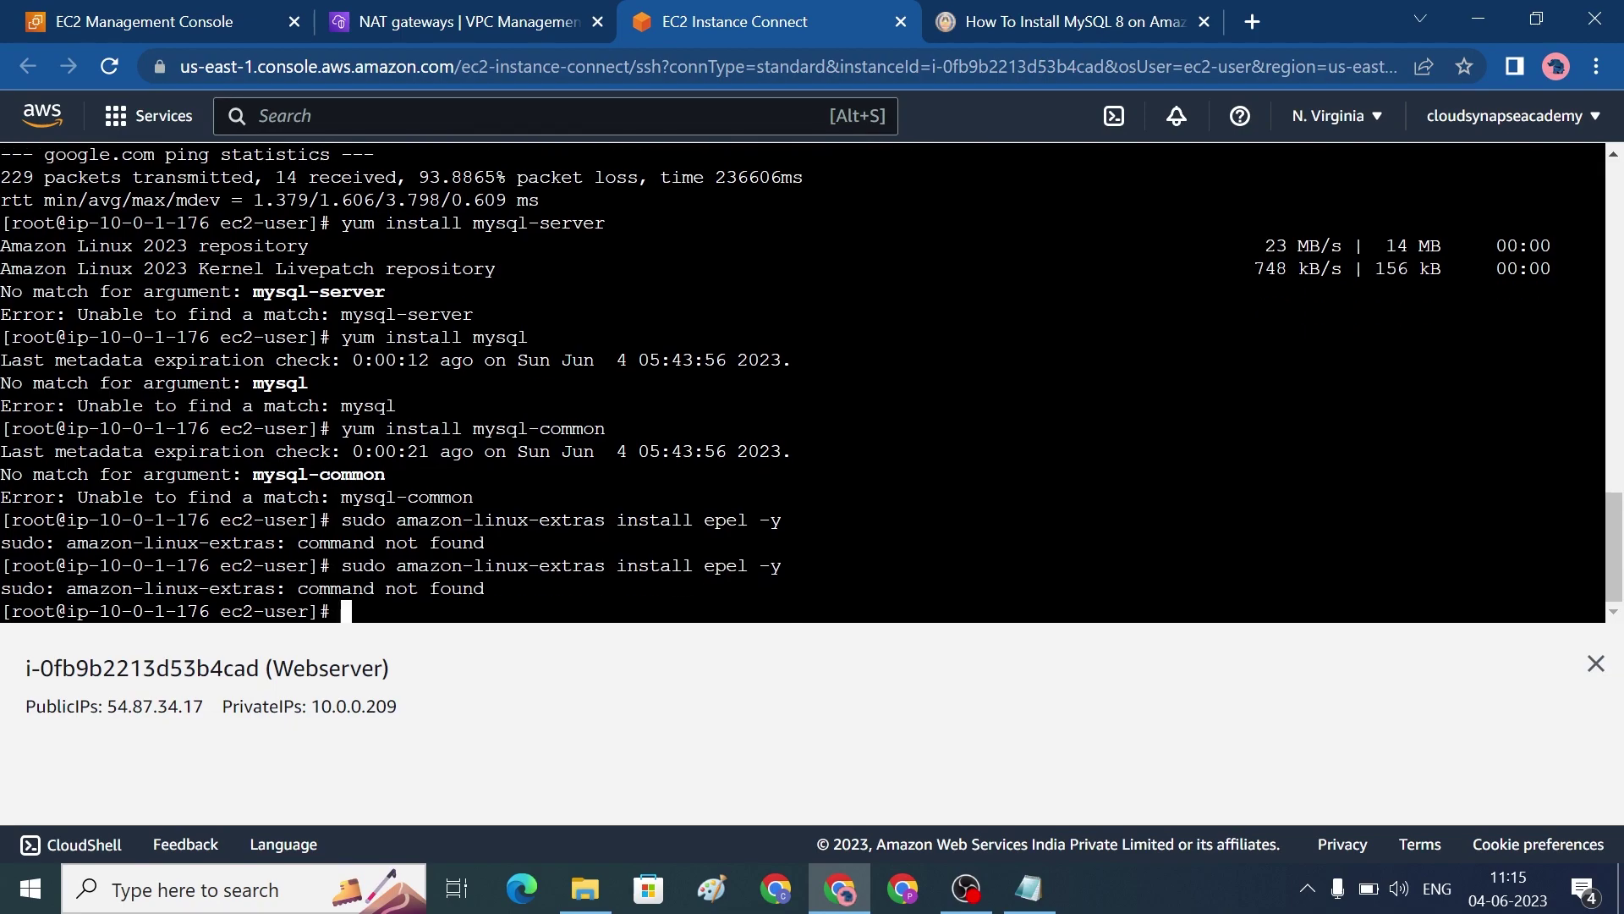
Step: Copy the selected yum install command for the MySQL community release package from the TecAdmin guide
left_click(968, 26)
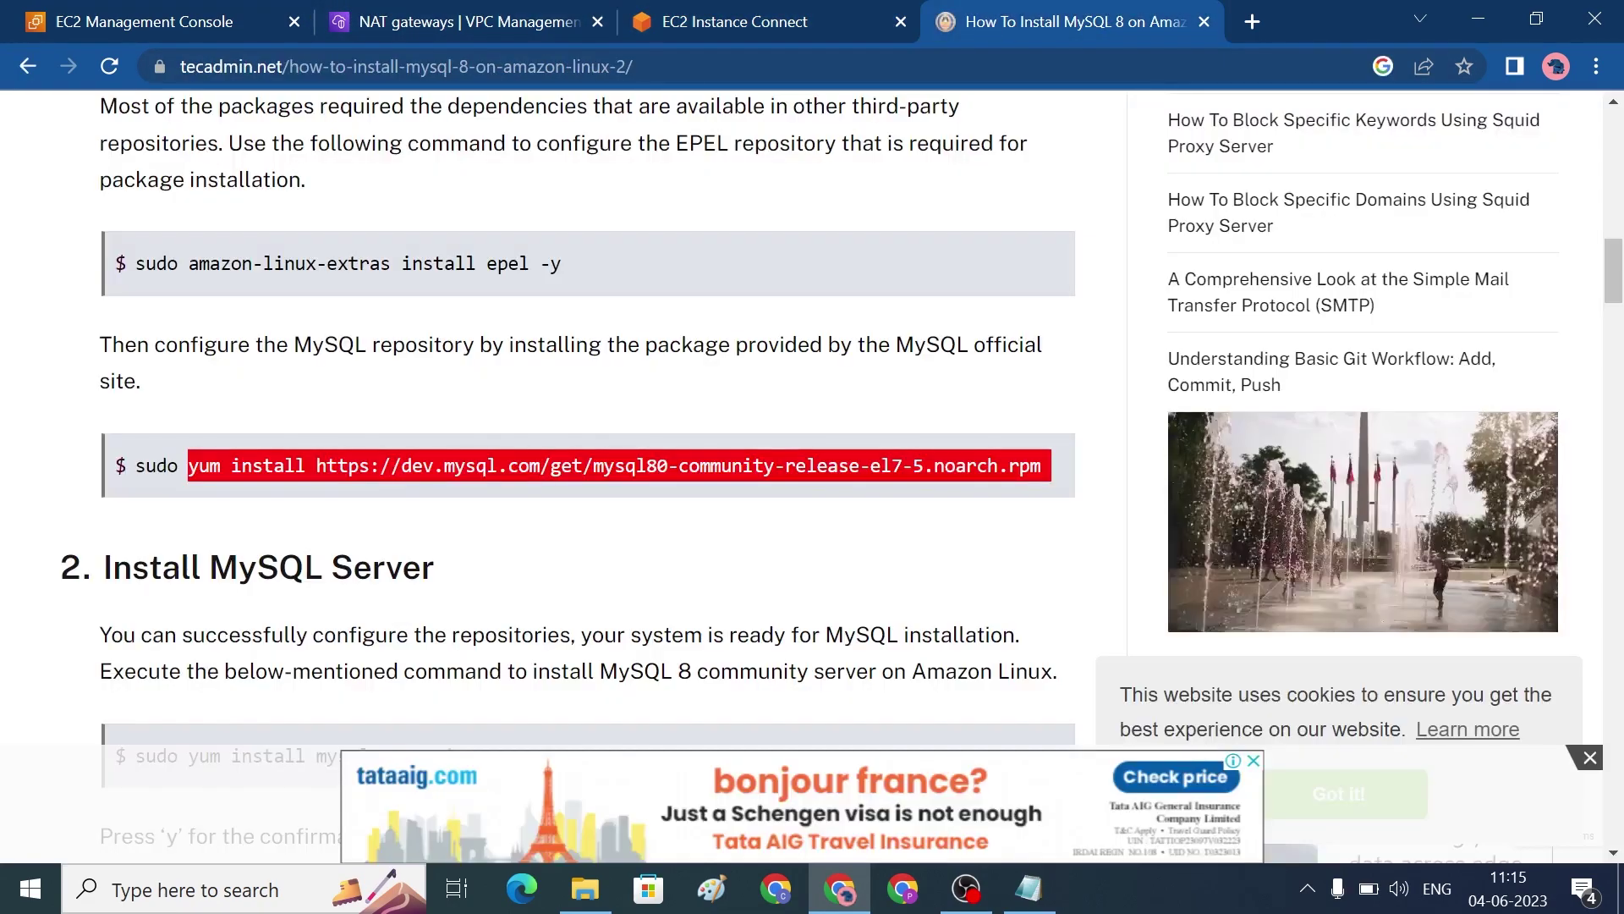
right_click(729, 467)
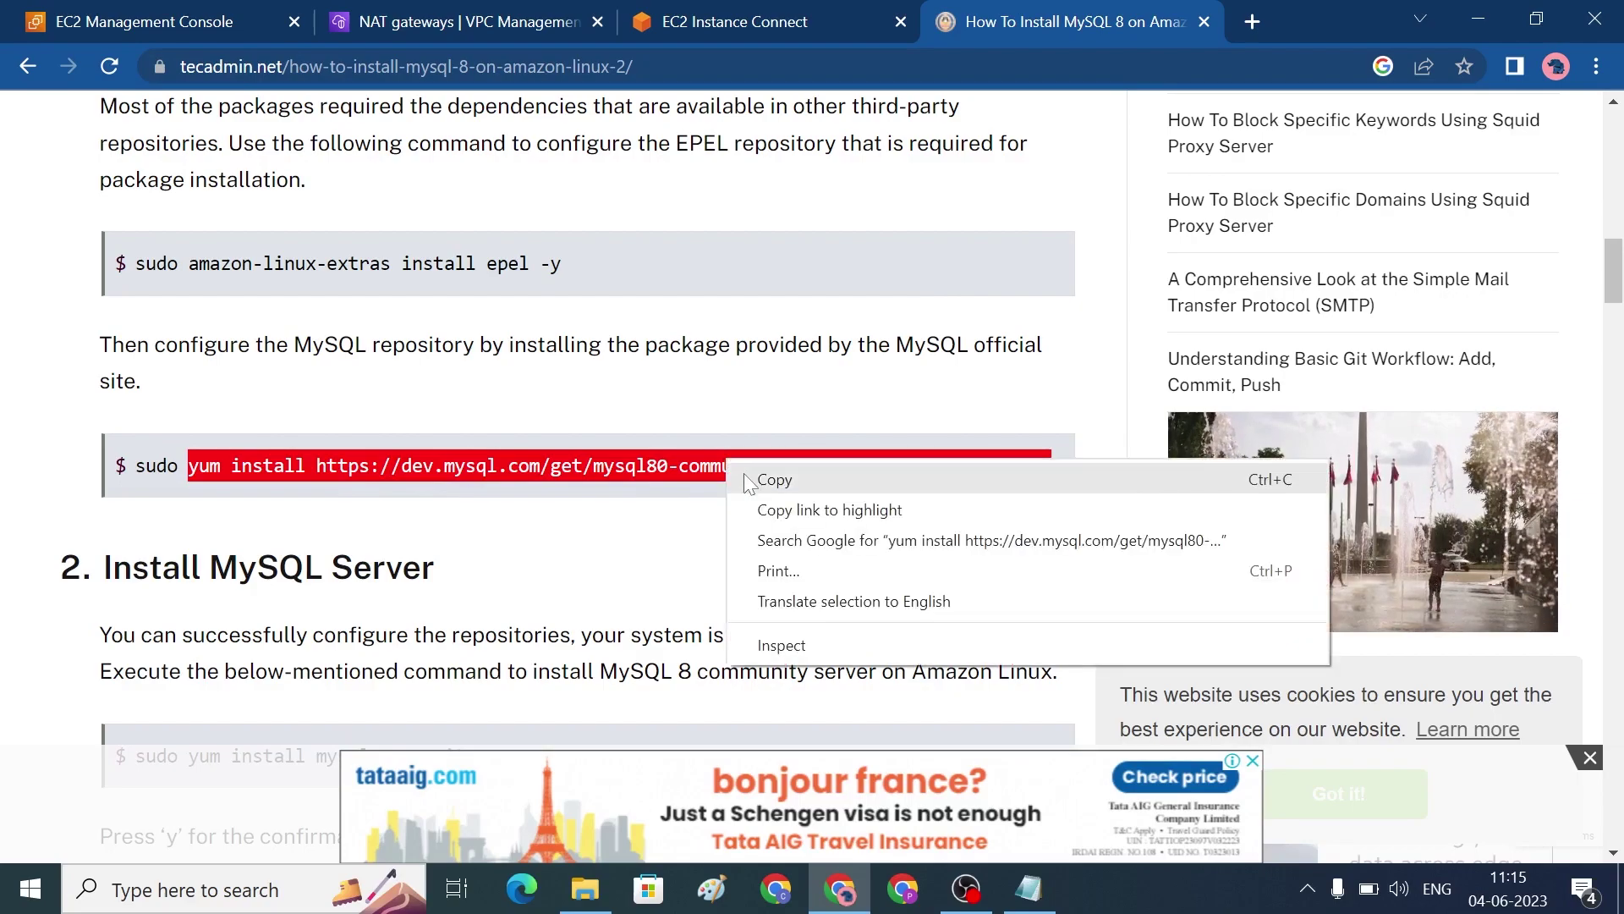
left_click(772, 476)
key("alt+Tab")
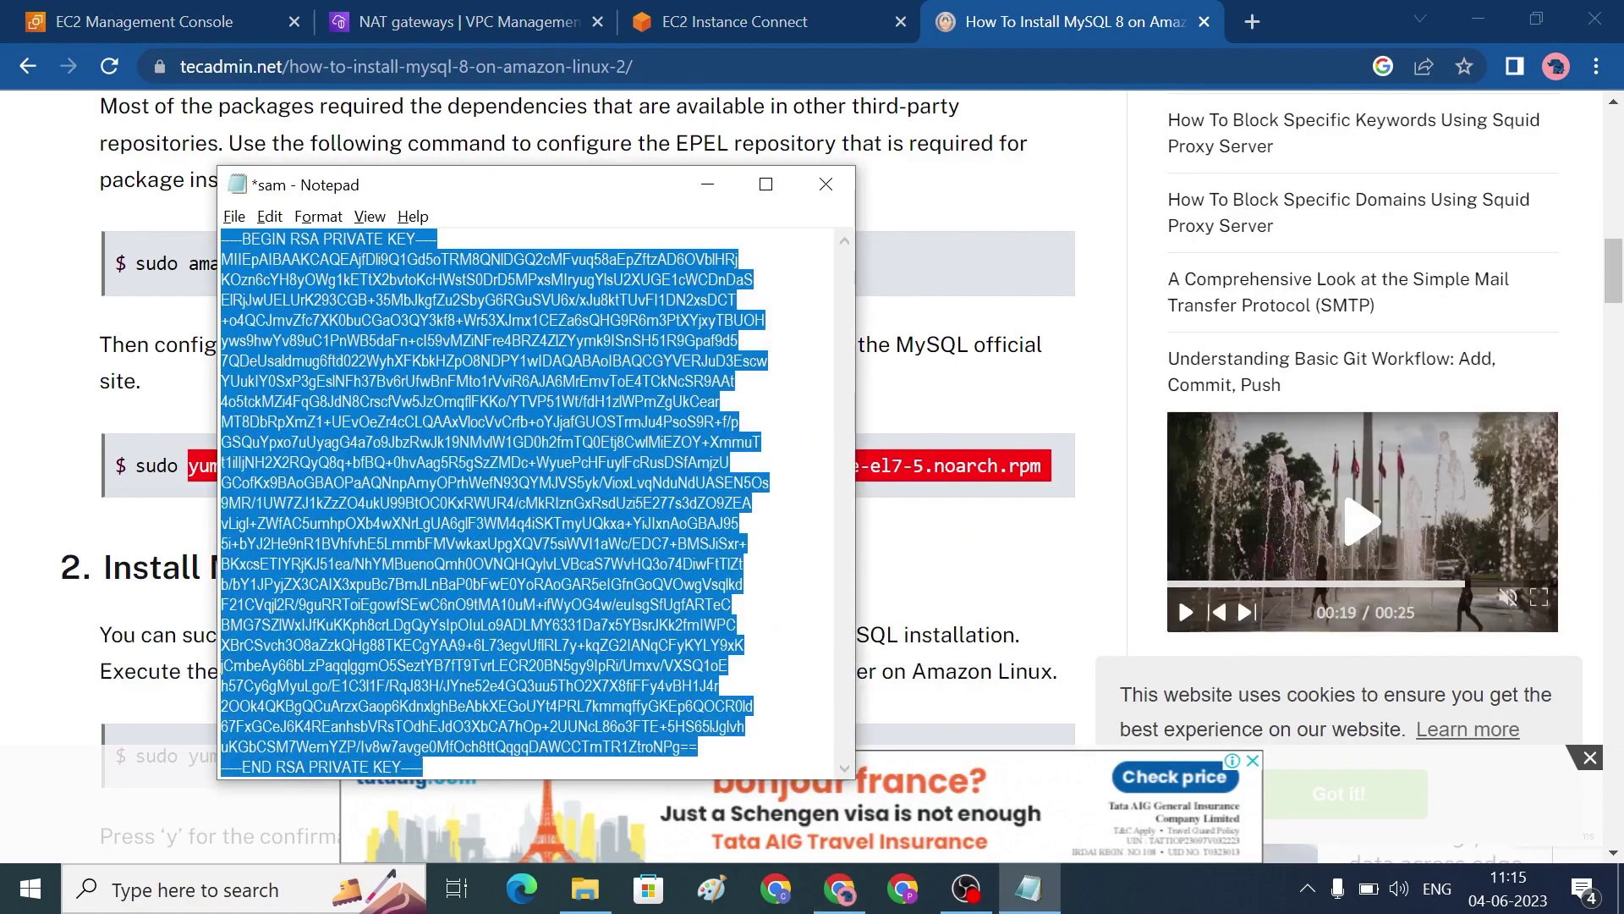
key("alt+Tab")
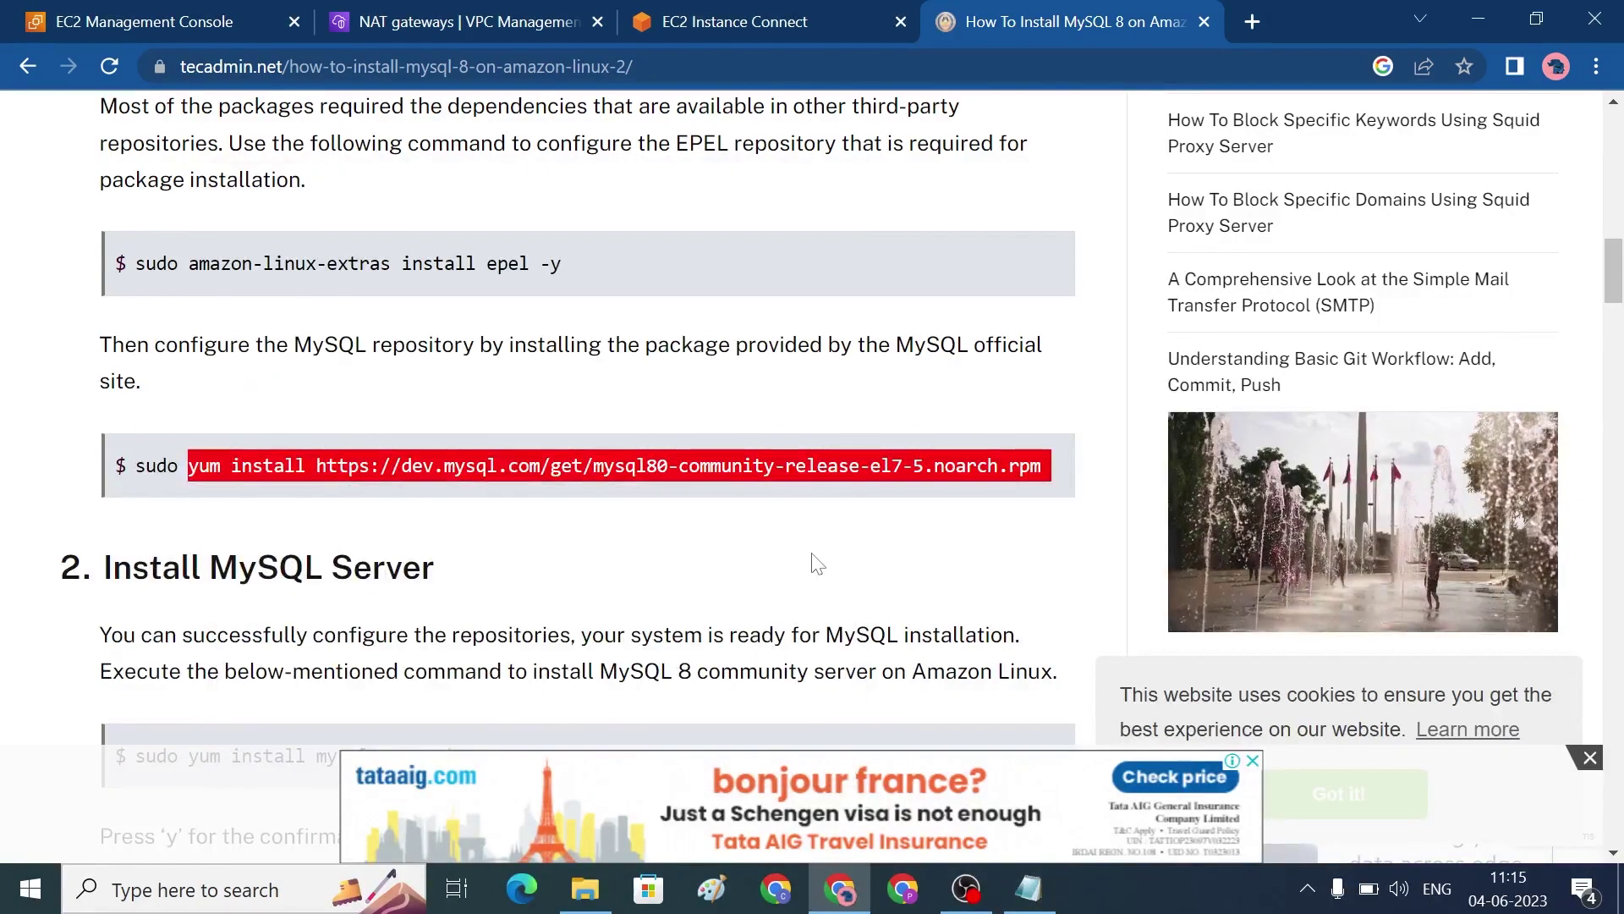
left_click(703, 39)
right_click(766, 119)
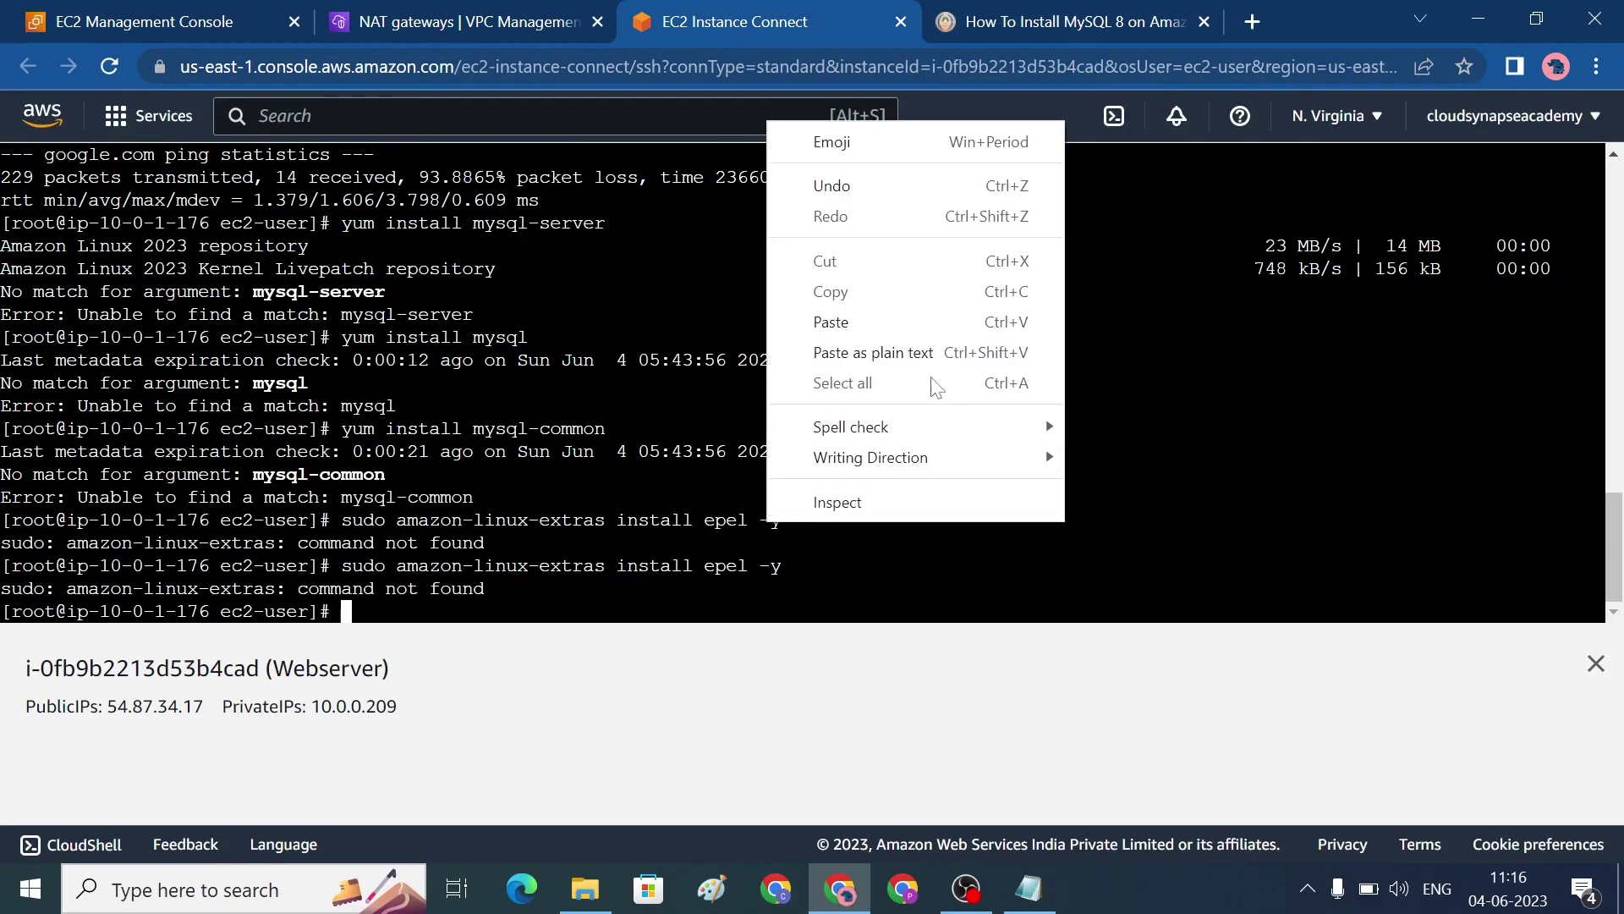
left_click(884, 322)
key("Return")
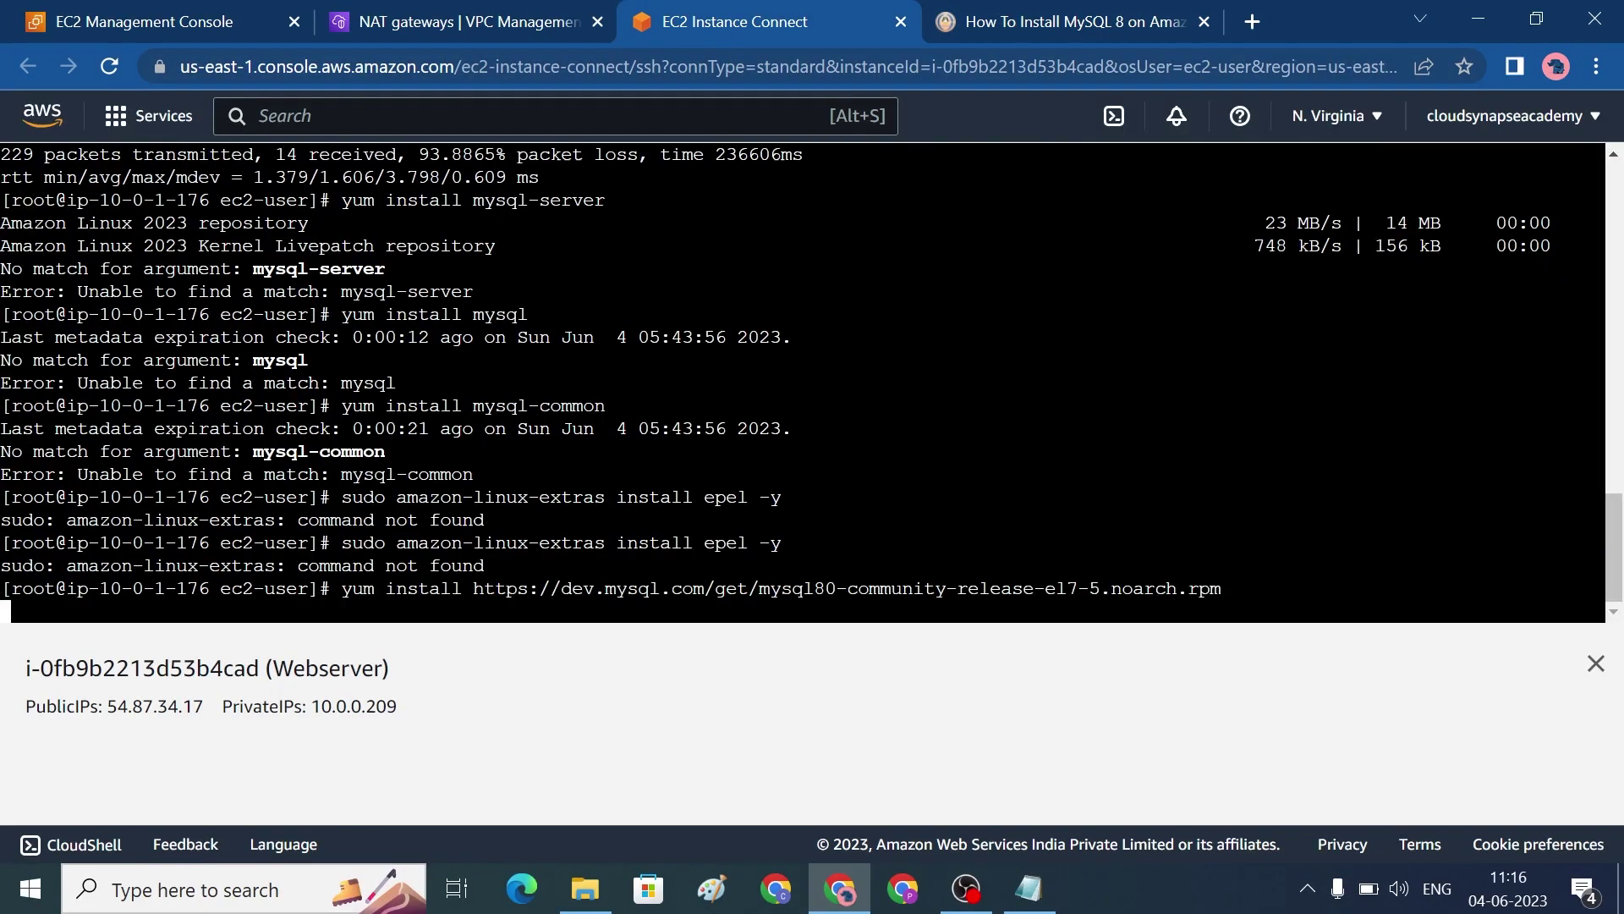
type("y")
key("Return")
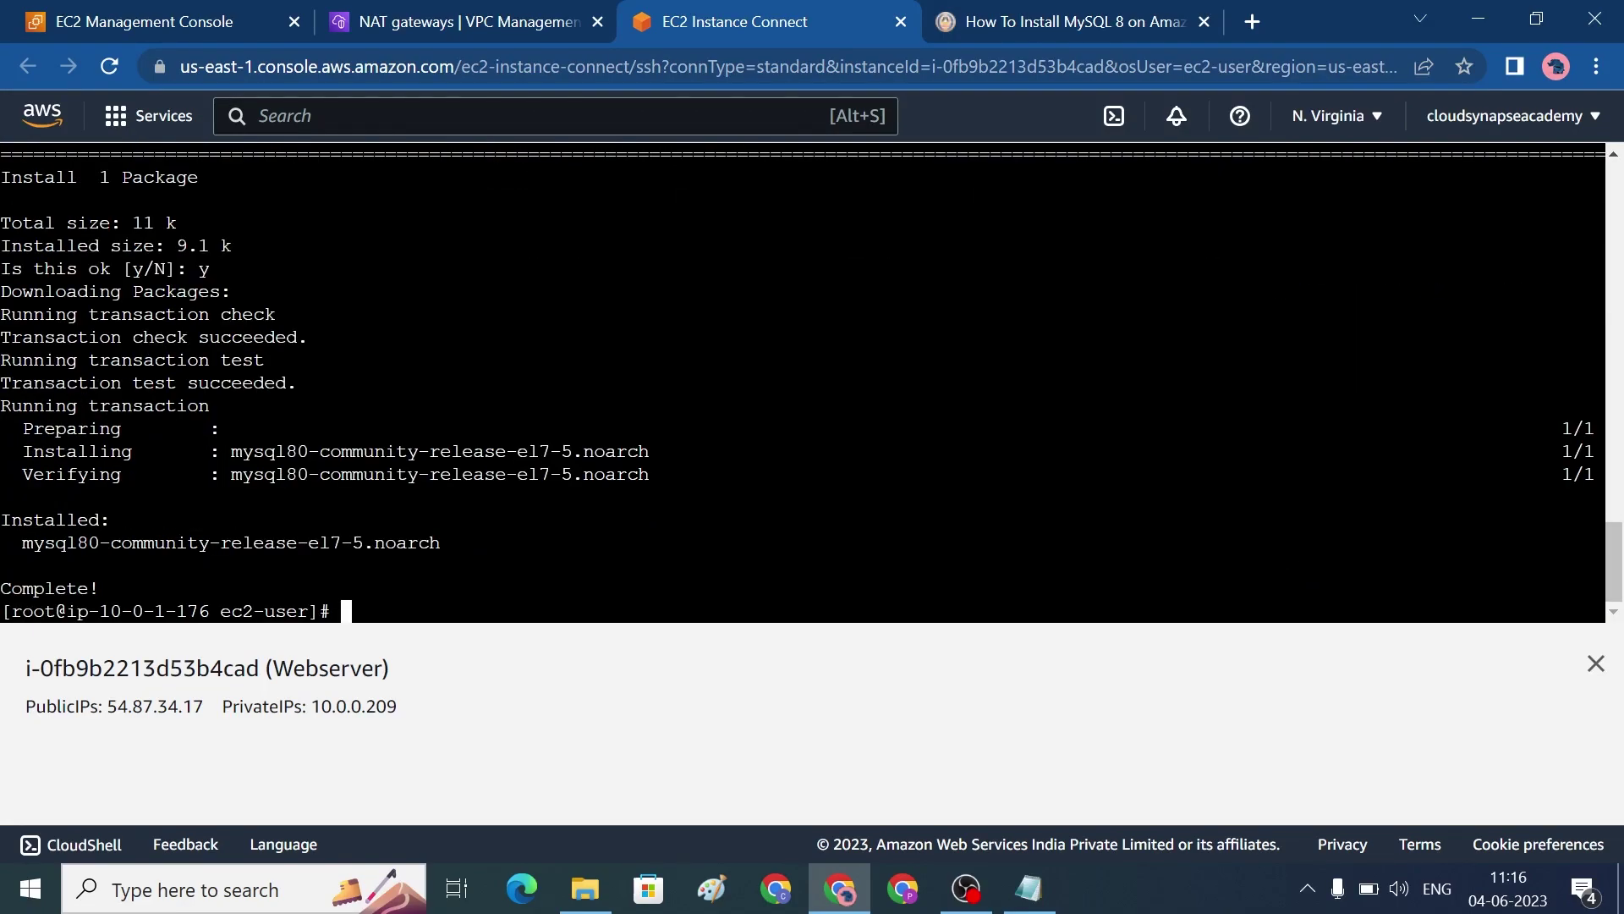